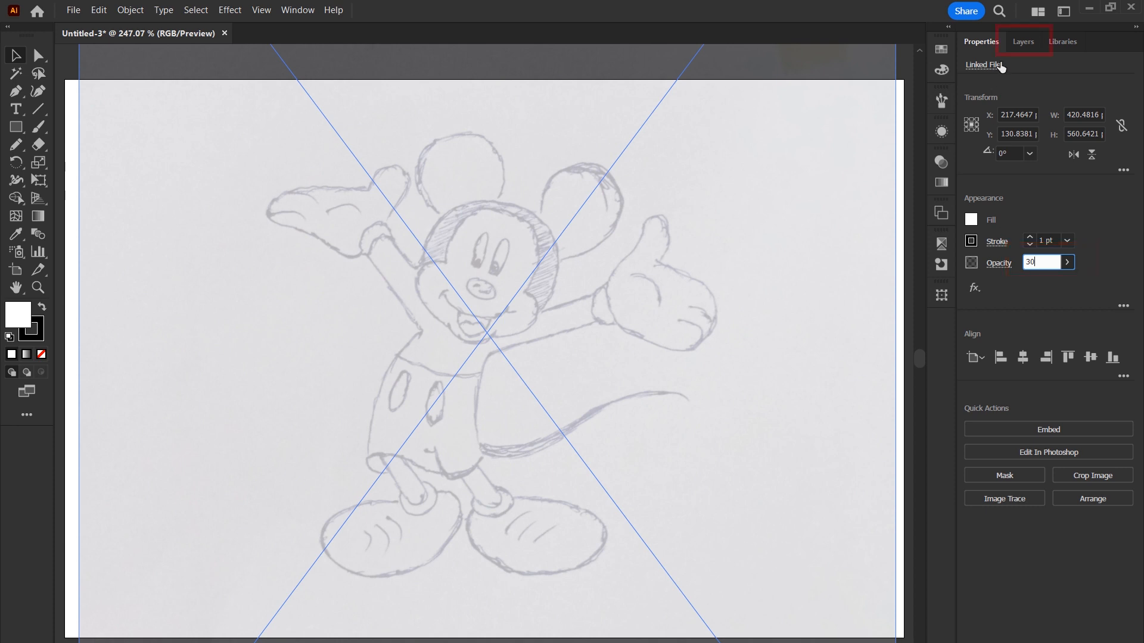
Toggle the visibility of Layer 1 to check that it holds the sketch, and lock that layer.
left_click(1015, 46)
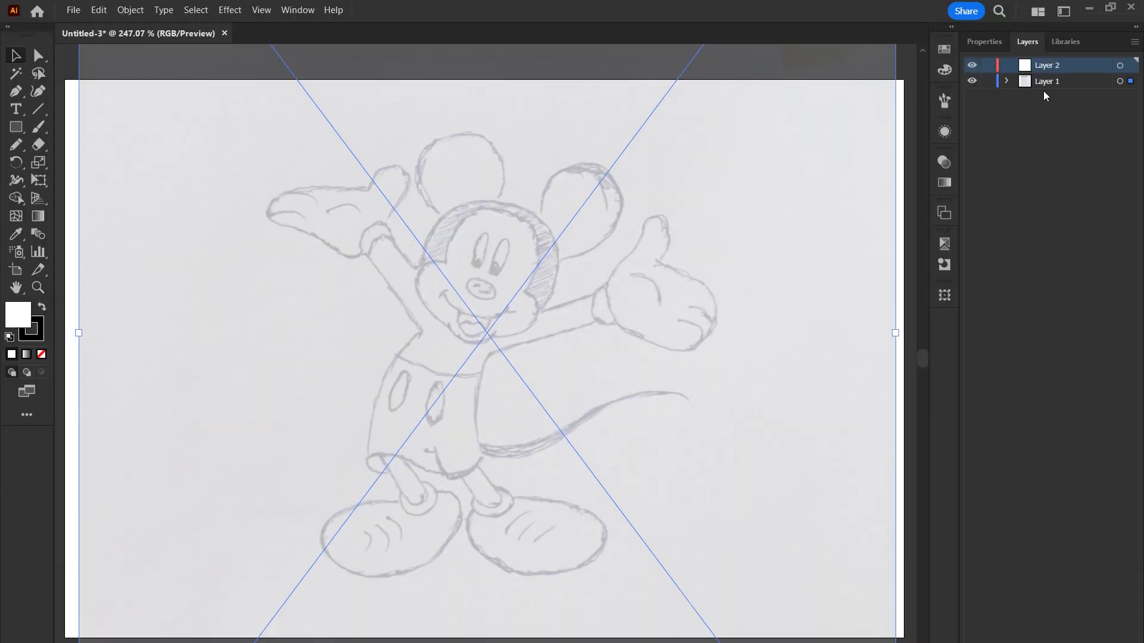
left_click(972, 81)
left_click(973, 82)
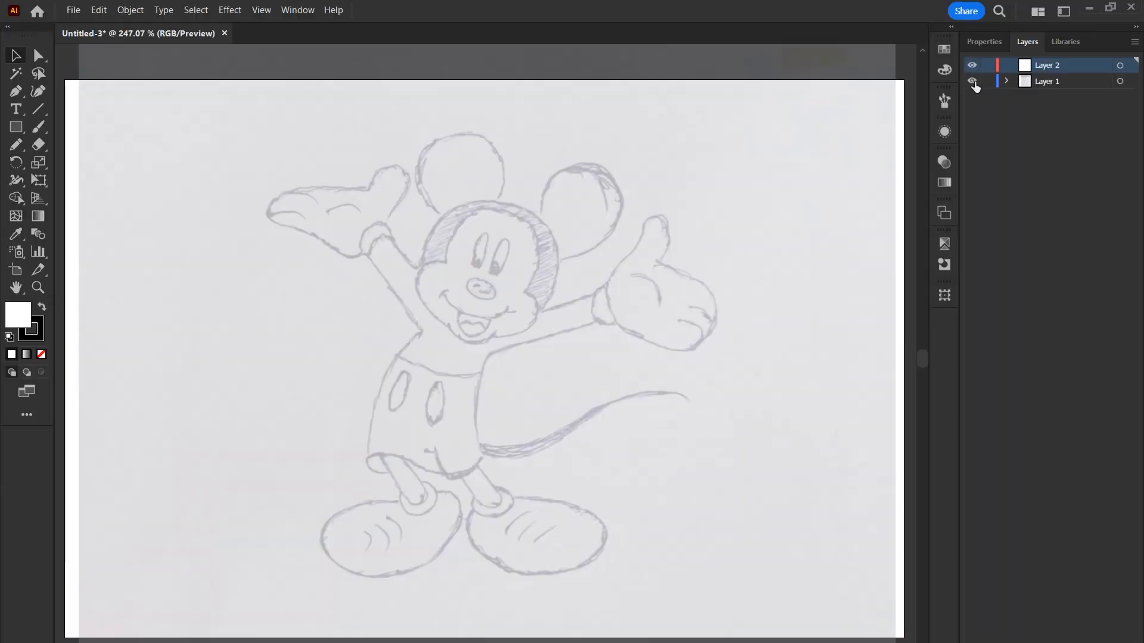
left_click(986, 82)
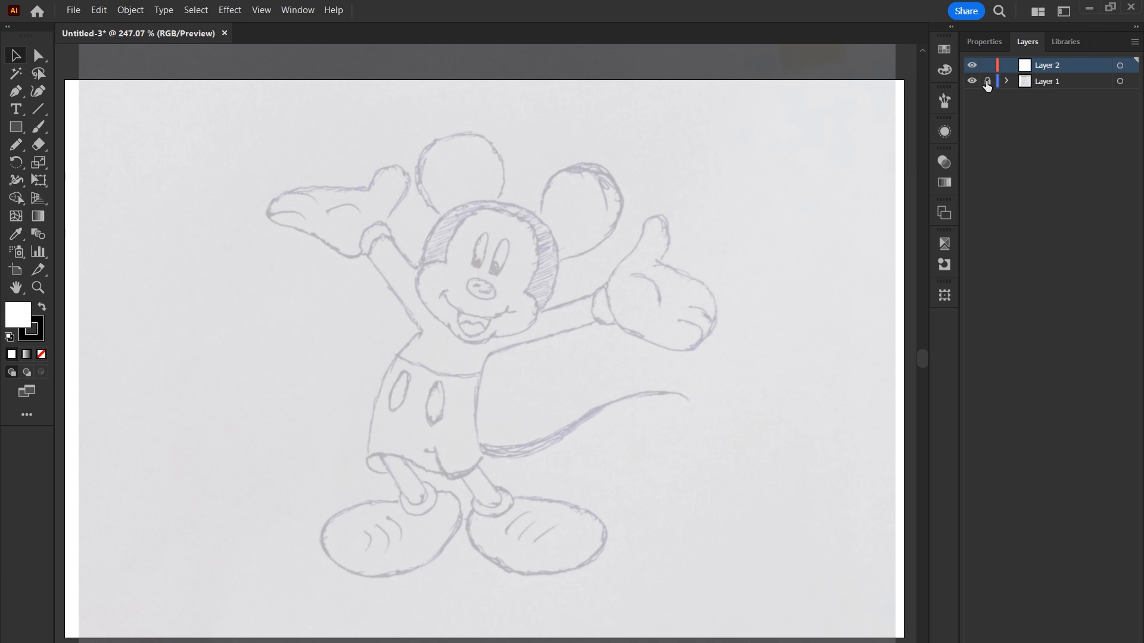
left_click(987, 81)
left_click(981, 43)
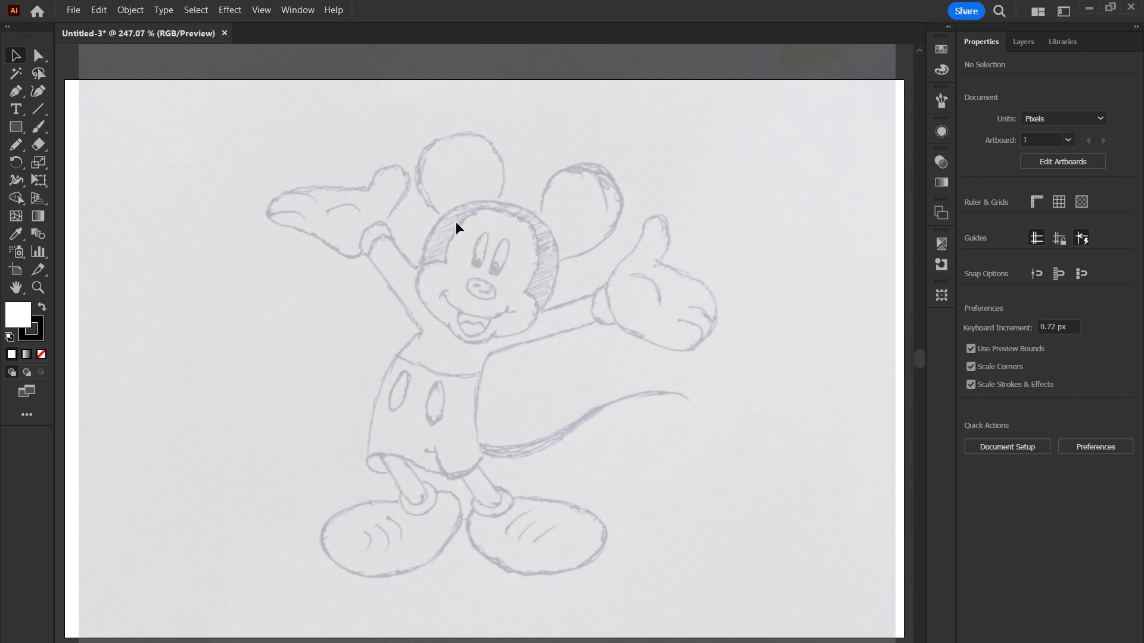
left_click(16, 127)
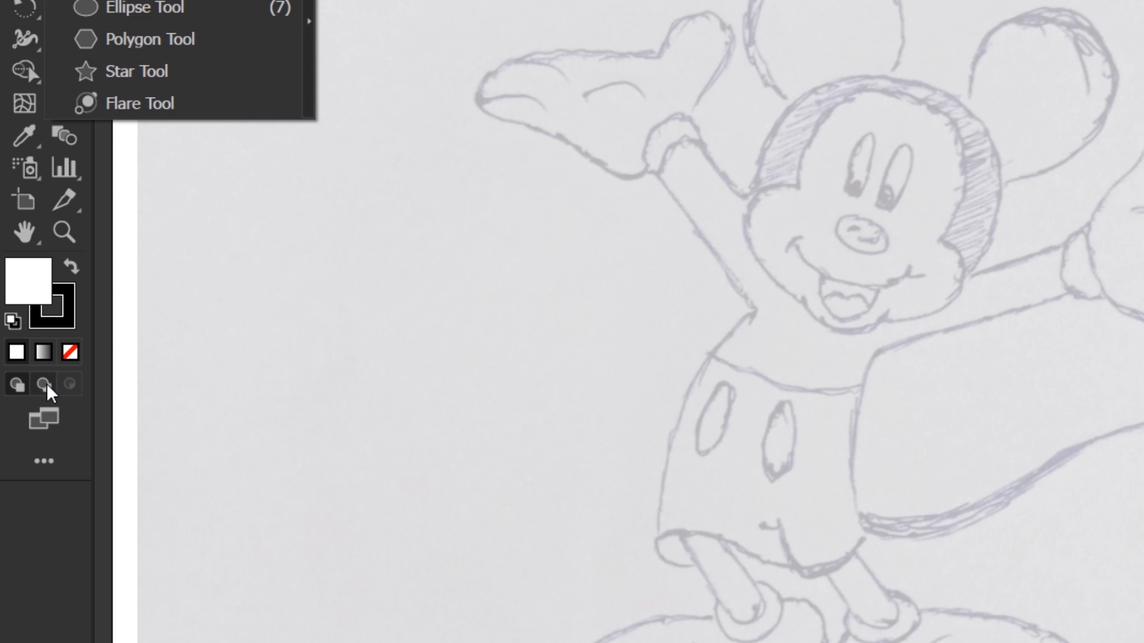
left_click(243, 373)
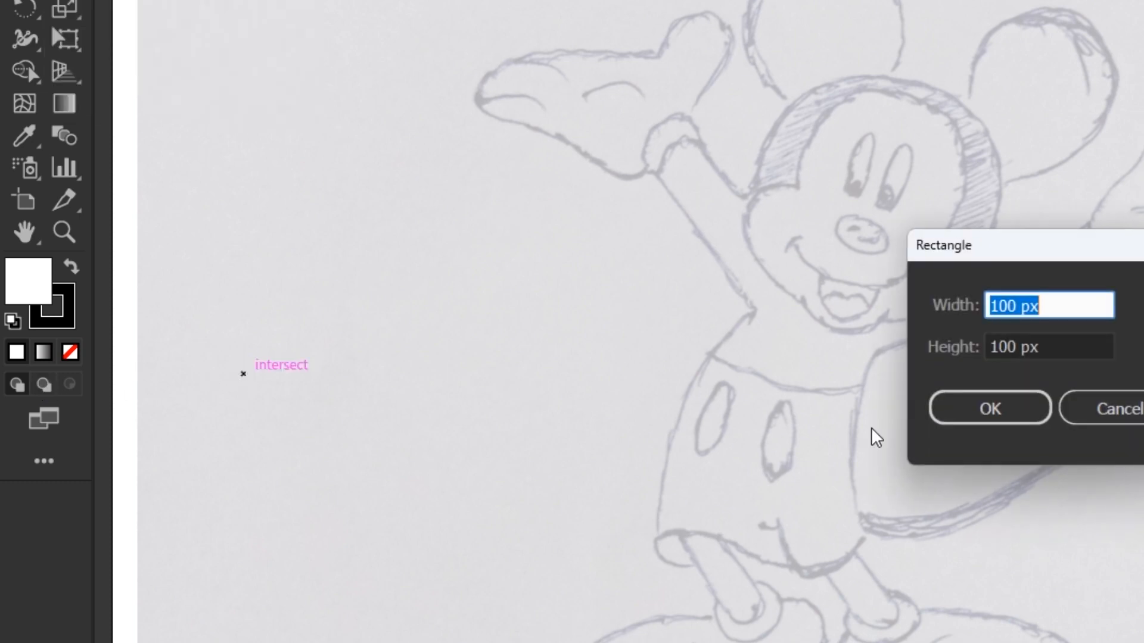
key("Escape")
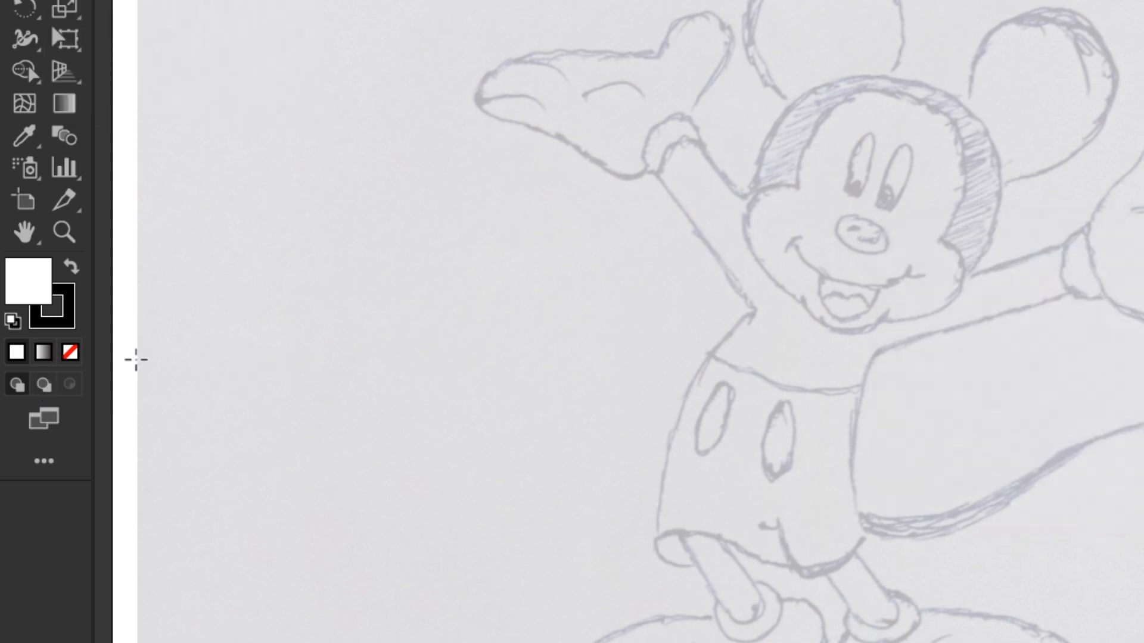
Switch the drawing mode to Draw Behind.
left_click(46, 387)
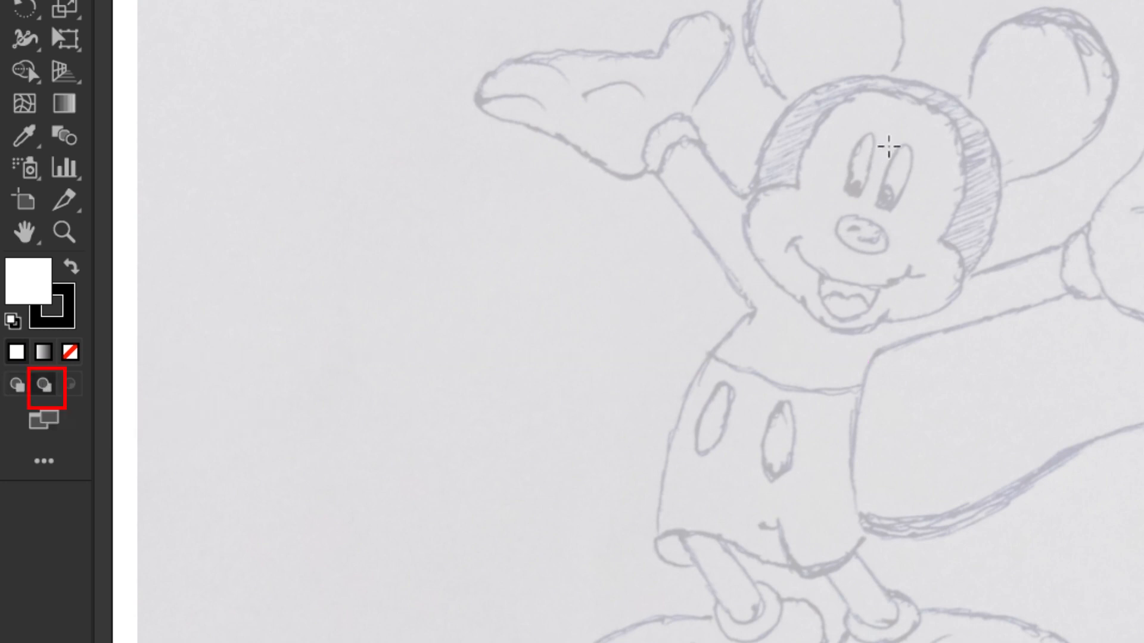
key("z")
left_click(881, 150)
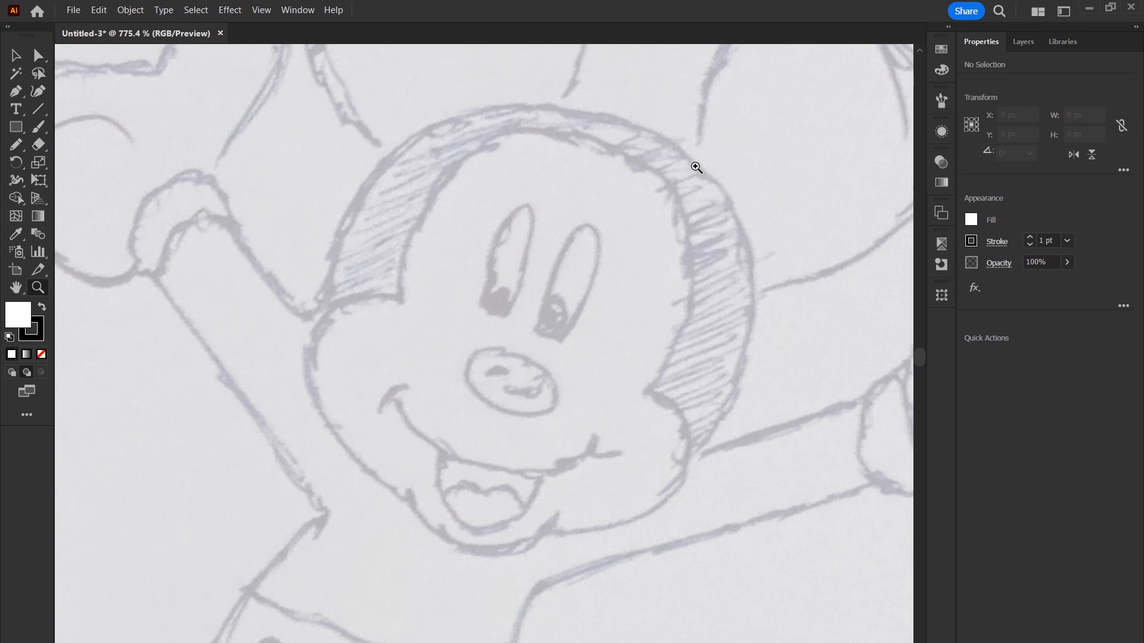
Draw an unfilled ellipse about 6 by 11 px over the right-hand eye's pupil, tilted about 22° clockwise.
left_click(13, 128)
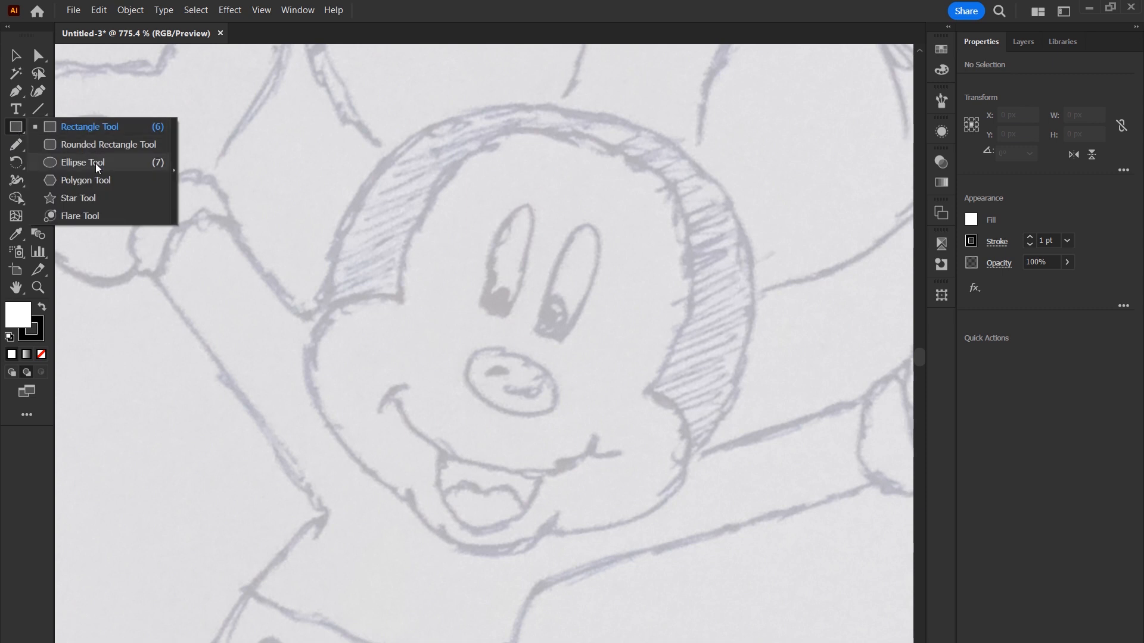
left_click(99, 167)
left_click_drag(533, 291, 566, 353)
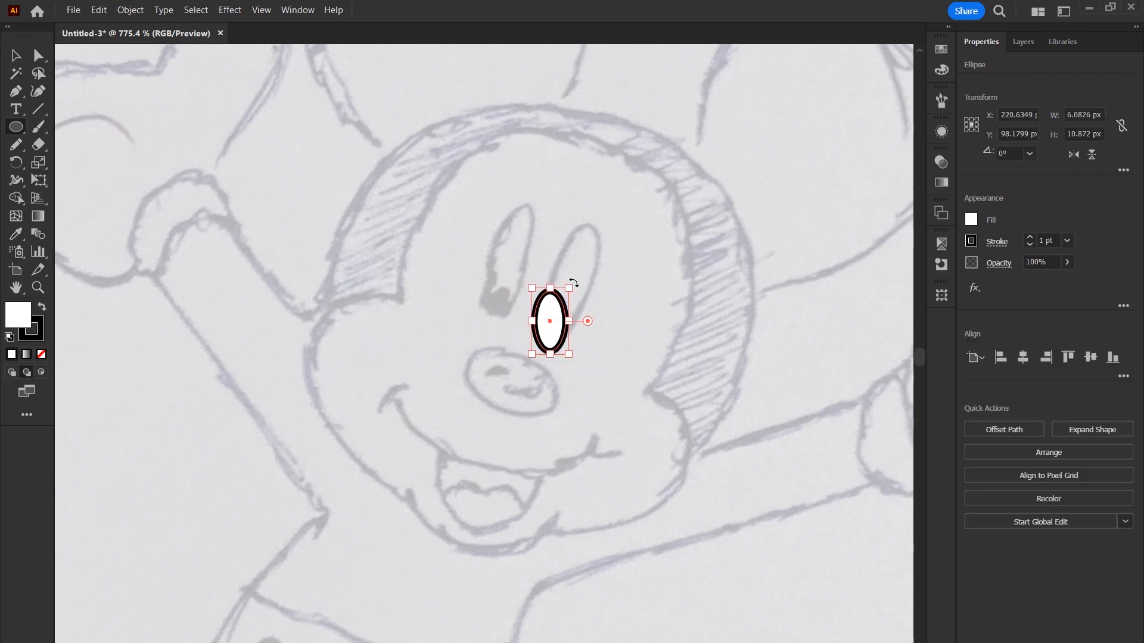
left_click_drag(575, 283, 582, 293)
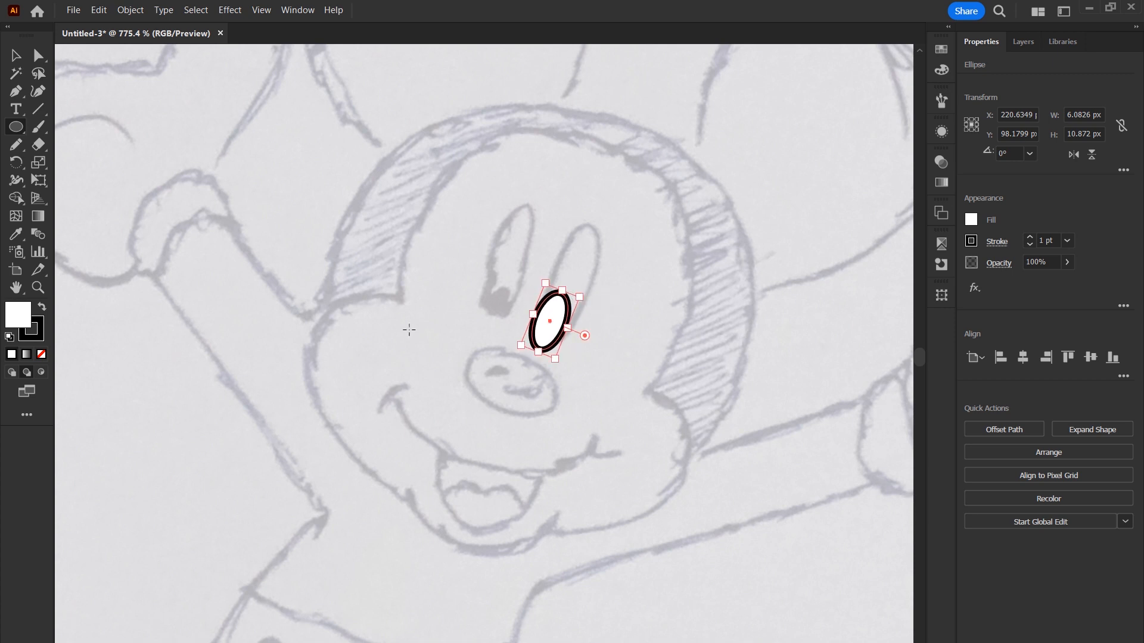
left_click(42, 356)
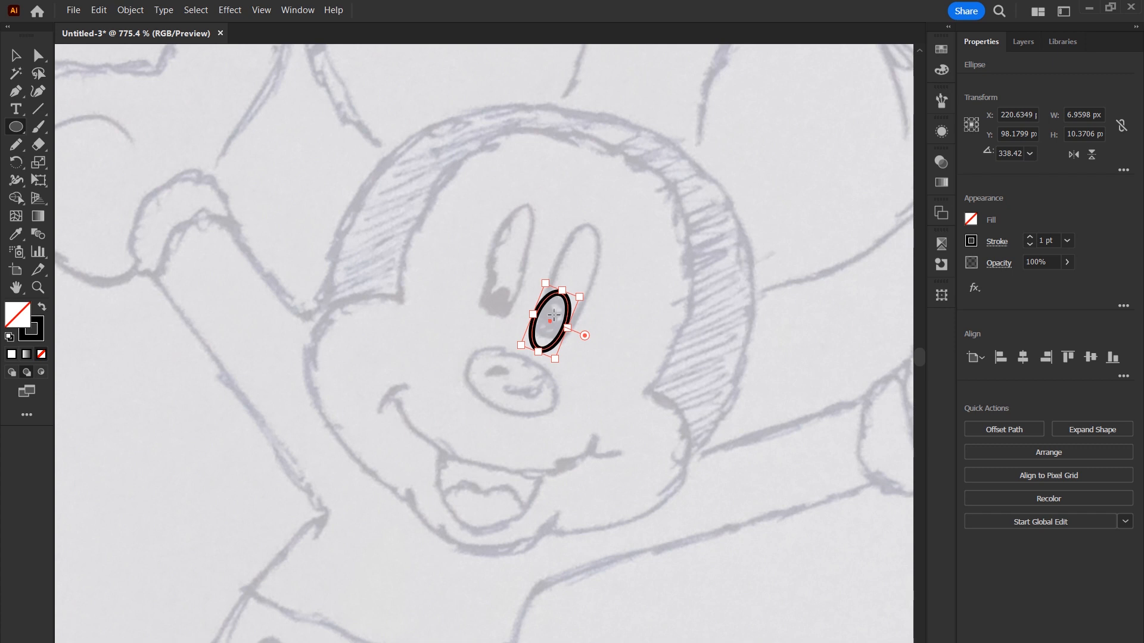
Make a larger copy of the pupil ellipse, about 10.5 by 18.4 px, and fit it over the sketched right-hand eye.
left_click_drag(580, 298, 590, 221)
key("v")
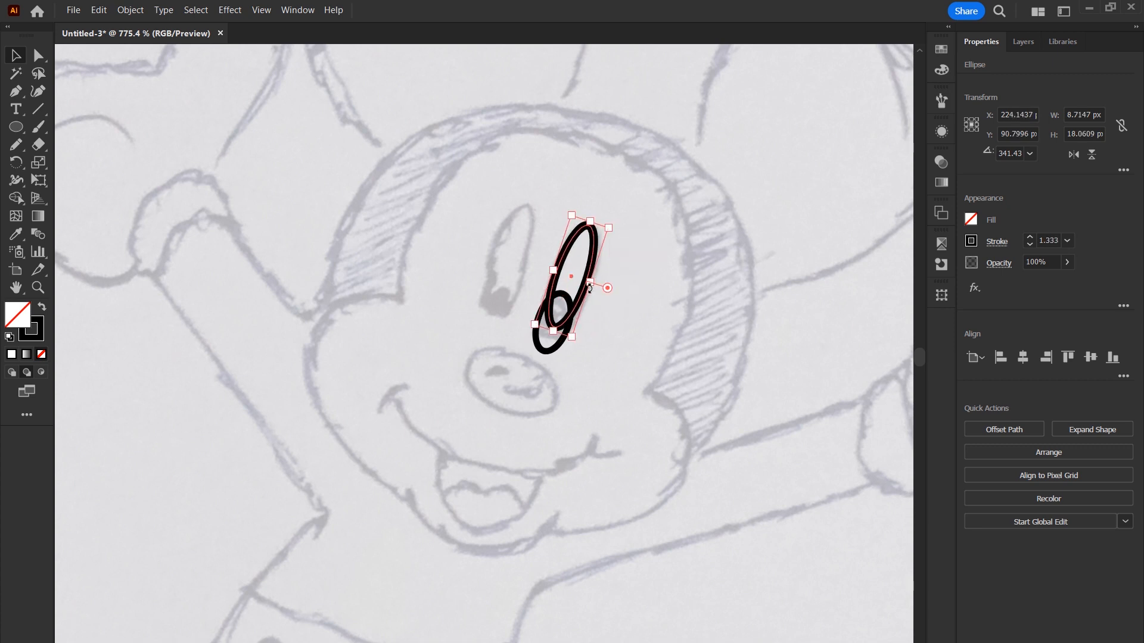
left_click_drag(591, 286, 598, 286)
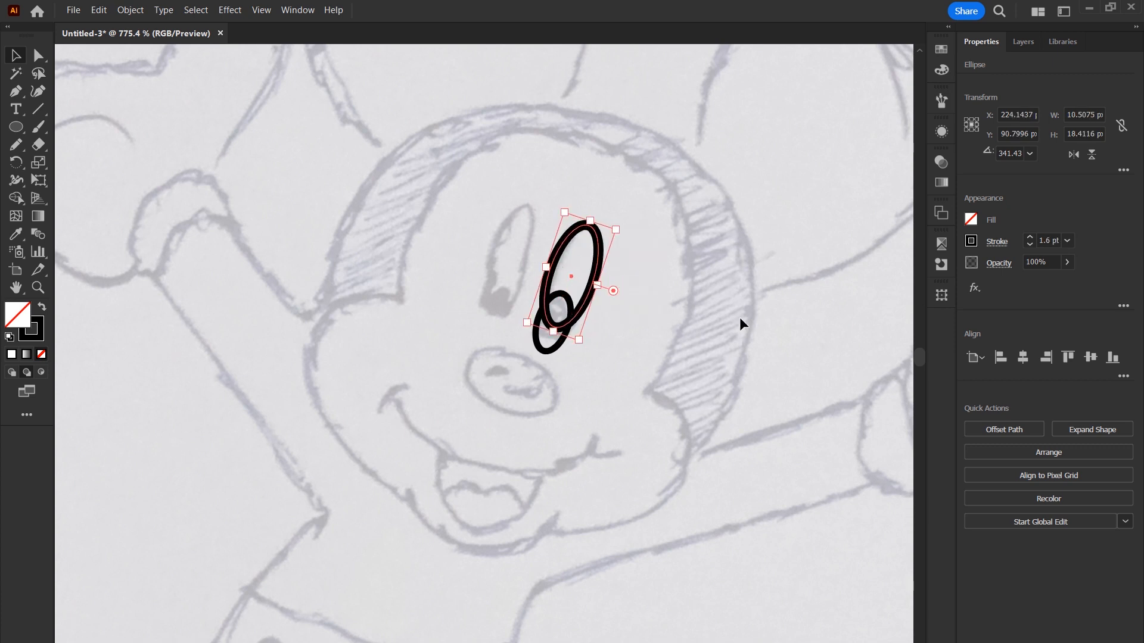
Match the larger ellipse's stroke to the pupil's with the Eyedropper and stretch it down to the pupil's lower edge.
left_click(784, 314)
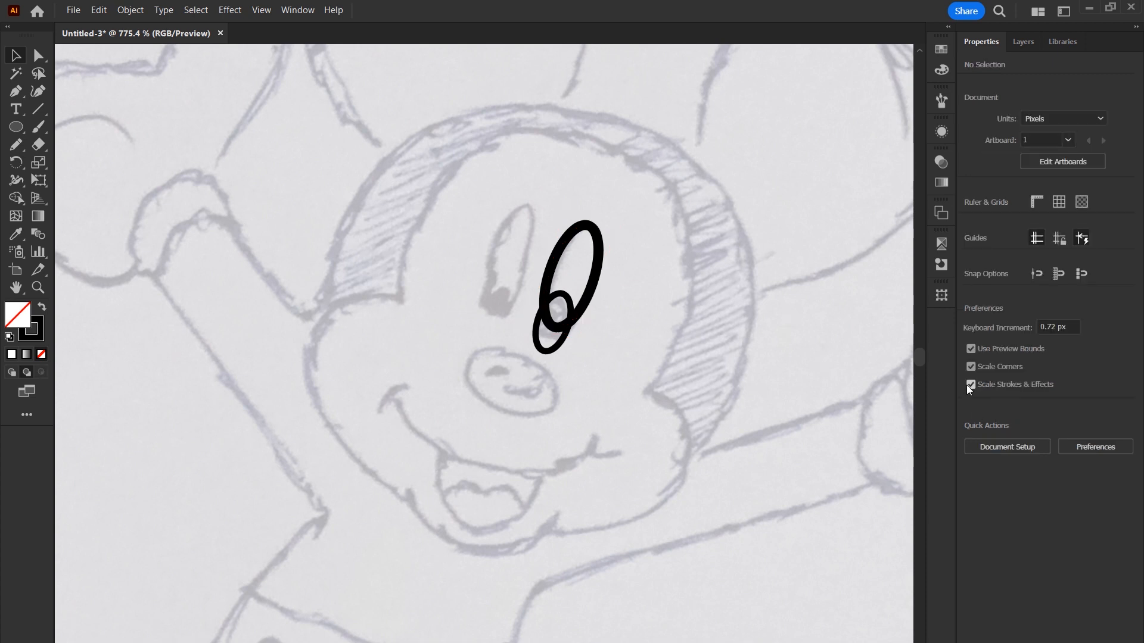
left_click(599, 240)
key("i")
left_click(548, 344)
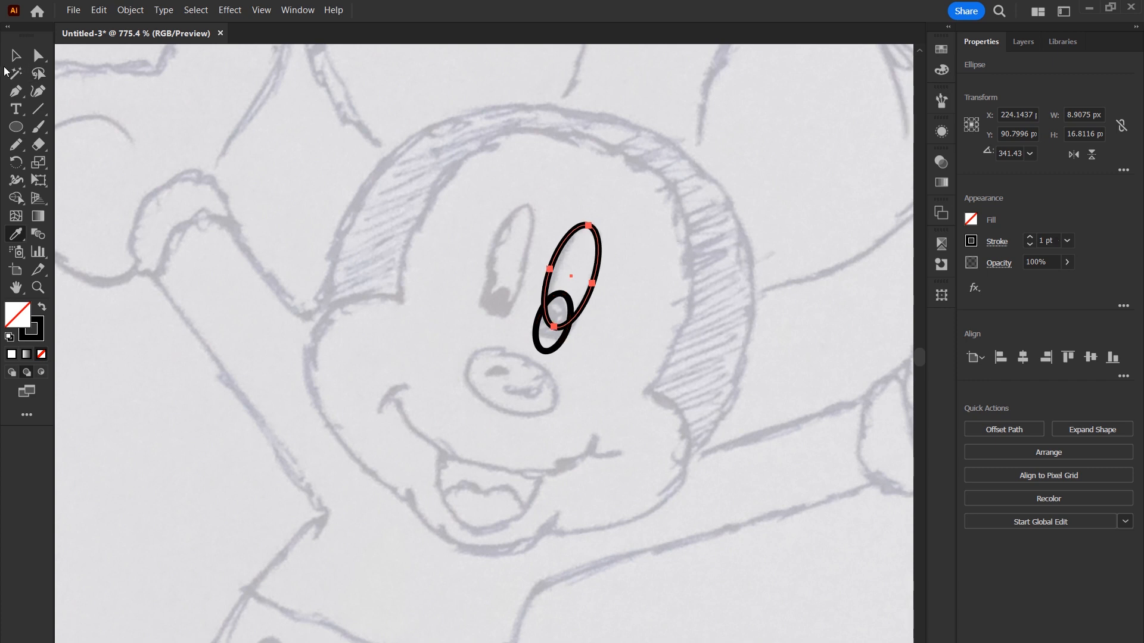
left_click(16, 56)
left_click_drag(554, 327, 547, 354)
left_click(453, 286)
Draw a curved open path with the Pen tool across the lower part of the right-hand eye and pupil.
left_click(16, 92)
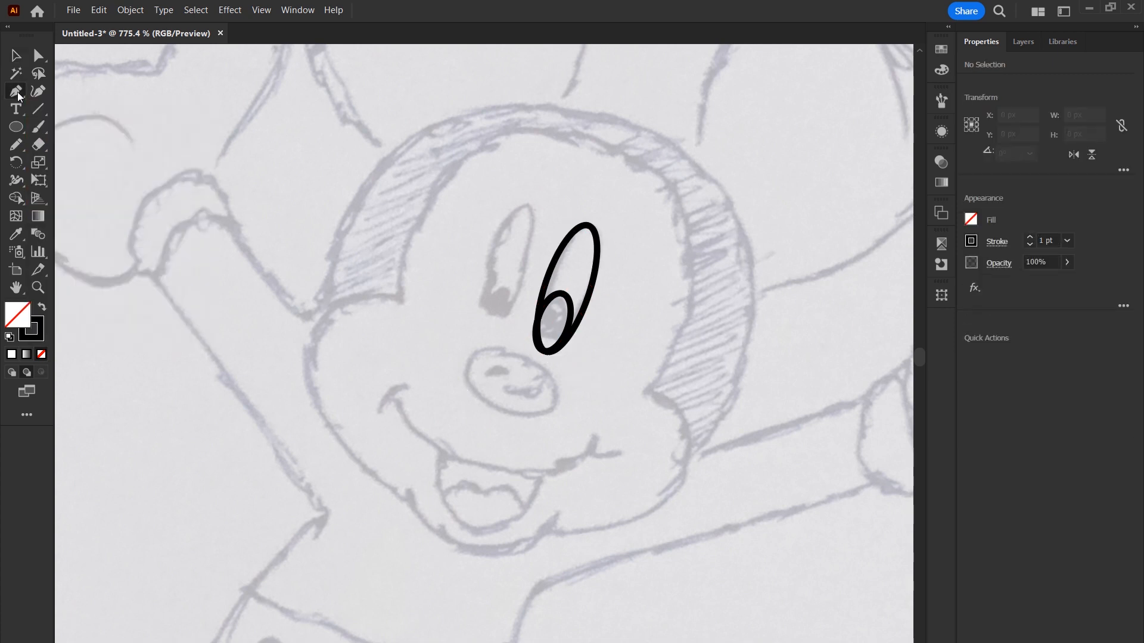
left_click_drag(18, 95, 56, 97)
left_click(505, 331)
left_click(533, 322)
left_click_drag(567, 338, 600, 334)
left_click(624, 344)
left_click(16, 56)
left_click(426, 360)
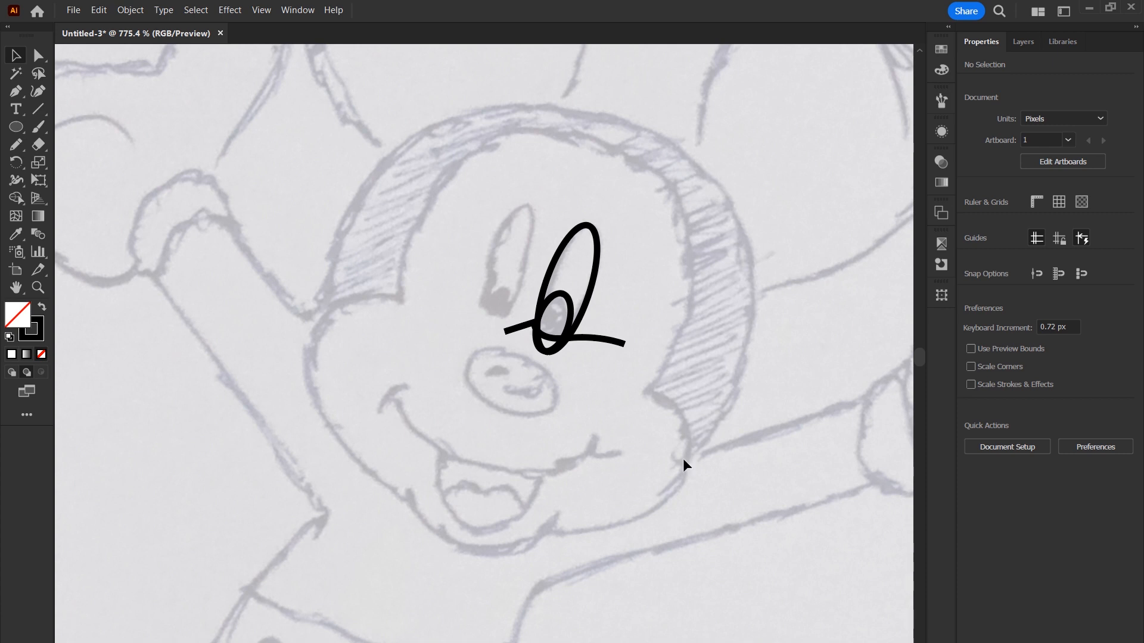
Select both ellipses and the curve, and remove everything below and outside the eye's lower edge with the Shape Builder tool.
left_click_drag(635, 203, 492, 377)
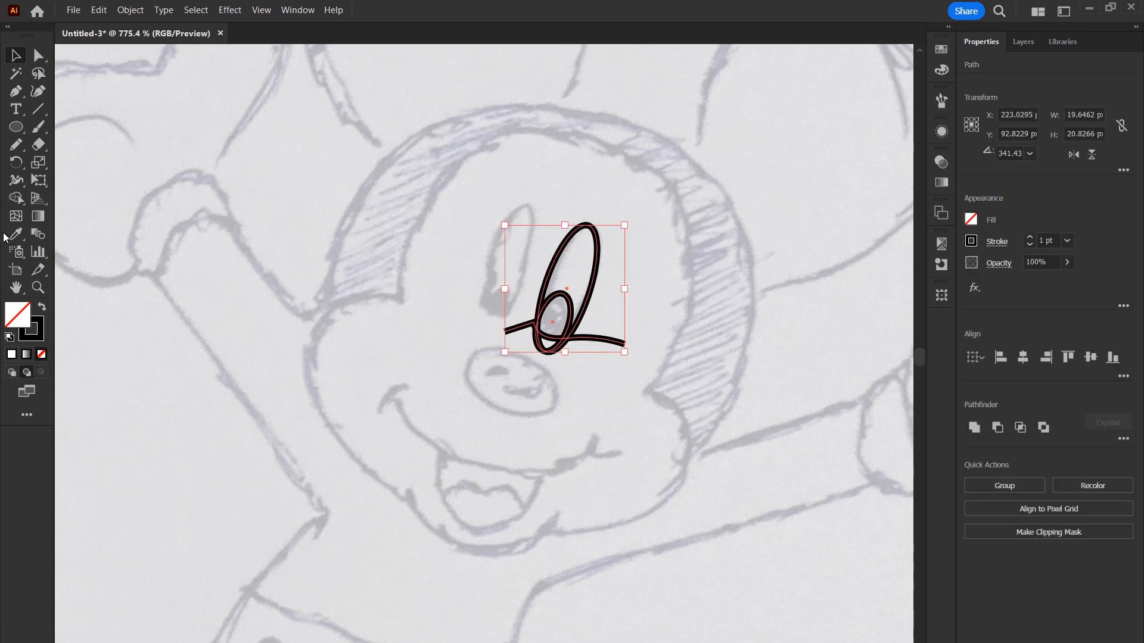
left_click(14, 200)
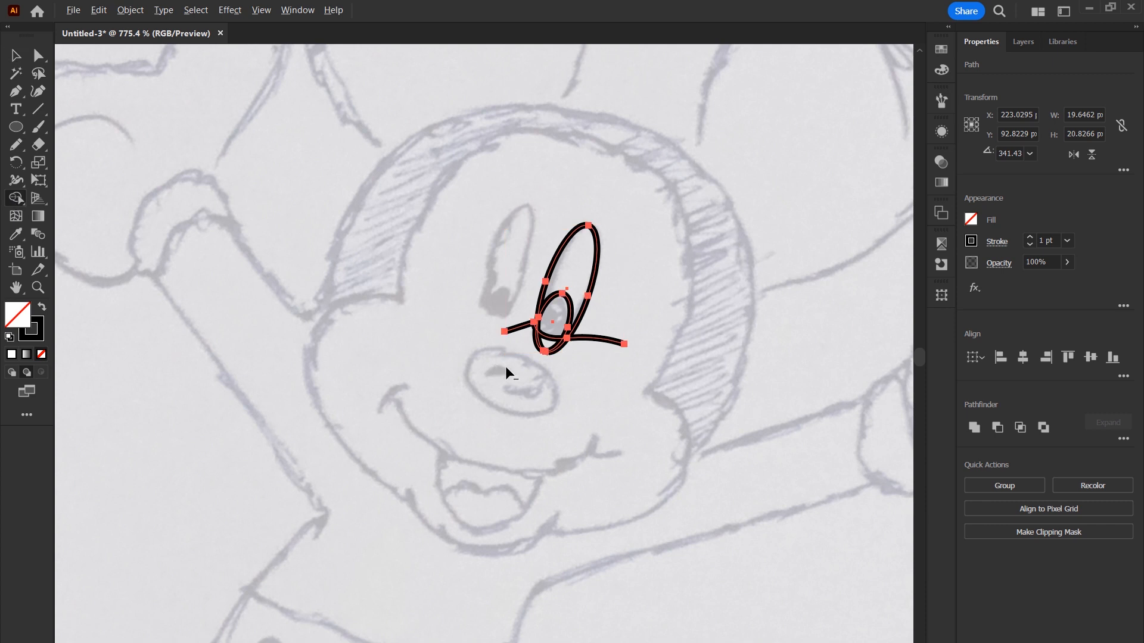
left_click(584, 342, "alt")
left_click_drag(585, 353, 538, 341)
left_click(520, 330, "alt")
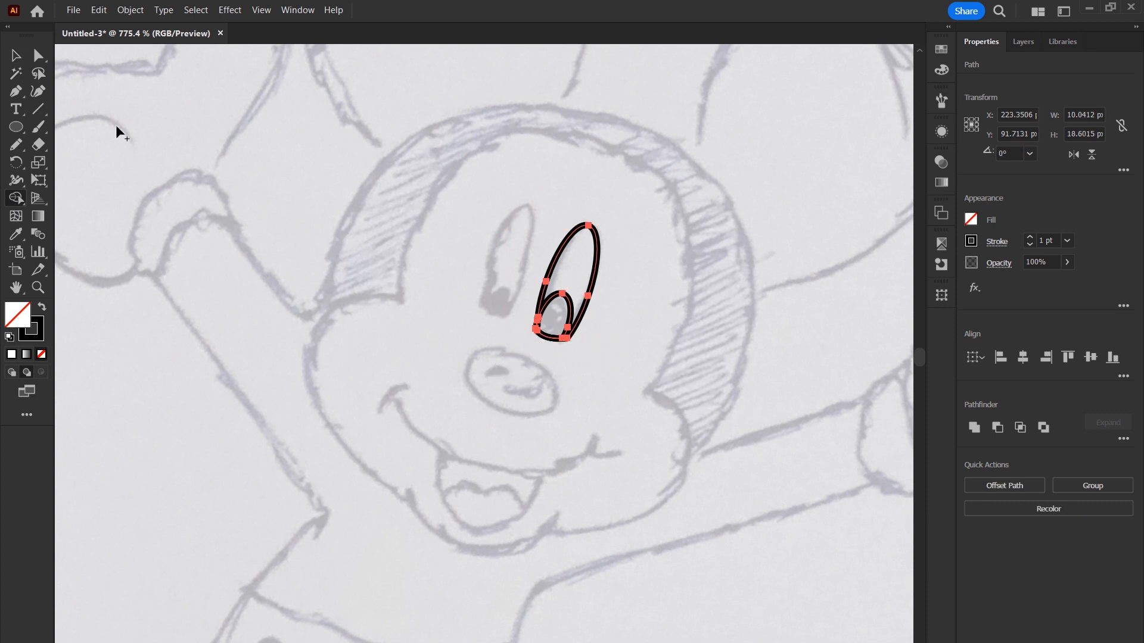
Widen the pupil shape to about 6.5 px so its side meets the eye outline.
left_click(16, 56)
left_click(579, 341)
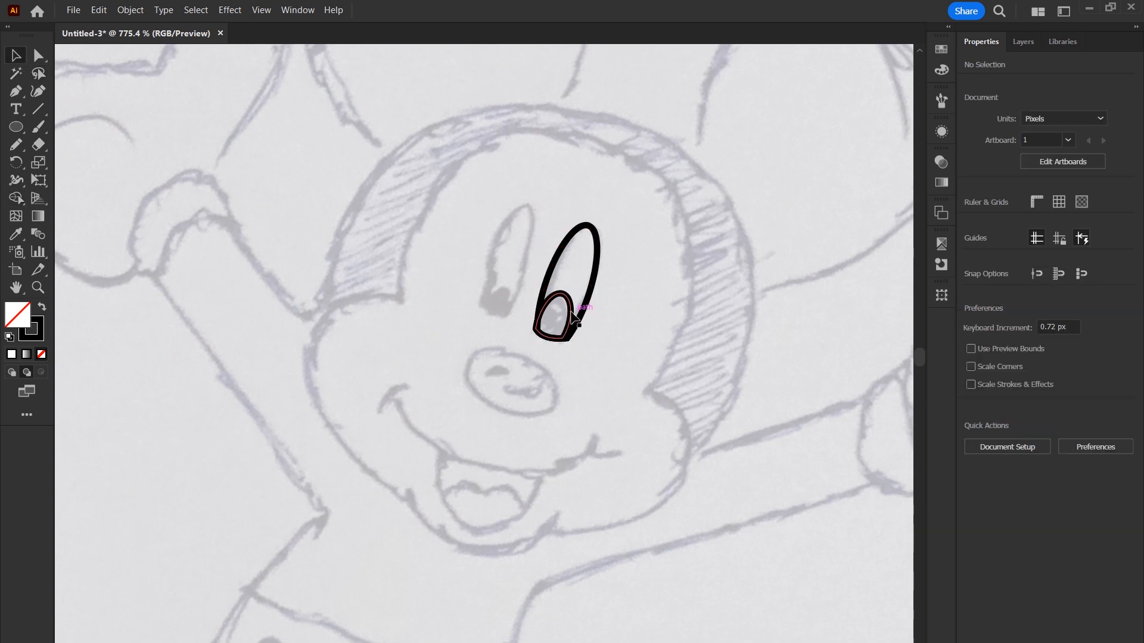
left_click_drag(571, 317, 578, 320)
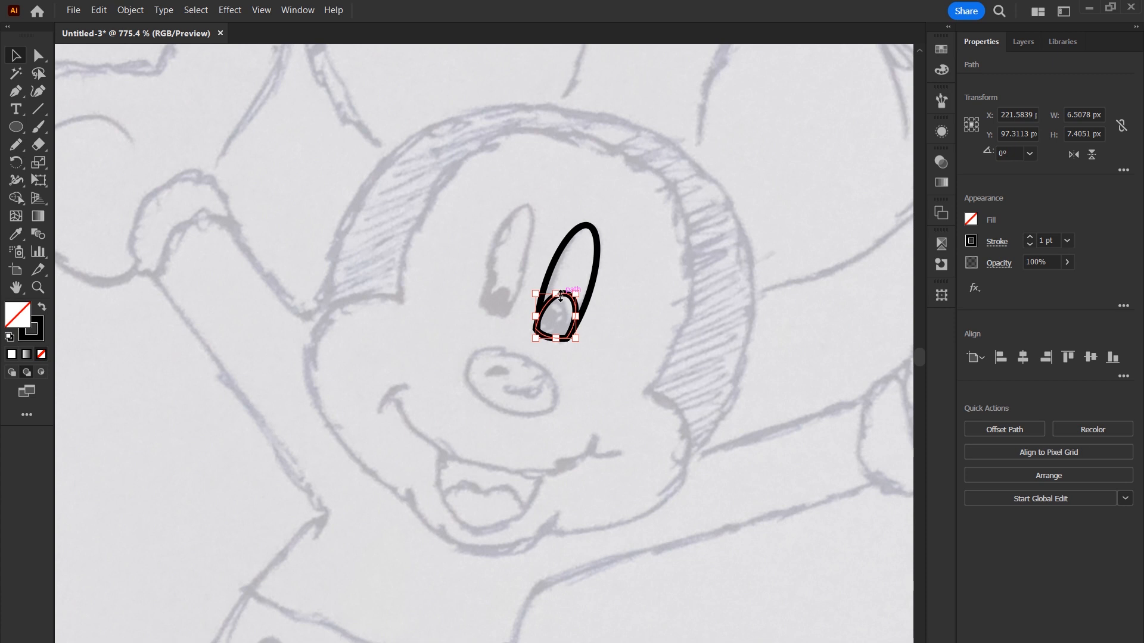
left_click(102, 225)
Draw a circle about 2.4 px wide between the two eyes as the pupil highlight.
key("l")
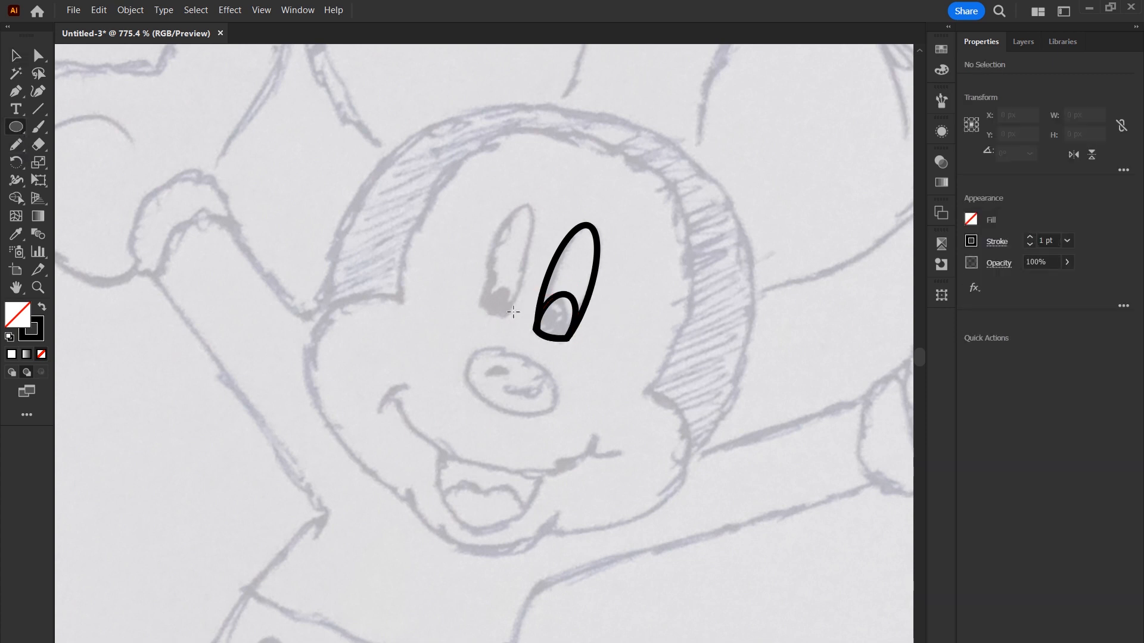
left_click_drag(554, 305, 568, 324)
scroll(602, 370, "up", 3)
key("shift+Left")
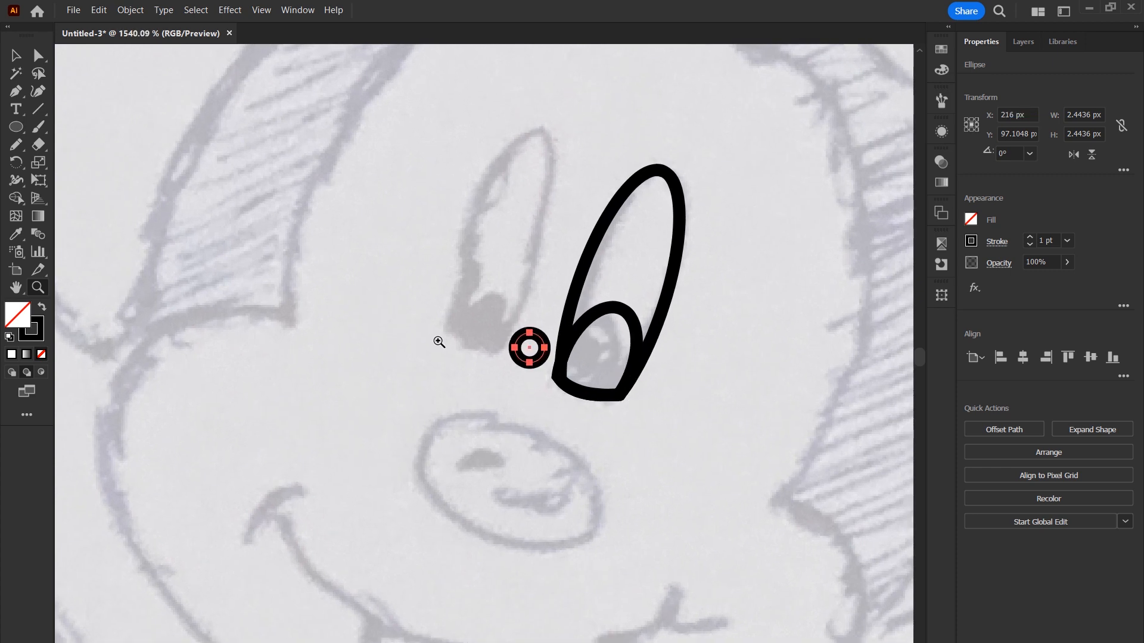
Give the highlight circle a white fill without a stroke and move it into the right-hand pupil.
left_click(42, 306)
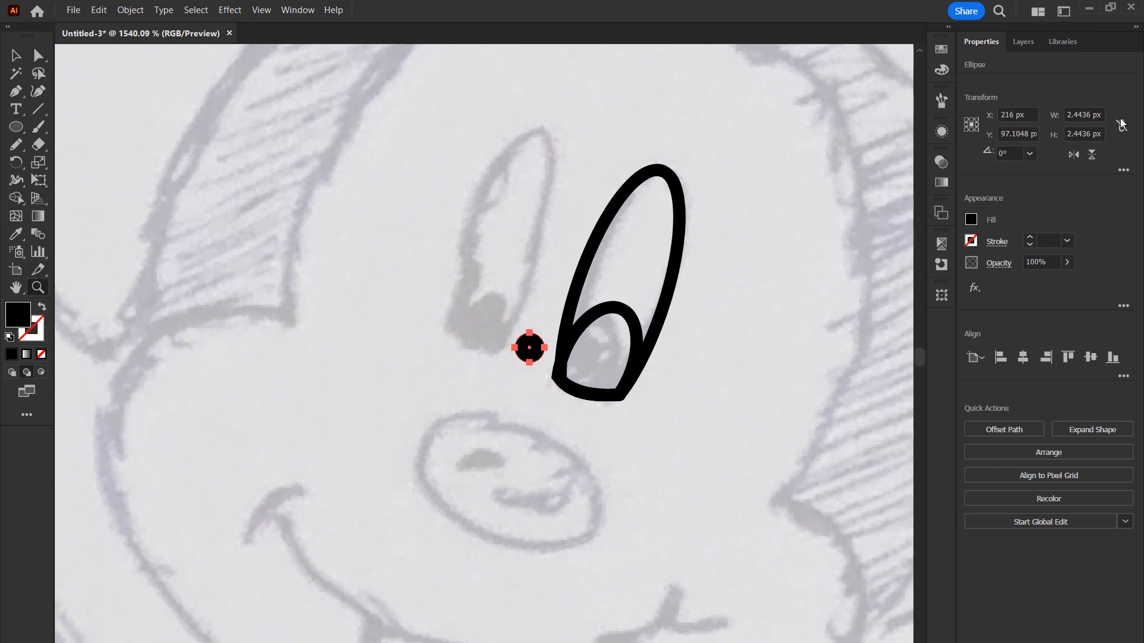
left_click(15, 56)
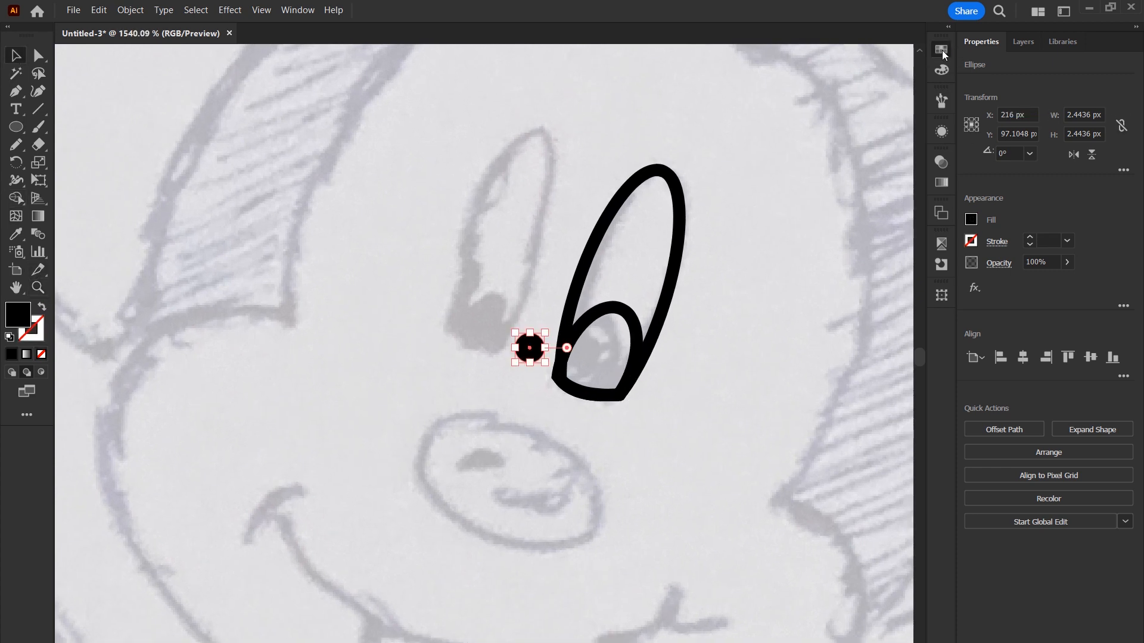
left_click(942, 51)
left_click(777, 89)
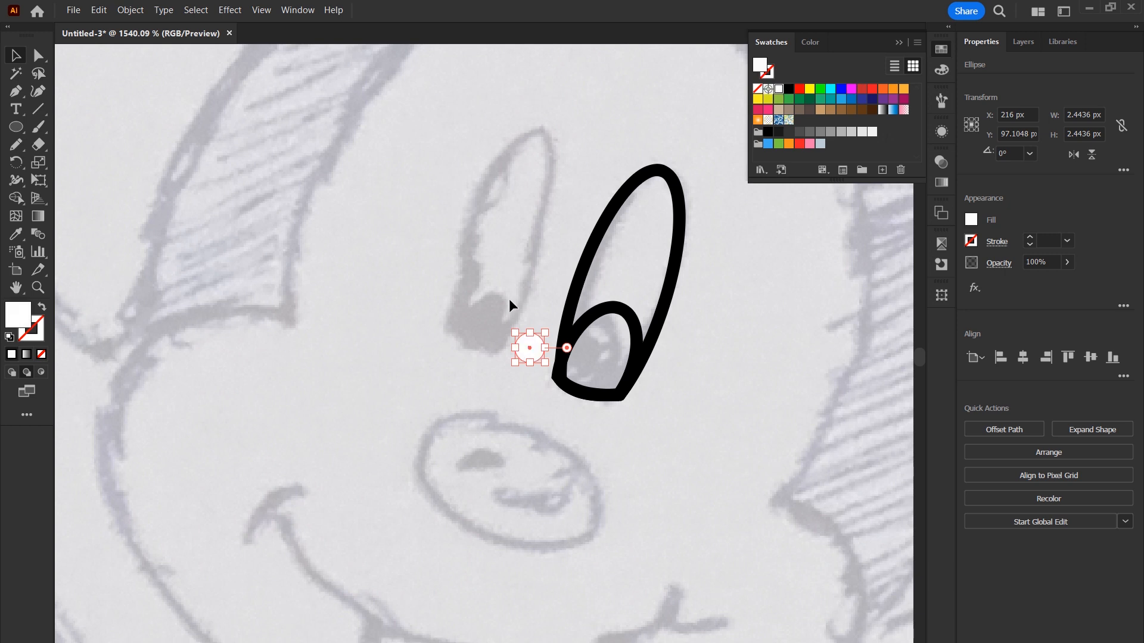
left_click_drag(529, 358, 649, 379)
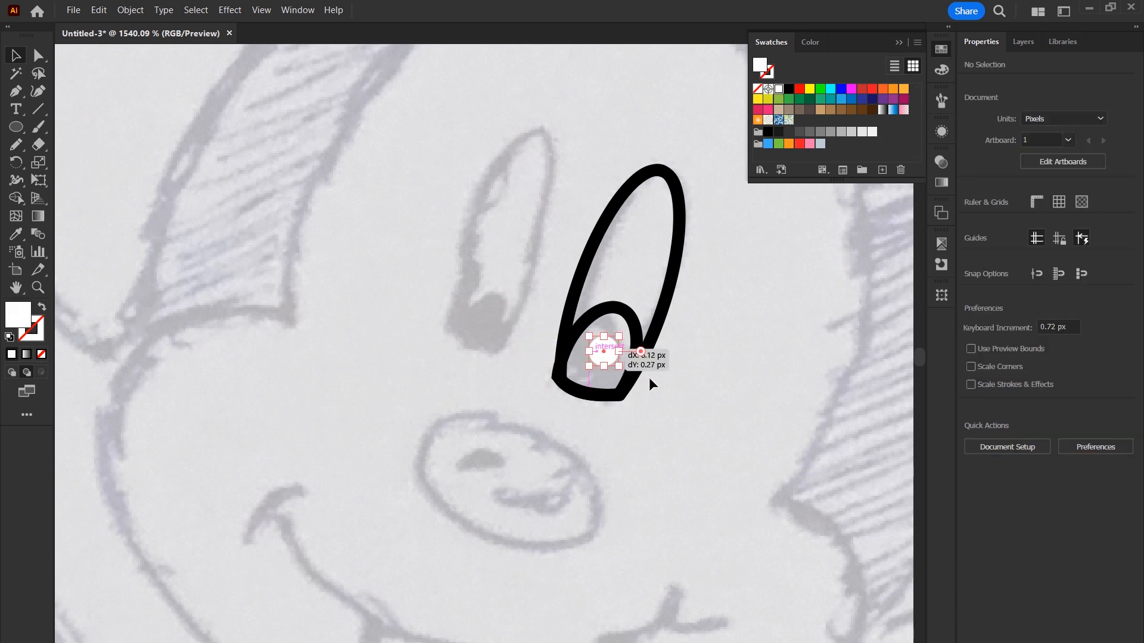
Duplicate the complete right-hand eye beside the sketched left-hand eye and flip the copy horizontally.
left_click(598, 318, "shift")
left_click_drag(597, 318, 430, 243)
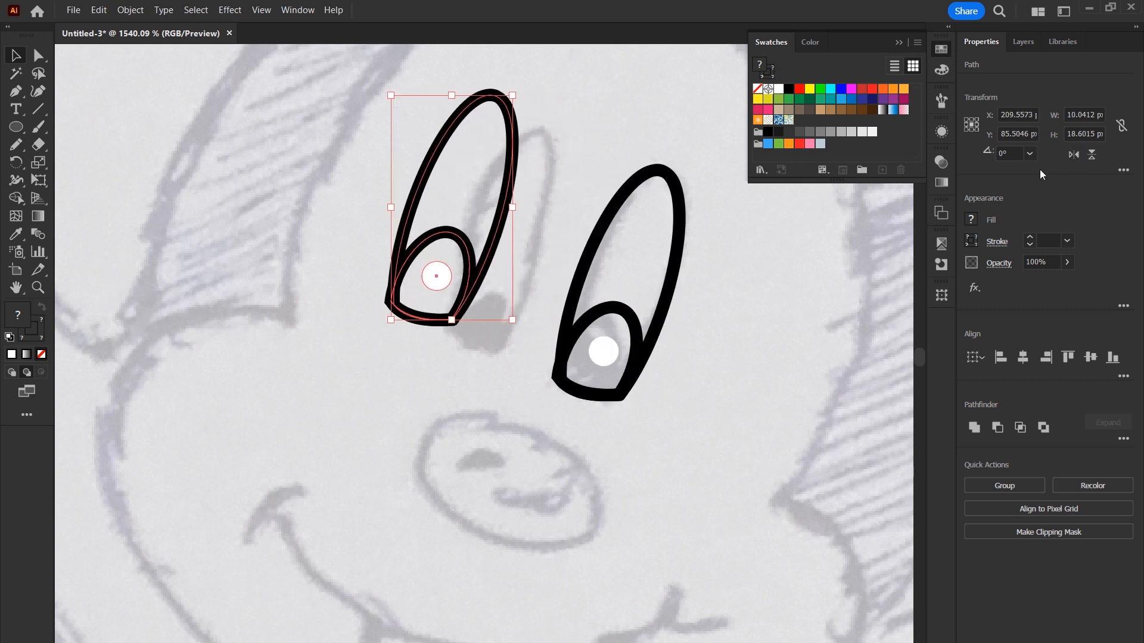
left_click(1074, 155)
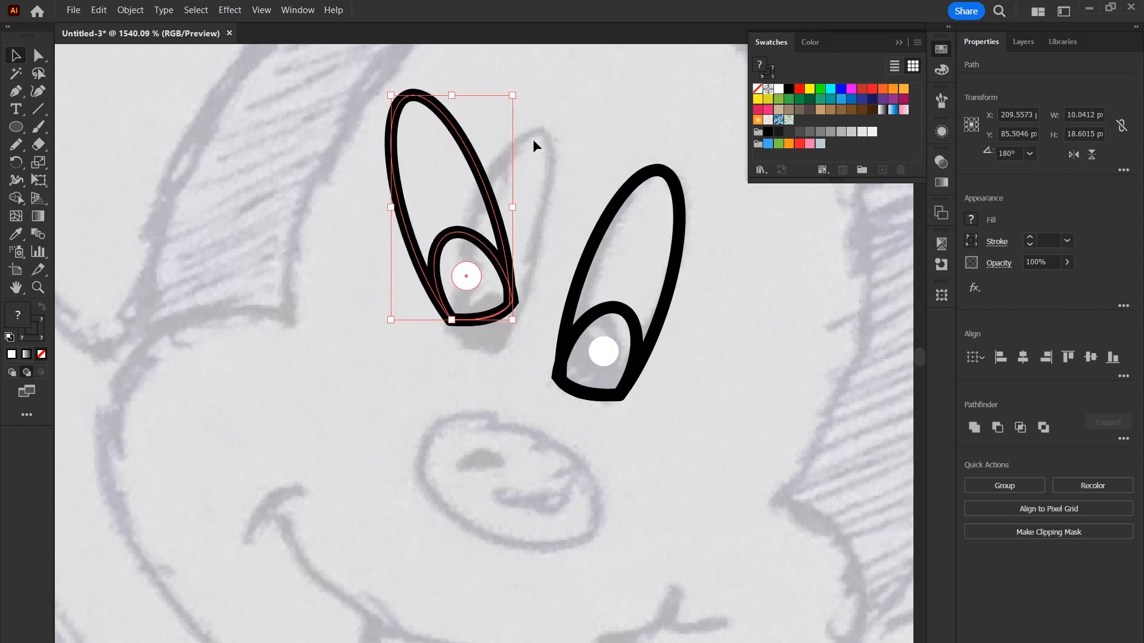
Rotate the flipped eye about 30° clockwise and move it over the sketched left-hand eye.
left_click_drag(521, 92, 563, 144)
left_click_drag(494, 179, 546, 208)
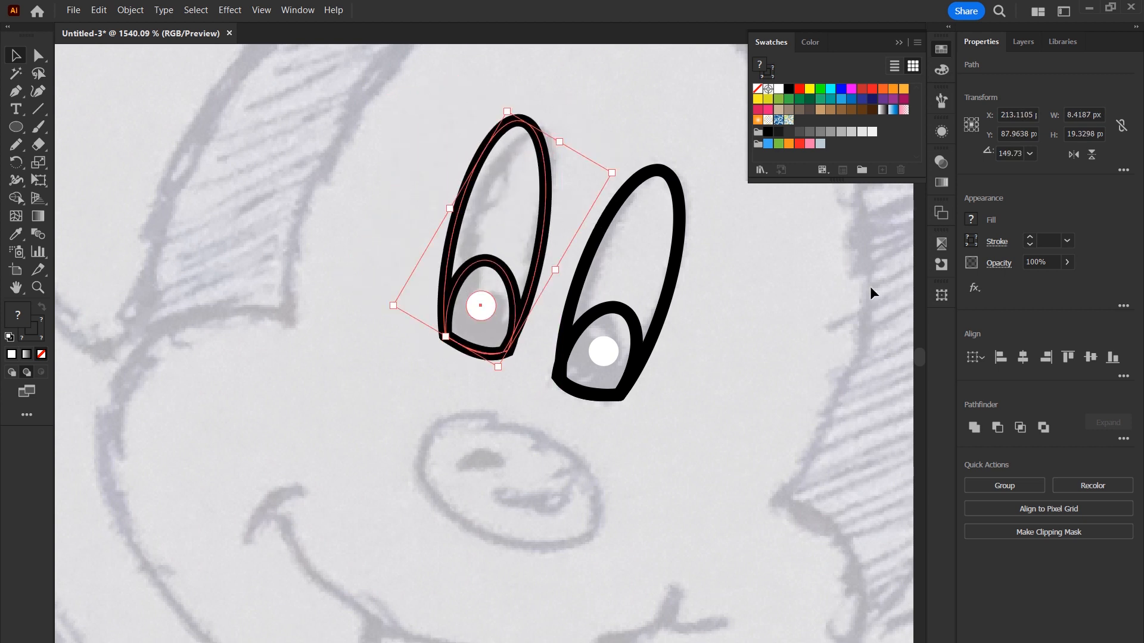
key("ctrl+minus")
key("ctrl+minus")
left_click(367, 258)
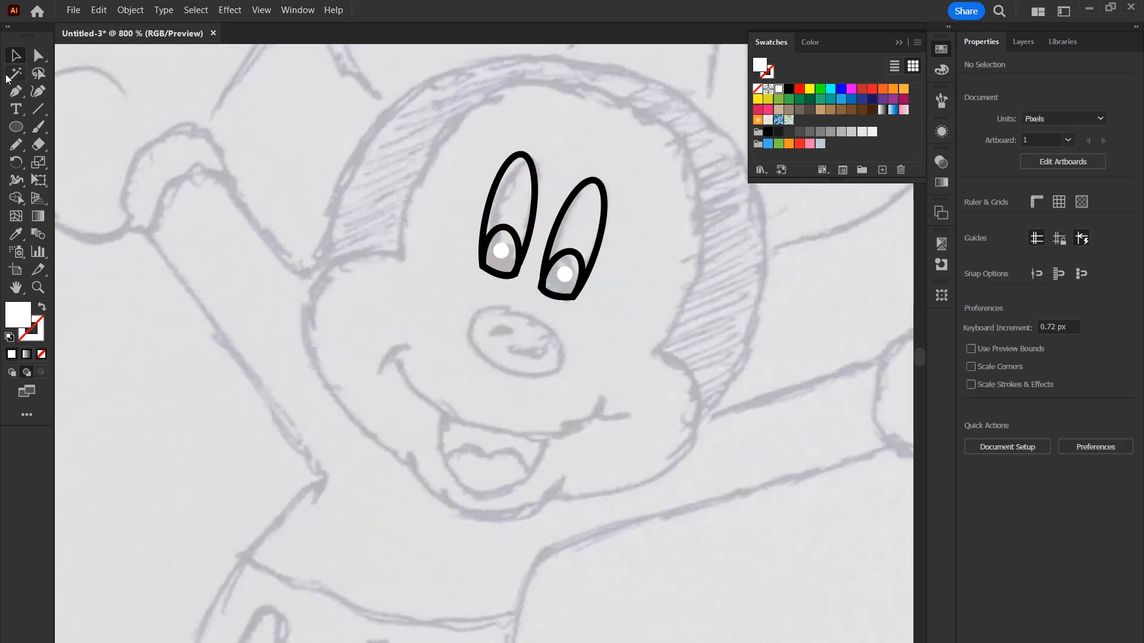
Draw an ellipse about 15 by 12 px over the sketched nose, using the default white fill and black stroke.
left_click(16, 127)
left_click_drag(471, 308, 568, 385)
key("d")
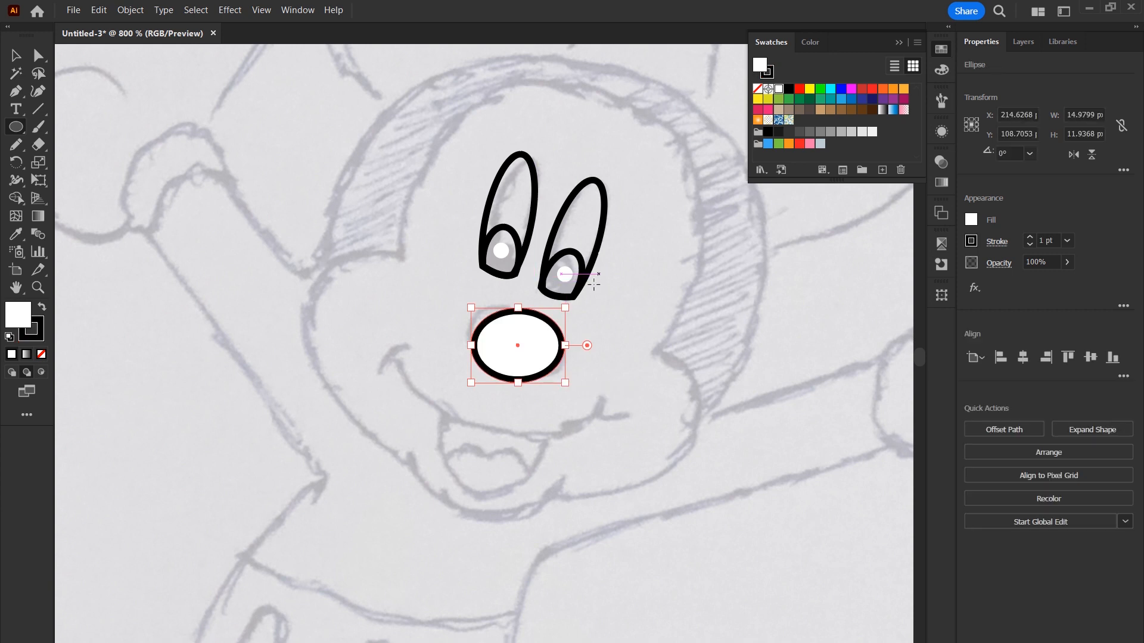
Remove the nose ellipse's fill, tilt it slightly clockwise and widen it to fit the sketched nose.
left_click(41, 356)
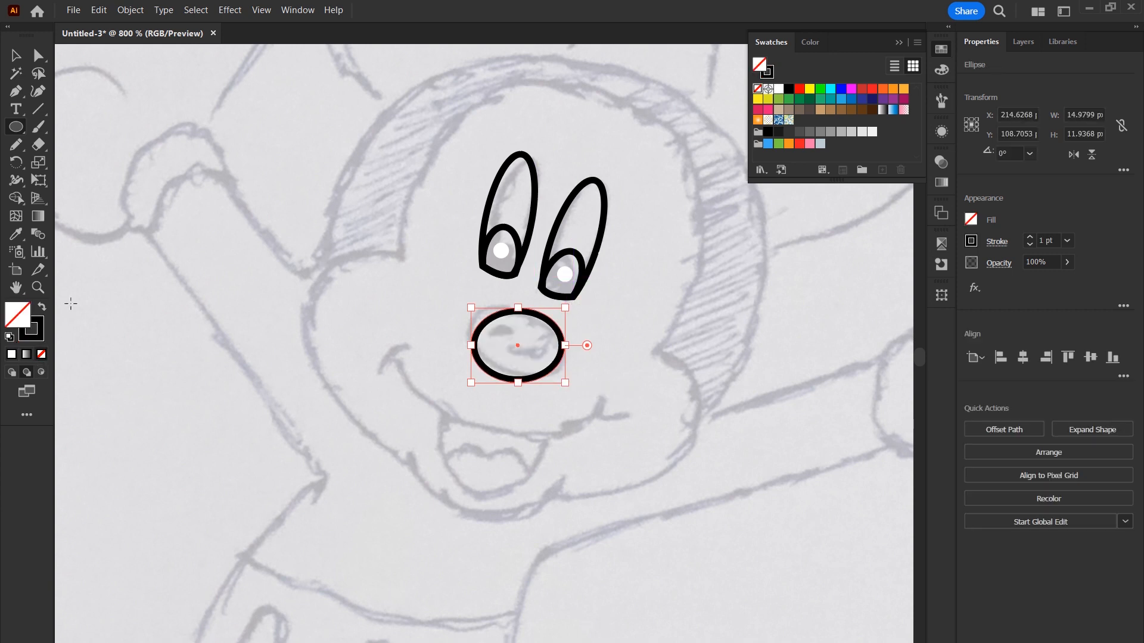
left_click_drag(566, 384, 556, 398)
left_click_drag(478, 338, 470, 336)
left_click_drag(564, 363, 572, 365)
key("v")
key("ctrl+shift+a")
key("ctrl+minus")
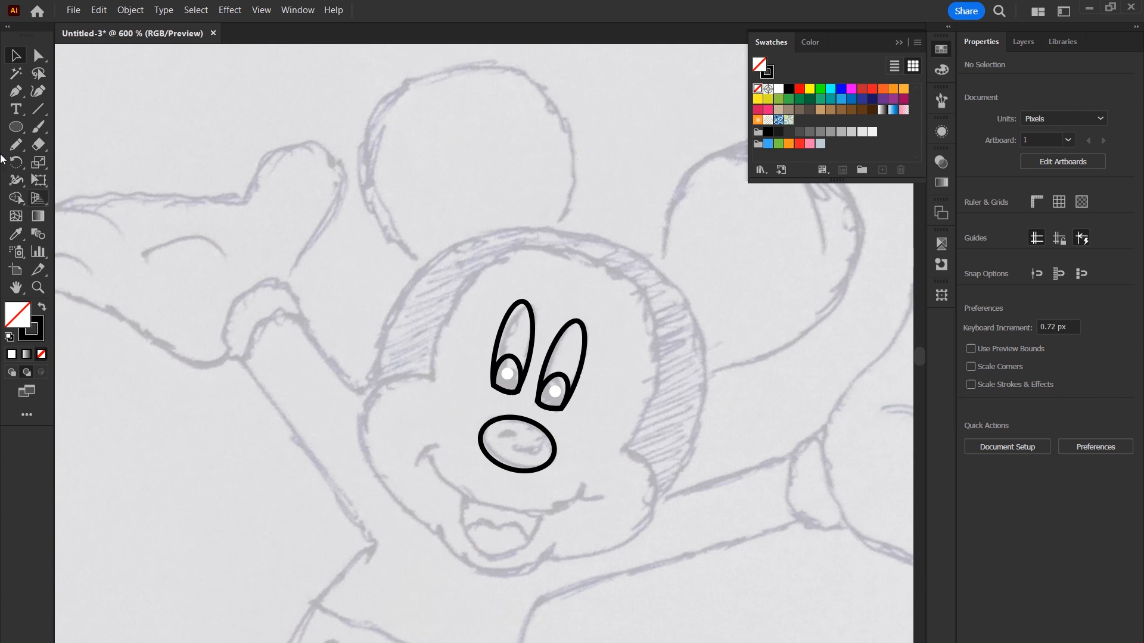
Draw an ellipse about 18 by 21 px over the sketched open mouth and rotate it about 4° clockwise.
left_click(16, 128)
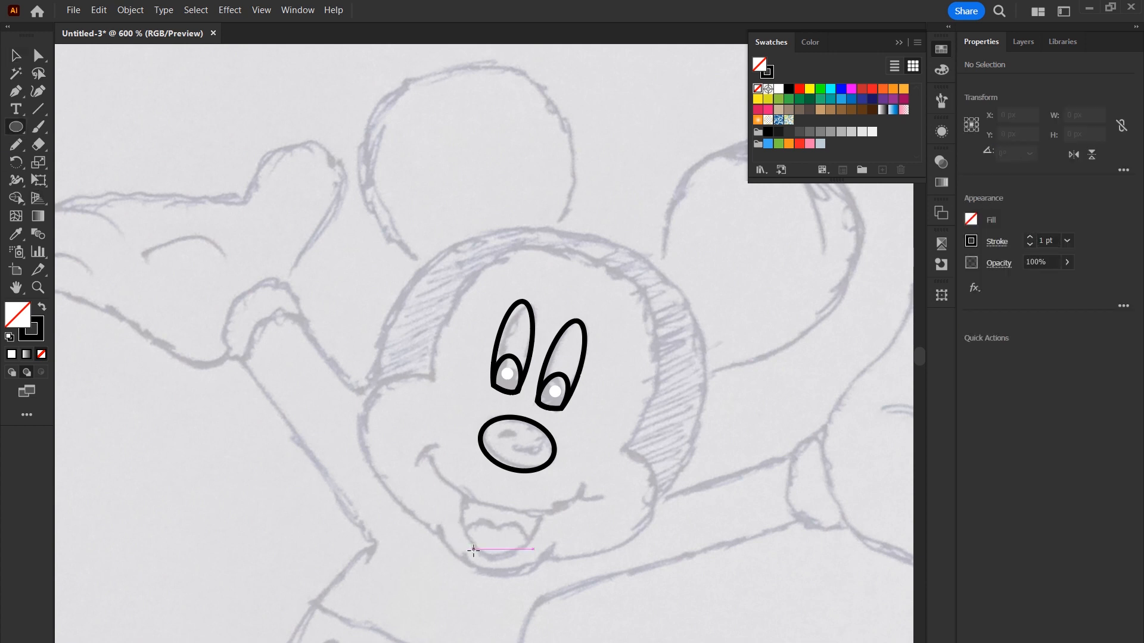
left_click_drag(460, 464, 545, 562)
key("z")
left_click_drag(513, 489, 649, 423)
key("v")
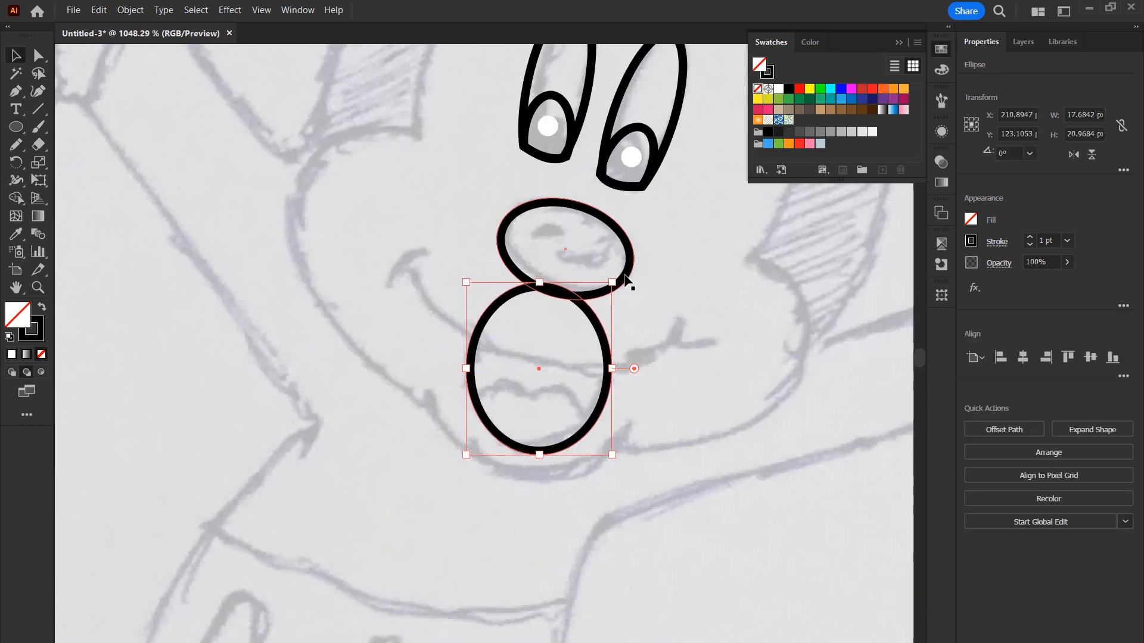
left_click_drag(635, 466, 606, 462)
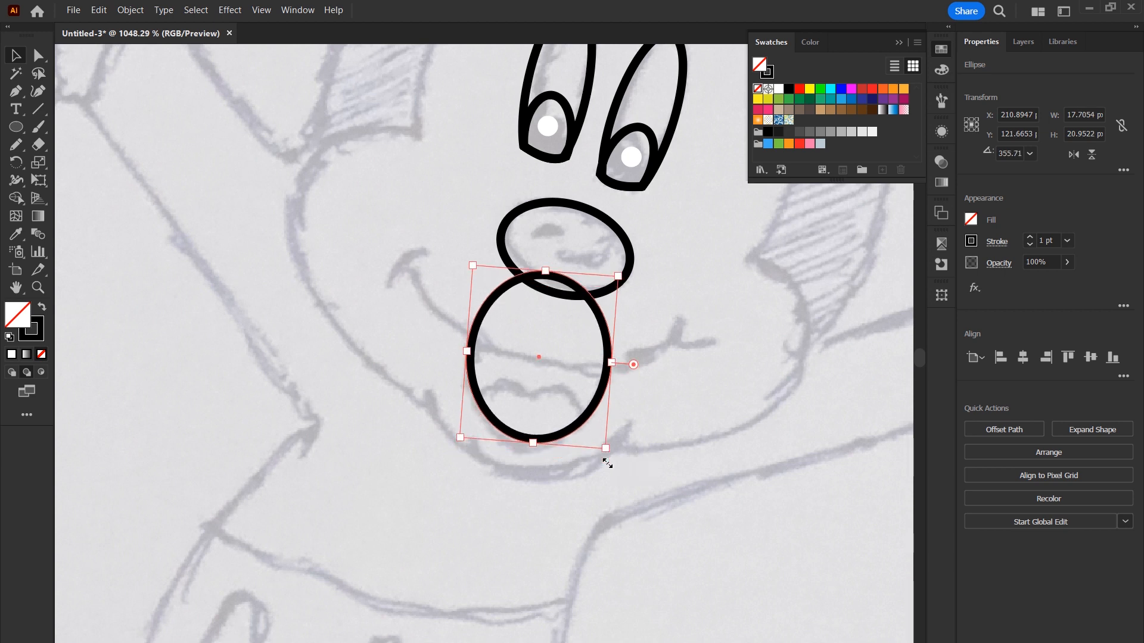
left_click(651, 417)
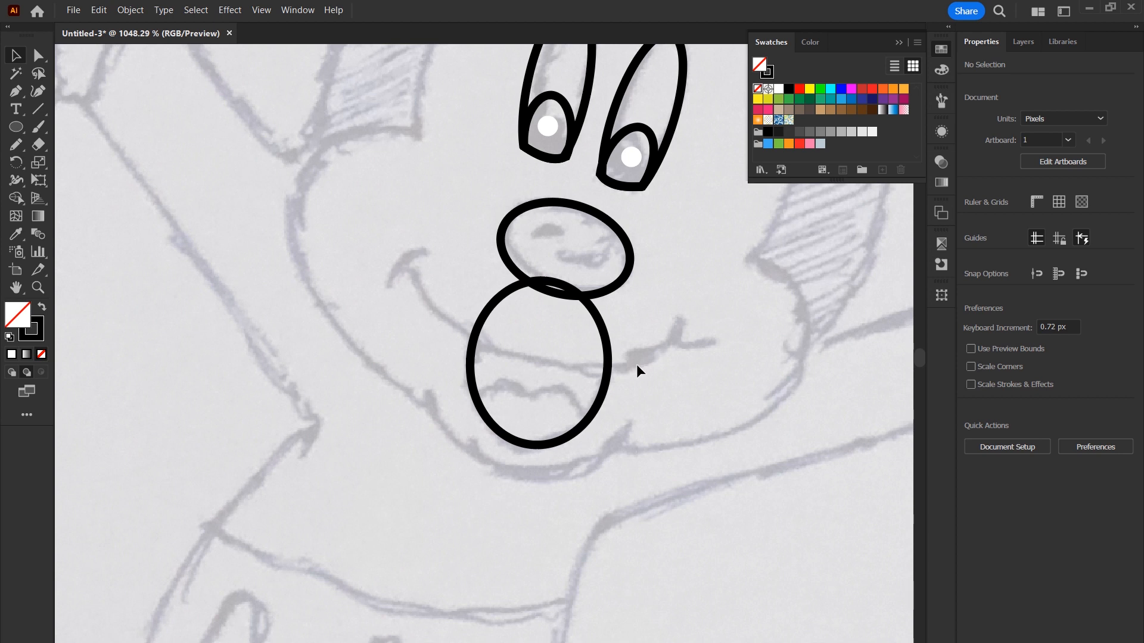
Draw the smile line as one curved Pen path between the two sketched mouth corners.
left_click(15, 94)
left_click(403, 267)
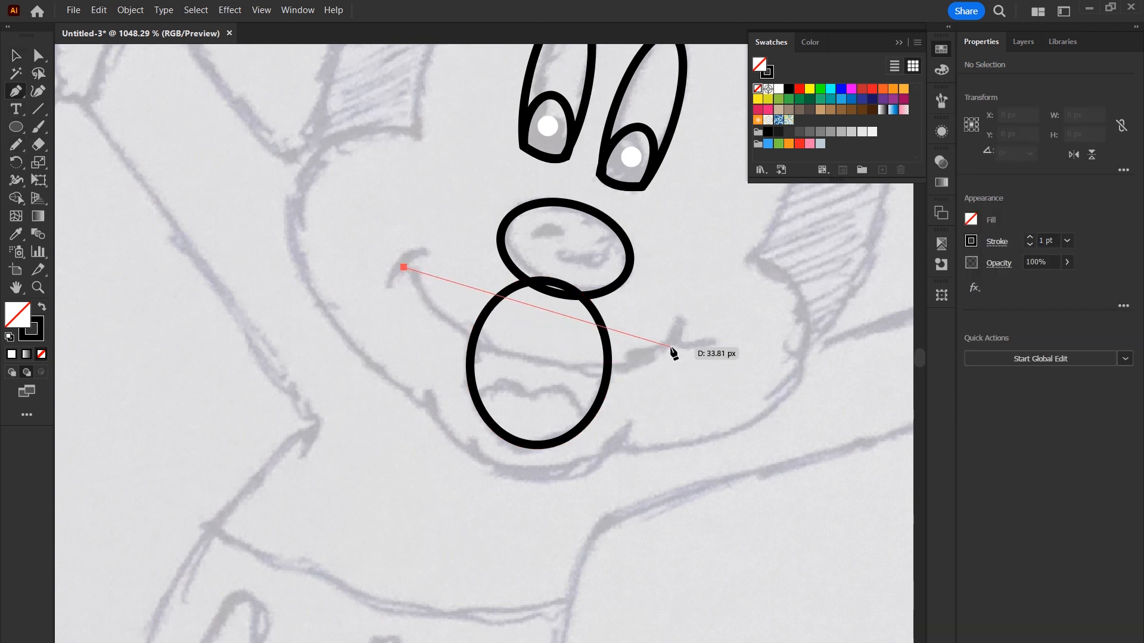
mouse_move(670, 347)
left_mouse_down()
mouse_move(781, 296)
mouse_move(815, 262)
mouse_move(844, 270)
left_mouse_up()
left_click(15, 55)
left_click(694, 431)
Remove the part of the mouth ellipse above the smile line with the Shape Builder.
left_click_drag(717, 426, 500, 327)
left_click(22, 199)
left_click(569, 323, "alt")
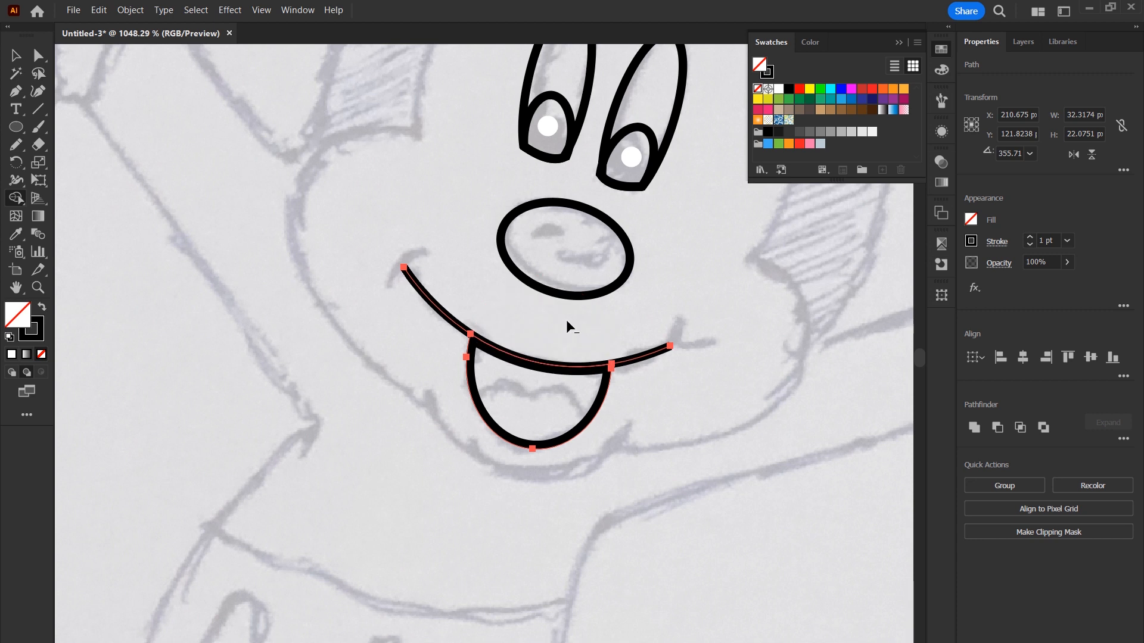
left_click(19, 54)
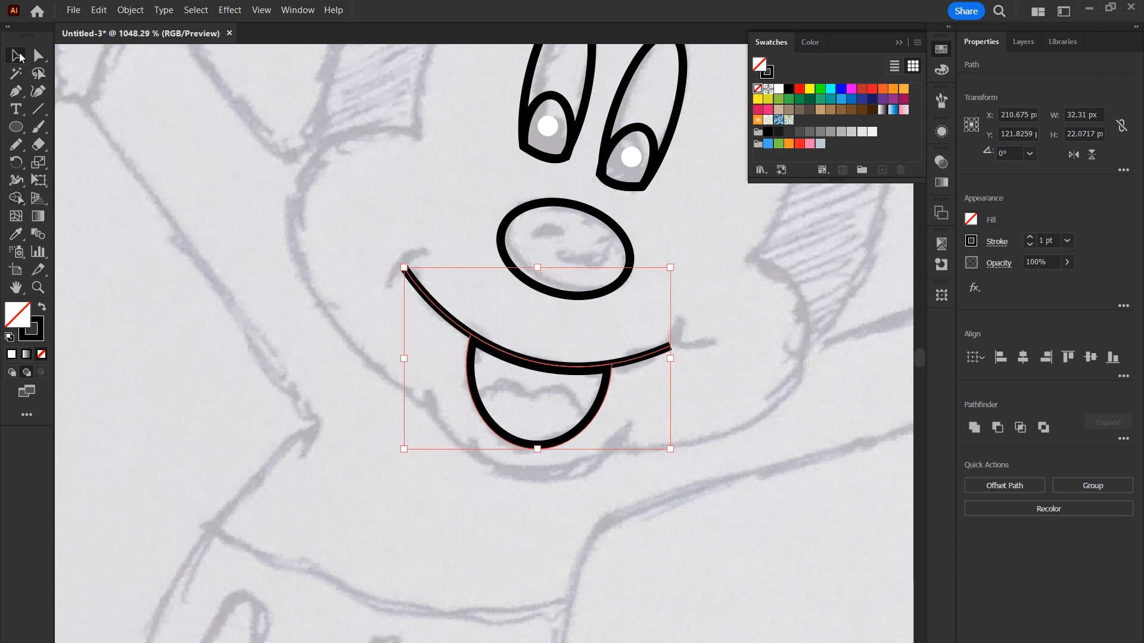
left_click(313, 402)
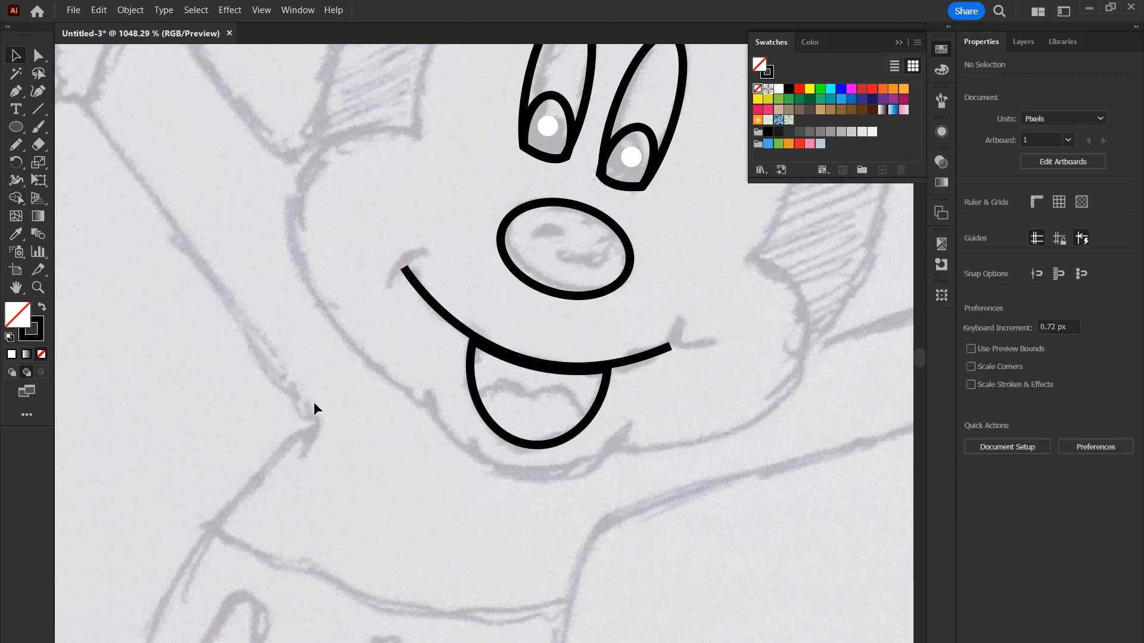
Draw an ellipse about 8 by 6 px on the left-hand cheek and delete its left anchor, leaving a half arc.
left_click(22, 127)
left_click_drag(346, 172, 411, 226)
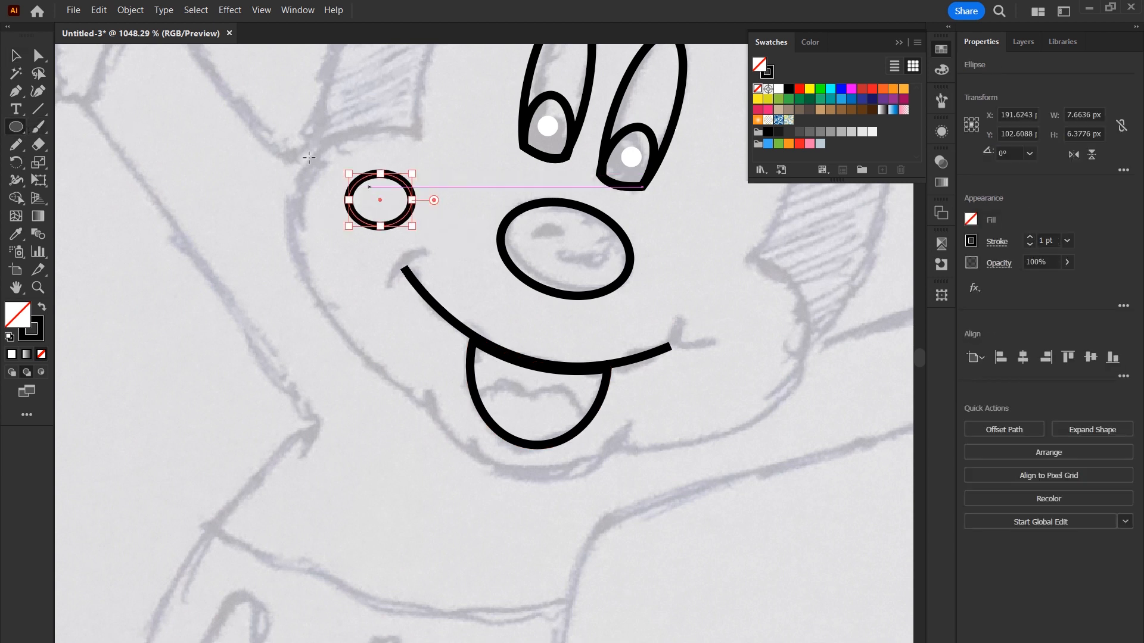
left_click(39, 57)
left_click_drag(204, 140, 365, 256)
key("Delete")
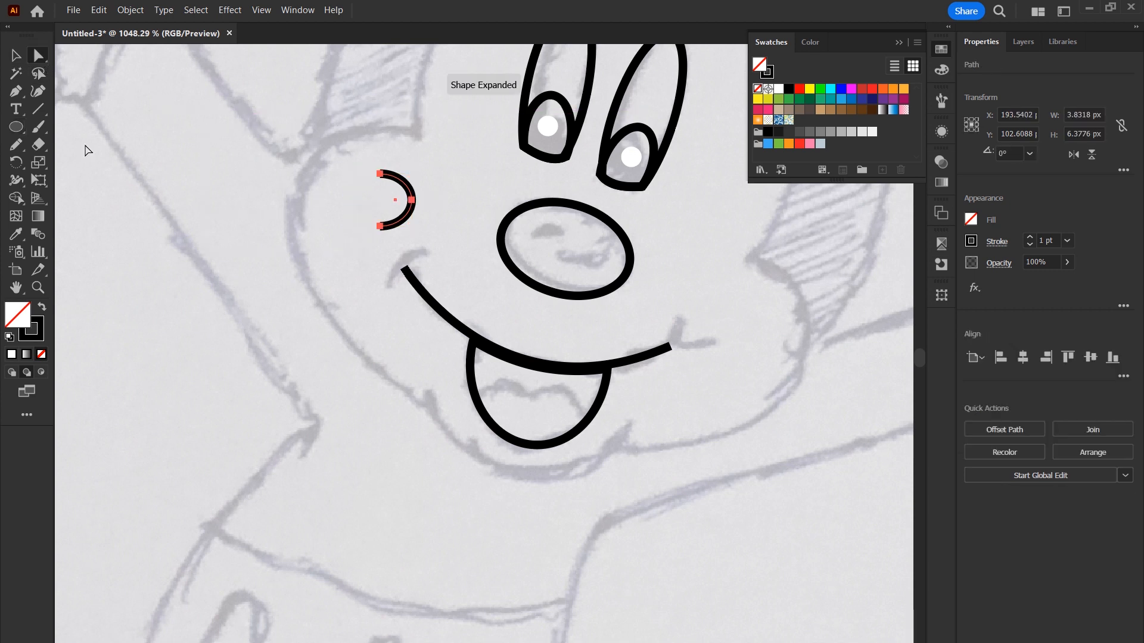
left_click(375, 143)
Taper both ends of the half arc to points and thicken its middle with the Width tool.
key("z")
left_click_drag(375, 143, 529, 367)
left_click_drag(316, 241, 347, 242)
key("v")
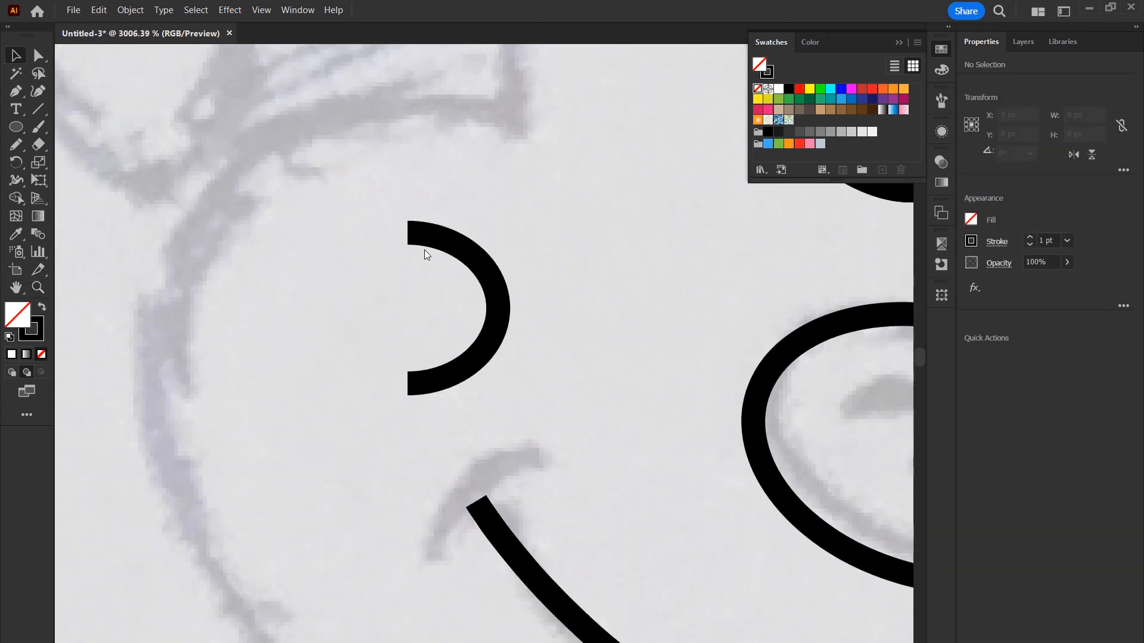
left_click(456, 240)
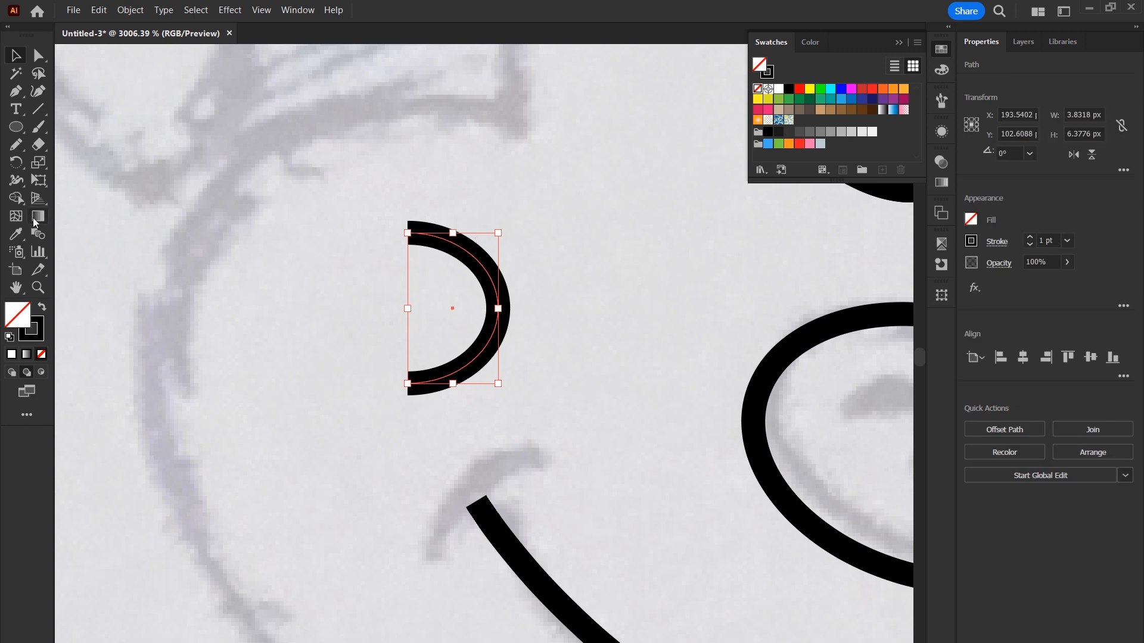
left_click(16, 182)
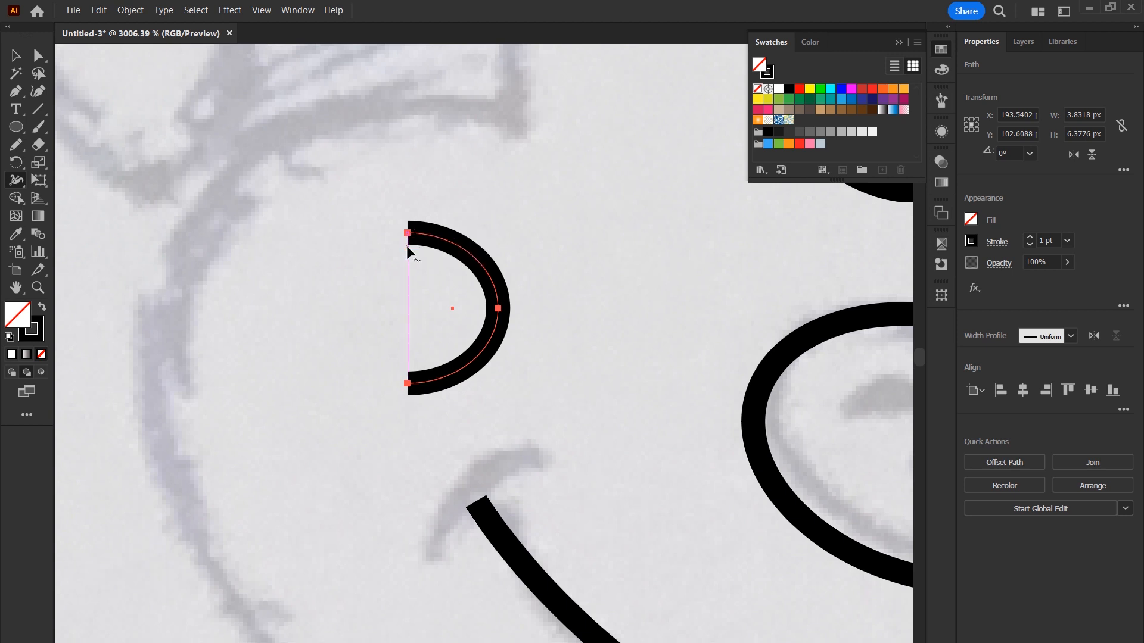
left_click_drag(409, 234, 409, 248)
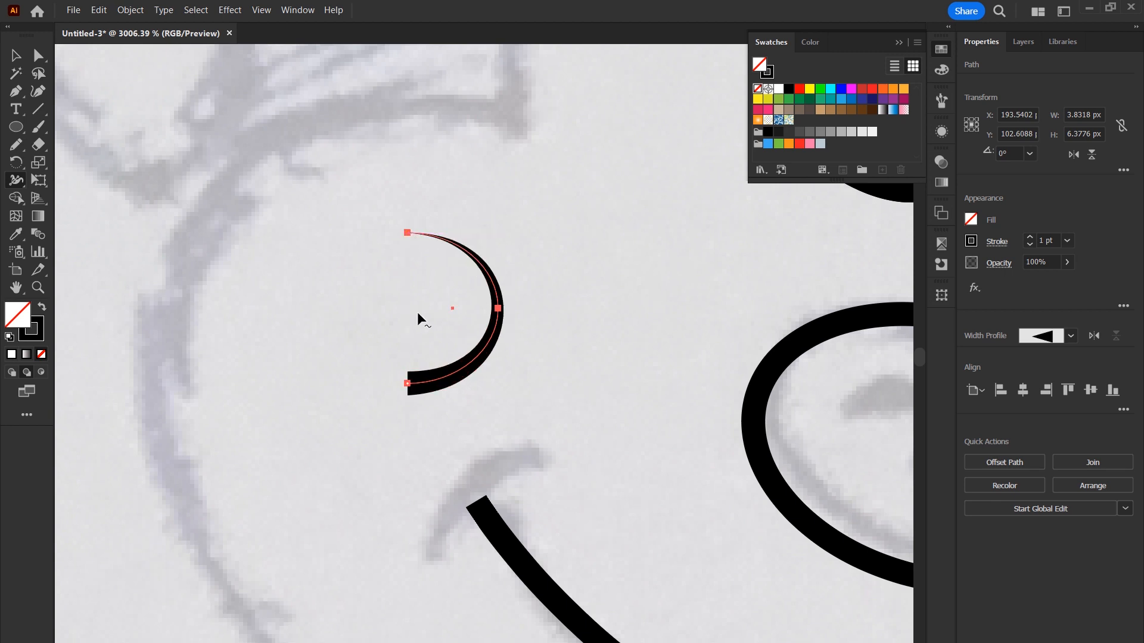
left_click_drag(407, 385, 406, 375)
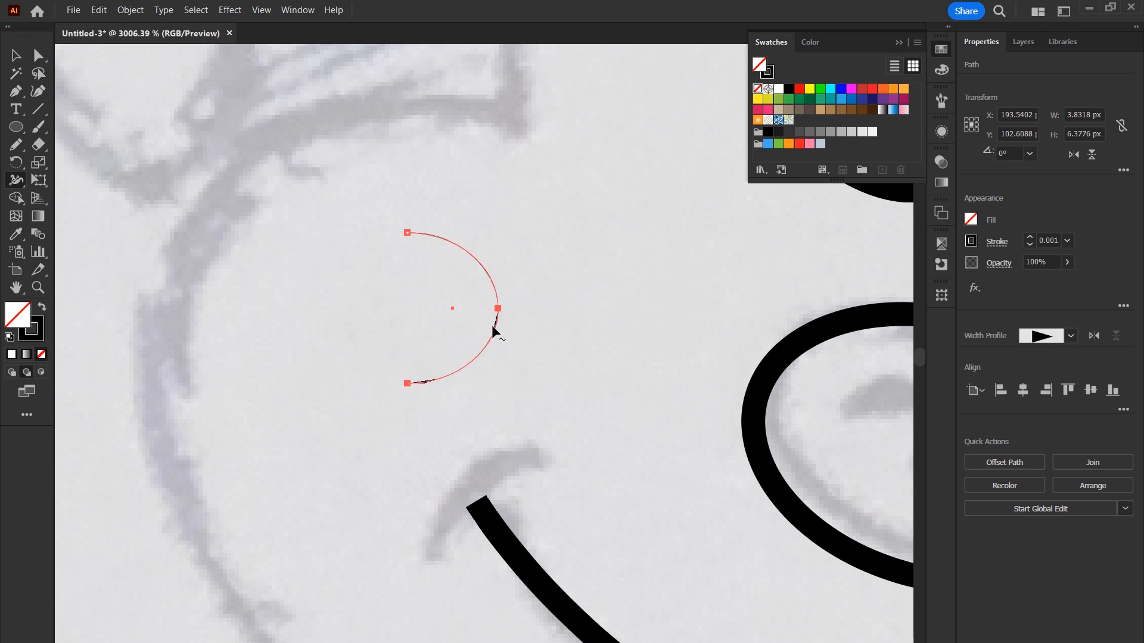
mouse_move(499, 314)
left_mouse_down()
mouse_move(511, 312)
mouse_move(474, 309)
left_mouse_up()
Scale down the tapered arc and position and rotate it as a crease across the left end of the smile.
left_click(27, 57)
left_click_drag(477, 231, 503, 300)
left_click_drag(468, 370, 495, 493)
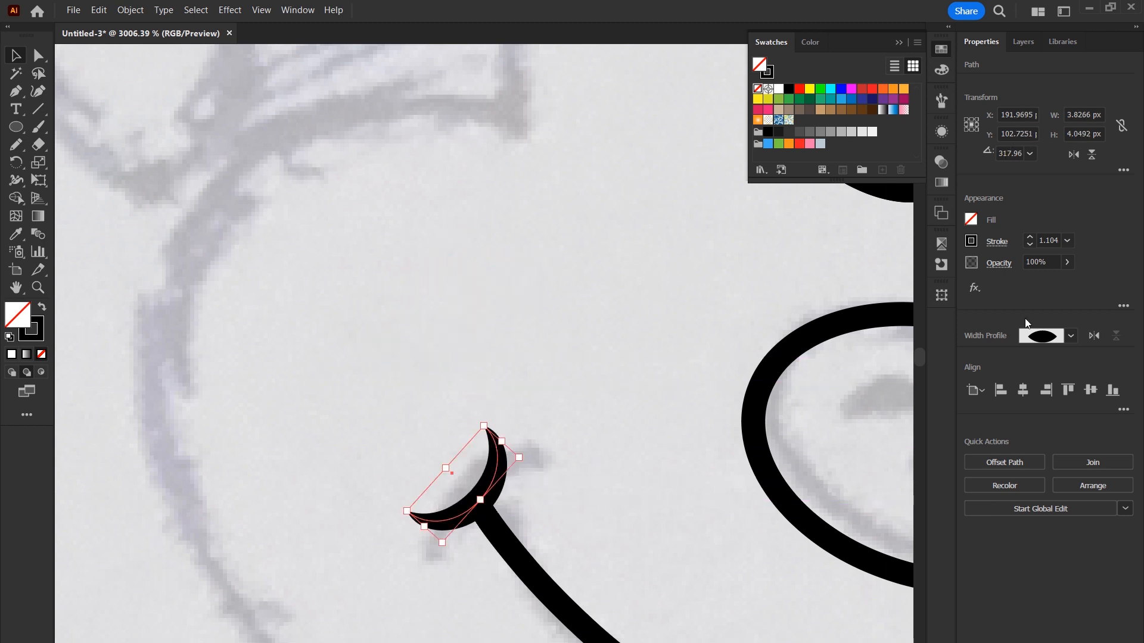
left_click(1073, 155)
left_click_drag(428, 419, 505, 481)
scroll(492, 431, "down", 3)
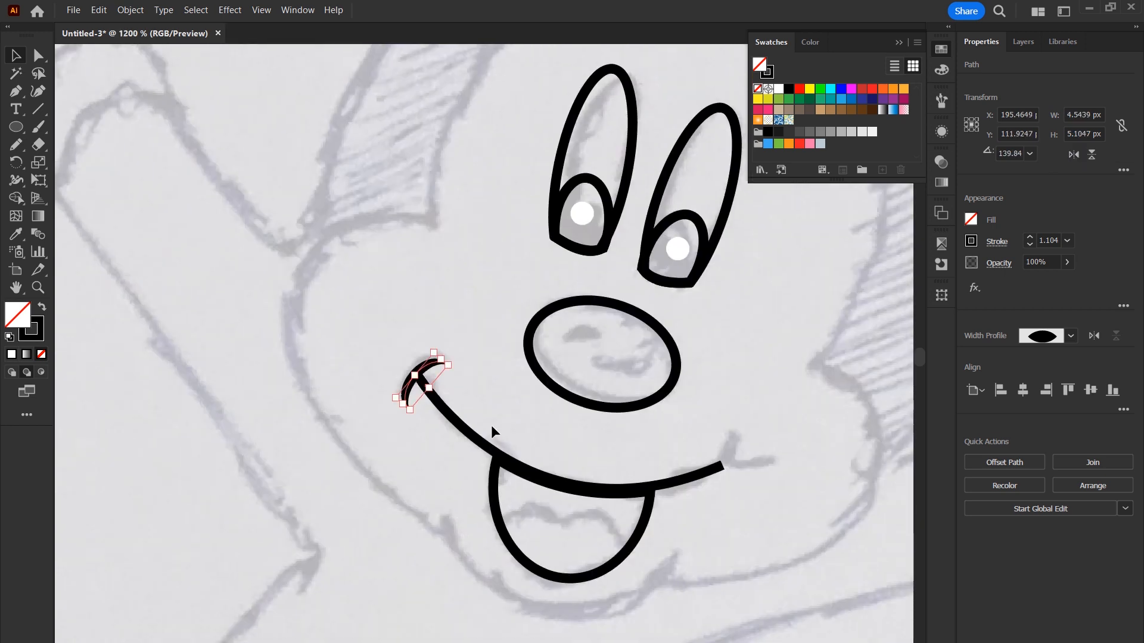
left_click_drag(448, 357, 536, 447)
Duplicate the mouth-corner crease onto the smile's right end, flip the copy horizontally and rotate it slightly to fit.
left_click_drag(436, 383, 763, 458)
left_click(1074, 155)
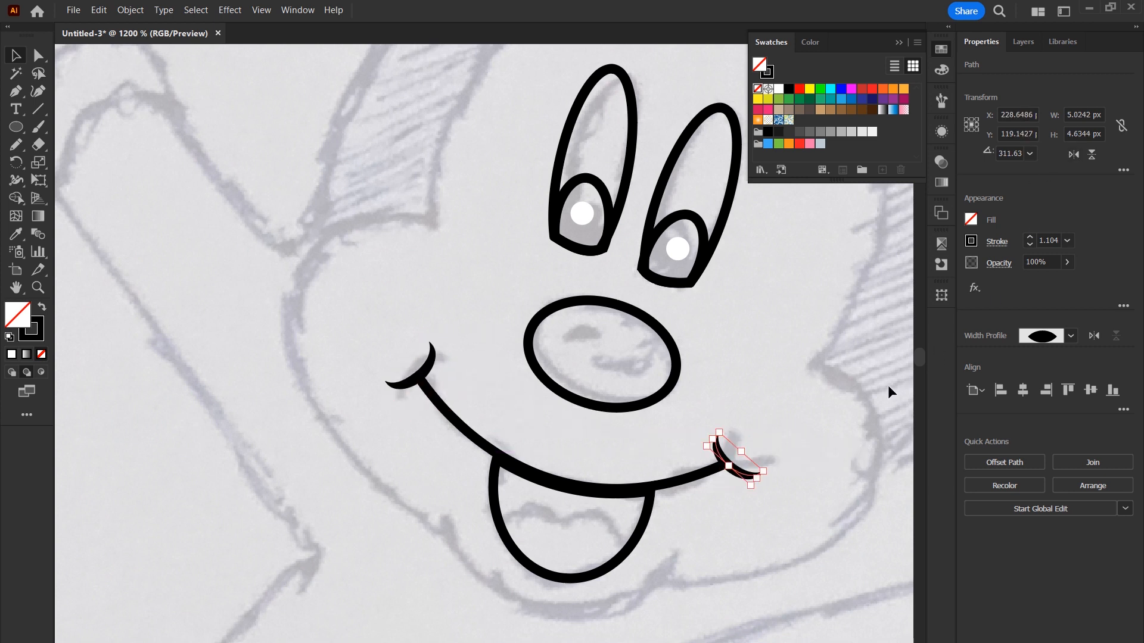
left_click_drag(770, 470, 771, 478)
left_click(713, 559)
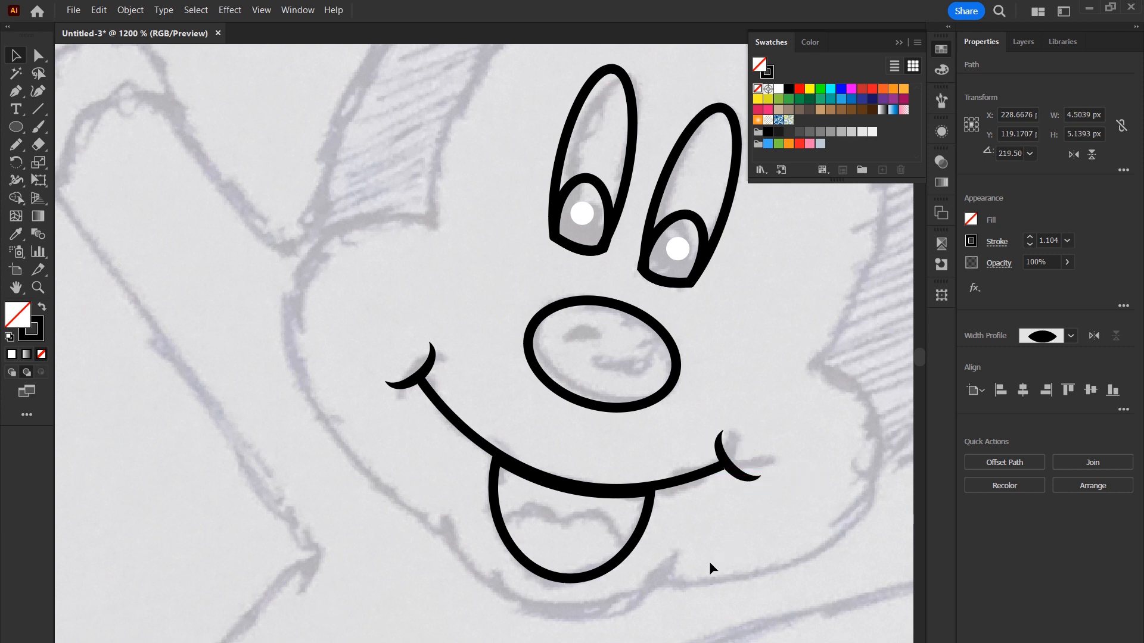
Draw two overlapping ellipses over the lower mouth for the tongue lobes, the right-hand one about 10 by 15 px.
scroll(714, 559, "down", 3)
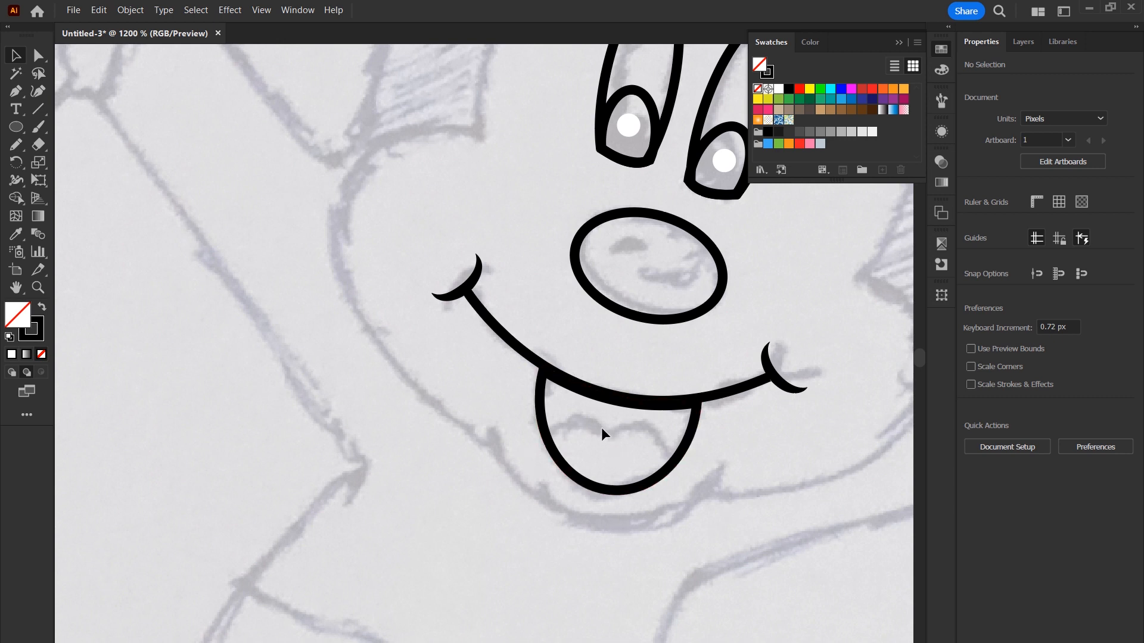
left_click_drag(16, 126, 64, 162)
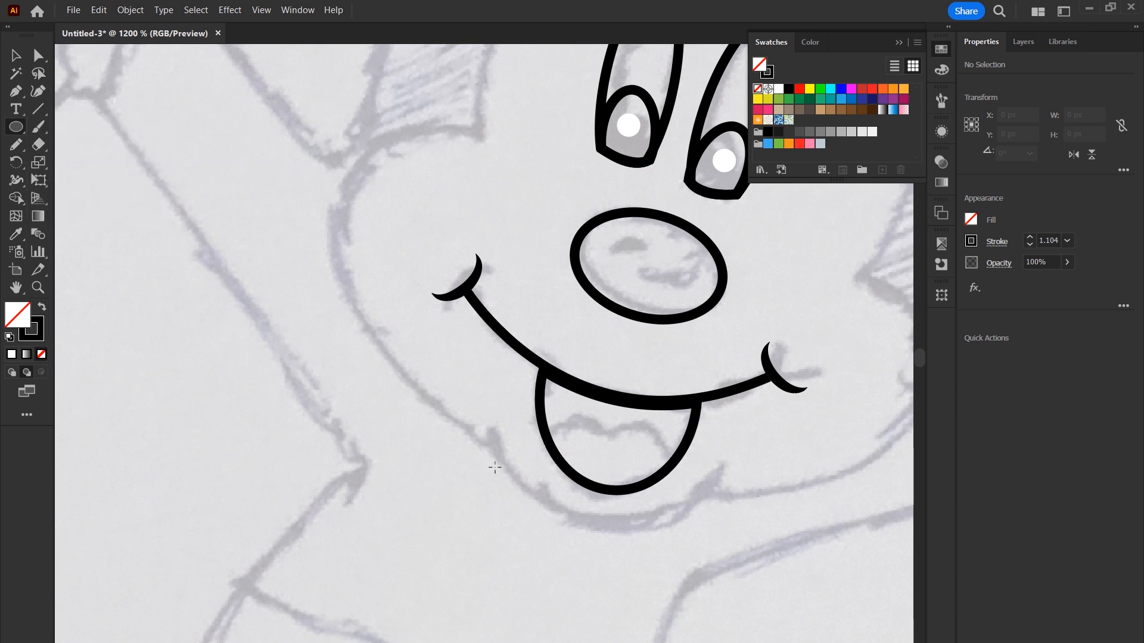
left_click_drag(484, 528, 617, 413)
left_click_drag(592, 561, 687, 424)
left_click(16, 55)
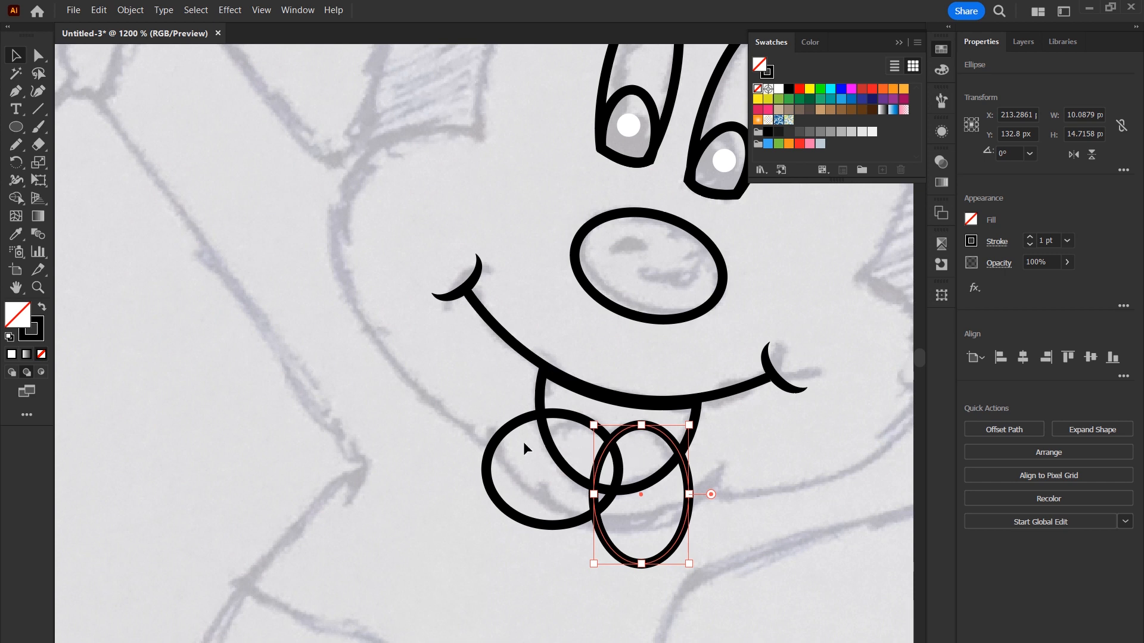
Trim the tongue ellipses outside the mouth and merge the left-hand lobe with the overlap using the Shape Builder.
left_click_drag(442, 423, 691, 551)
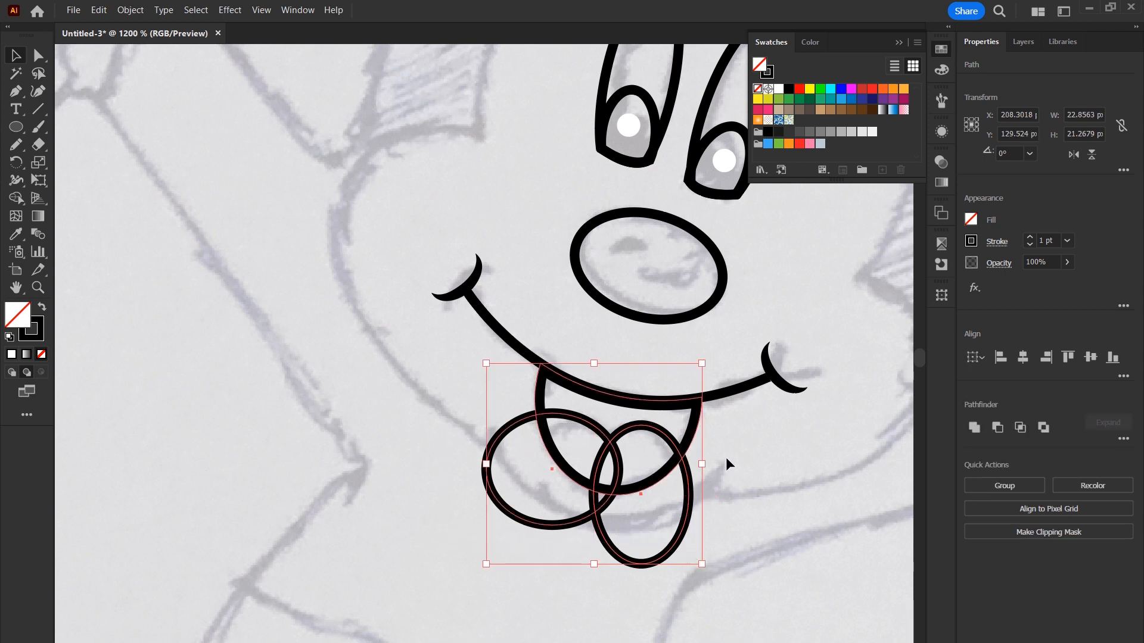
left_click(16, 199)
left_click_drag(513, 489, 628, 542)
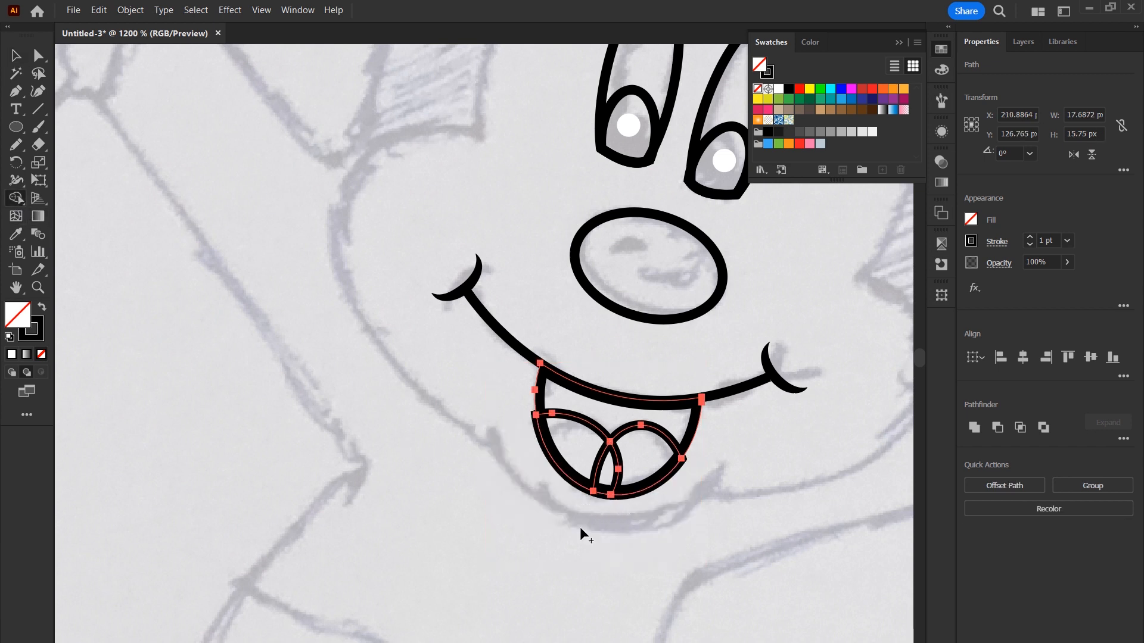
left_click_drag(579, 444, 605, 474)
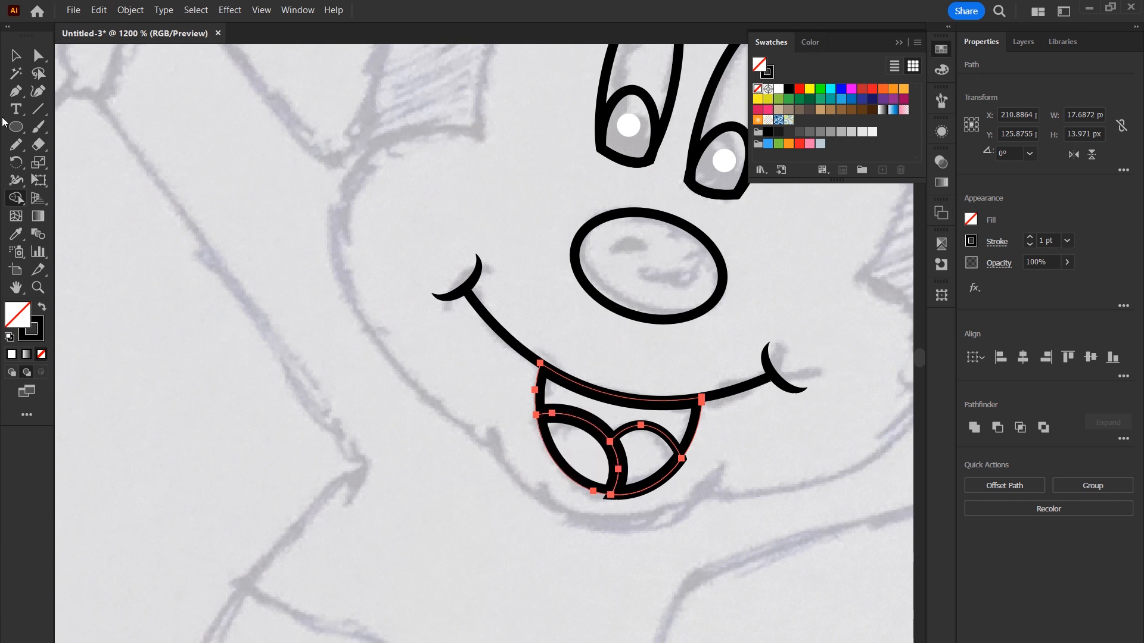
left_click(16, 56)
key("ctrl+shift+a")
Draw an ellipse around the eyes and nose, enlarge it to about 49 by 51 px and rotate it about 5° clockwise.
key("ctrl+0")
key("z")
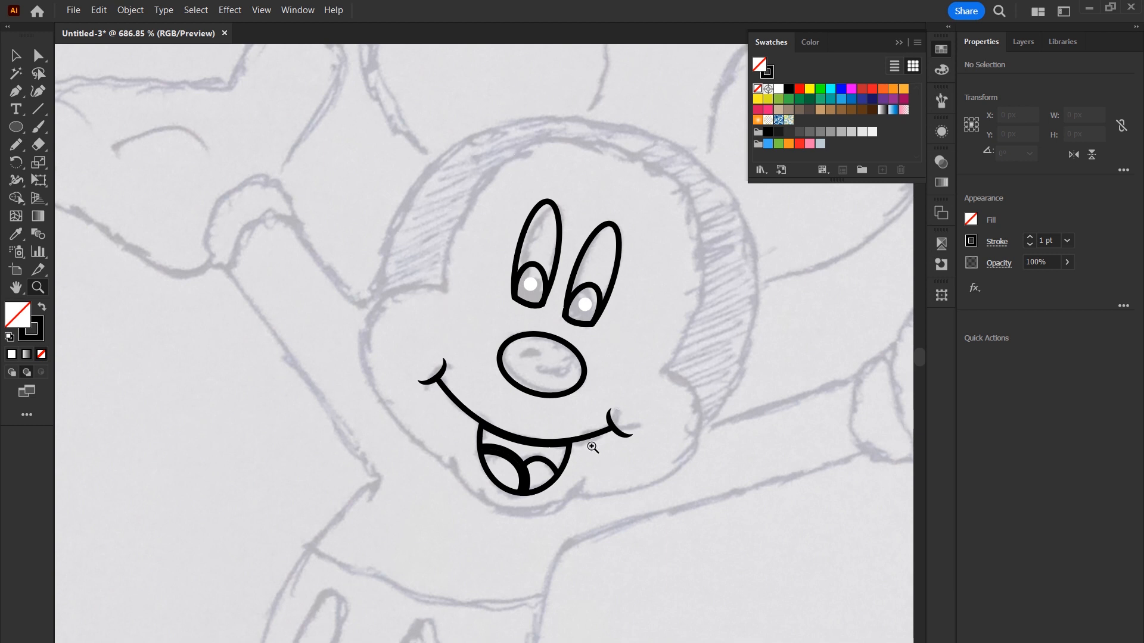
left_click(16, 126)
mouse_move(439, 164)
left_mouse_down()
mouse_move(575, 350)
mouse_move(697, 420)
left_mouse_up()
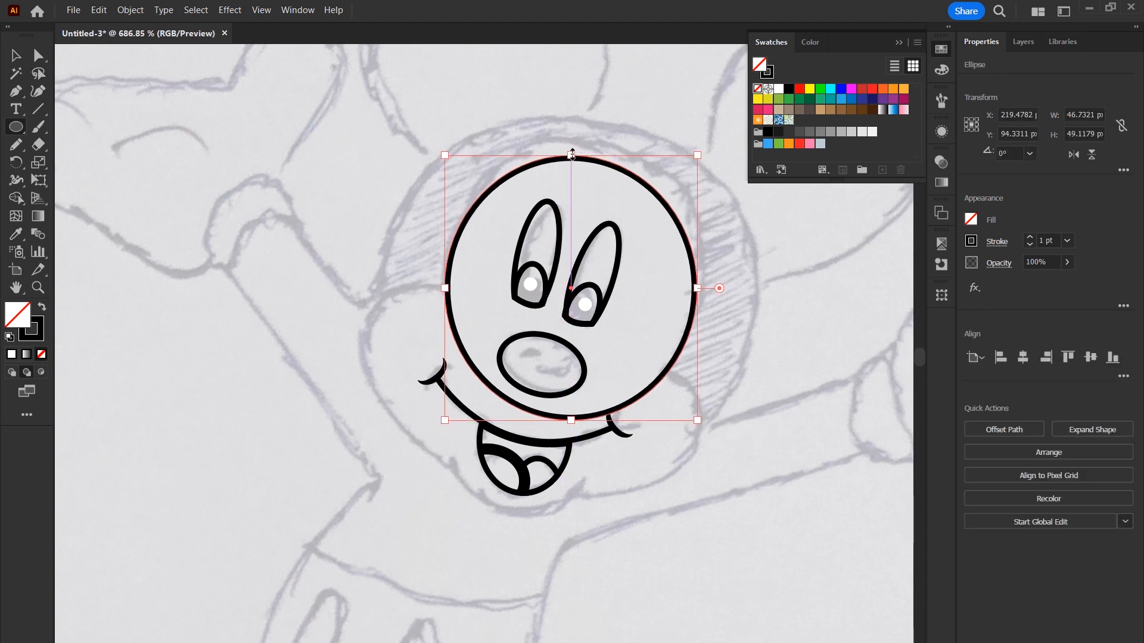
left_click_drag(572, 154, 570, 144)
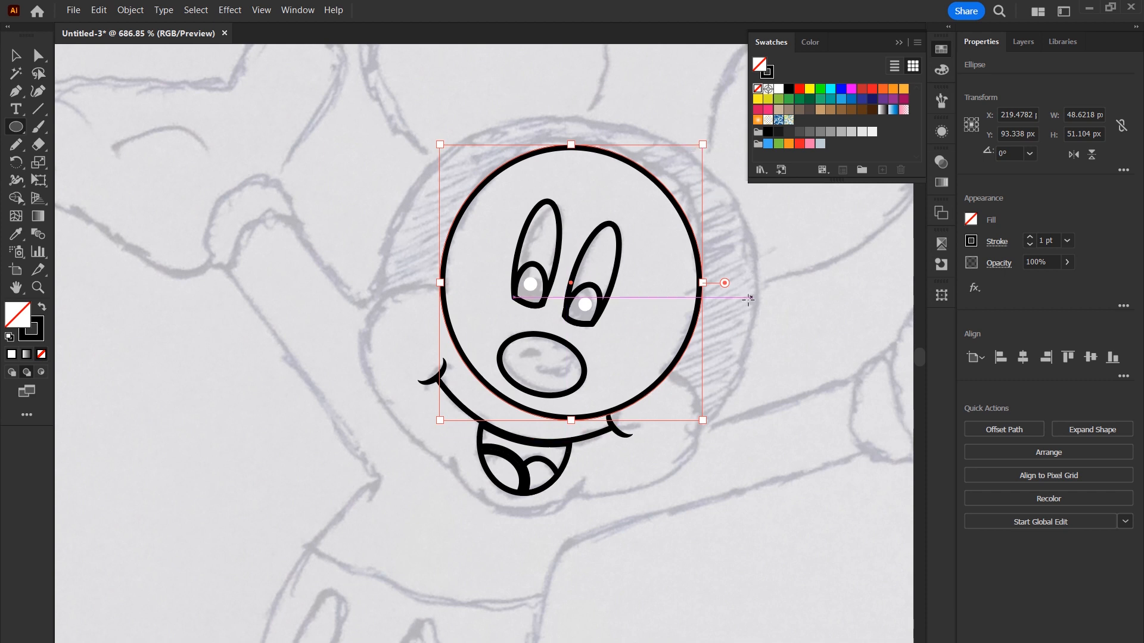
key("v")
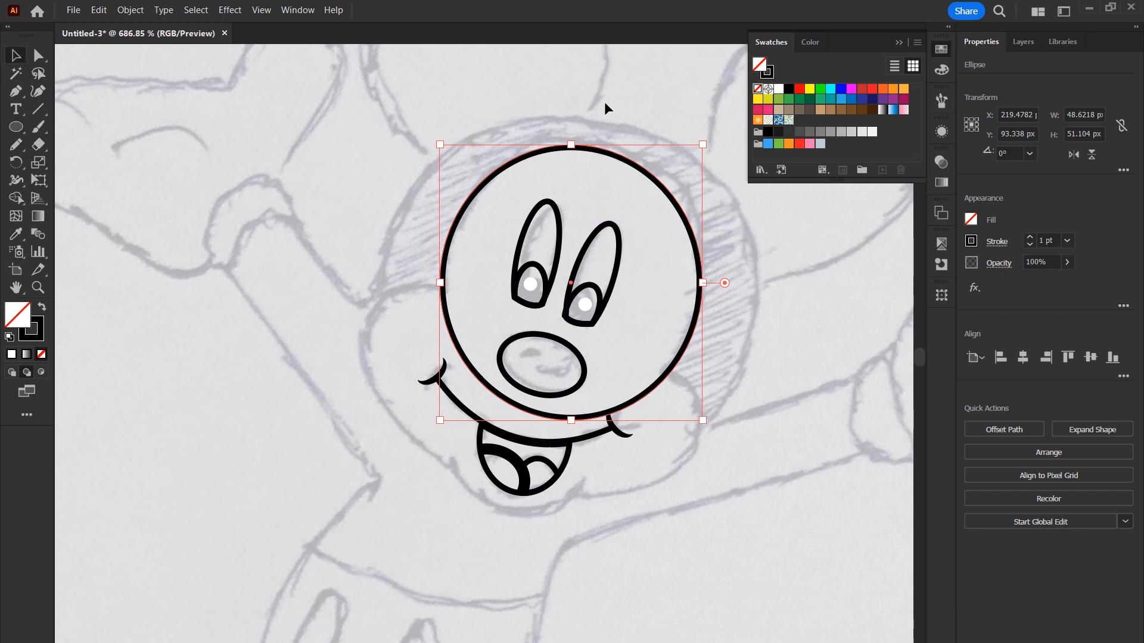
left_click_drag(710, 138, 720, 155)
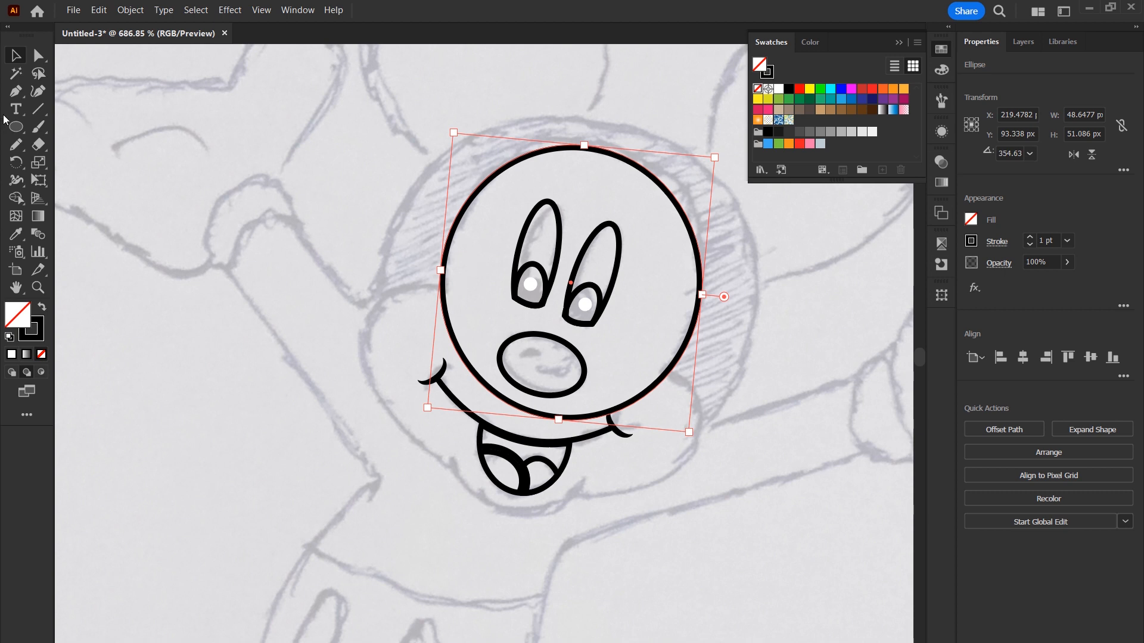
Draw an ellipse about 38 by 30 px over the right-hand cheek and place a copy over the left-hand cheek.
left_click_drag(498, 320, 703, 499)
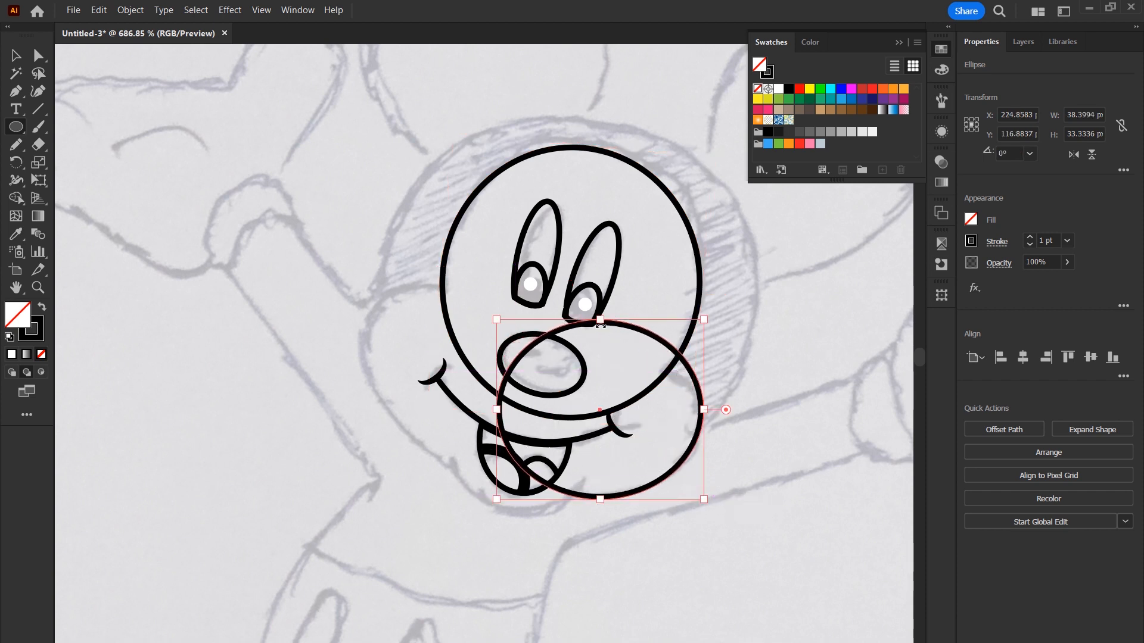
left_click_drag(600, 319, 600, 338)
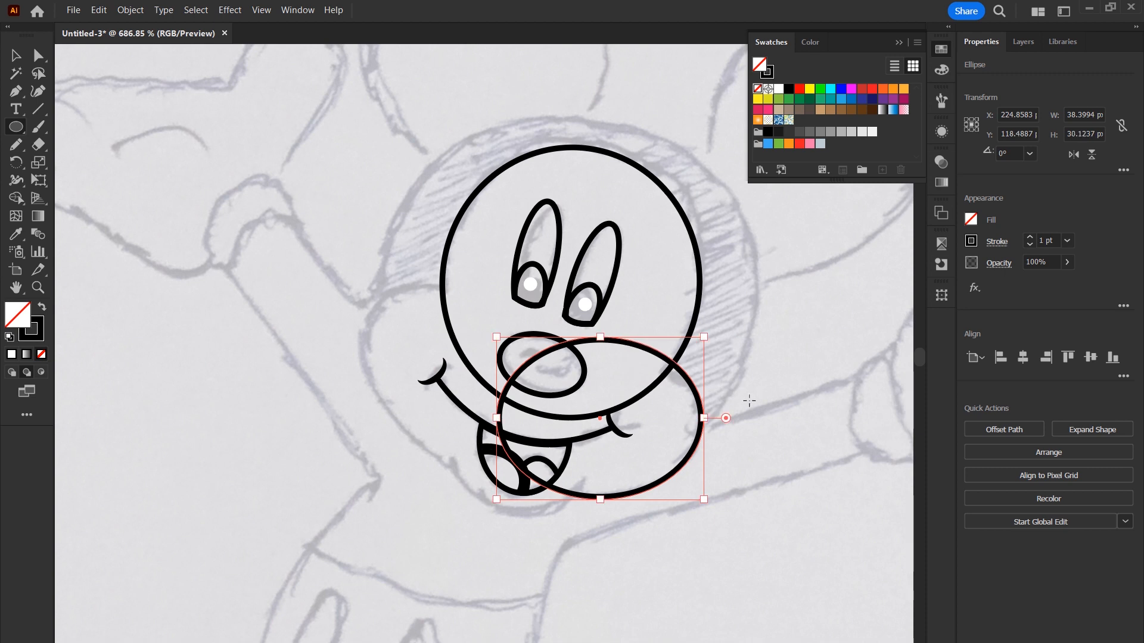
left_click(16, 56)
left_click_drag(694, 388, 551, 332)
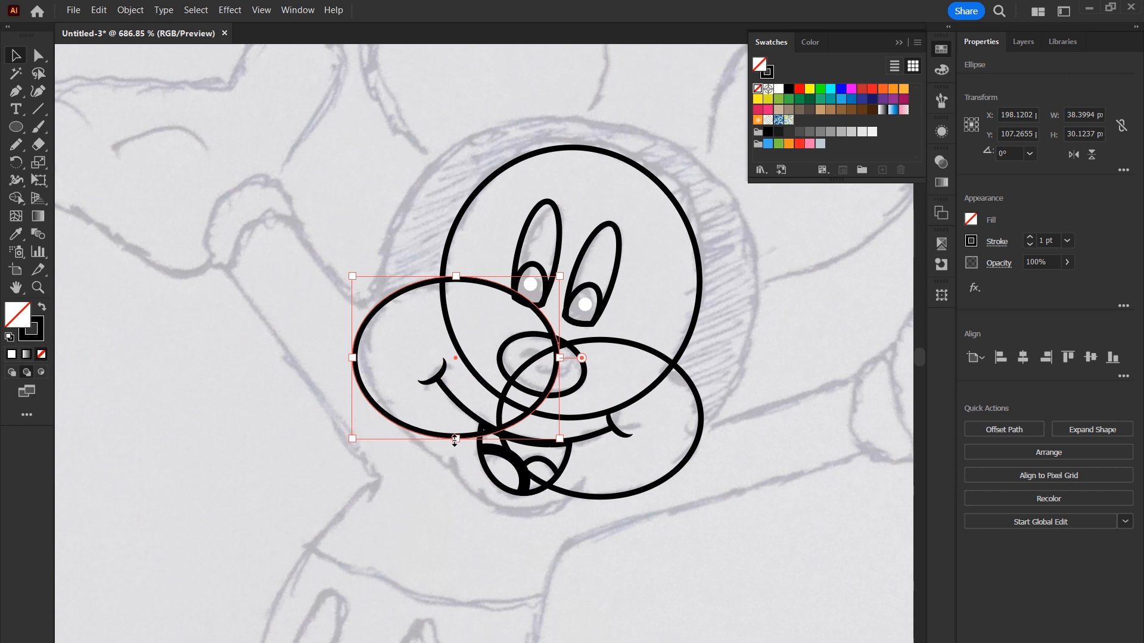
Resize the left-hand cheek ellipse to about 37 by 34 px, copy it over the chin, and unite the head and cheek ellipses into one face outline.
left_click_drag(455, 440, 456, 459)
left_click_drag(352, 367, 360, 368)
left_click_drag(458, 276, 482, 341)
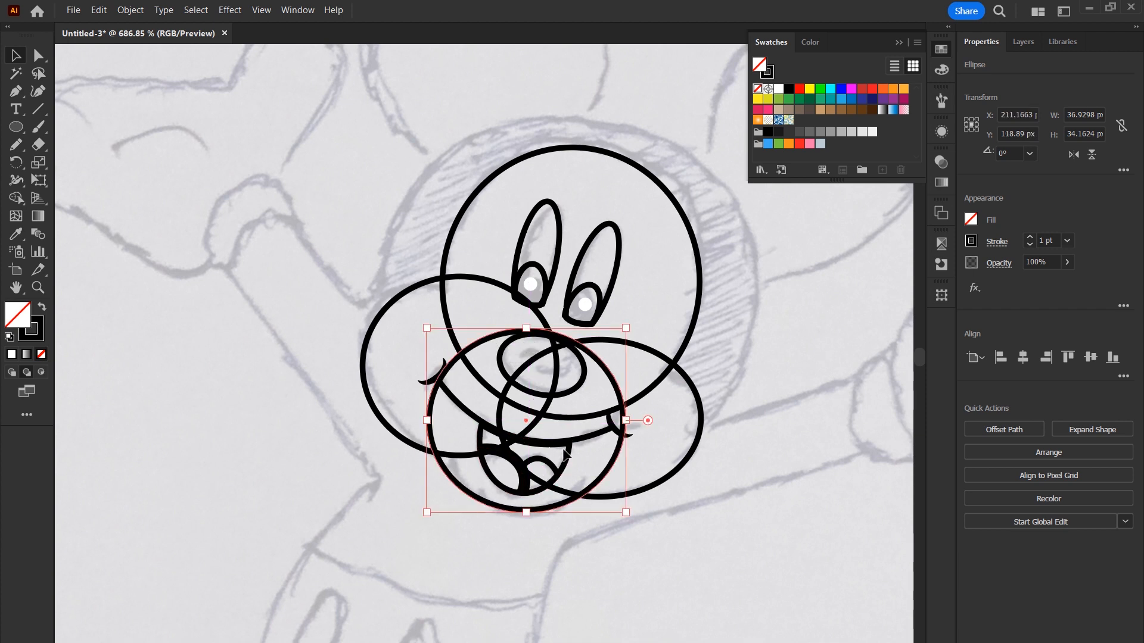
left_click(698, 407, "shift")
left_click(402, 299, "shift")
left_click(534, 160, "shift")
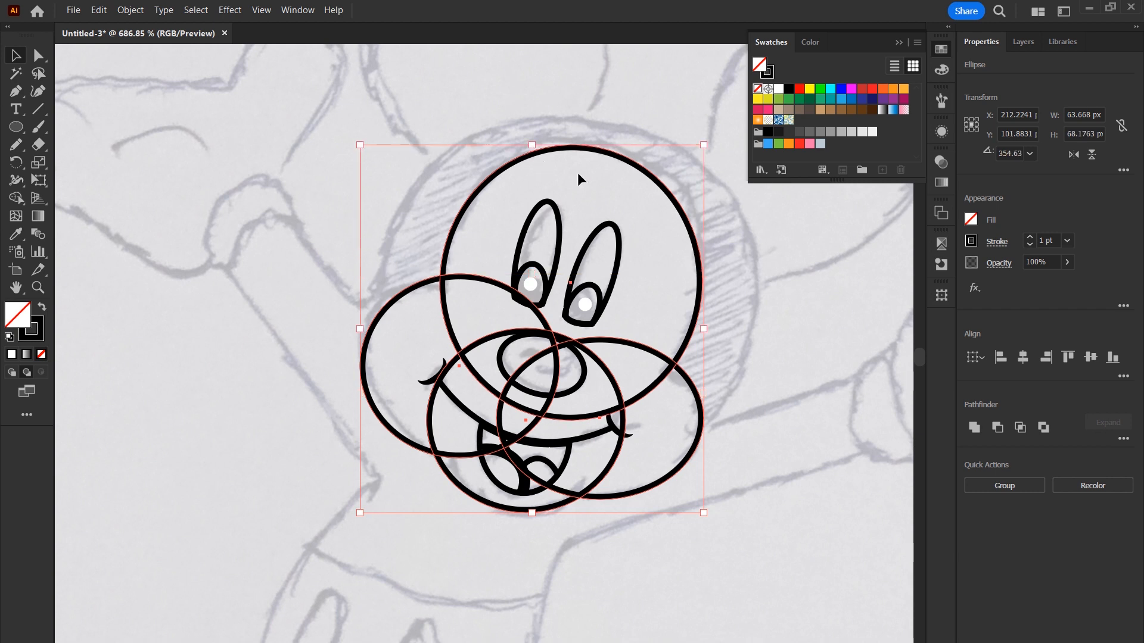
left_click(975, 429)
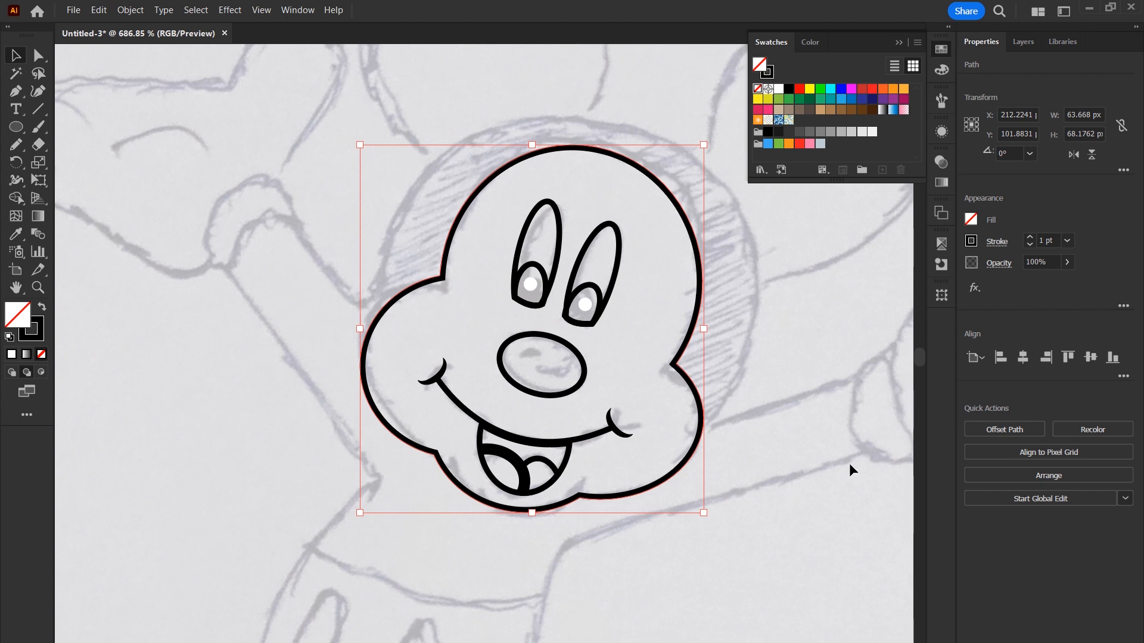
left_click(1002, 430)
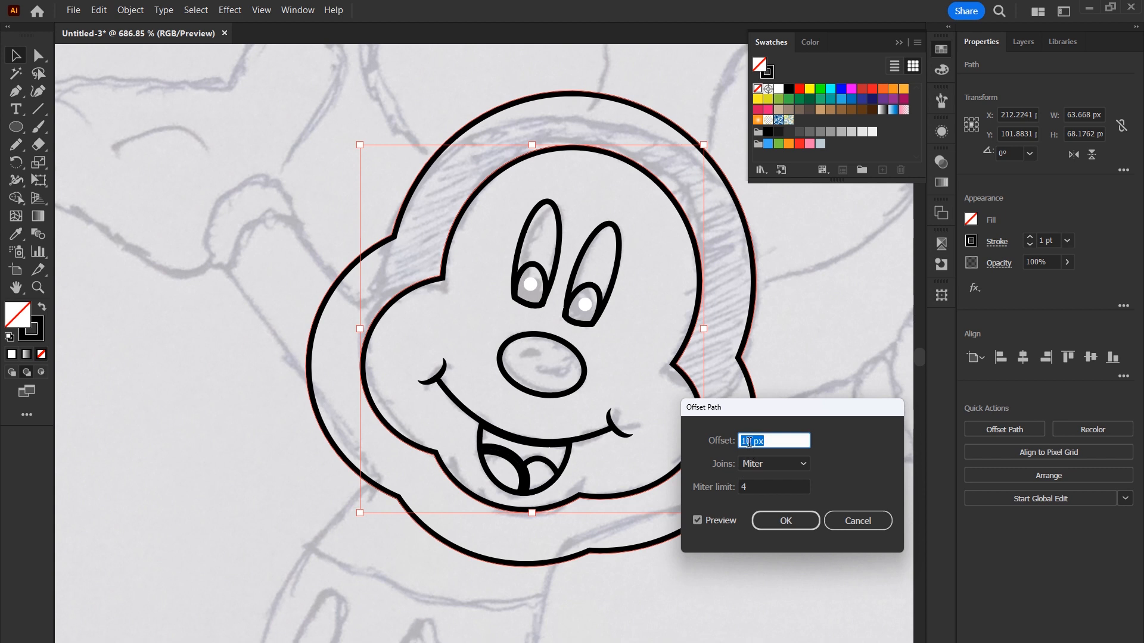
key("Down")
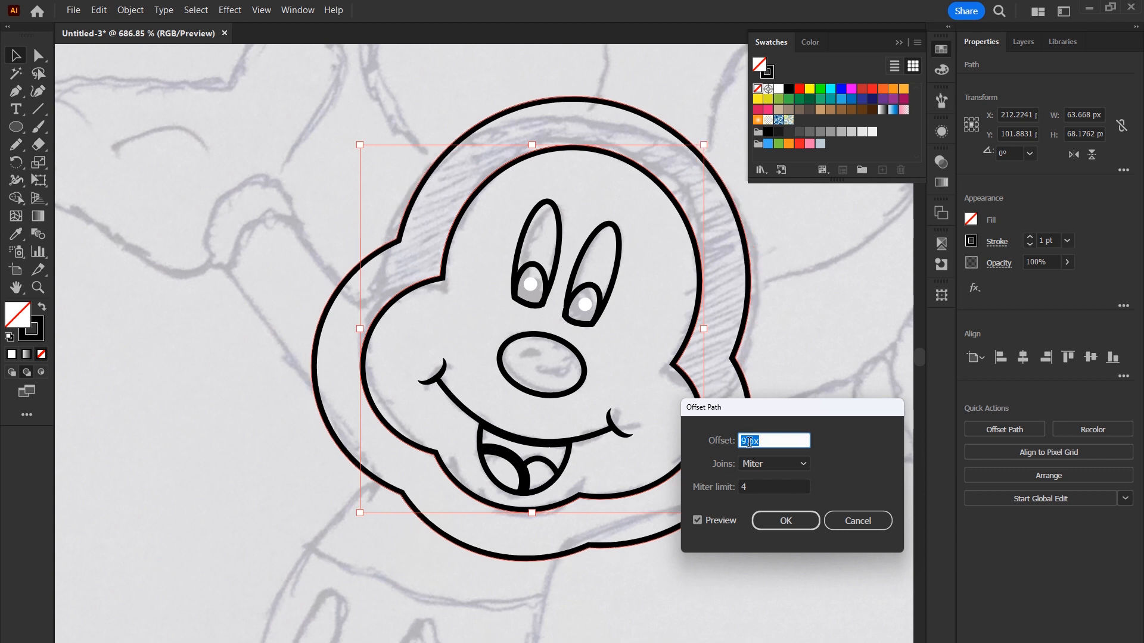
left_click_drag(761, 413, 912, 487)
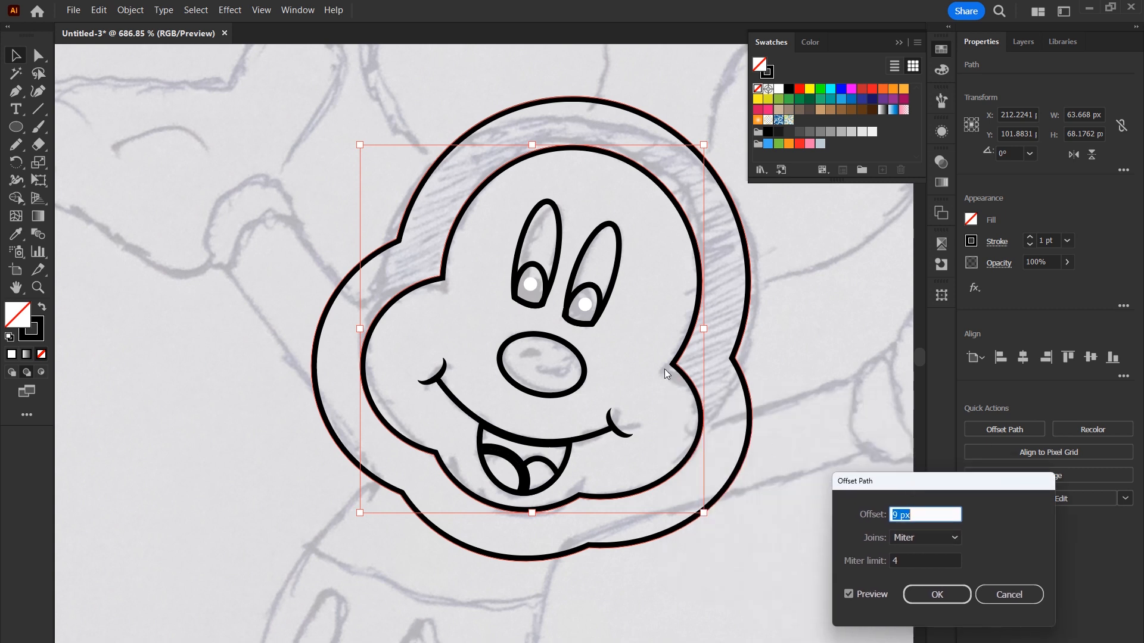
left_click(1007, 594)
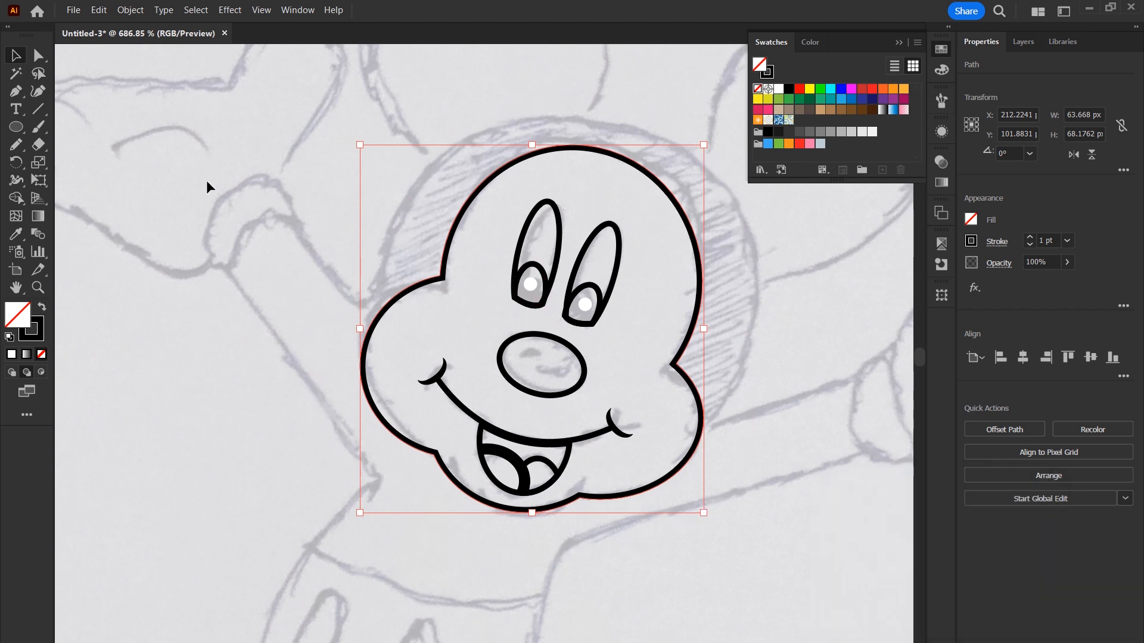
Draw a circle about 73 px across around the sketched head outline, nudging it slightly to the right.
left_click(22, 128)
left_click_drag(365, 108, 758, 485)
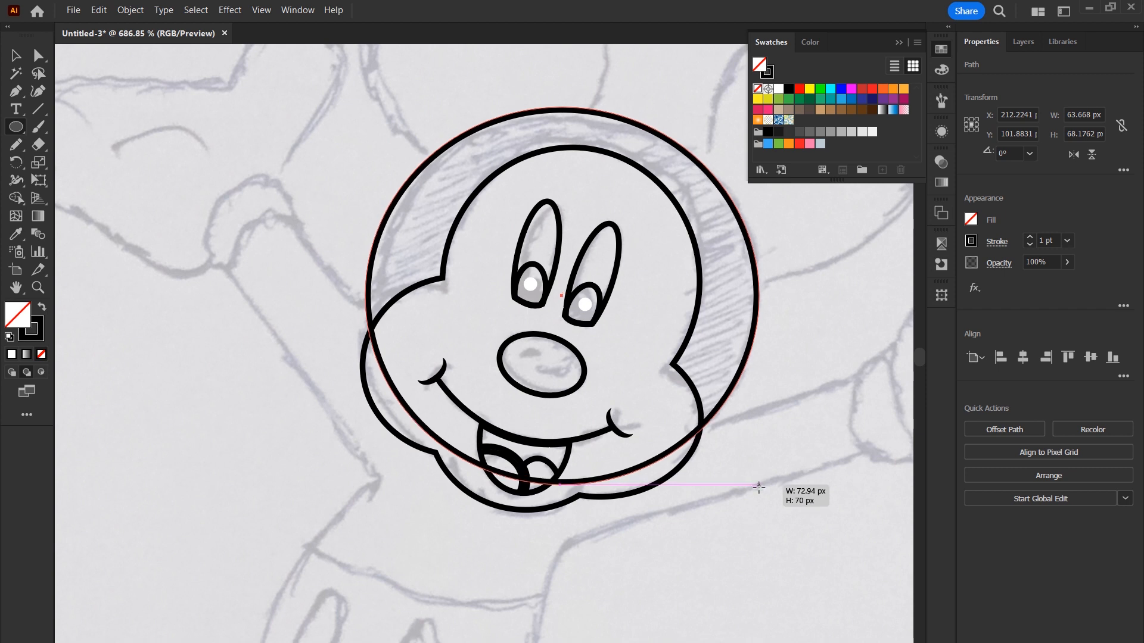
left_click_drag(758, 485, 759, 486)
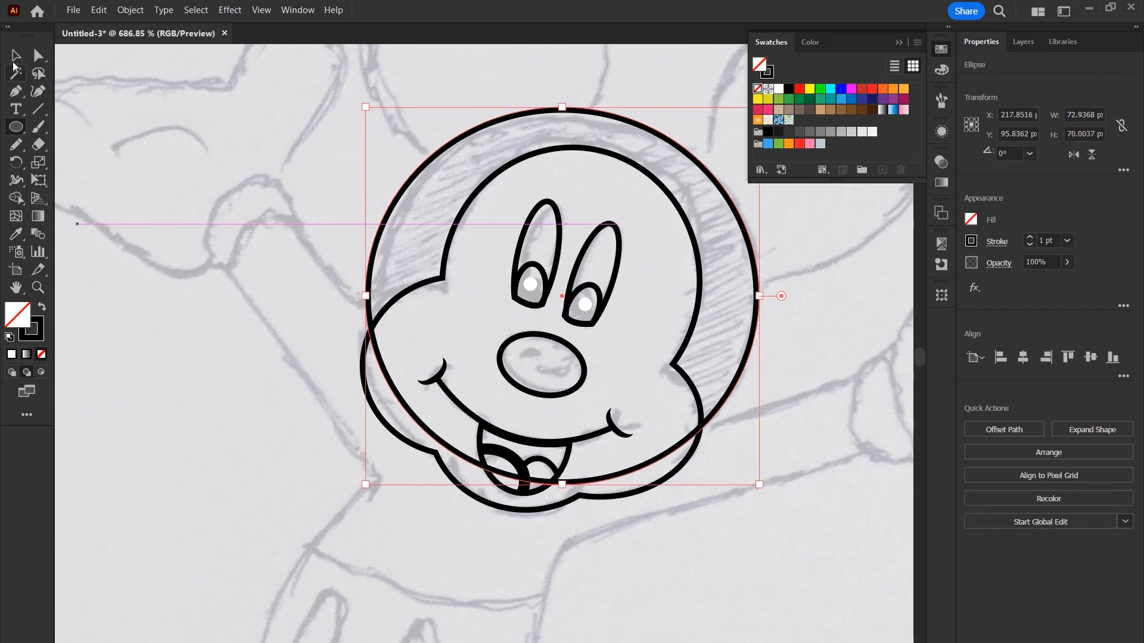
left_click(15, 55)
key("Right")
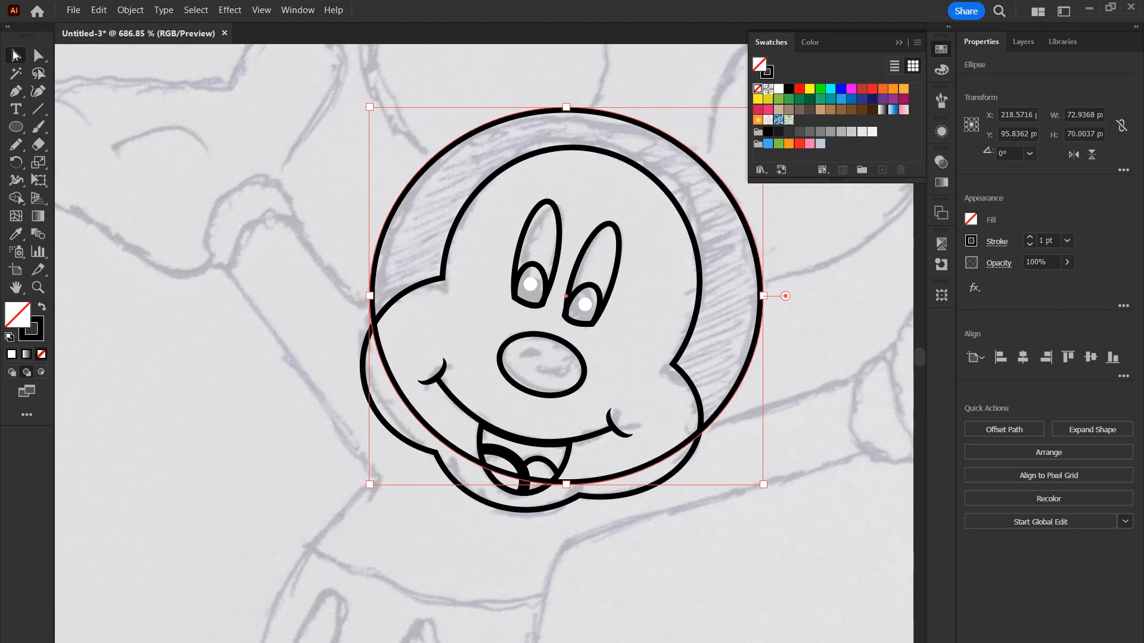
left_click_drag(566, 485, 566, 503)
key("Down")
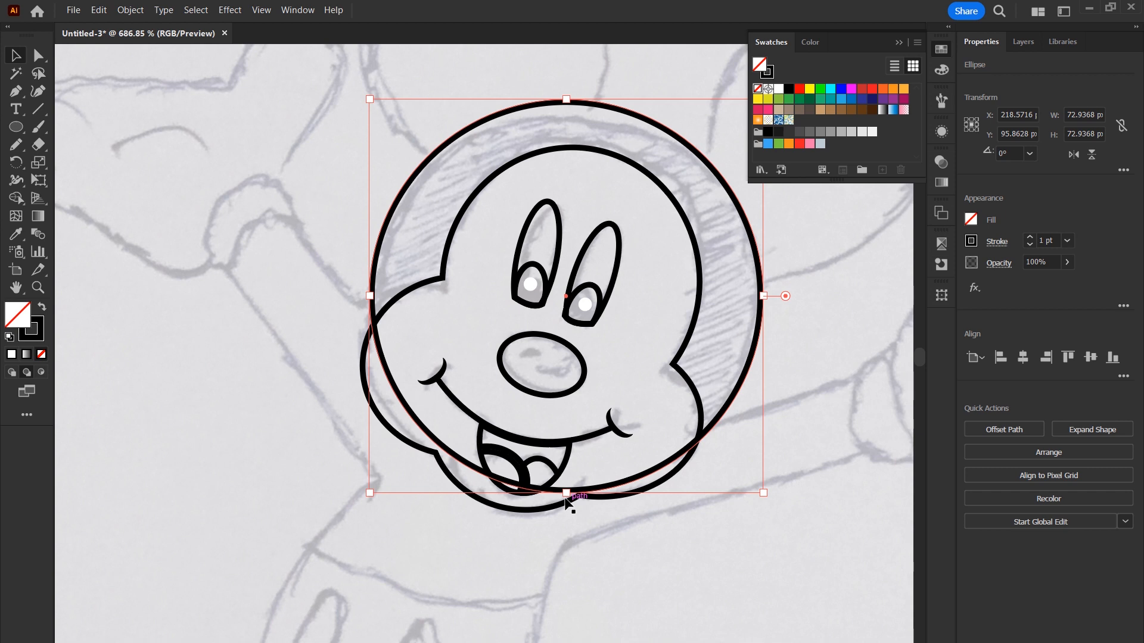
left_click(817, 424)
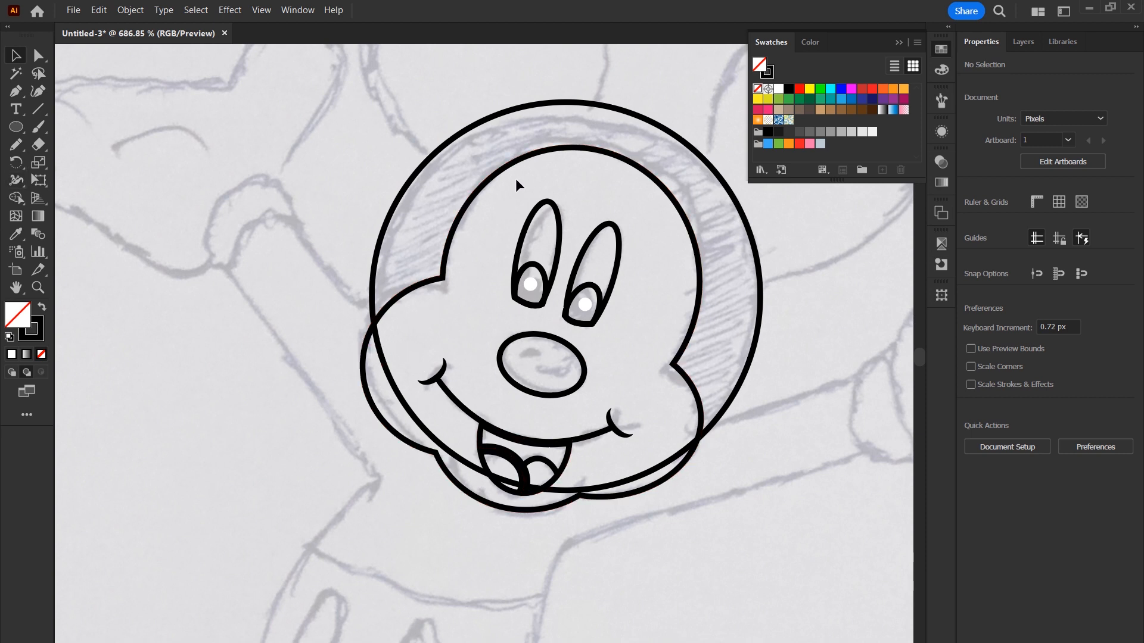
Copy the face outline to the clipboard and select it together with the head circle, leaving both in place.
left_click(665, 481)
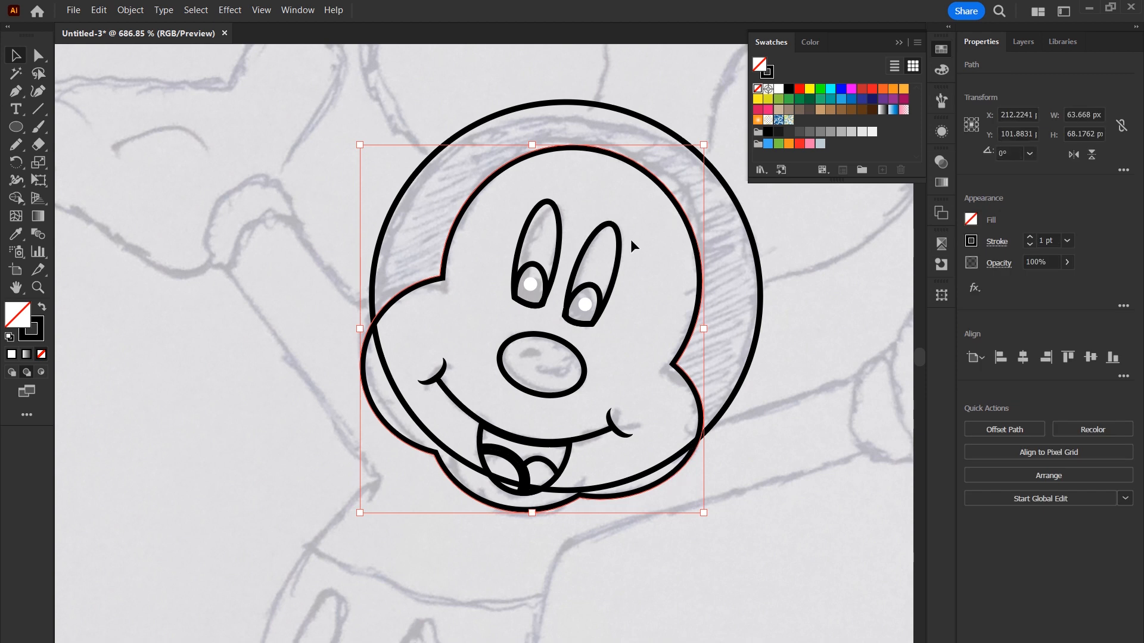
key("ctrl+c")
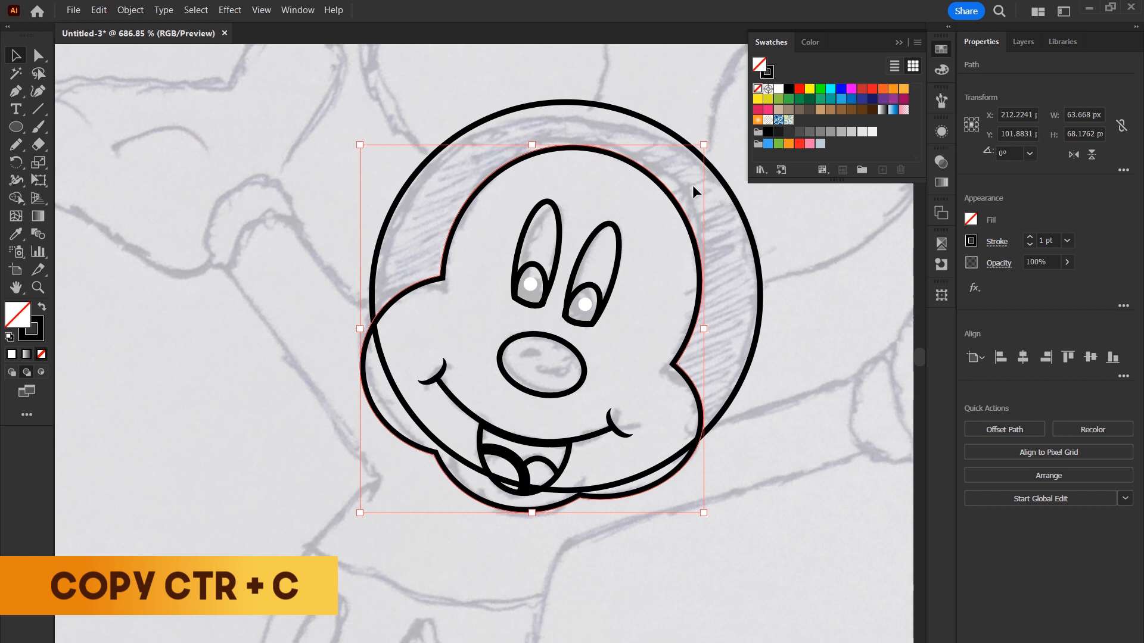
left_click(719, 181, "shift")
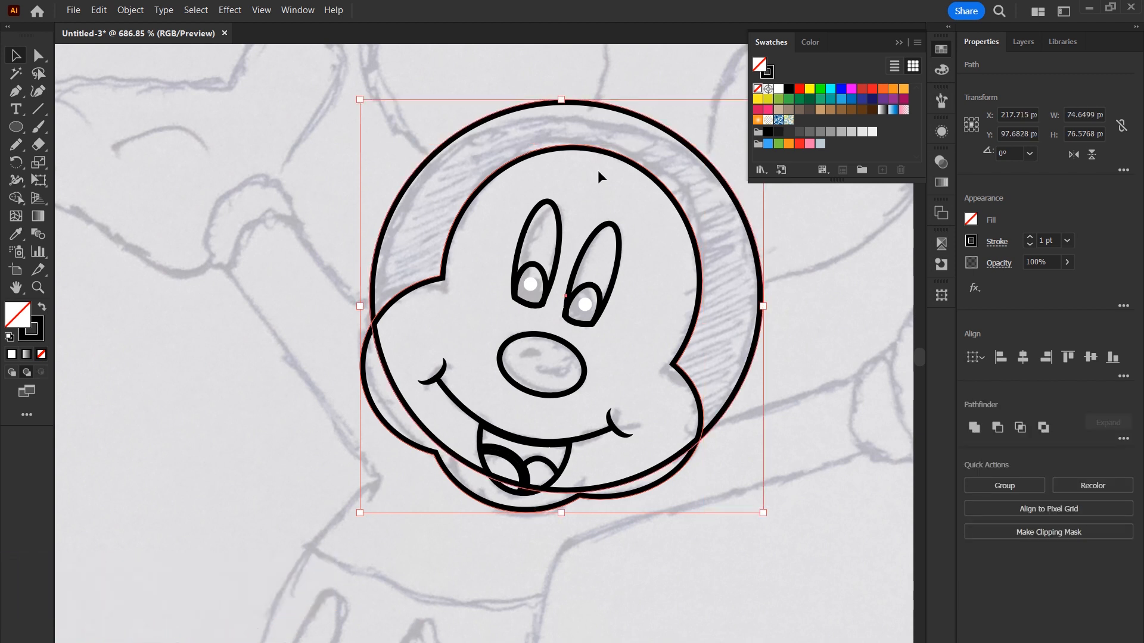
left_click_drag(617, 115, 361, 113)
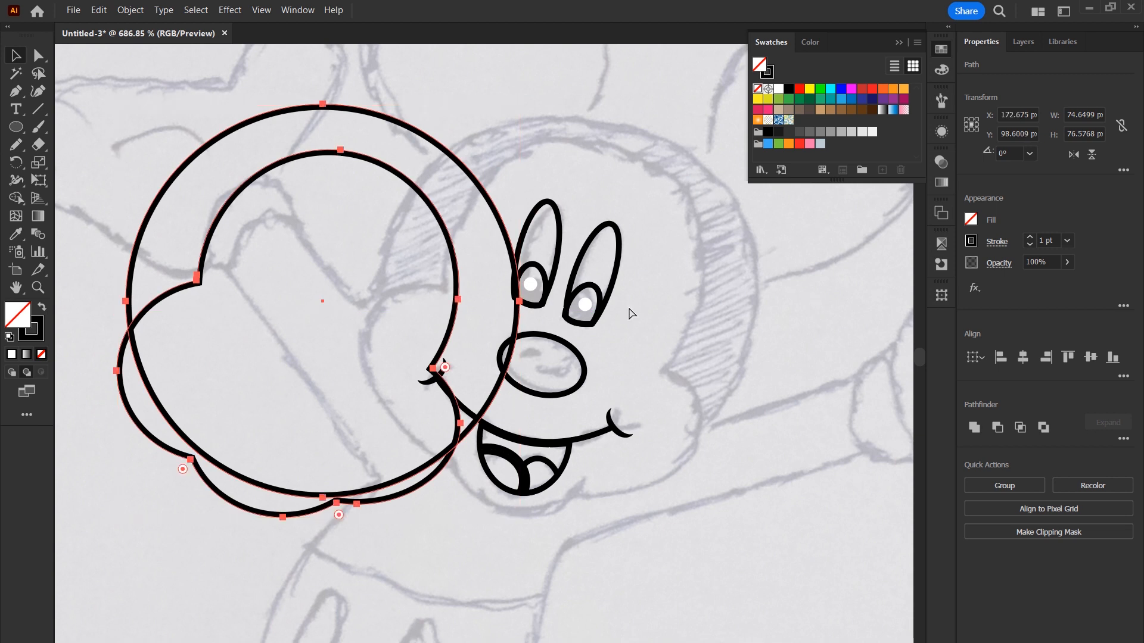
key("ctrl+z")
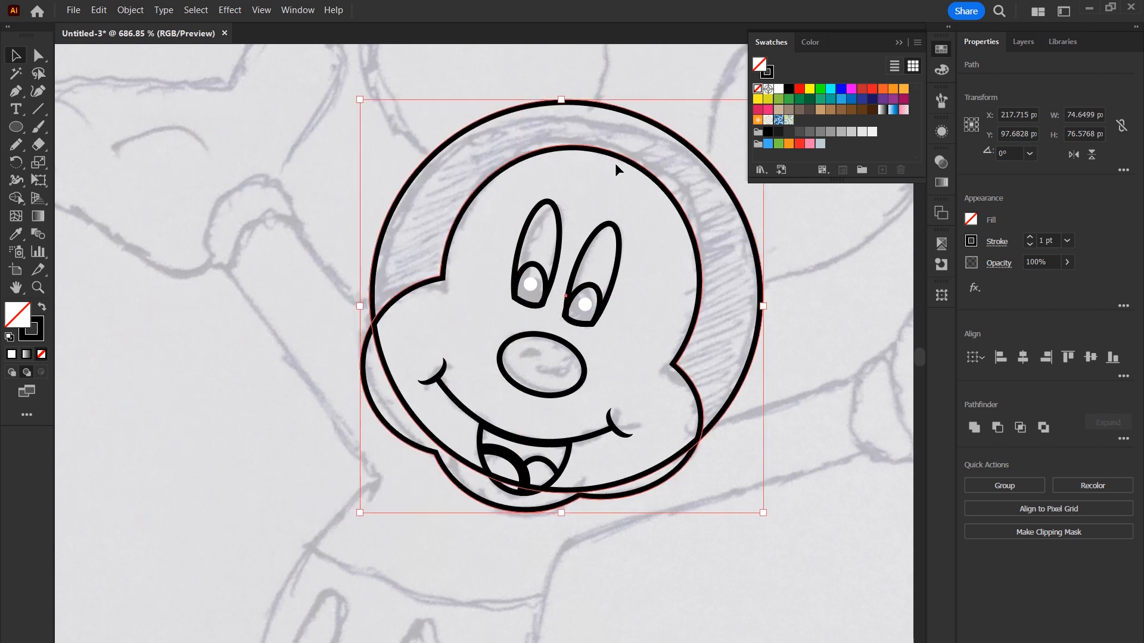
Remove the face area from the head circle with the Shape Builder and paste the copied face outline in front.
left_click(17, 200)
mouse_move(429, 454)
left_mouse_down()
mouse_move(504, 393)
mouse_move(555, 255)
left_mouse_up()
left_click(16, 55)
left_click(469, 331)
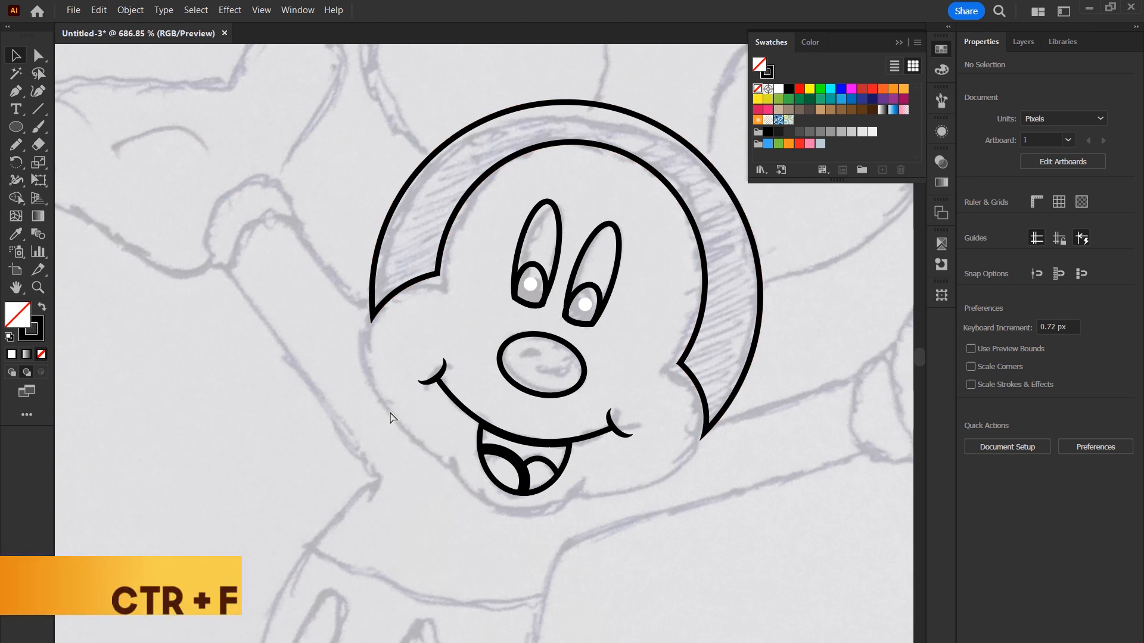
key("ctrl+f")
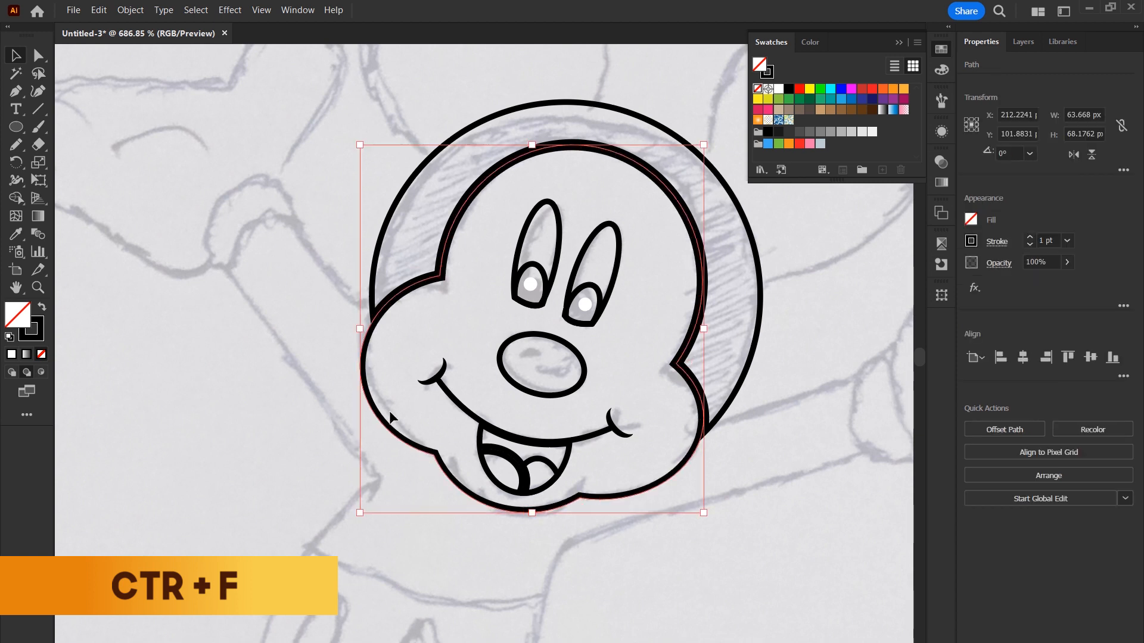
left_click(735, 352)
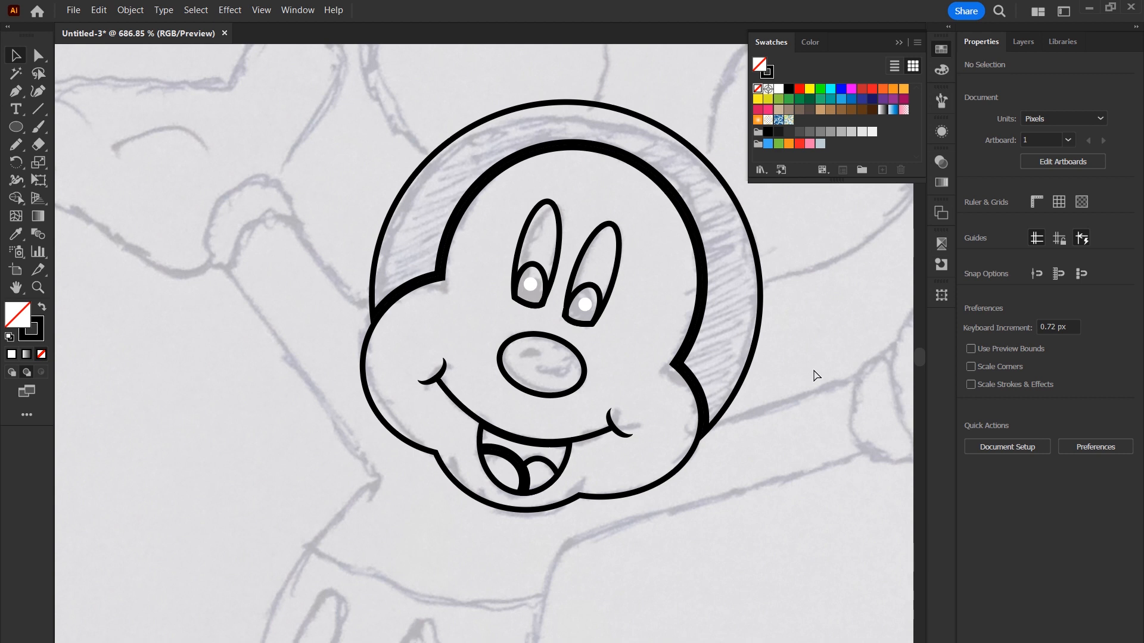
Draw a circle about 48 px across for the left-hand ear and place a copy over the right-hand ear.
scroll(813, 374, "down", 2)
scroll(748, 317, "up", 3)
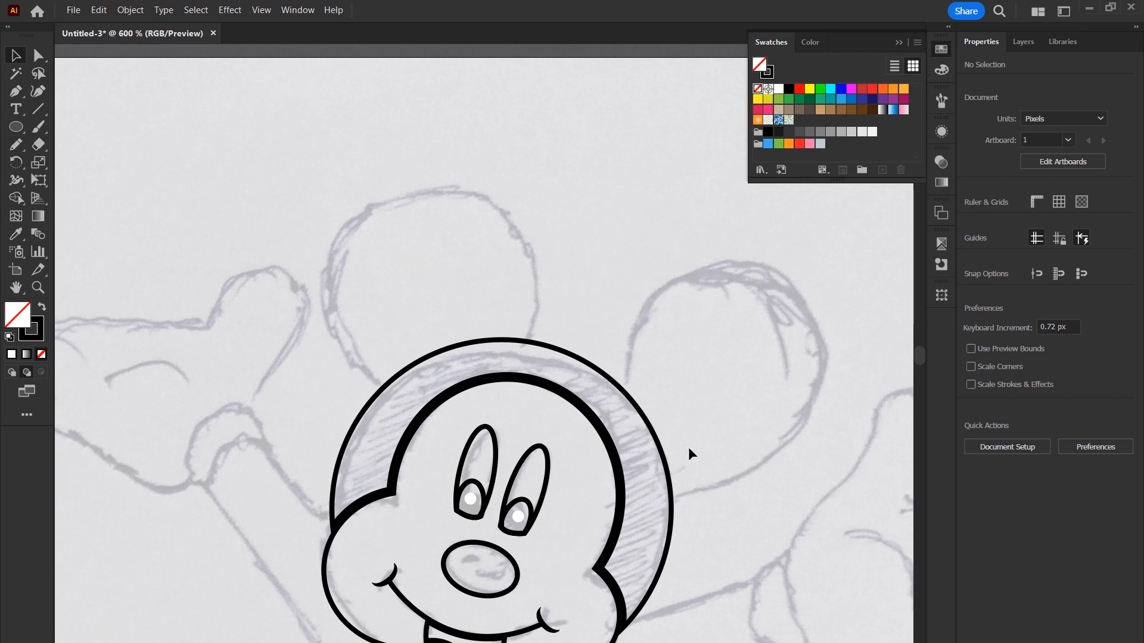
key("l")
mouse_move(317, 189)
left_mouse_down()
mouse_move(465, 311)
mouse_move(542, 413)
left_mouse_up()
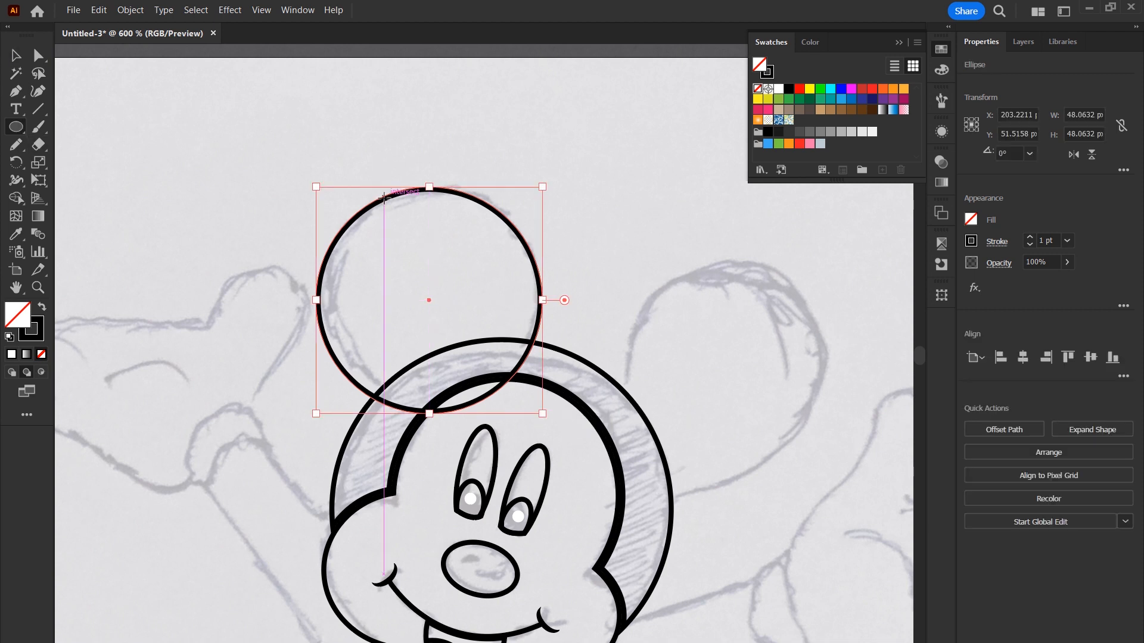
key("v")
left_click_drag(374, 208, 657, 279)
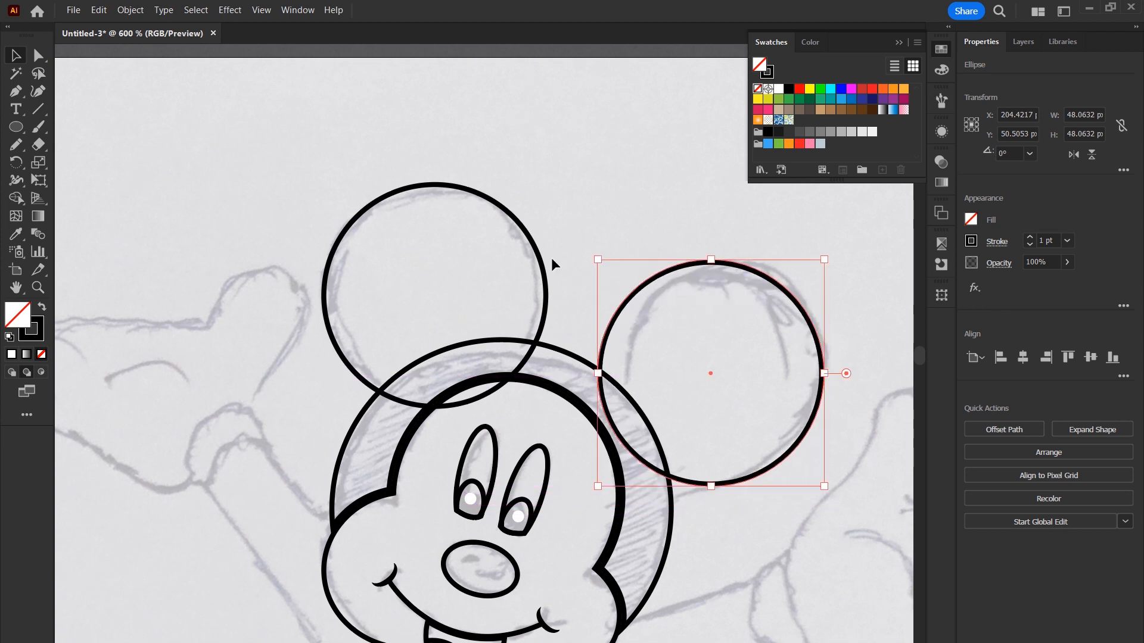
Merge the ear circles' overlaps into the hair shape with the Shape Builder.
left_click(525, 237, "shift")
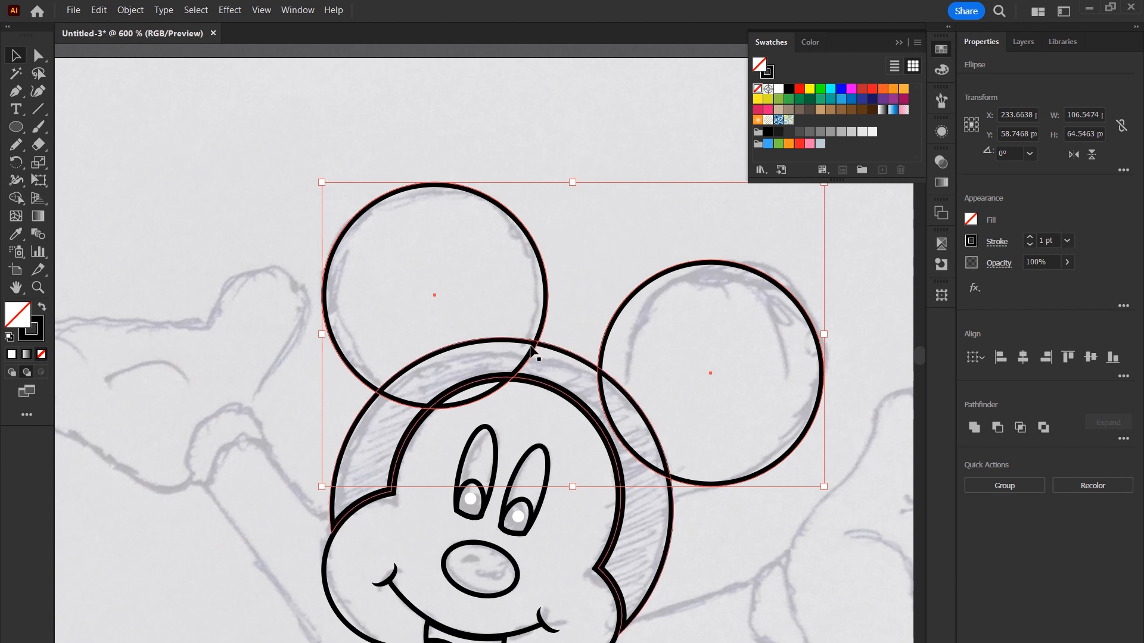
left_click(564, 360, "shift")
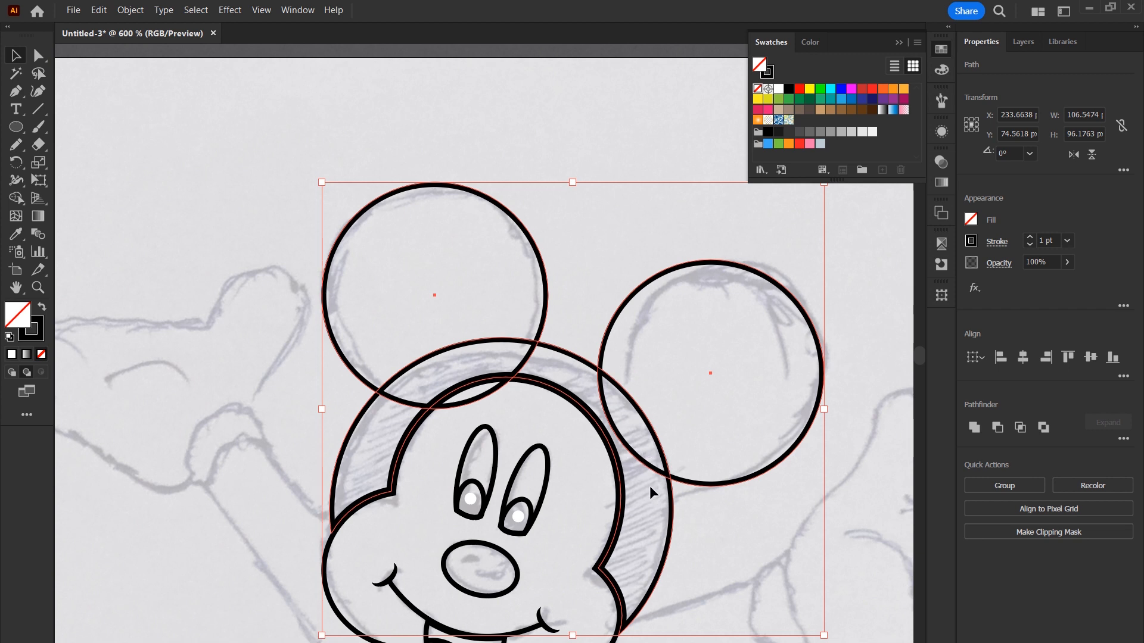
left_click(16, 198)
mouse_move(376, 450)
left_mouse_down()
mouse_move(384, 401)
mouse_move(485, 365)
mouse_move(552, 369)
mouse_move(599, 393)
mouse_move(648, 492)
mouse_move(648, 478)
mouse_move(460, 339)
left_mouse_up()
Merge the leftover ear sliver on the forehead into the face with the Shape Builder.
left_click(16, 56)
mouse_move(188, 129)
left_mouse_down()
mouse_move(642, 441)
mouse_move(840, 545)
left_mouse_up()
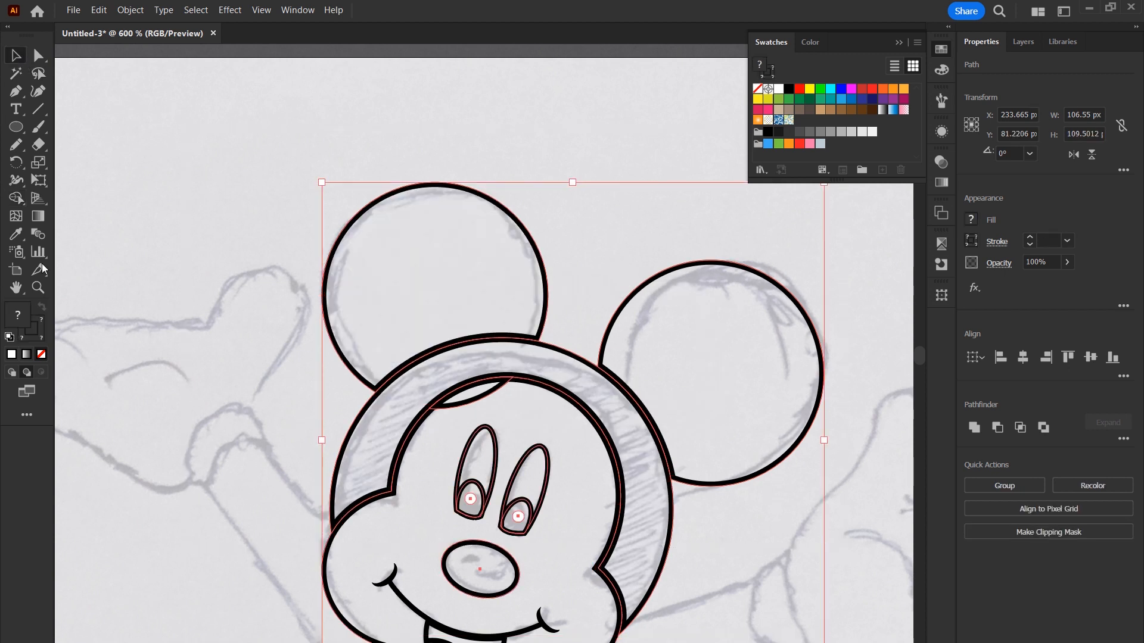
left_click(17, 198)
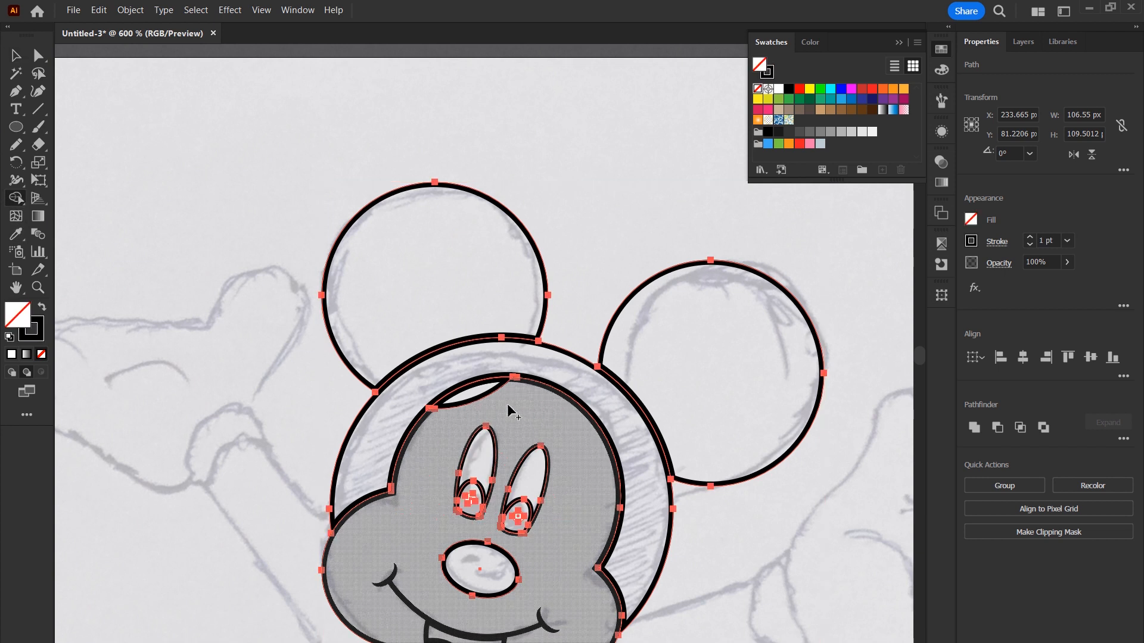
left_click(503, 408)
left_click(16, 55)
left_click(670, 539)
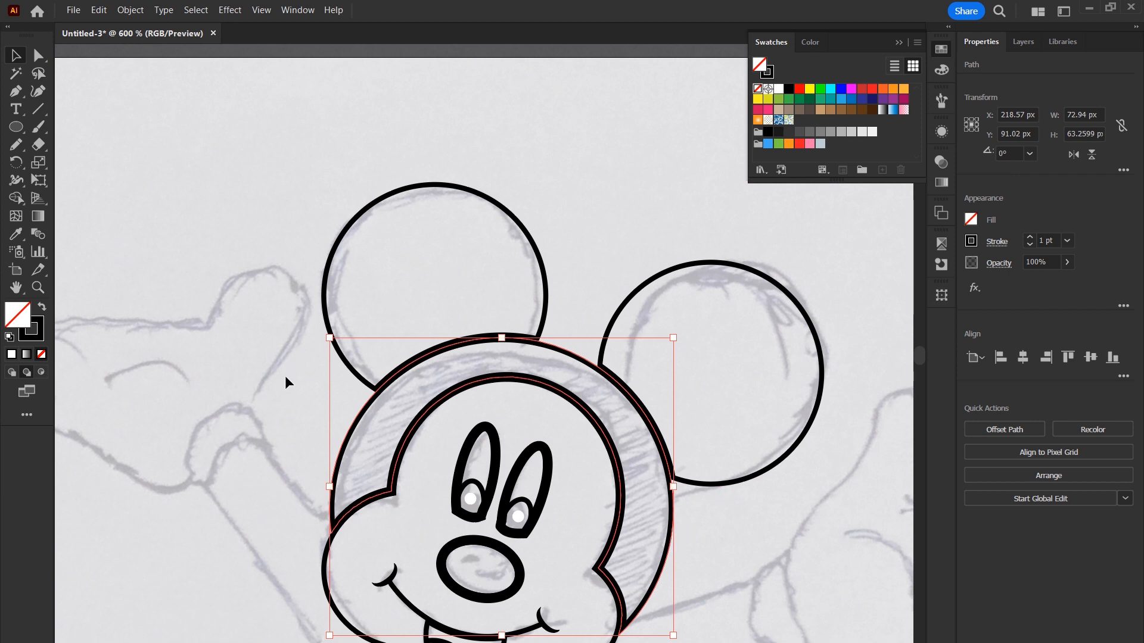
left_click(261, 417)
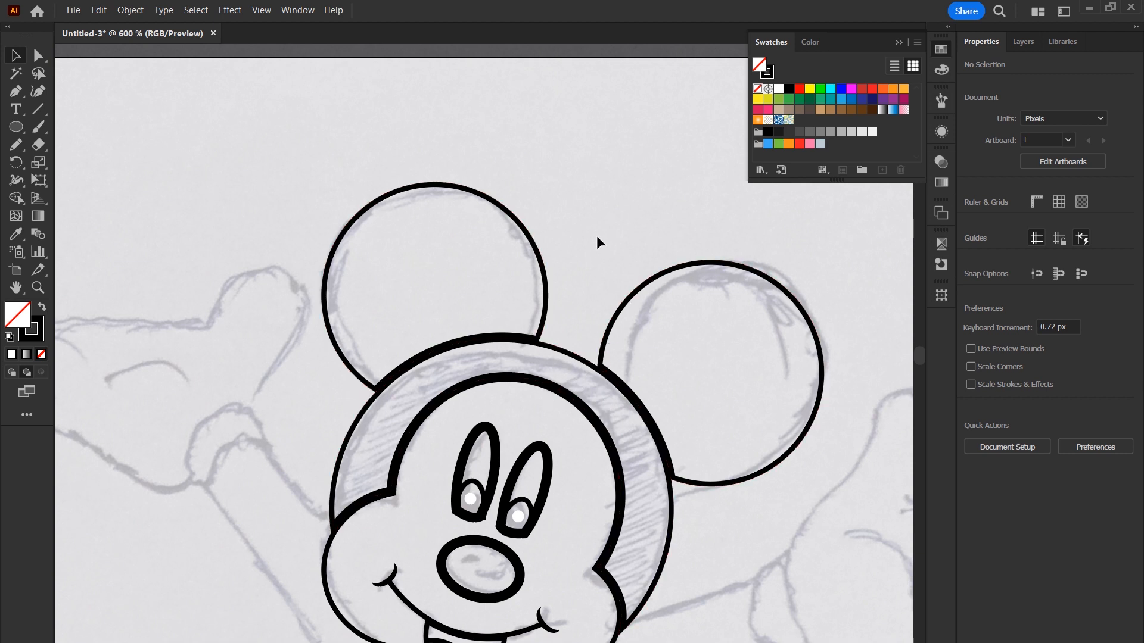
Align the left-hand ear's stroke to the center of its path.
left_click_drag(864, 289, 290, 543)
scroll(289, 542, "up", 1)
left_click(498, 222)
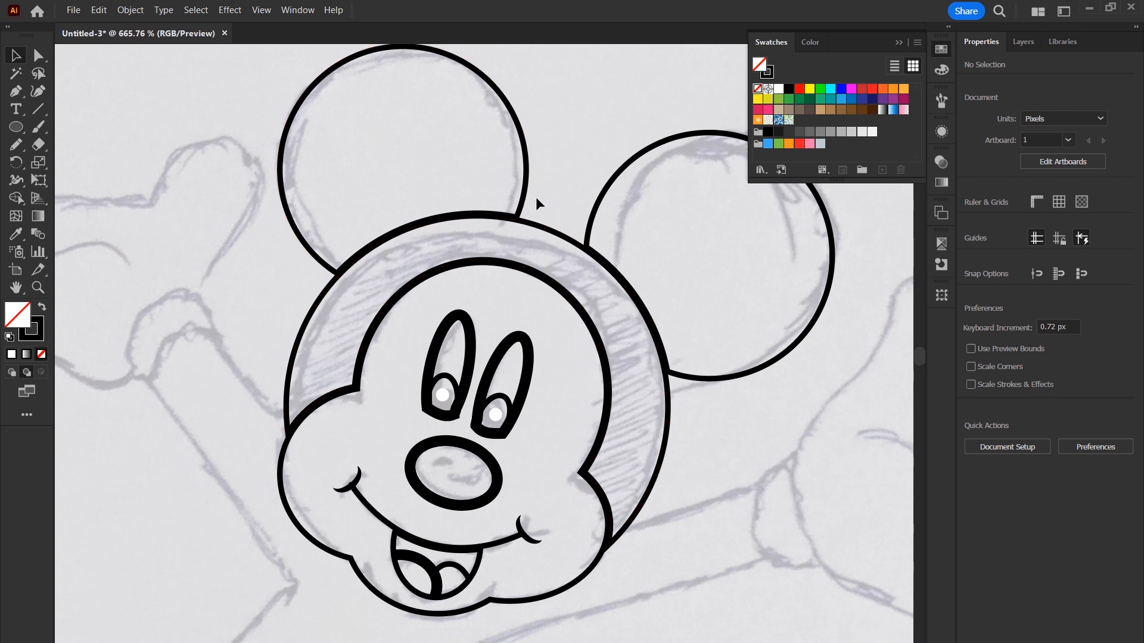
left_click_drag(515, 180, 514, 179)
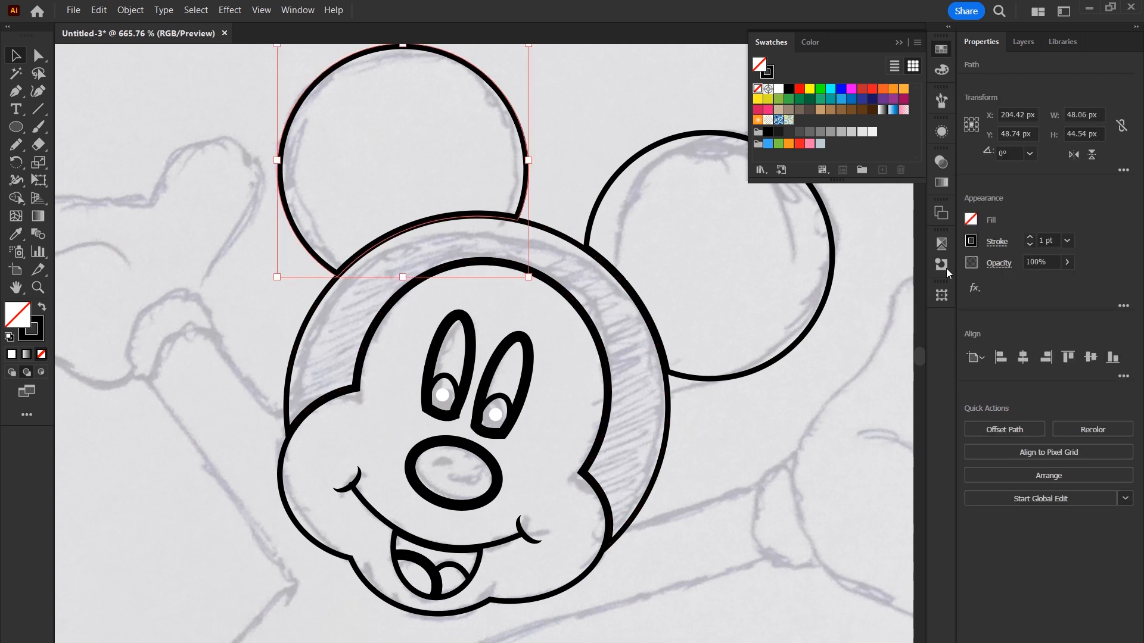
left_click(998, 243)
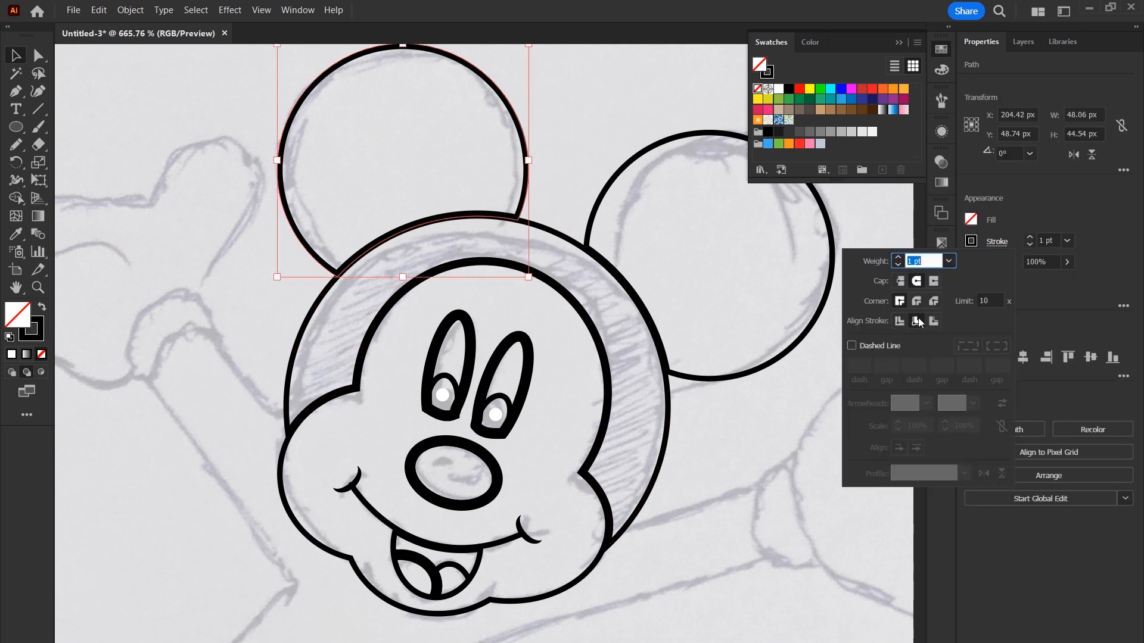
left_click(900, 323)
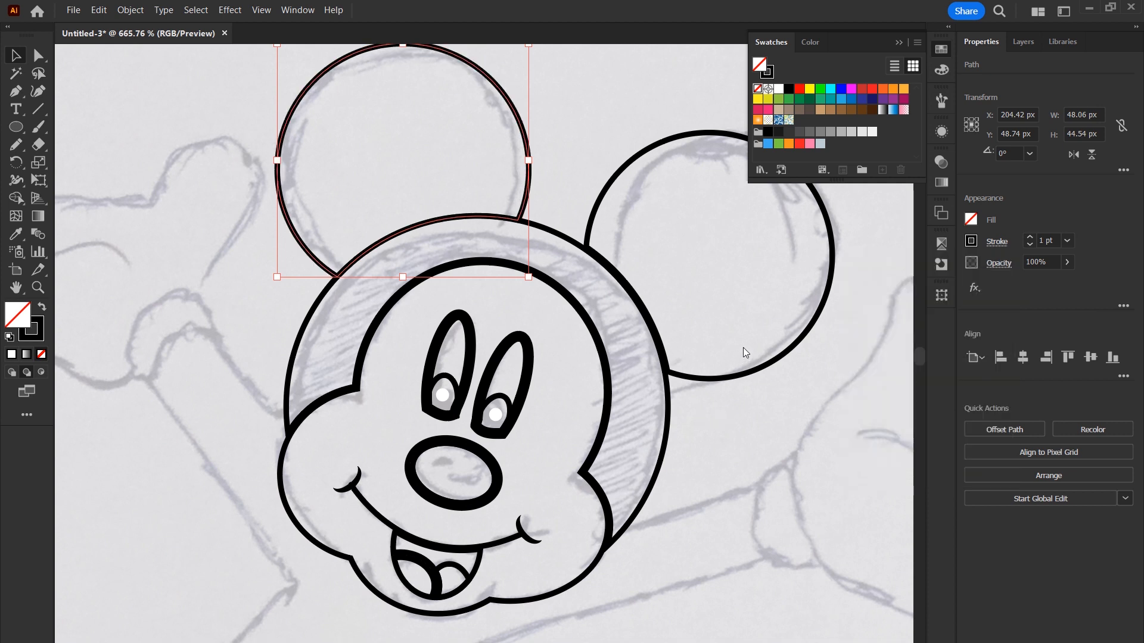
Align the right-hand ear's stroke to the center of its path.
left_click(667, 424)
left_click(720, 378)
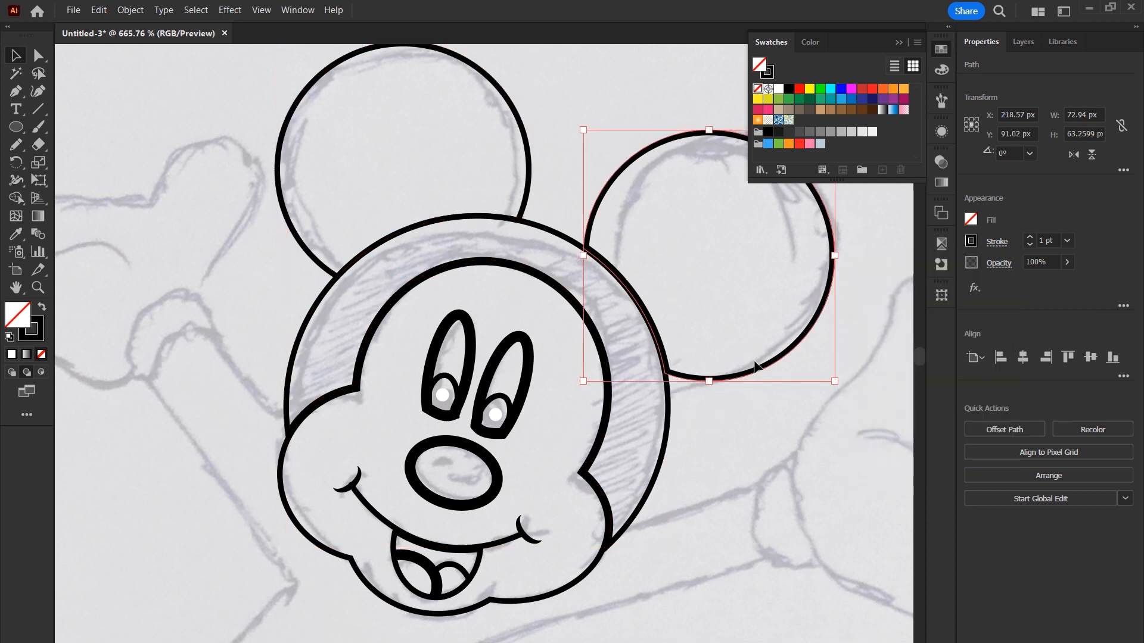
left_click(995, 243)
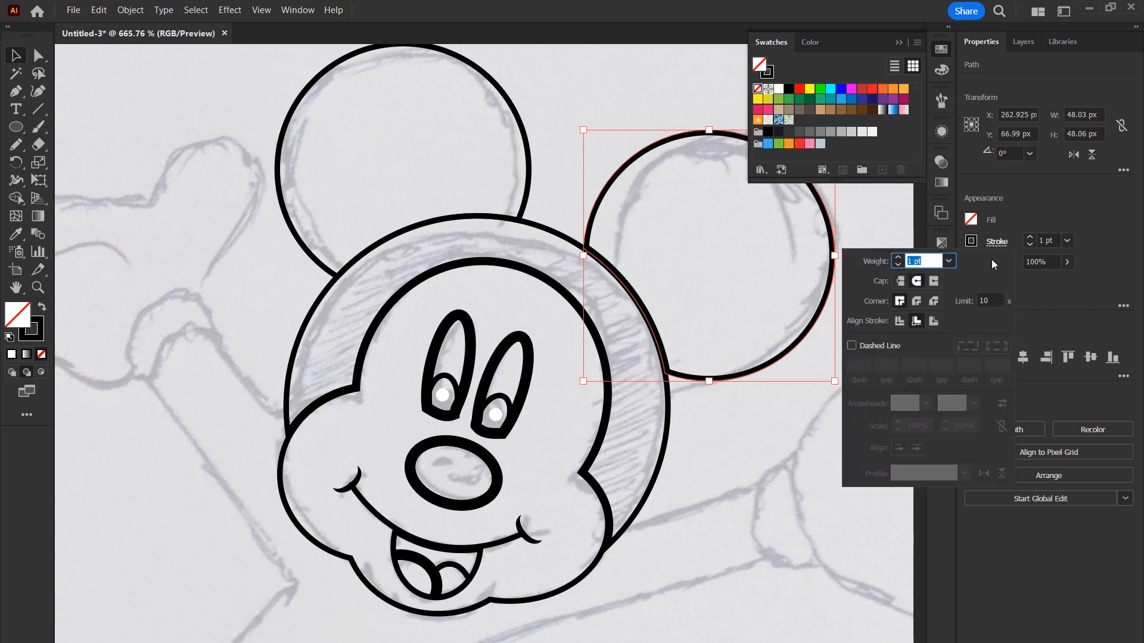
left_click(899, 323)
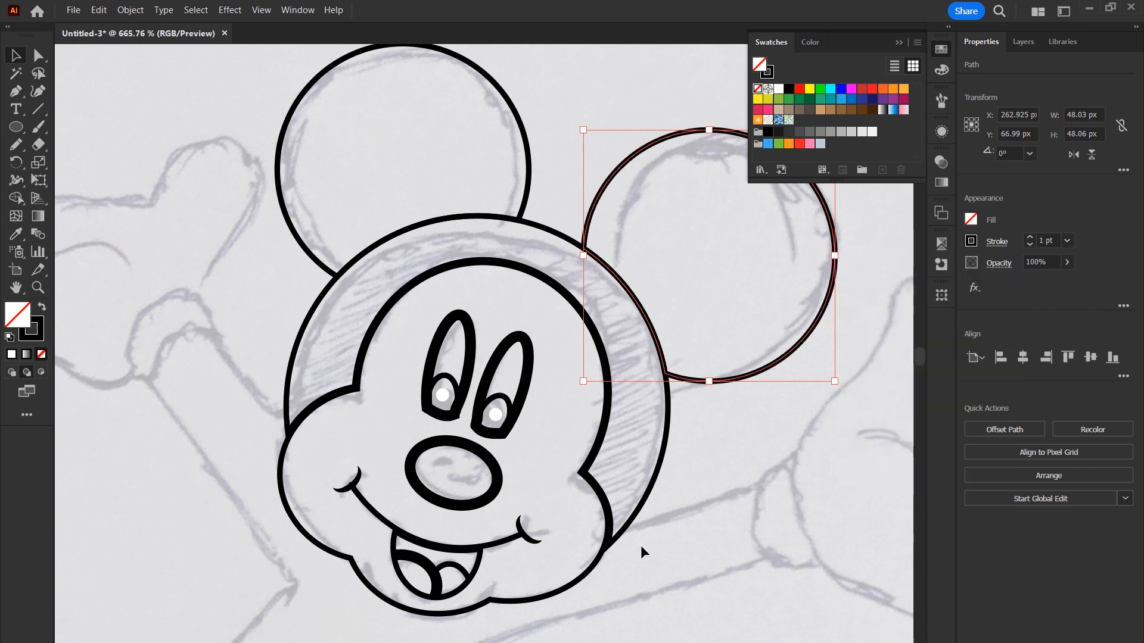
Align the stroke of the face compound path, including eyes and nose, to the center of its path.
left_click(355, 390)
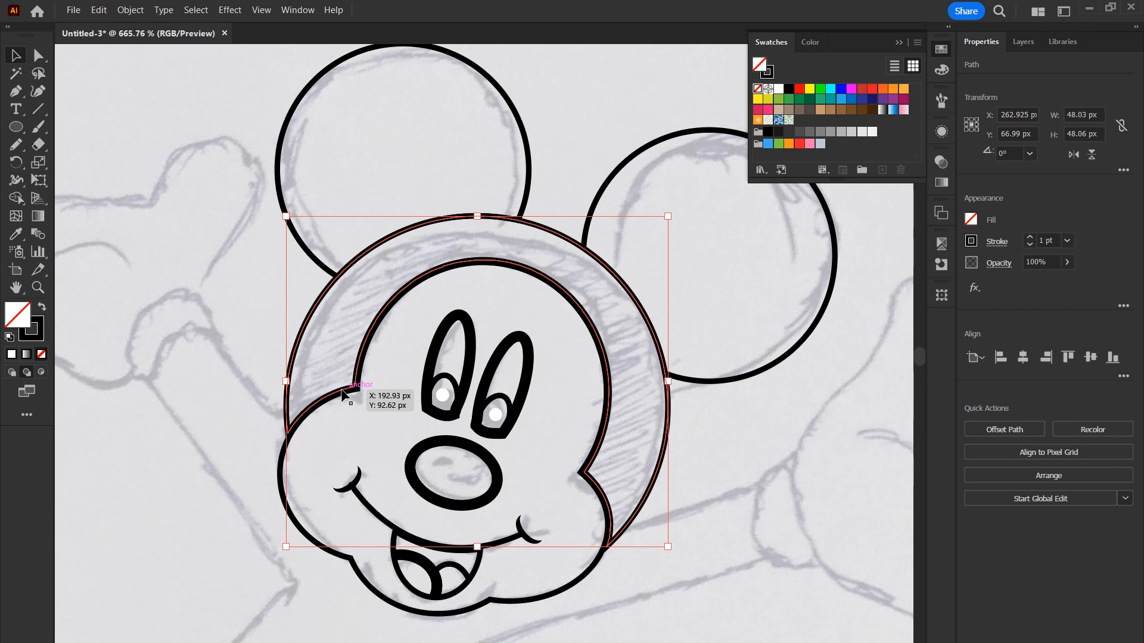
left_click(1006, 244)
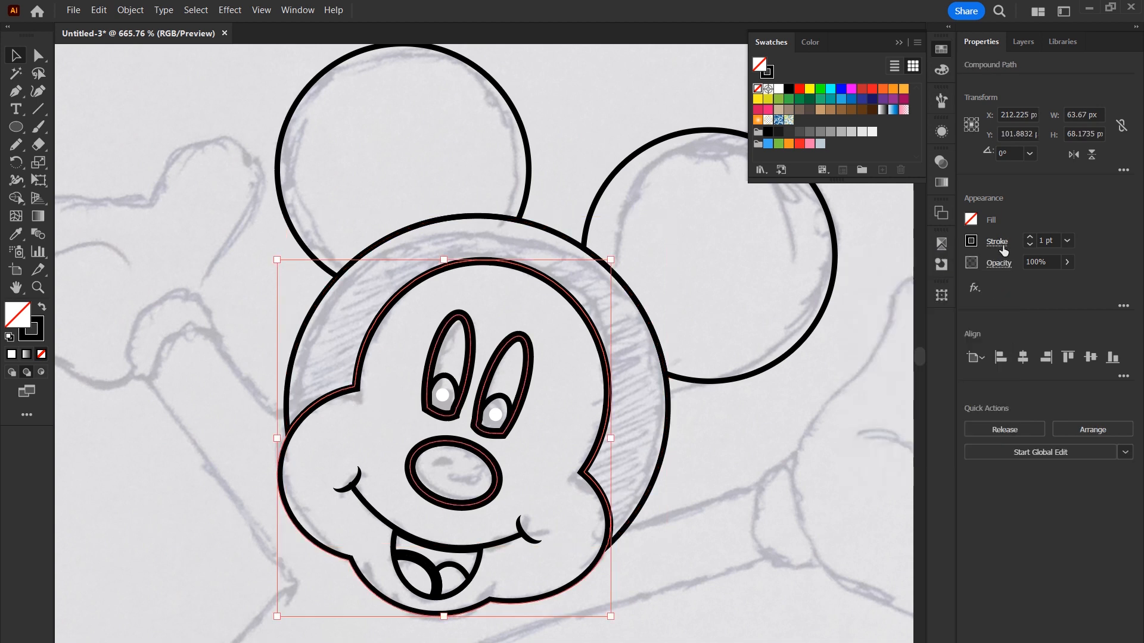
left_click(998, 242)
left_click(901, 321)
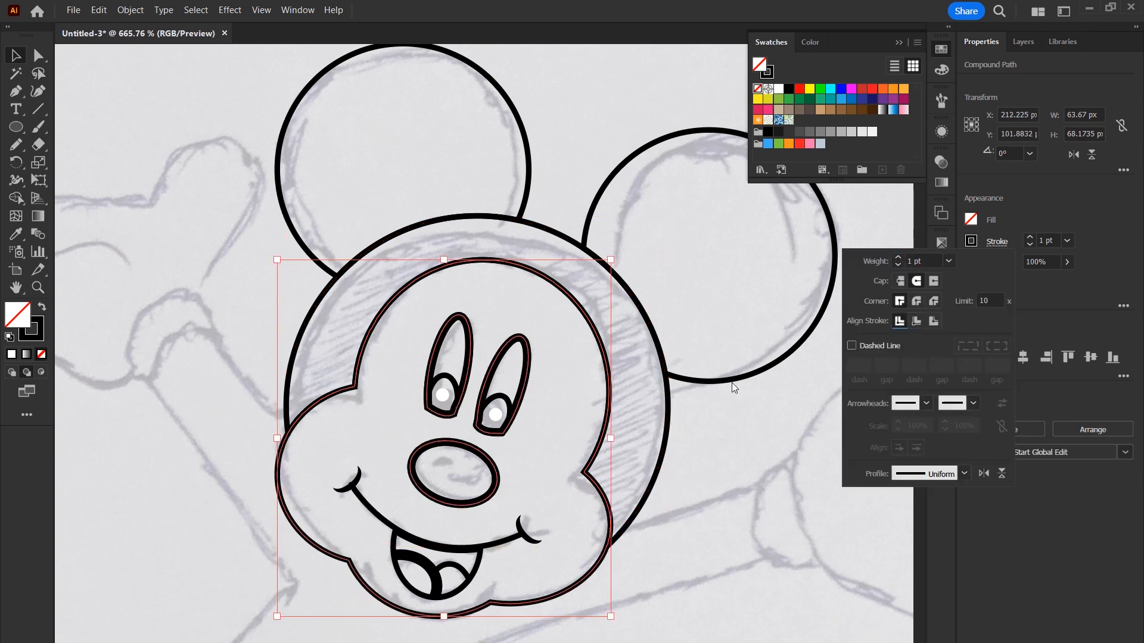
left_click(570, 469)
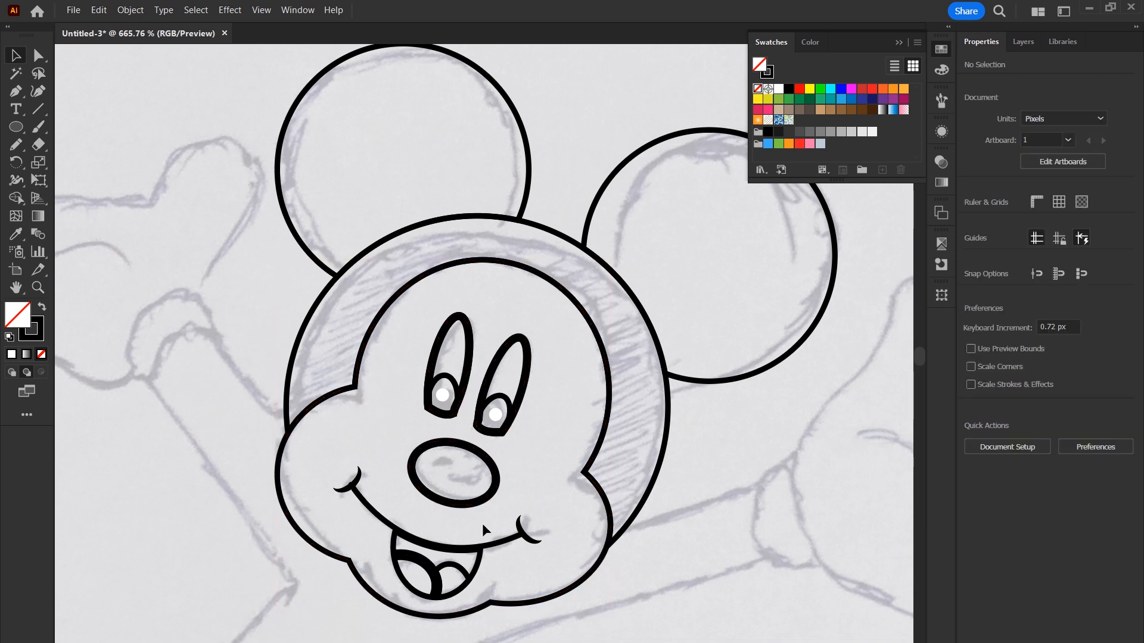
Align the open mouth shape's stroke to the center of its path and clear the selection.
left_click(422, 566)
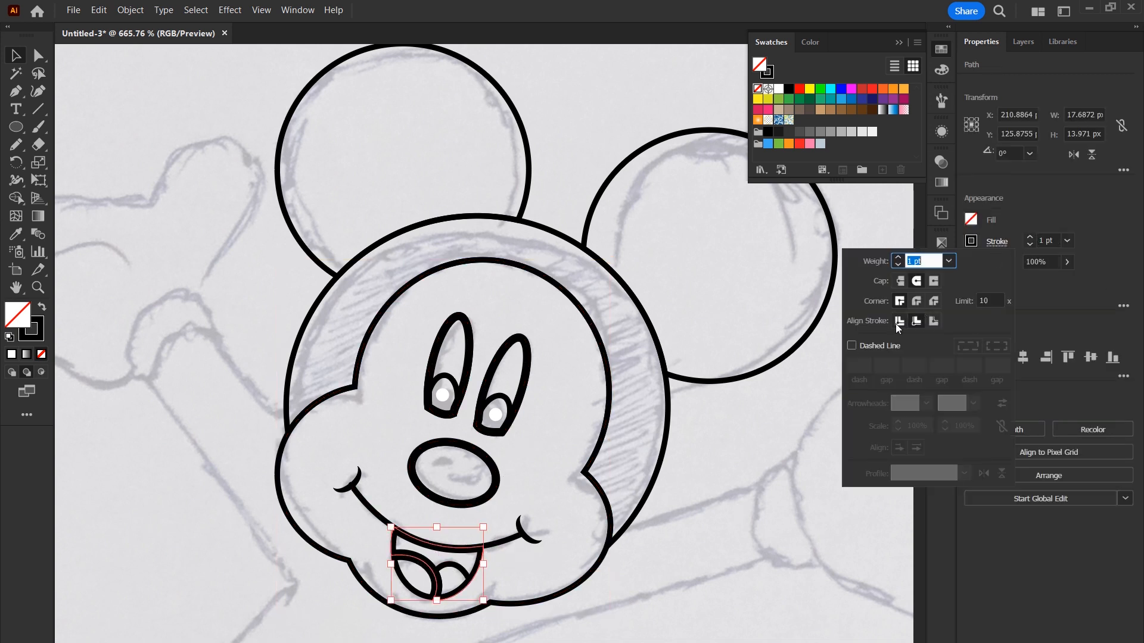
key("ctrl+a")
key("i")
key("v")
key("ctrl+shift+a")
key("ctrl+minus")
key("ctrl+minus")
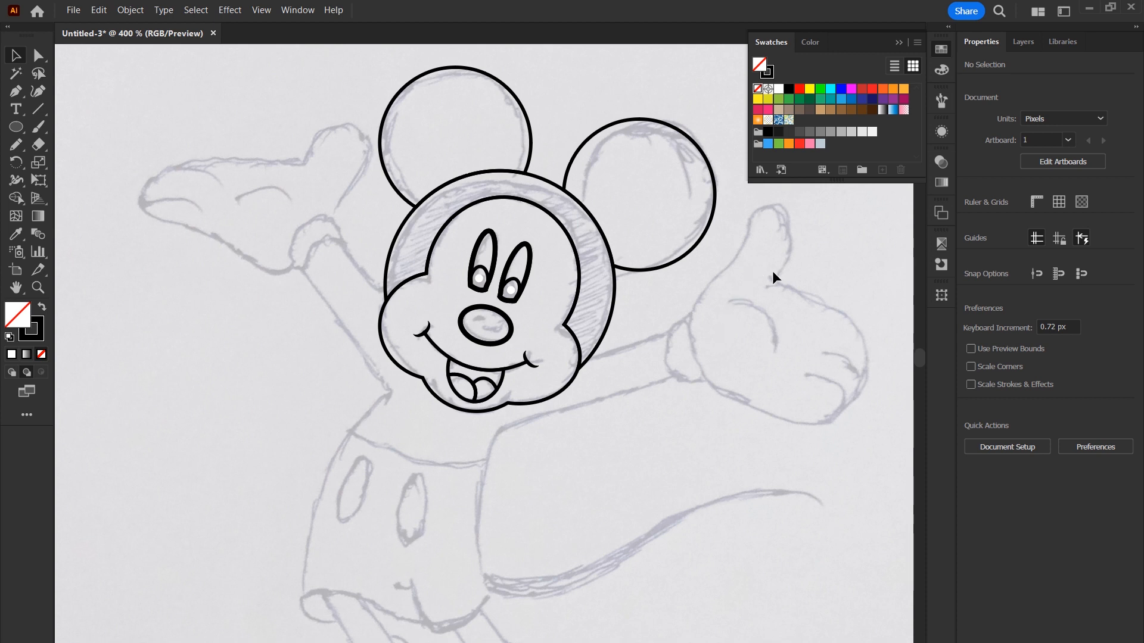
Trace the curved palm crease on the right-hand glove with the Pen tool.
left_click(16, 90)
left_click(734, 301)
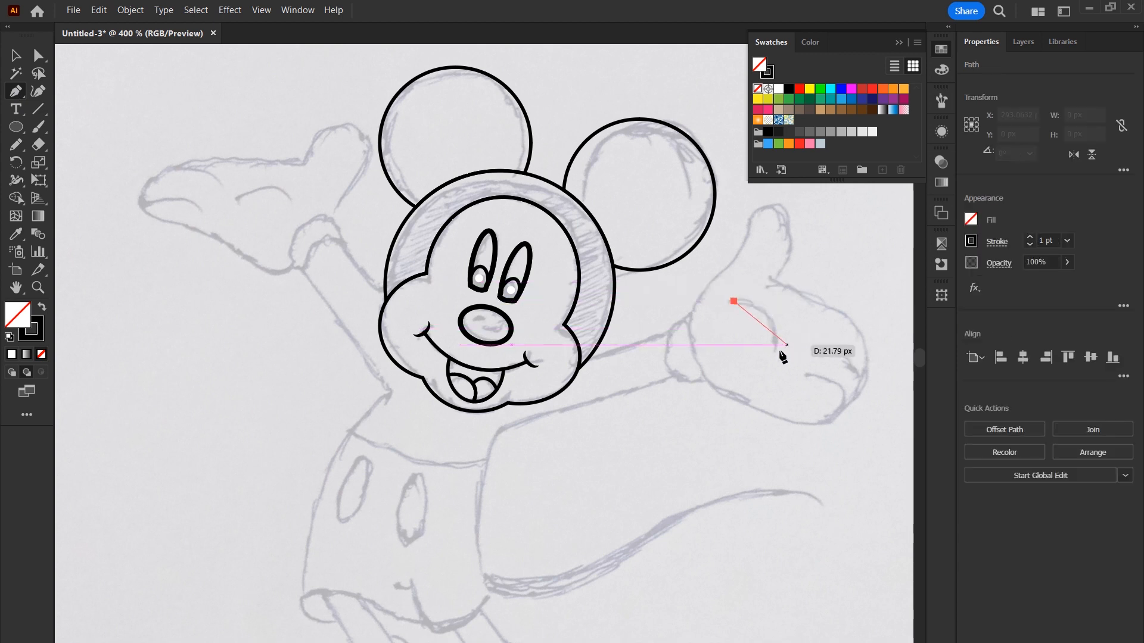
left_click_drag(772, 351, 765, 403)
left_click(18, 56)
Give the palm crease the width profile tapered at both ends and a 2 pt stroke.
left_click(1001, 243)
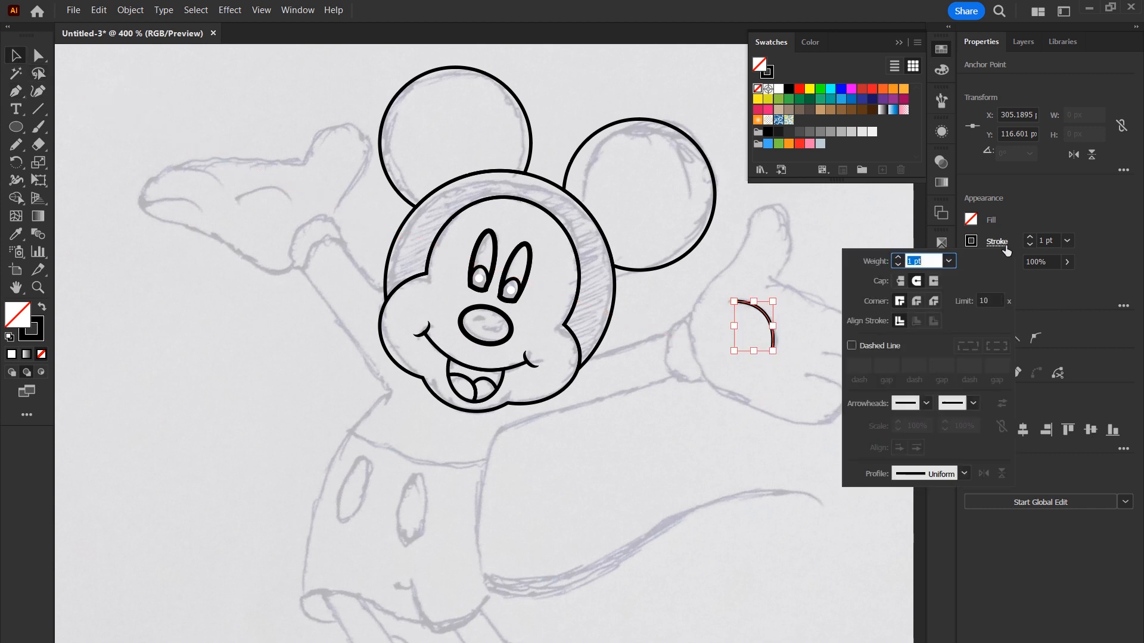
left_click(965, 474)
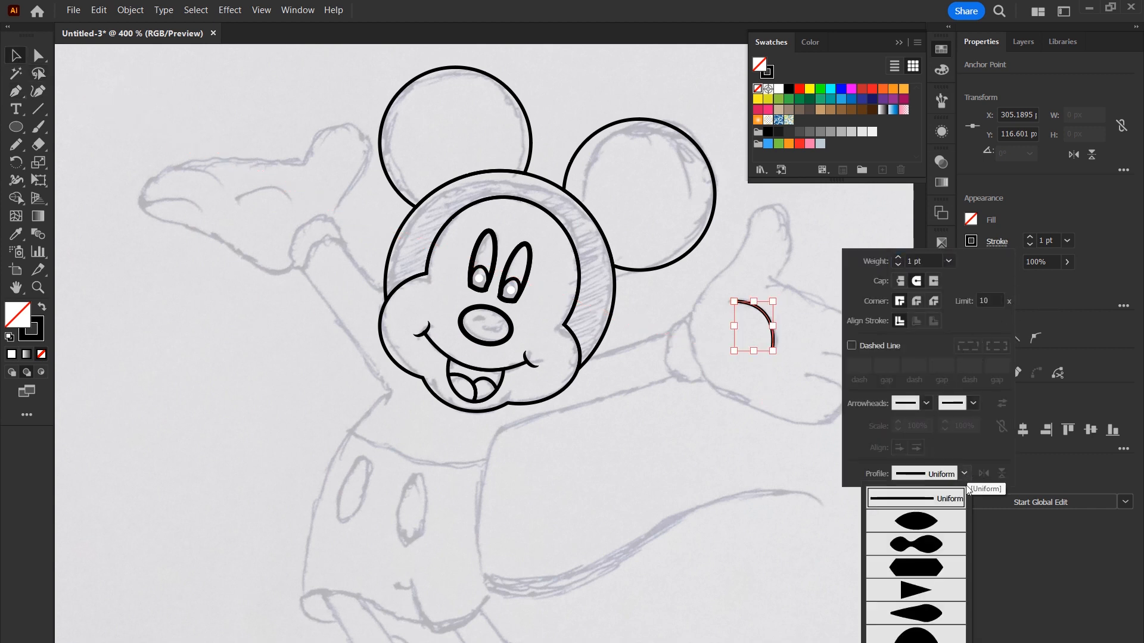
left_click(924, 529)
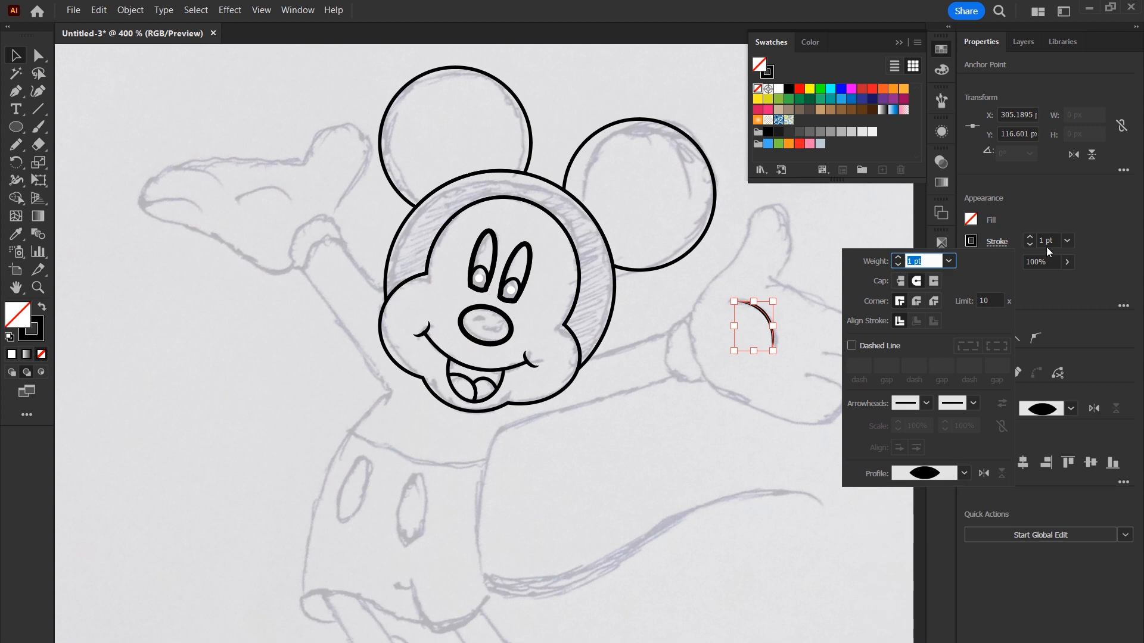
scroll(1048, 238, "up", 1)
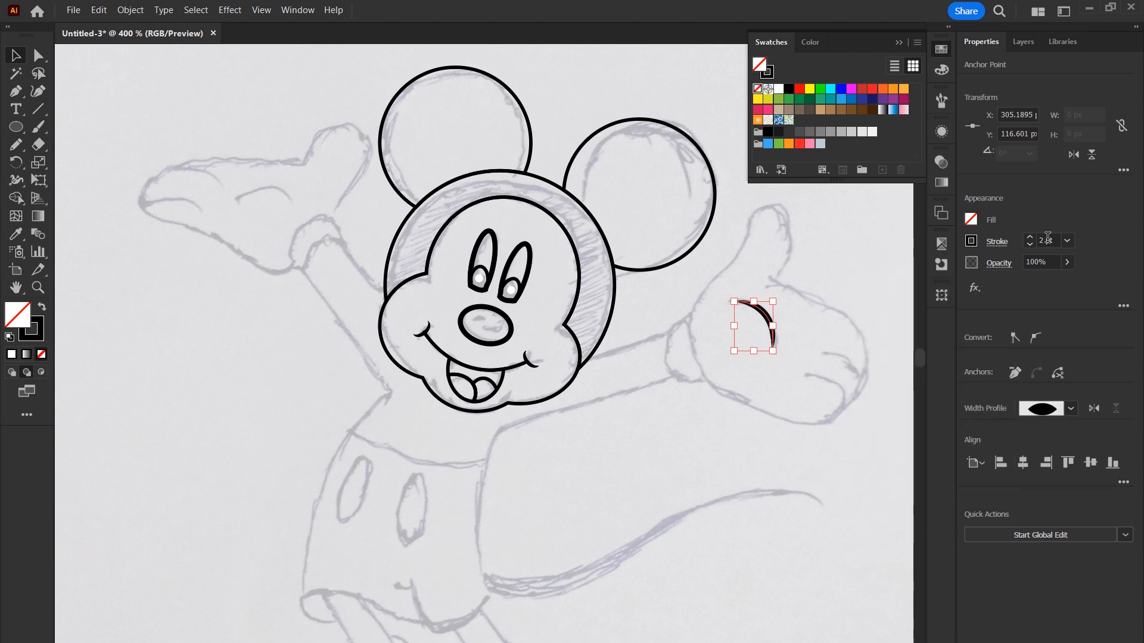
left_click(770, 392)
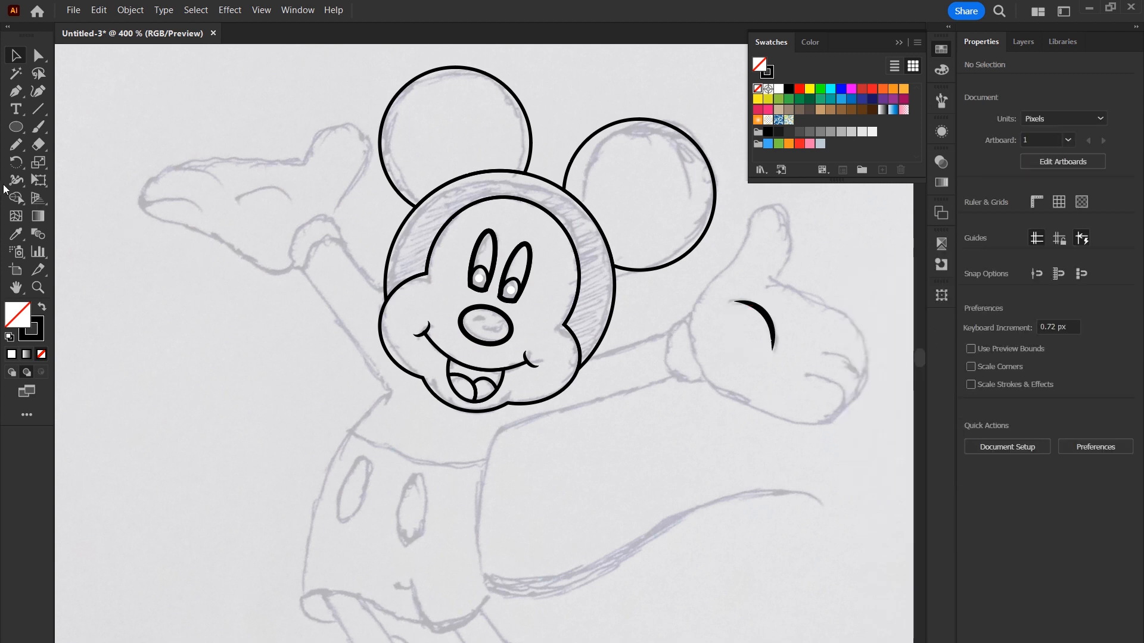
Trace the upper curved finger line on the right-hand glove with the Pen tool.
key("p")
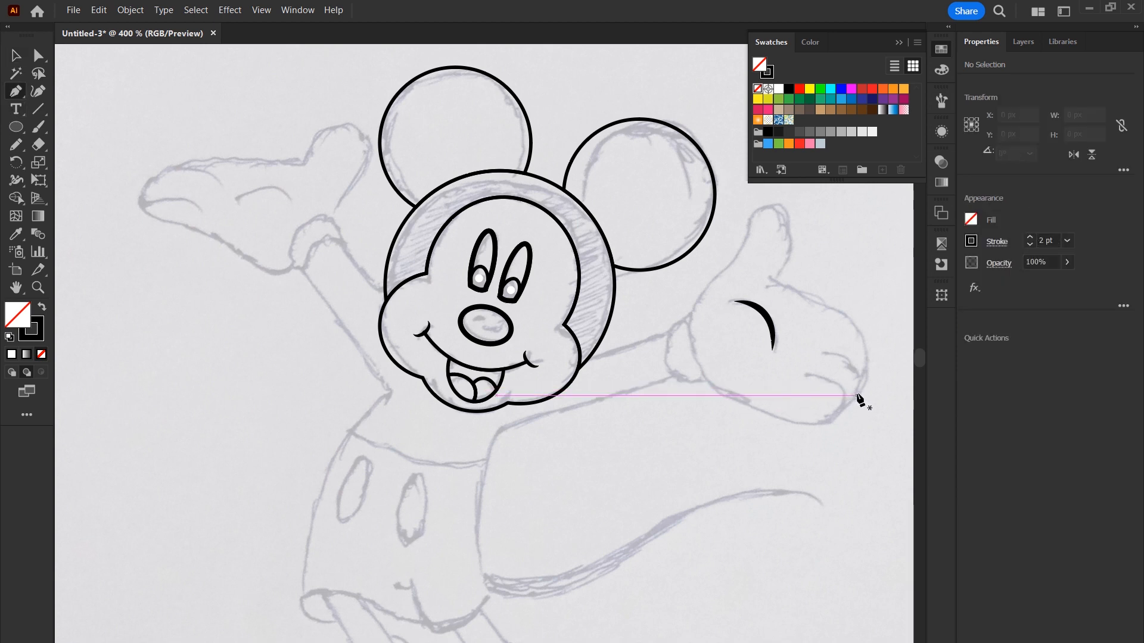
left_click(857, 389)
left_click(824, 355)
left_click_drag(785, 355, 789, 358)
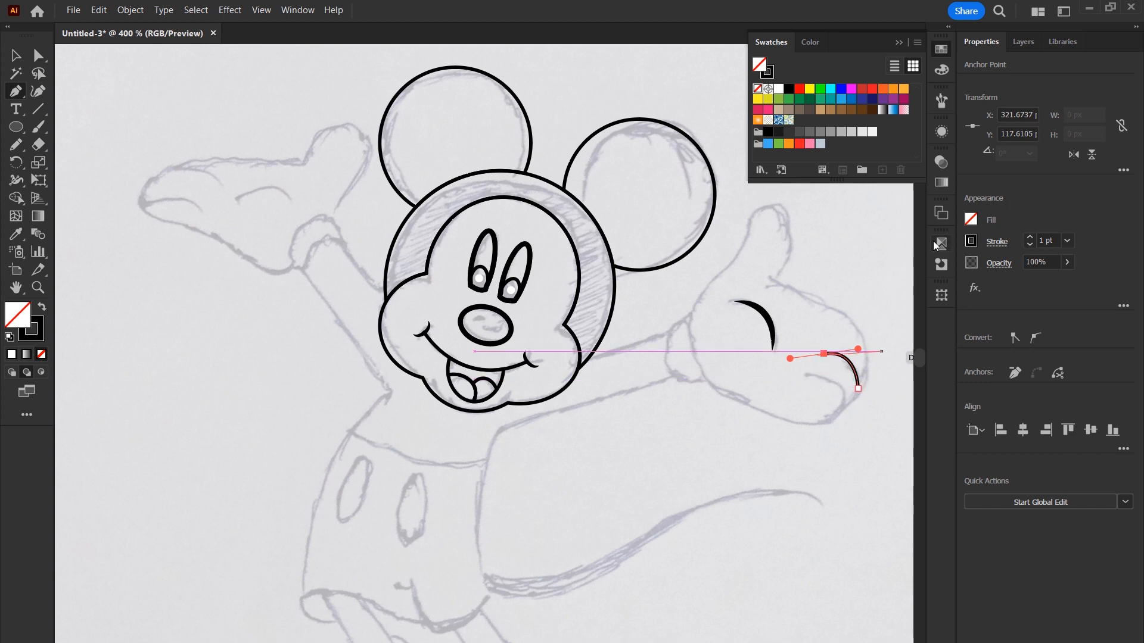
Give the upper finger line the triangular width profile that tapers to one end and a 3 pt stroke.
left_click(1005, 246)
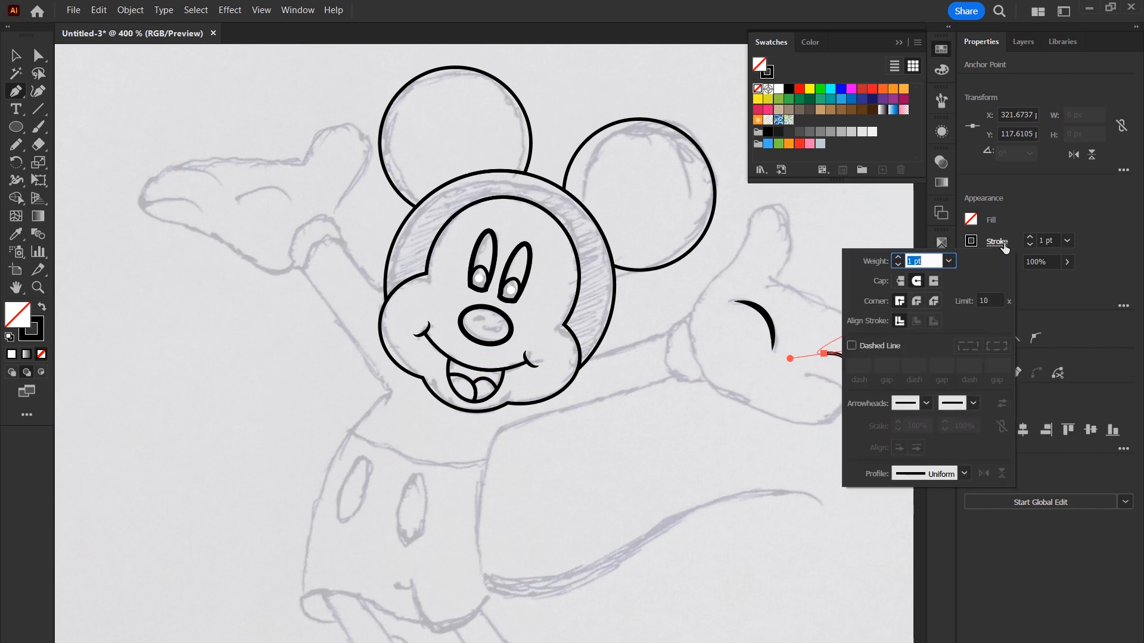
left_click(965, 474)
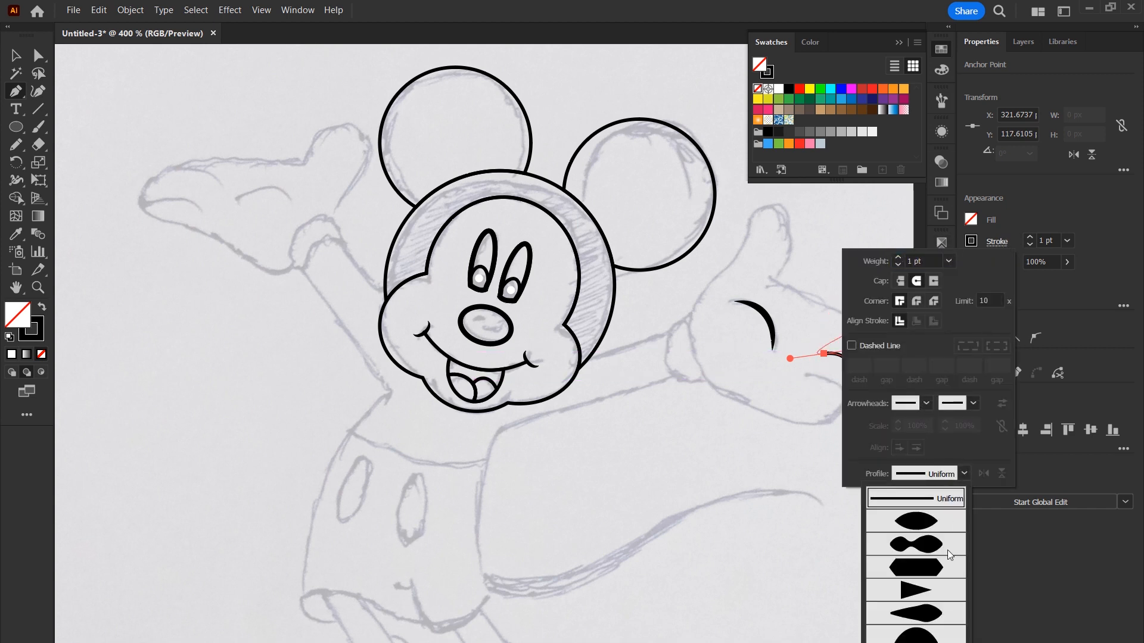
left_click(915, 591)
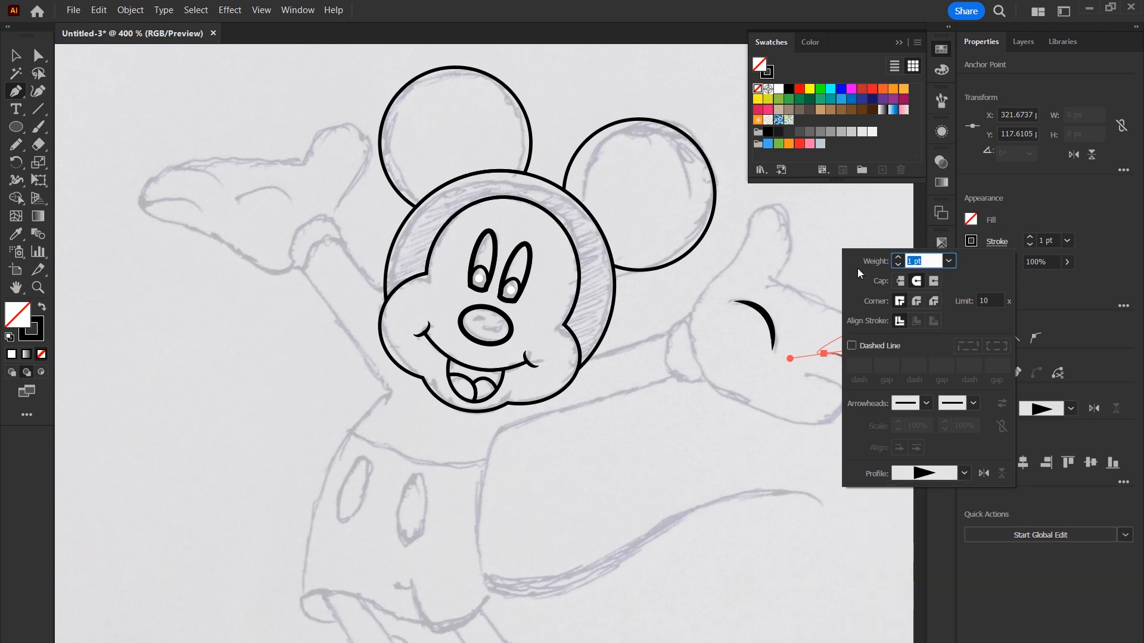
key("Escape")
Trace the lower finger line, about 13 px wide, with the Pen tool and give it a 3 pt stroke with the Eyedropper.
left_click(843, 406)
left_click_drag(804, 375, 749, 373)
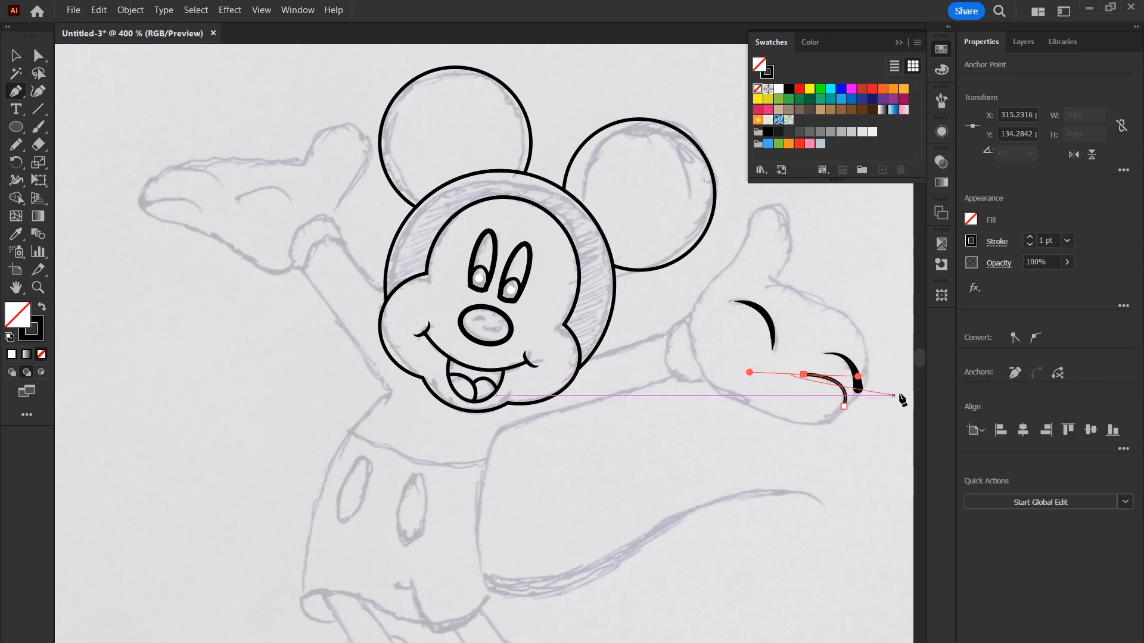
left_click(15, 234)
left_click(413, 234)
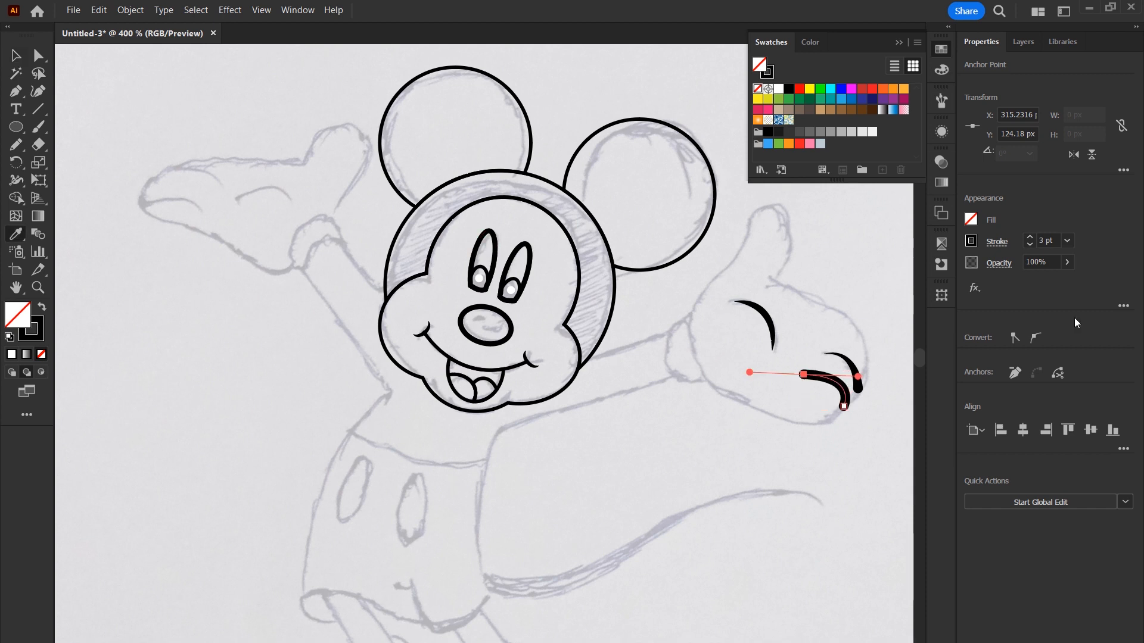
Give the lower finger line the triangular width profile that tapers to one end.
left_click(998, 242)
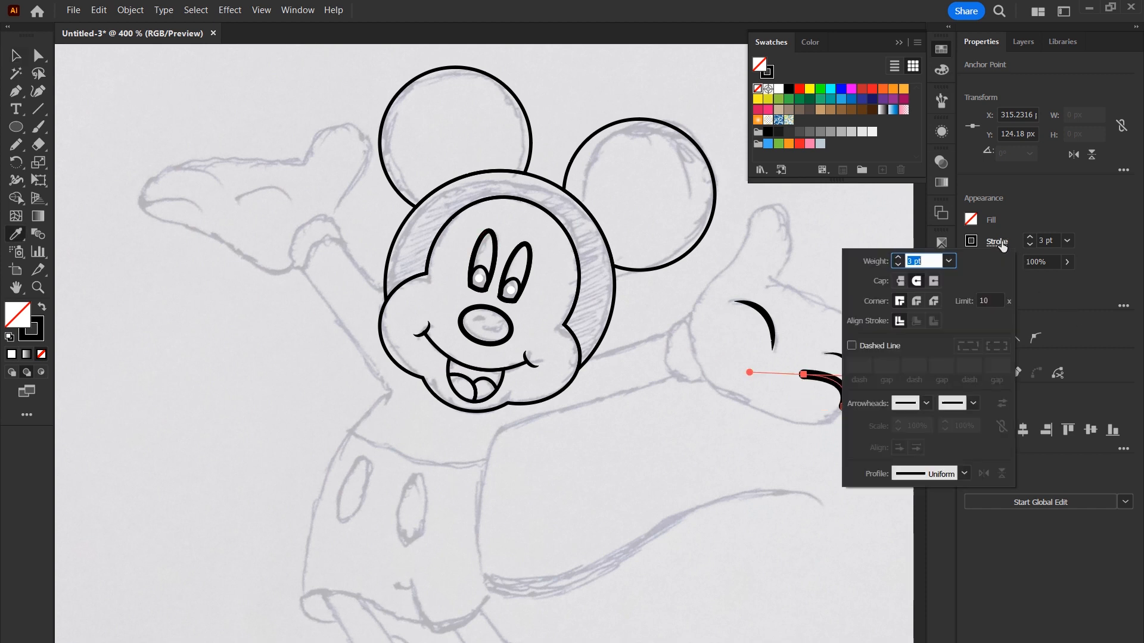
left_click(965, 473)
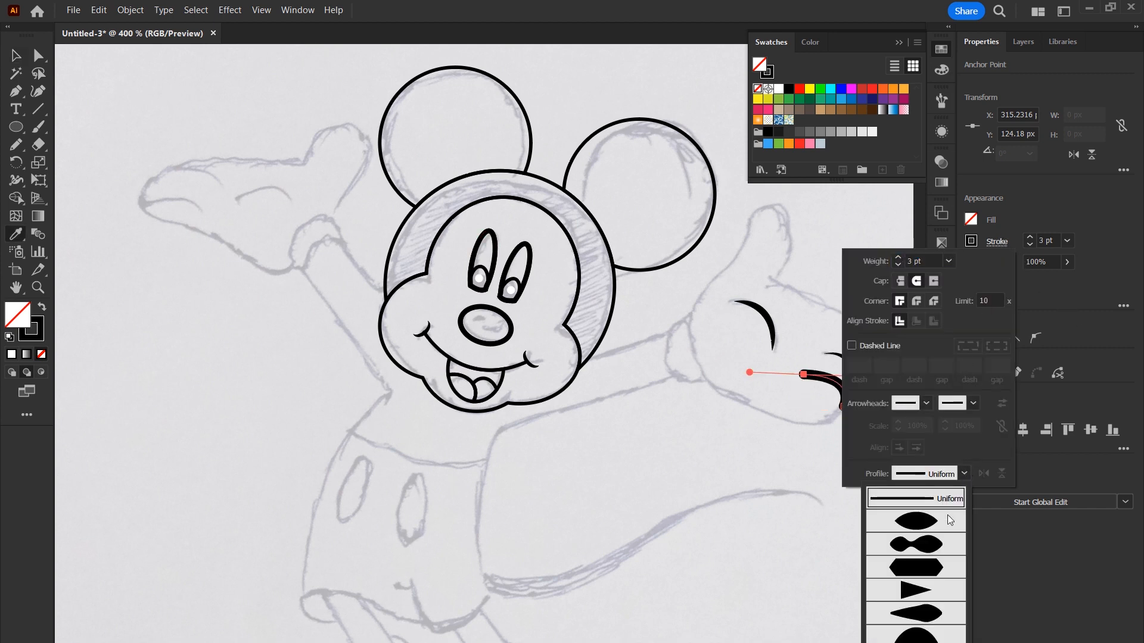
left_click(923, 610)
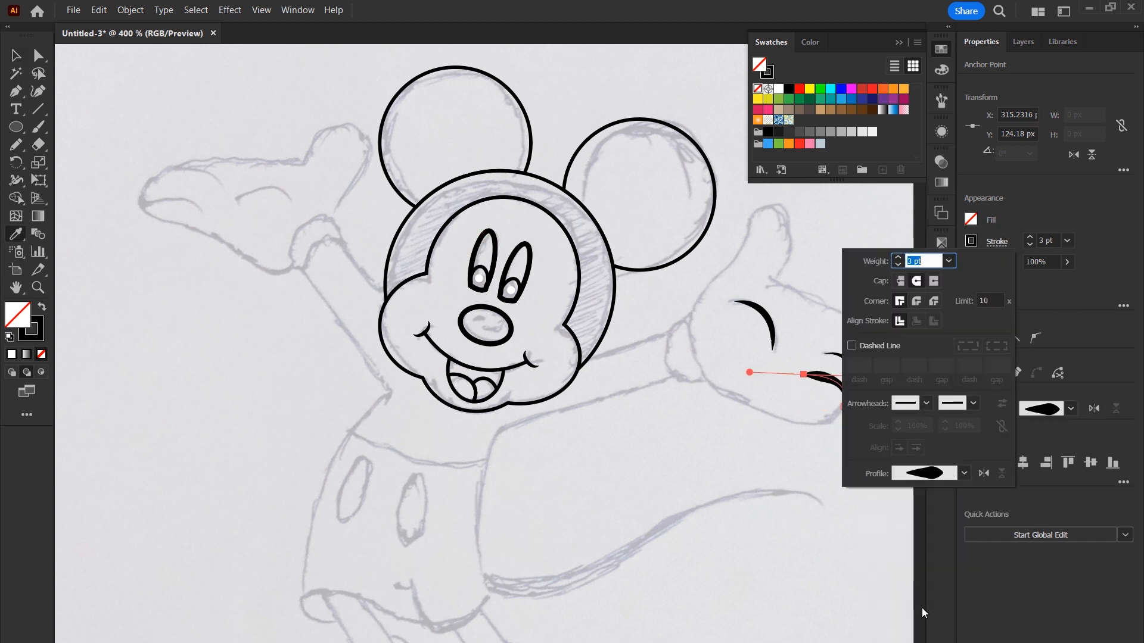
left_click(12, 54)
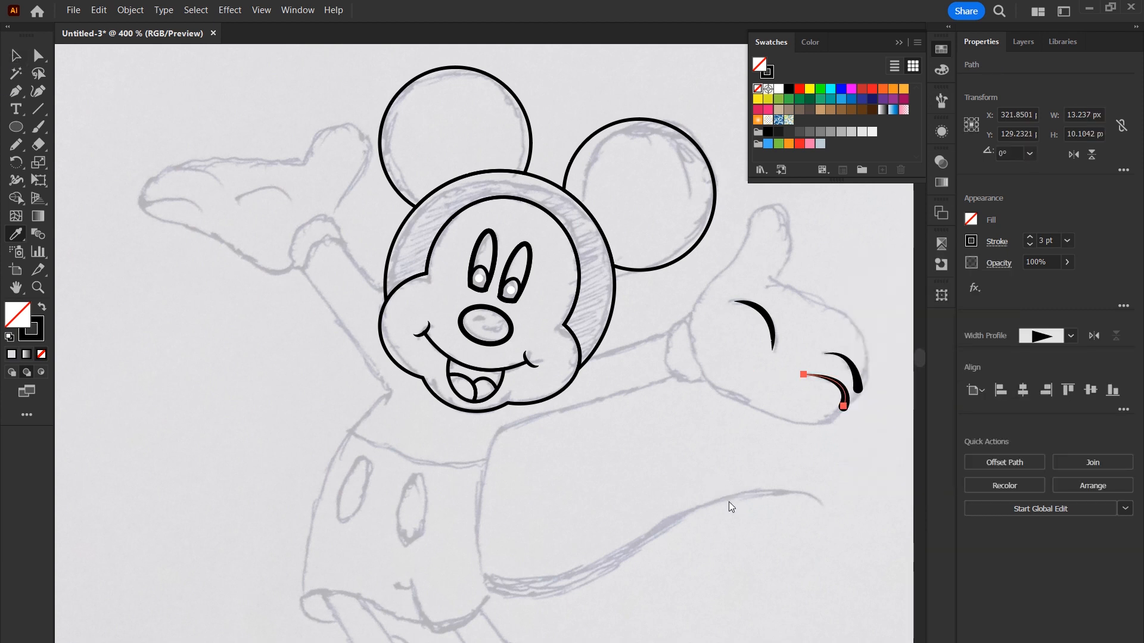
key("Return")
left_click(709, 497)
left_click(16, 54)
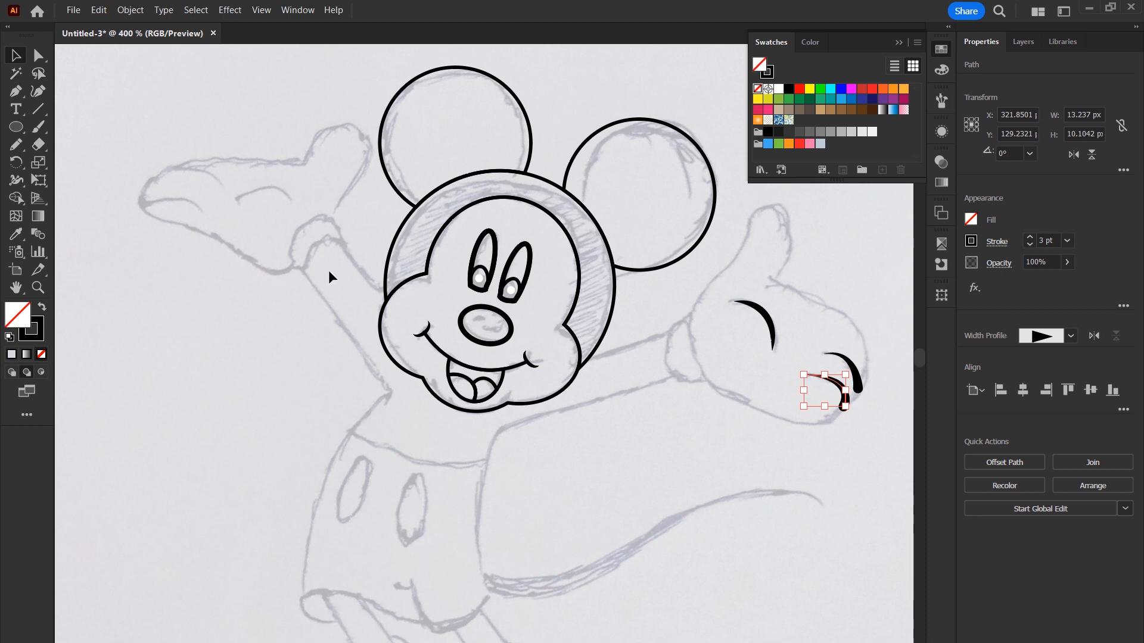
Begin the right-hand glove's outline with the Pen tool, tracing around the thumb and along the glove's upper edge.
left_click(15, 91)
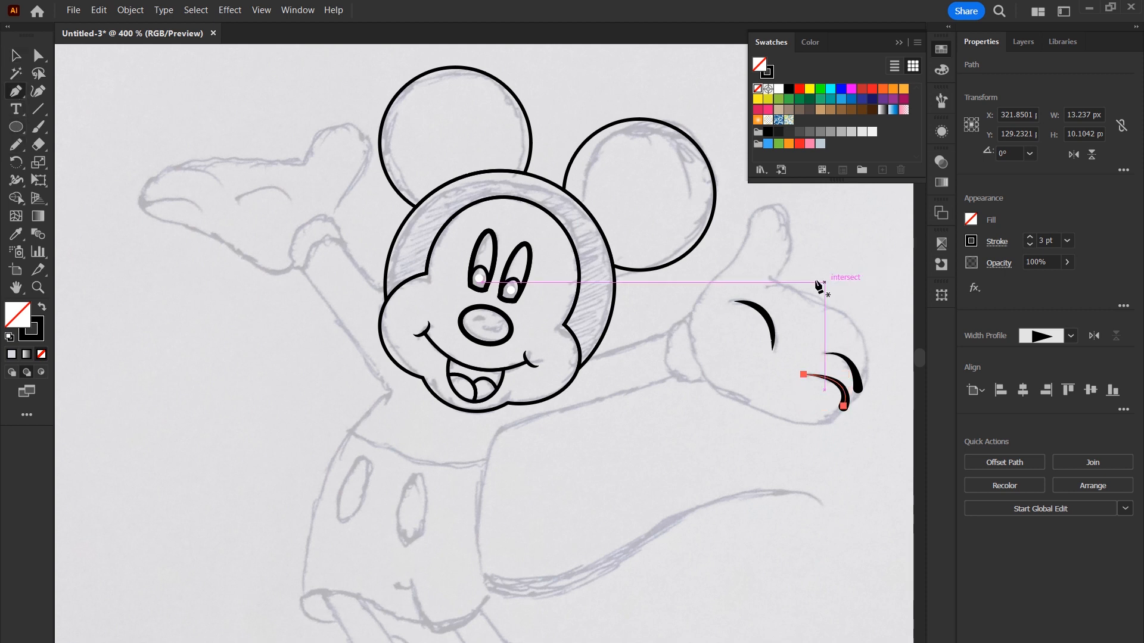
left_click(741, 249)
left_click(754, 215)
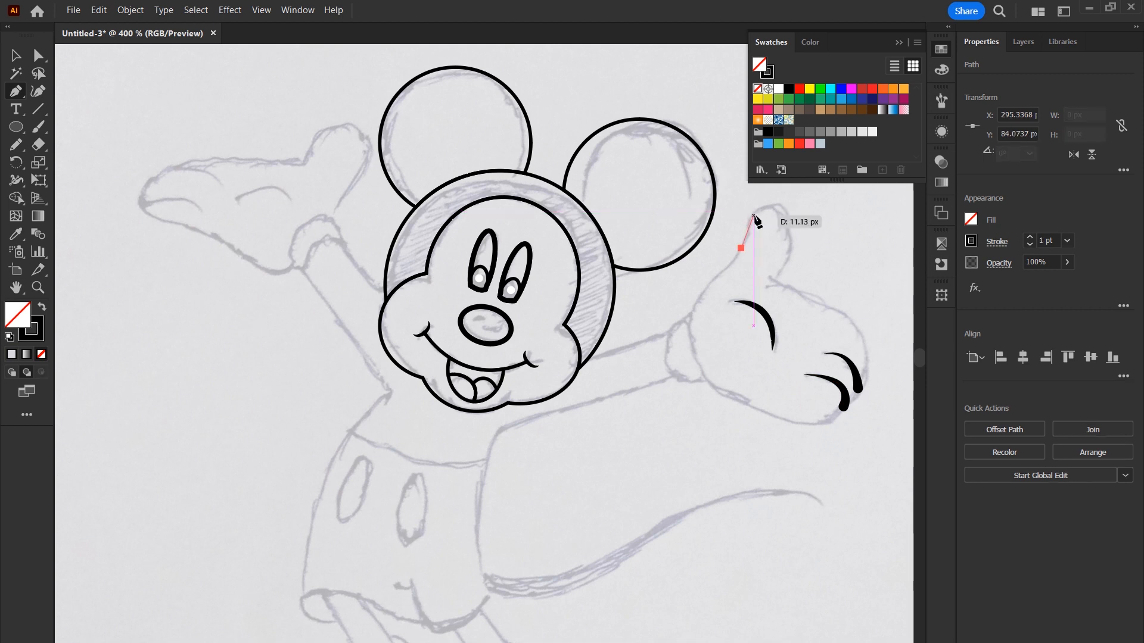
left_click_drag(788, 230, 787, 262)
left_click(773, 279)
left_click_drag(845, 316, 874, 328)
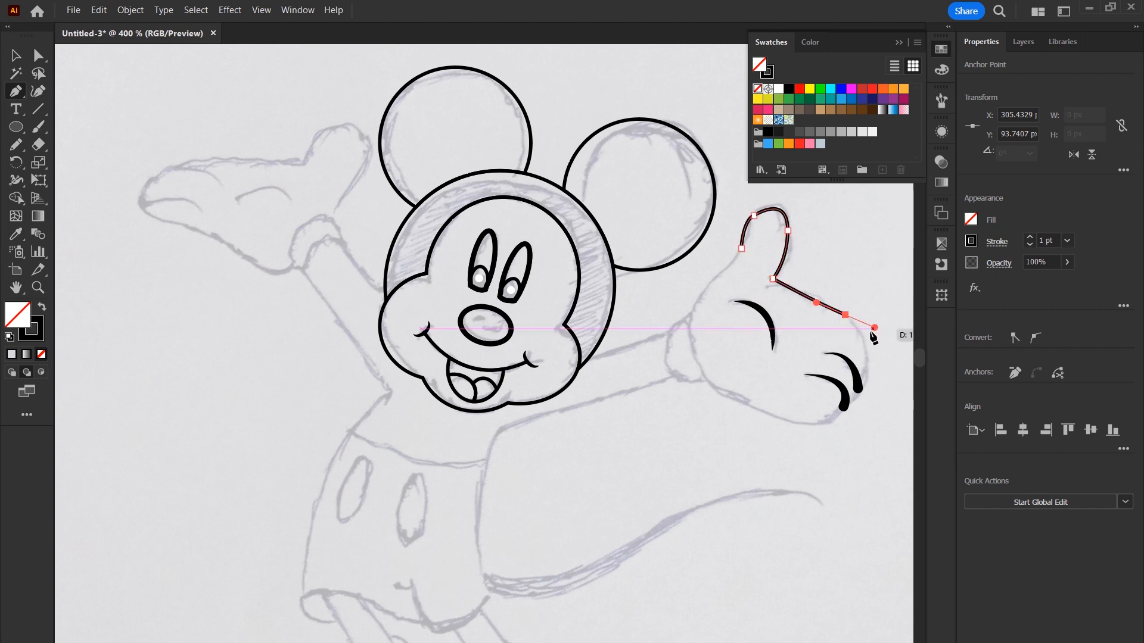
Trace the fingertips, lower edge and wrist side of the glove and close the outline at about 56 by 68 px.
left_click_drag(866, 378, 817, 423)
left_click_drag(811, 423, 775, 421)
left_click(714, 390)
left_click_drag(703, 292, 737, 251)
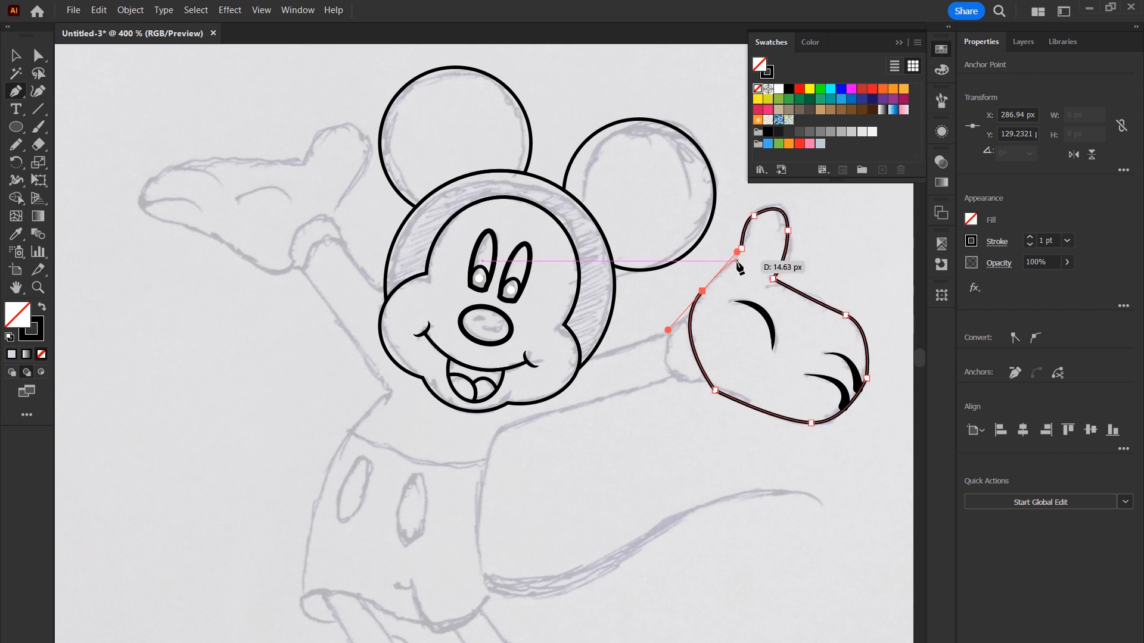
left_click(741, 248)
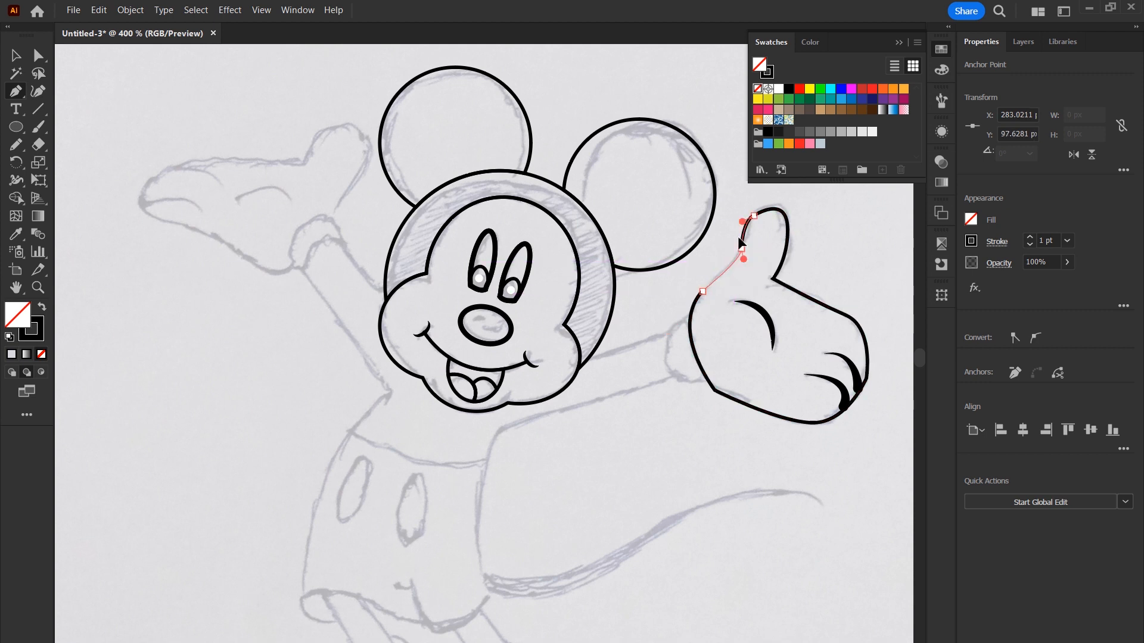
key("v")
left_click(753, 326)
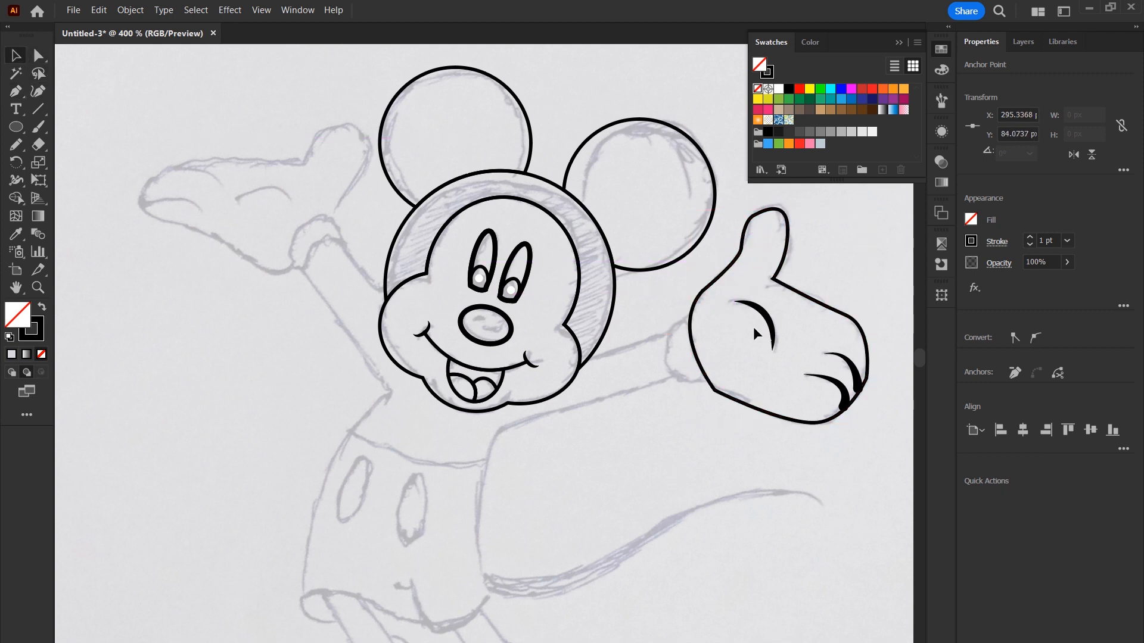
left_click_drag(779, 222, 836, 220)
left_click(771, 449)
key("ctrl+z")
left_click_drag(755, 460, 732, 539)
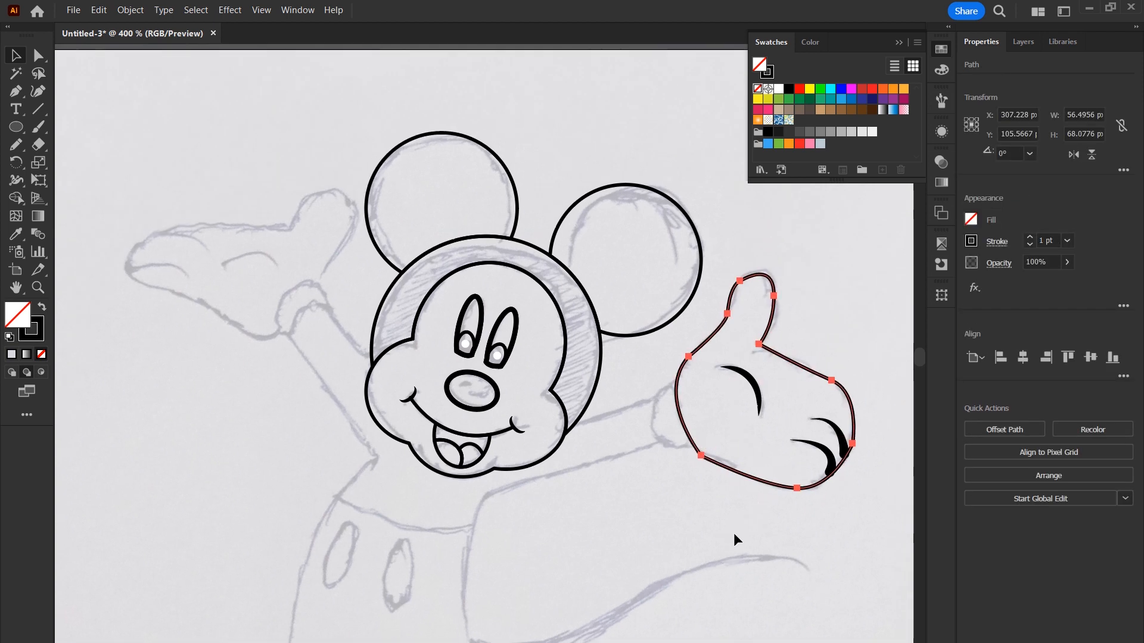
left_click(818, 293)
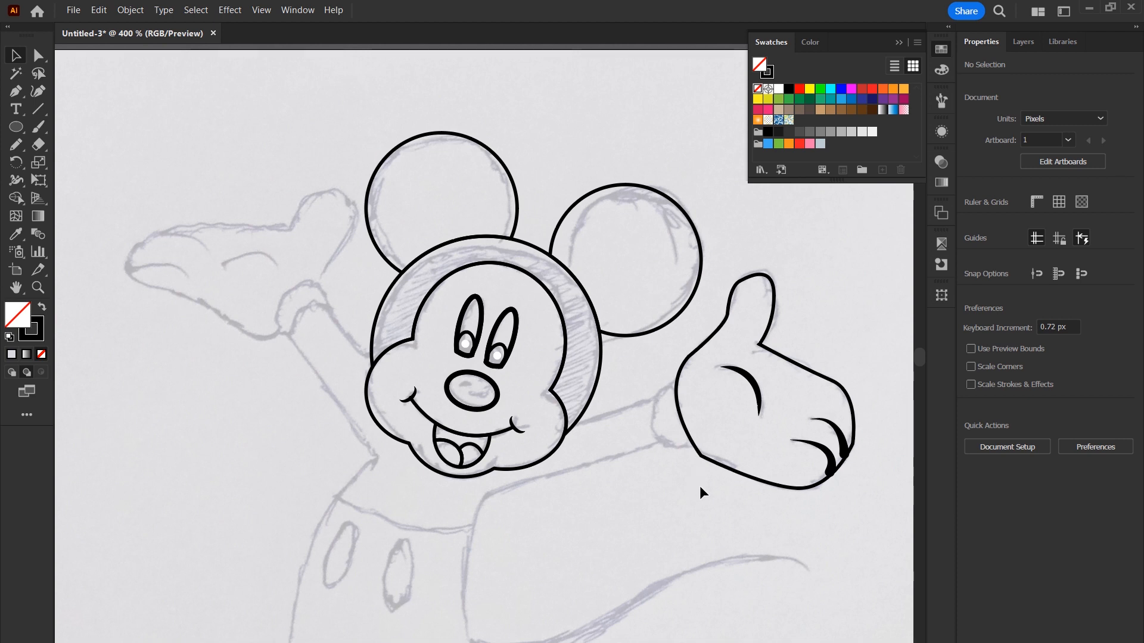
Smooth the right-hand glove's outline with the Smooth tool along the wrist side, thumb, fingertips and lower edge.
left_click(714, 470)
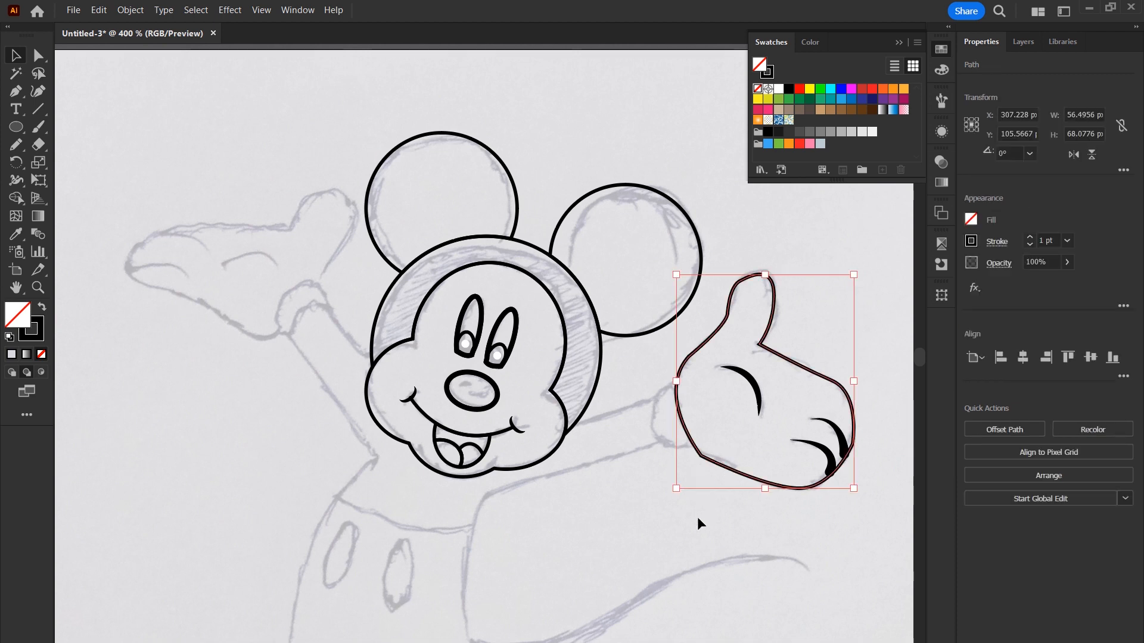
mouse_move(16, 145)
left_mouse_down()
mouse_move(78, 164)
mouse_move(77, 179)
mouse_move(78, 164)
left_mouse_up()
mouse_move(721, 463)
left_mouse_down()
mouse_move(701, 469)
mouse_move(705, 364)
left_mouse_up()
left_click_drag(736, 288, 770, 284)
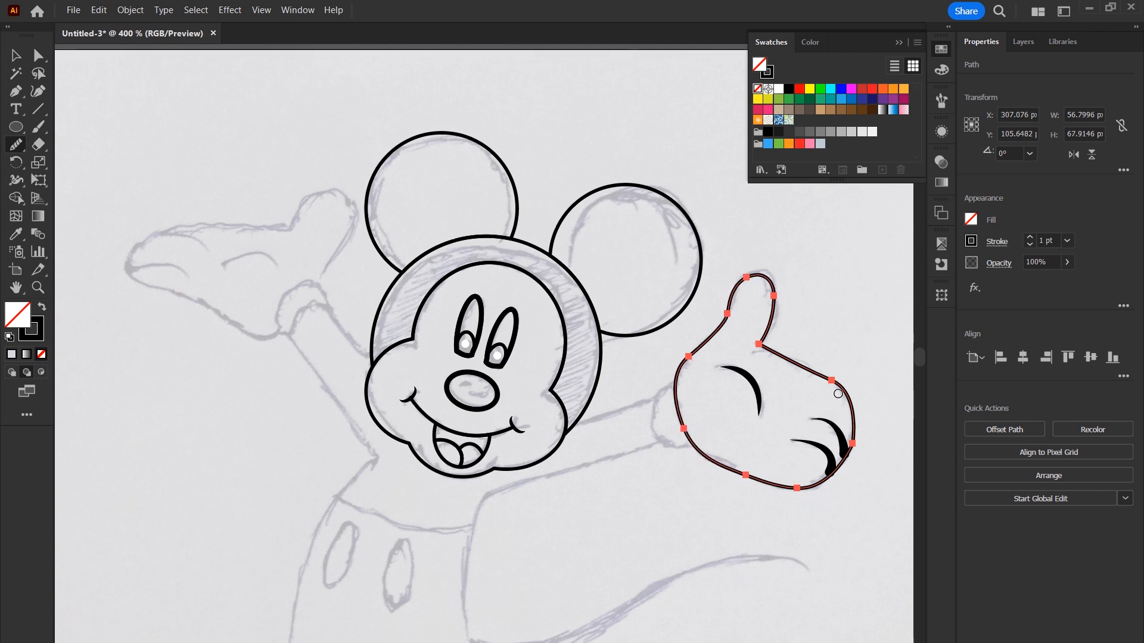
left_click_drag(841, 481, 839, 484)
left_click_drag(682, 421, 701, 465)
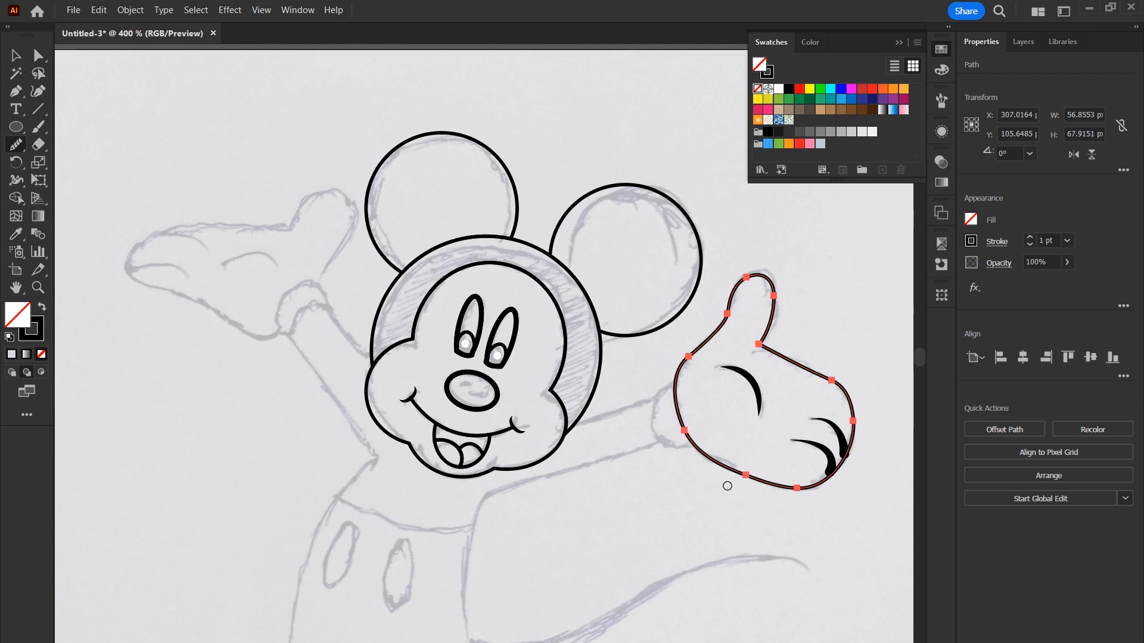
Draw an ellipse over the wrist side of the right-hand glove, following the sketched cuff.
left_click(15, 55)
left_click(567, 470)
left_click(15, 127)
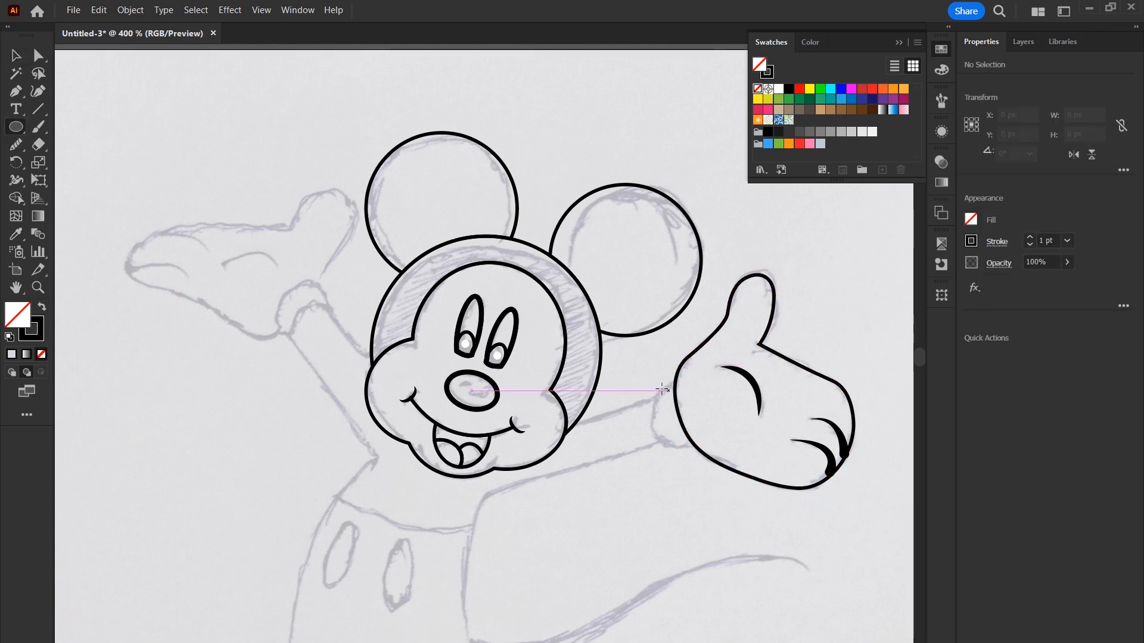
mouse_move(653, 377)
left_mouse_down()
mouse_move(702, 441)
mouse_move(723, 452)
mouse_move(727, 435)
left_mouse_up()
Merge the ellipse's overlapping part into the right-hand glove with the Shape Builder so that only the cuff protrudes.
key("v")
left_click(709, 490)
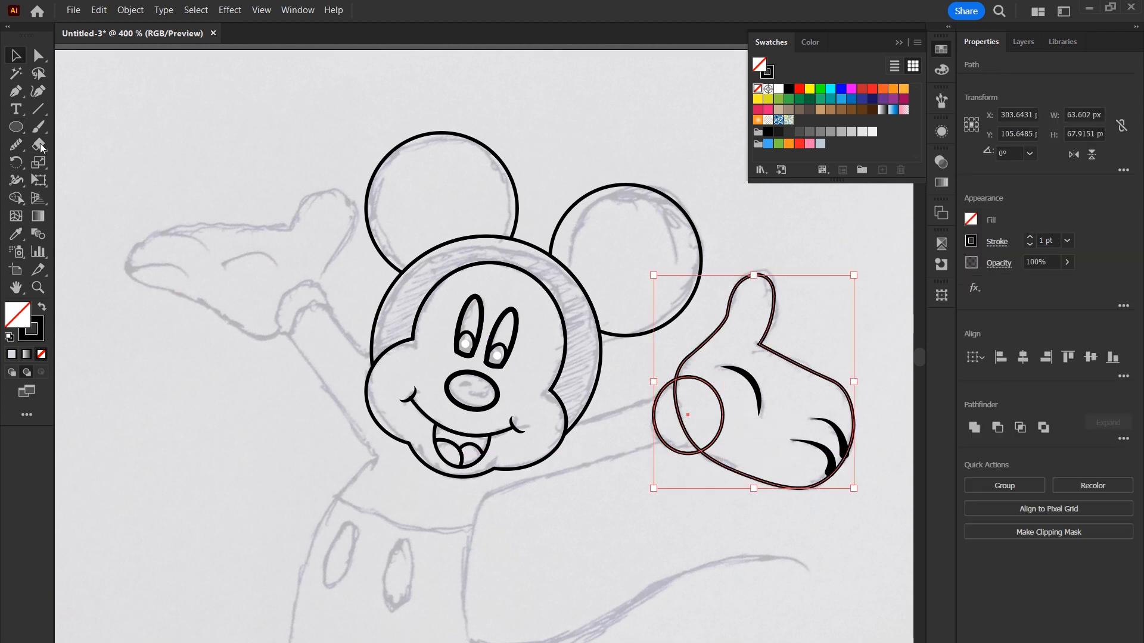
left_click(13, 201)
left_click_drag(702, 418, 752, 456)
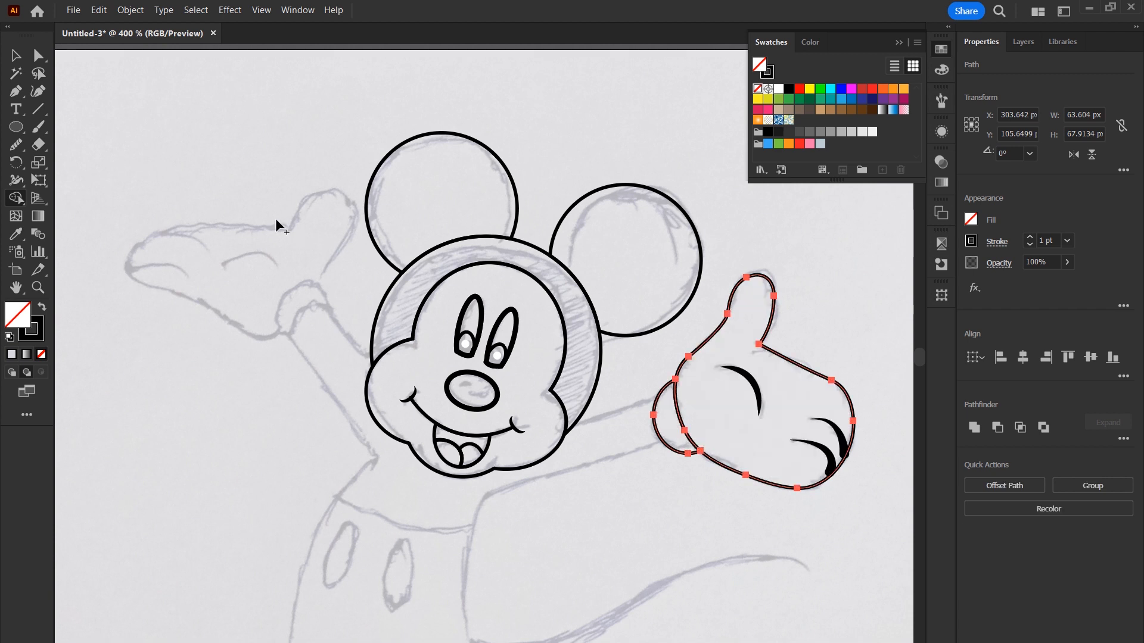
key("v")
Trace the left-hand glove with the Pen tool around thumb, wrist, lower edge and fingertips as a closed outline about 72 by 48 px.
scroll(357, 286, "down", 2)
left_click(306, 157)
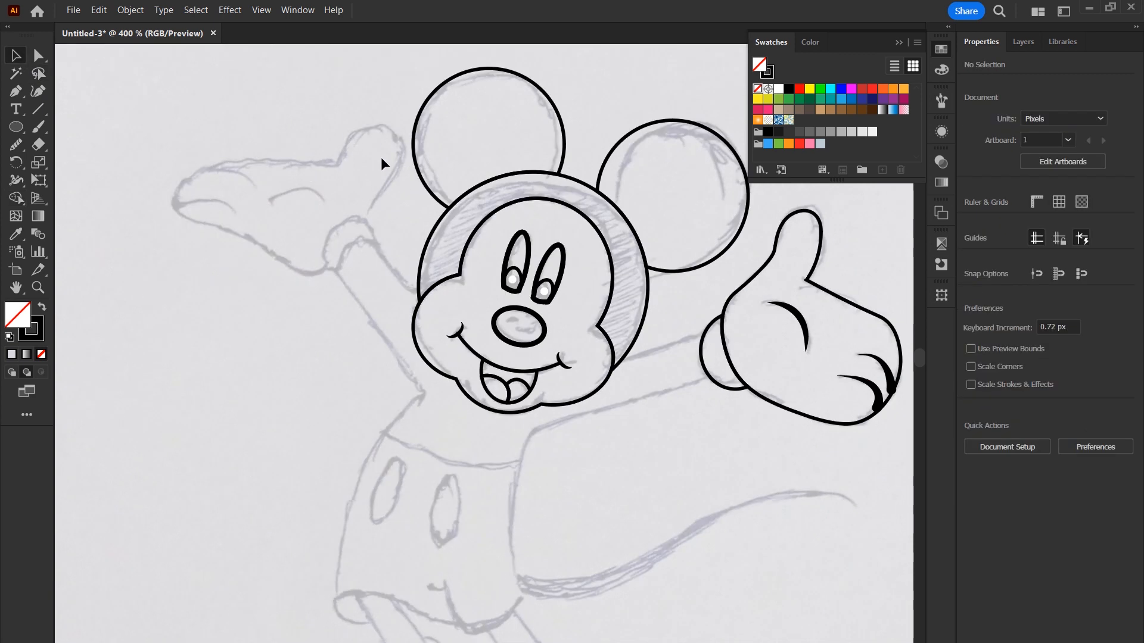
left_click(16, 91)
left_click(332, 163)
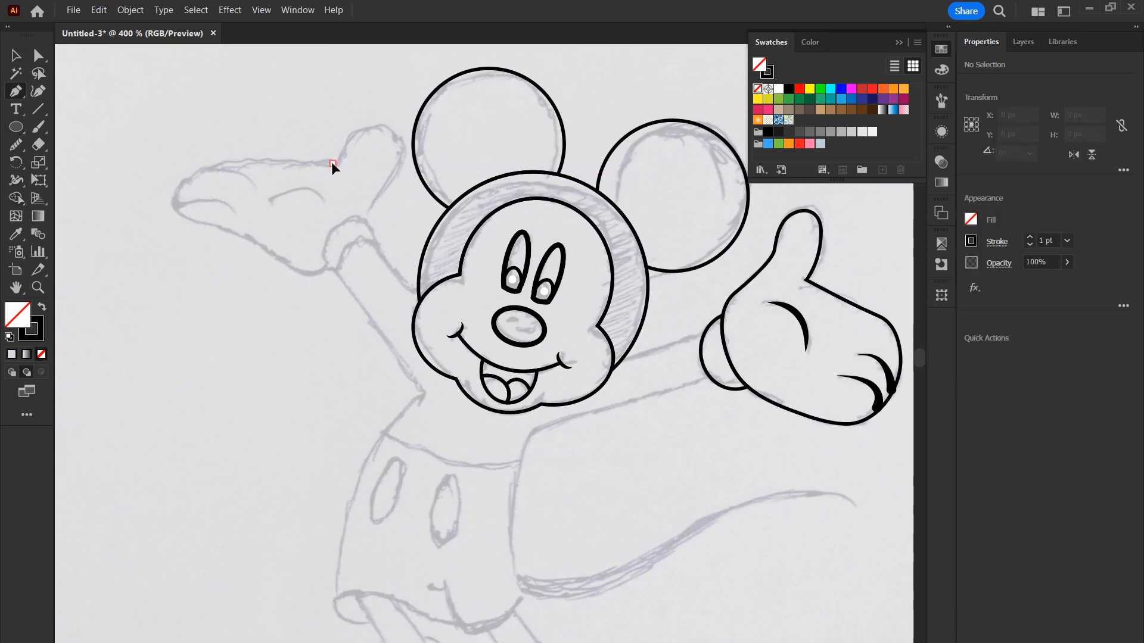
left_click_drag(388, 129, 418, 151)
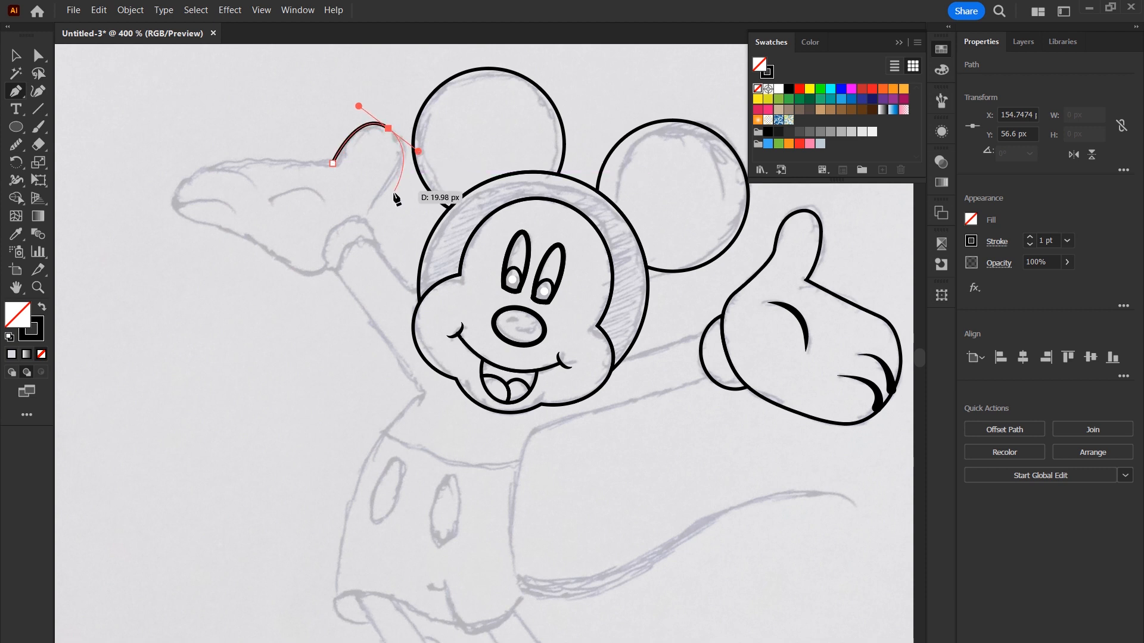
left_click_drag(364, 218, 256, 249)
left_click_drag(187, 219, 143, 208)
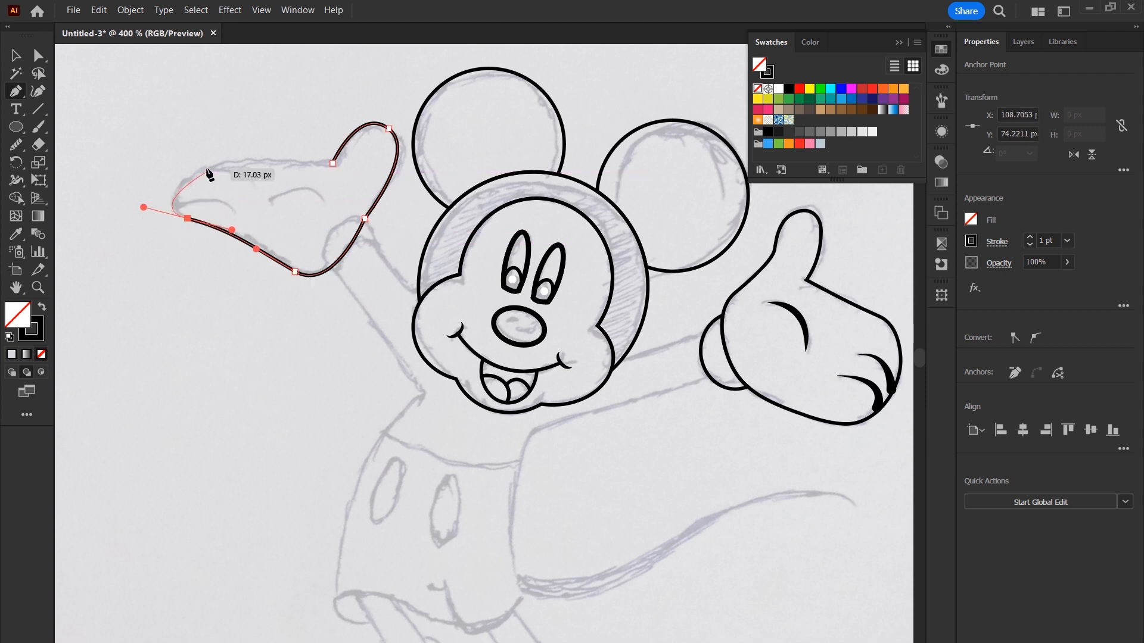
left_click(196, 172)
left_click_drag(333, 163, 441, 177)
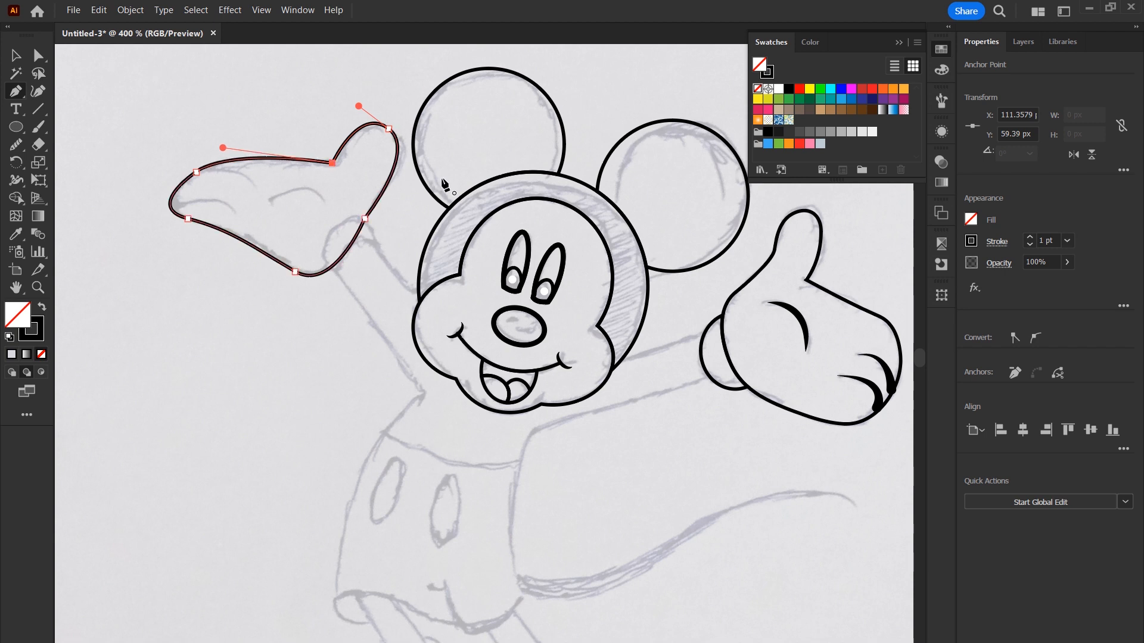
left_click(16, 57)
left_click(288, 327)
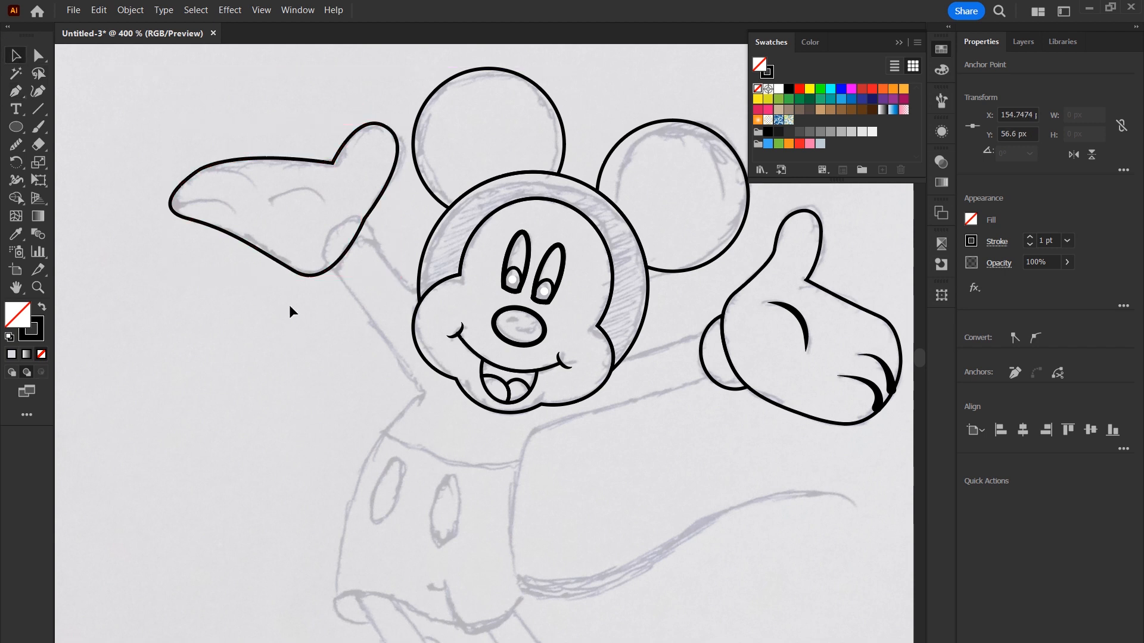
Smooth the left-hand glove's outline near the fingertips with the Smooth tool.
left_click(277, 265)
left_click(16, 145)
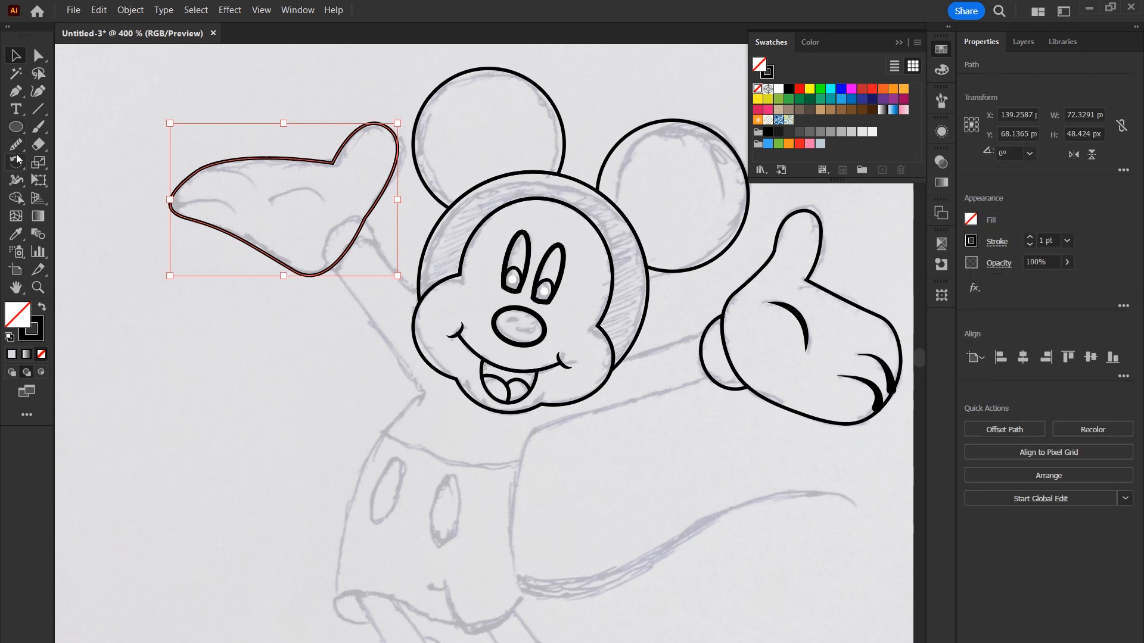
left_click_drag(179, 174, 211, 166)
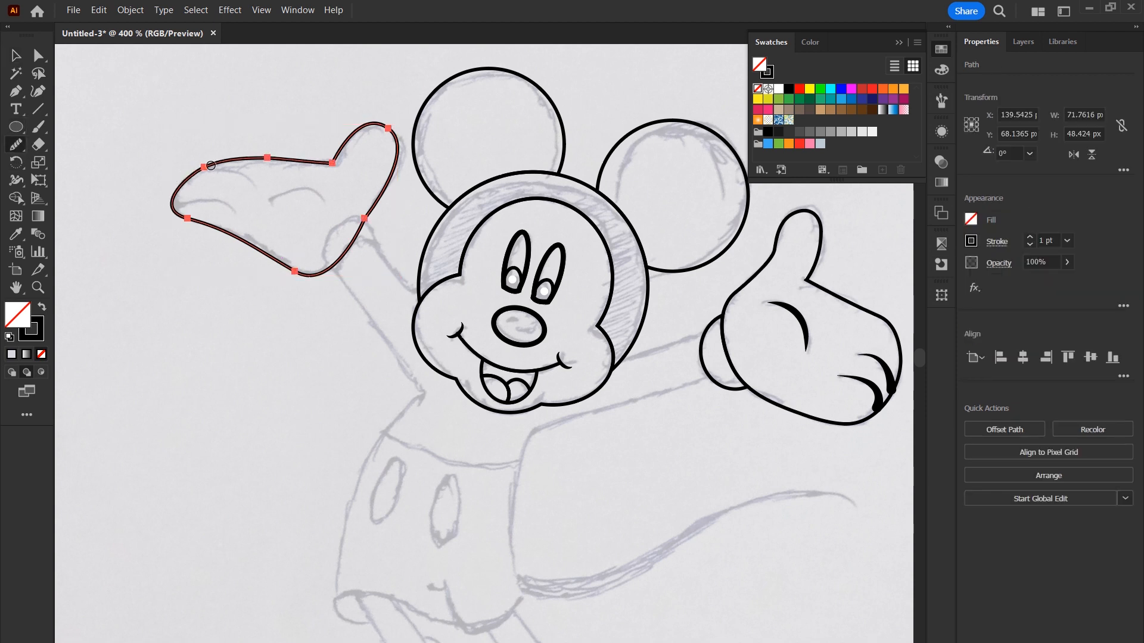
left_click(17, 56)
Copy the right-hand glove's tapered palm crease to the left-hand glove's upper finger and angle it along the finger.
left_click_drag(780, 309, 221, 175)
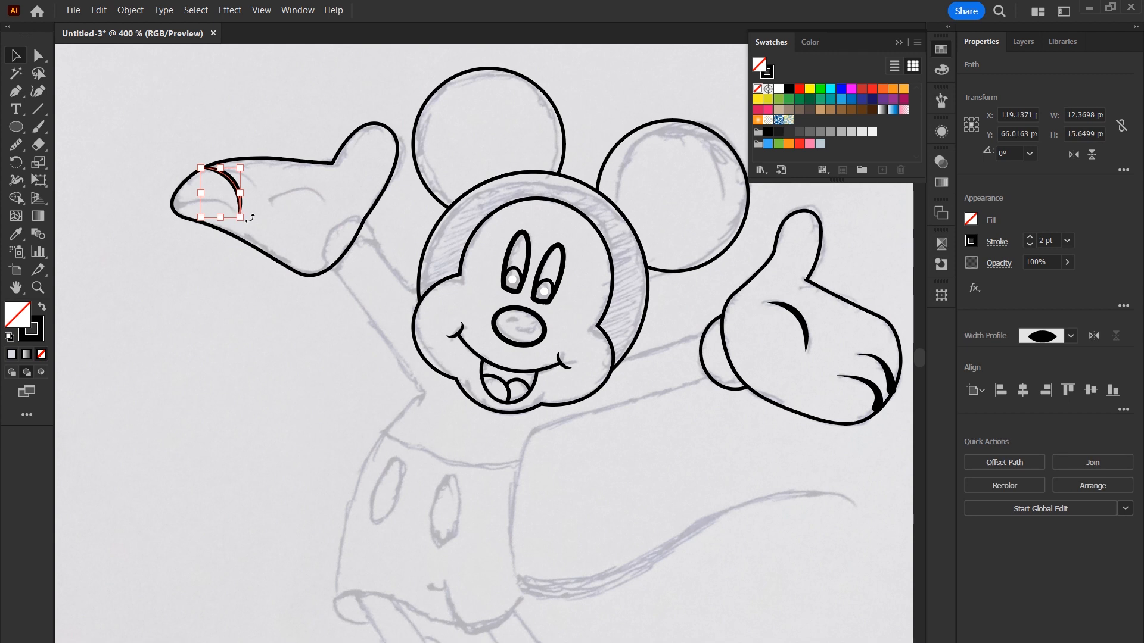
key("z")
left_click(48, 56)
left_click_drag(238, 217, 253, 196)
Add a second tapered crease on the left-hand glove's lower finger and reshape its inner end by adjusting the anchor handle.
left_click_drag(259, 142, 210, 216)
key("v")
key("a")
left_click(214, 206)
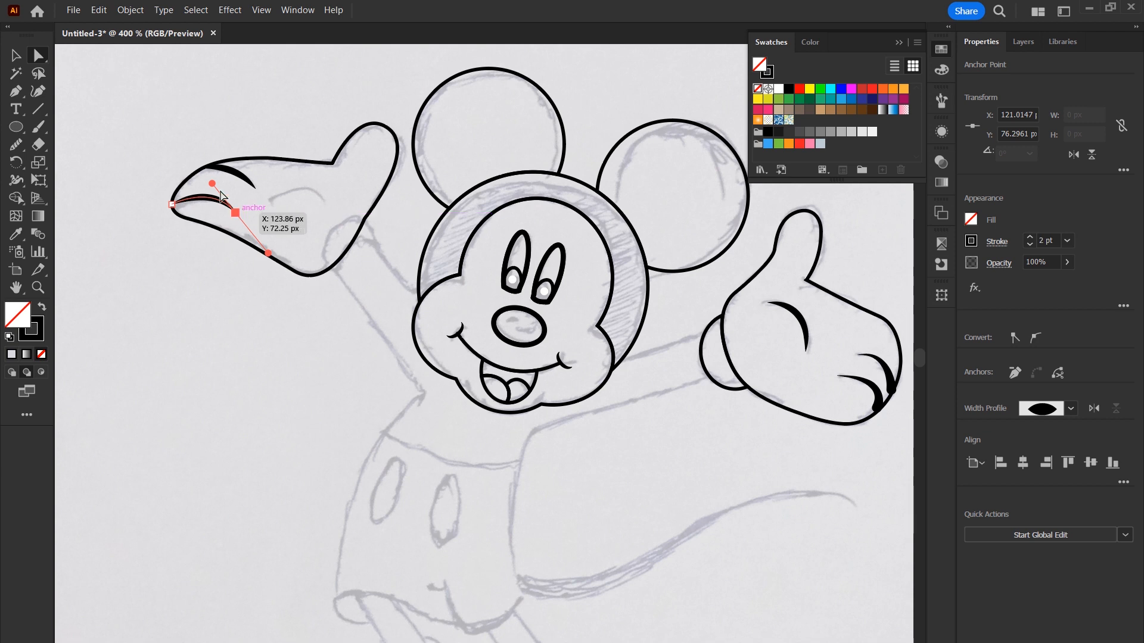
left_click_drag(268, 253, 276, 245)
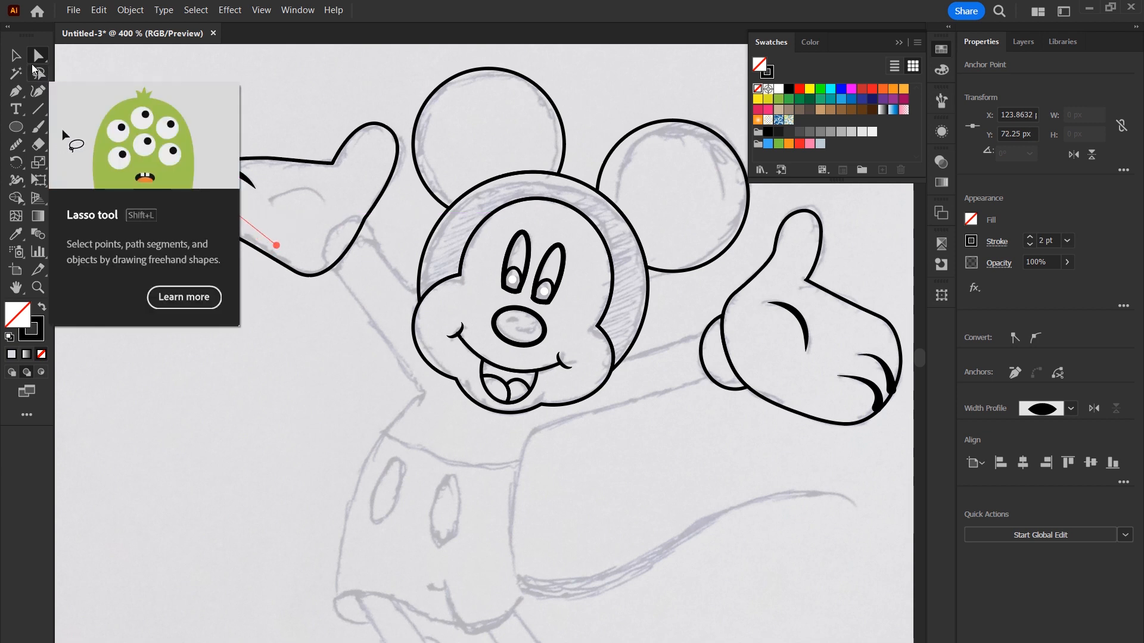
key("v")
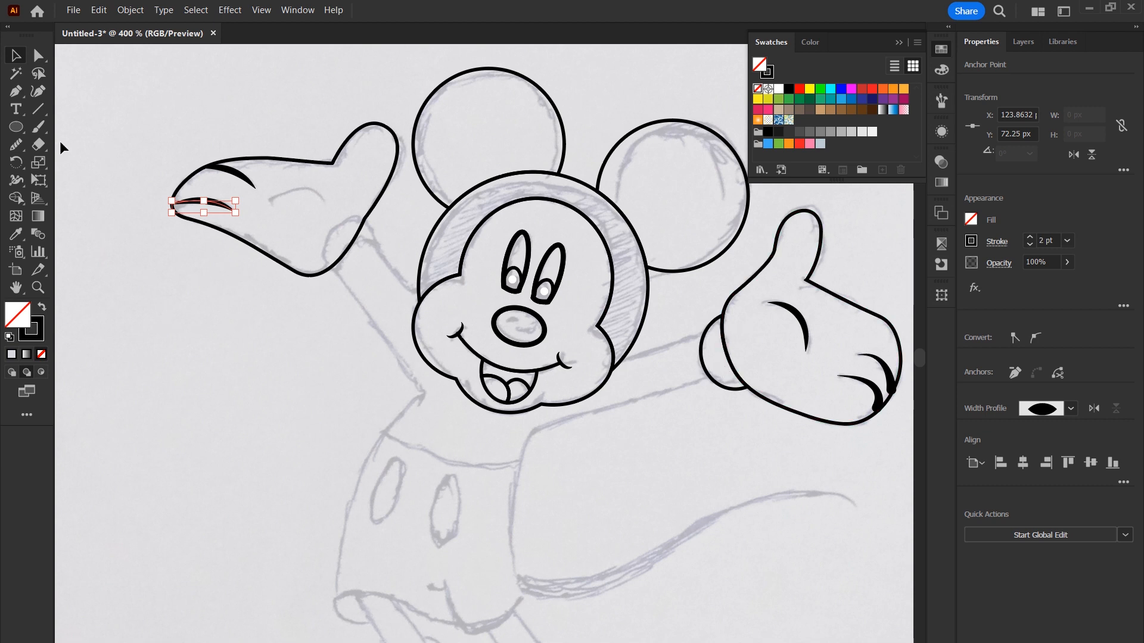
Draw an ellipse about 26 by 29 px over the left-hand glove's wrist for the cuff.
left_click(17, 128)
left_click_drag(403, 216, 318, 305)
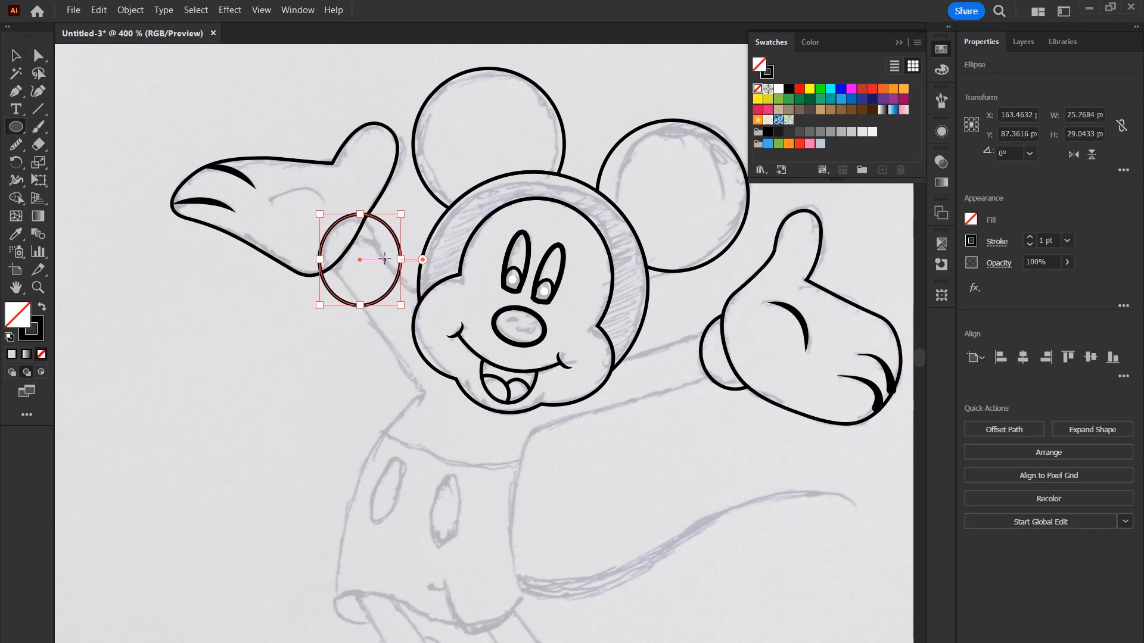
left_click(16, 54)
Remove the part of the ellipse outside the left-hand glove with the Shape Builder, keeping the cuff piece inside the wrist.
left_click_drag(255, 337, 360, 235)
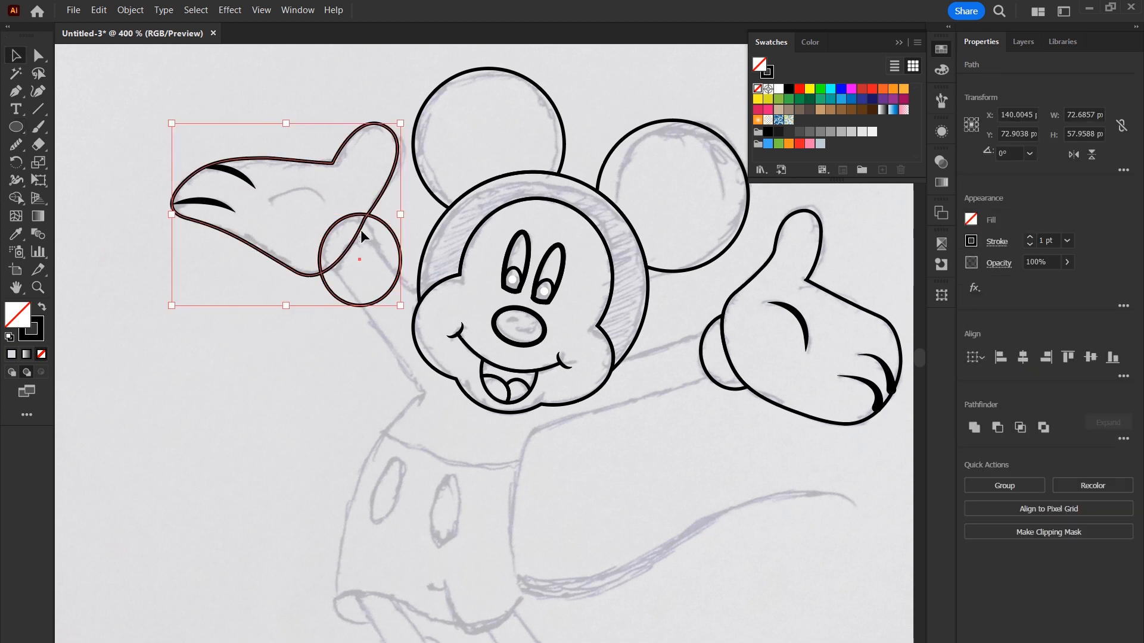
left_click(21, 197)
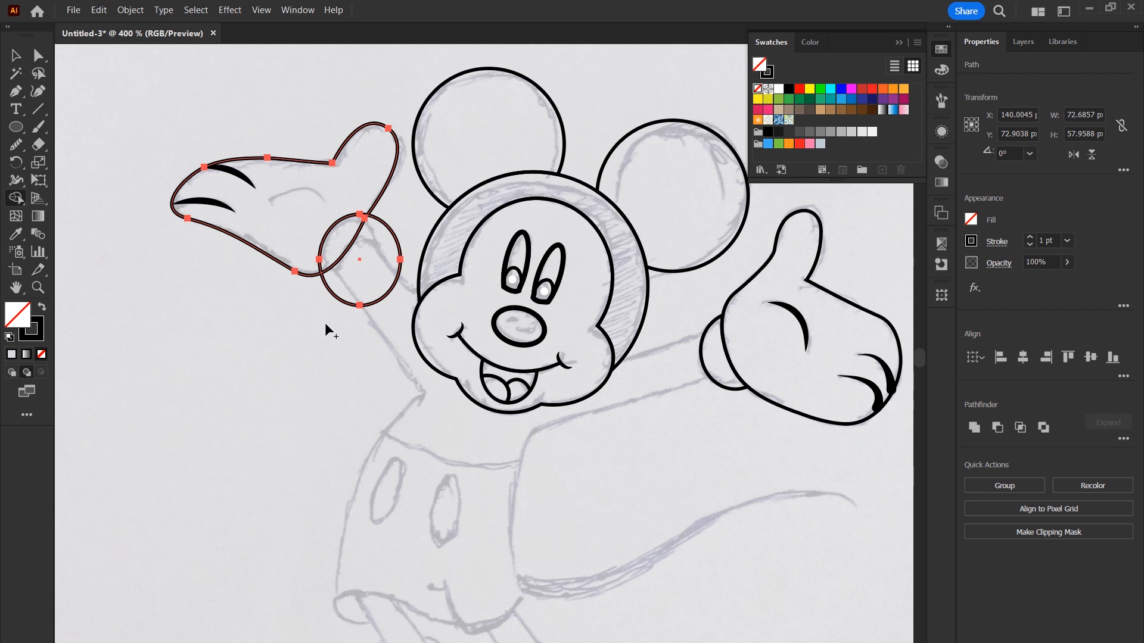
left_click(369, 267, "alt")
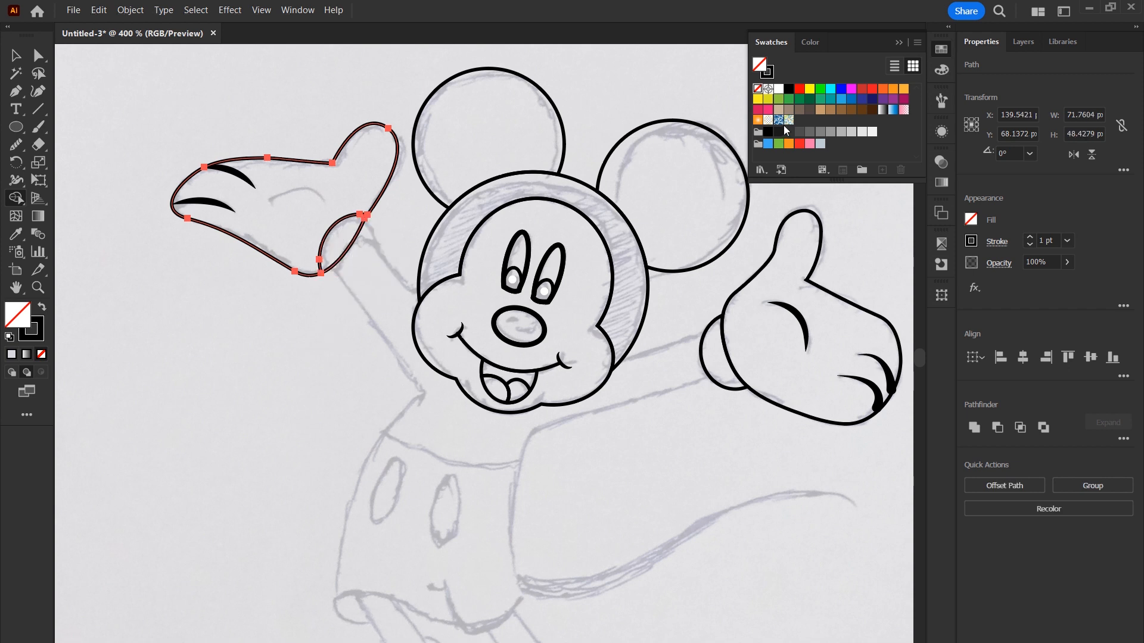
left_click_drag(343, 239, 255, 222)
key("v")
left_click(259, 313)
left_click(353, 244)
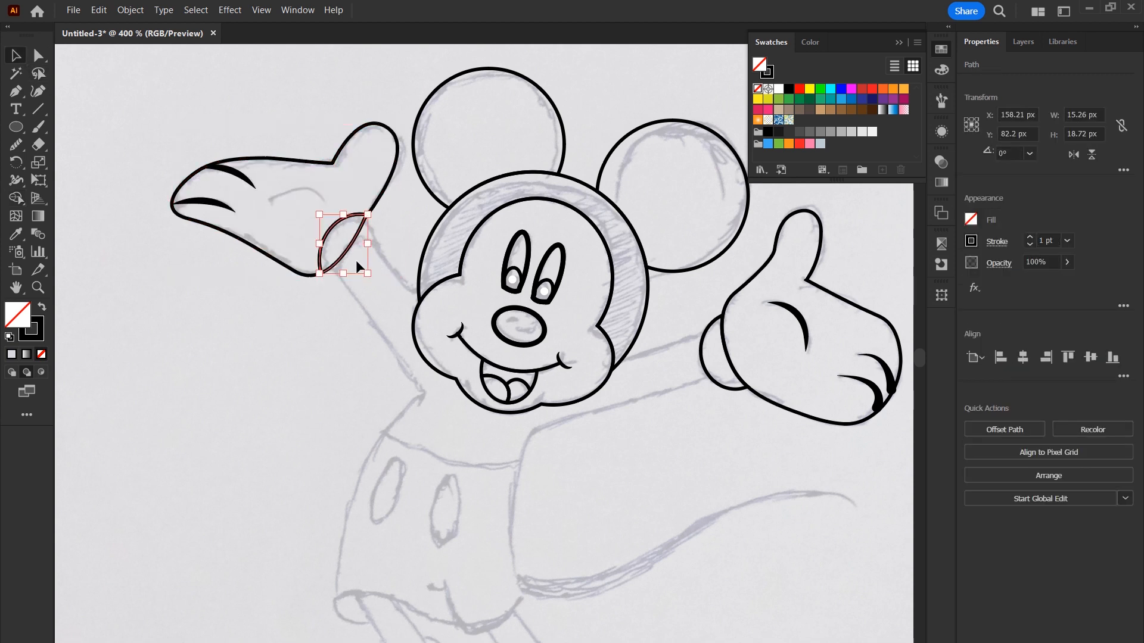
Begin the body outline with the Pen tool, tracing the raised left arm's upper edge from the cuff to the cheek.
mouse_move(359, 268)
left_mouse_down()
mouse_move(474, 403)
mouse_move(441, 403)
left_mouse_up()
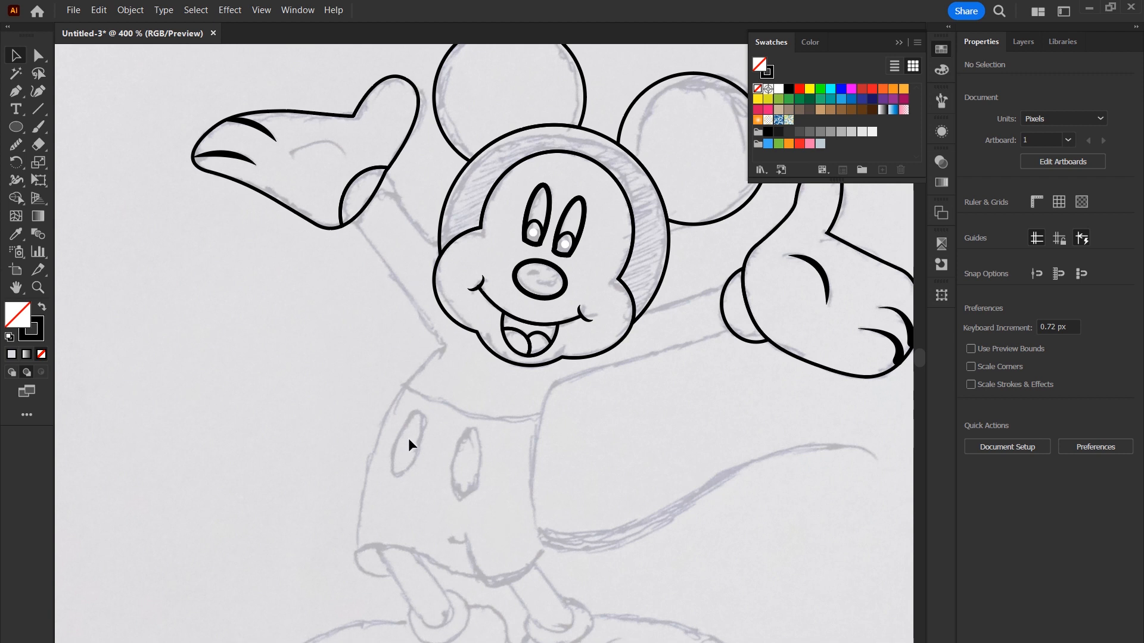
left_click_drag(599, 451, 630, 483)
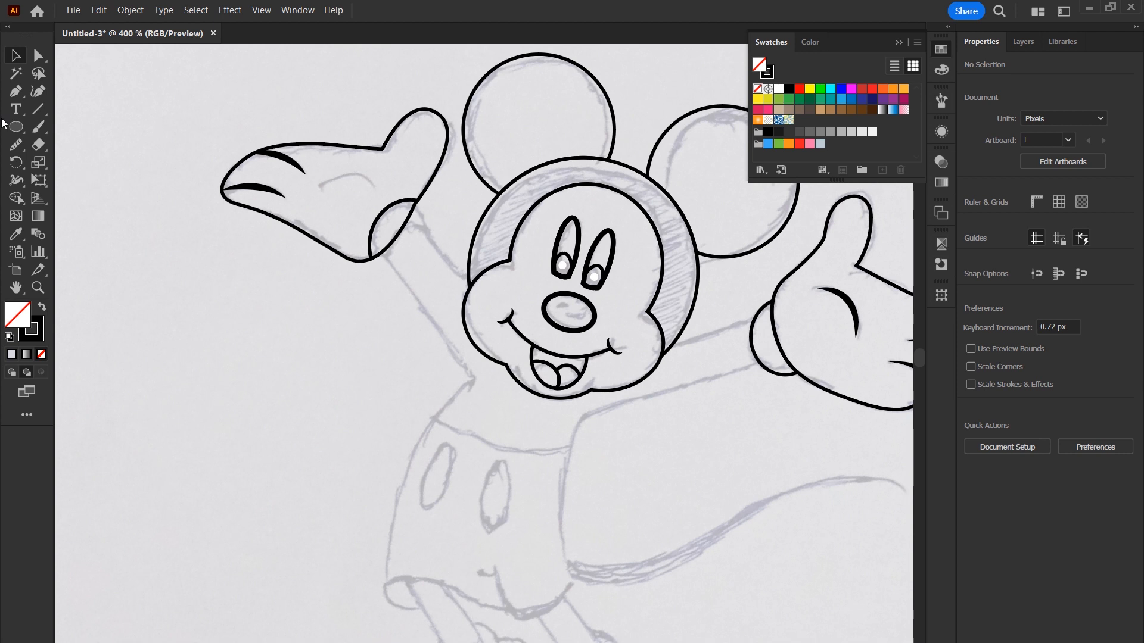
left_click(15, 91)
left_click(414, 204)
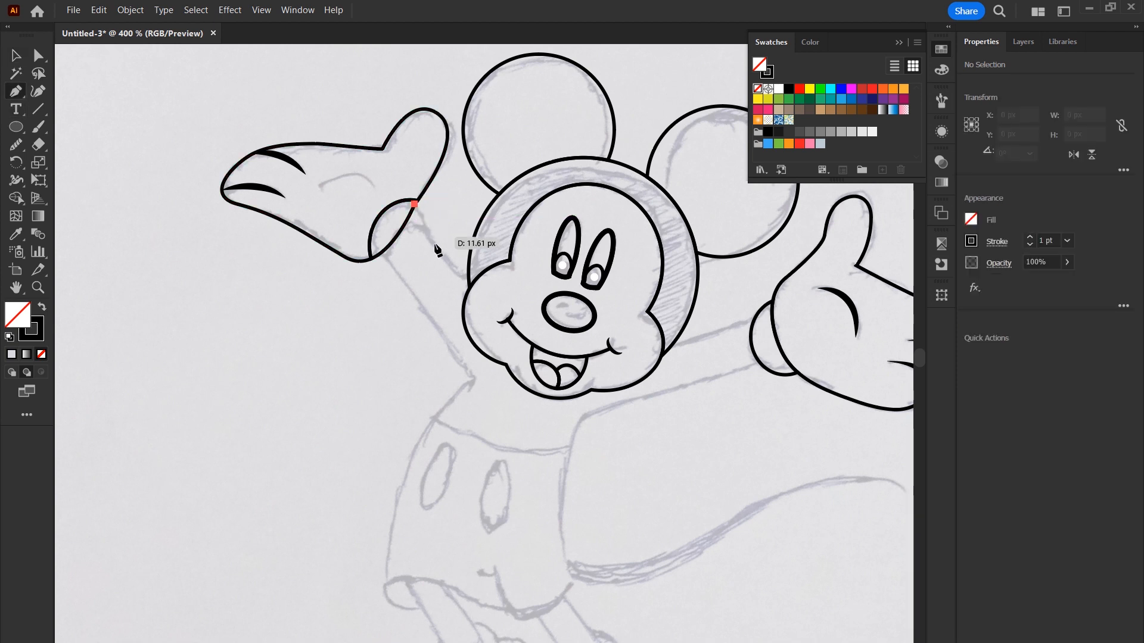
left_click_drag(469, 281, 501, 294)
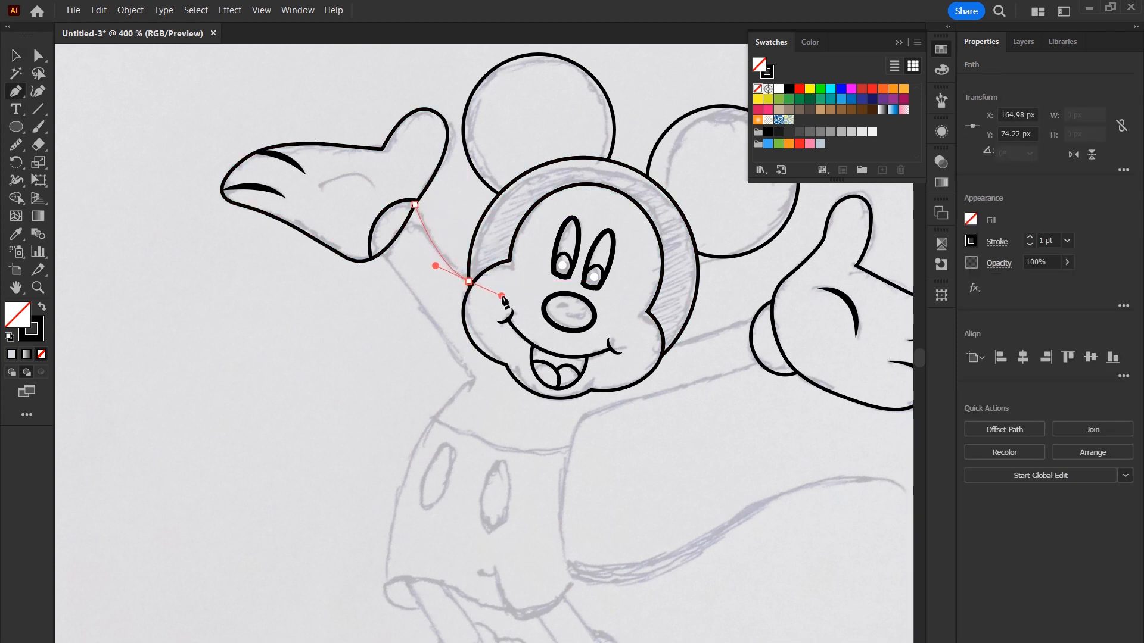
Continue the body outline across the face, out along the right arm, around its wrist and back to the shoulder.
left_click(644, 353)
left_click(757, 316)
left_click(772, 361)
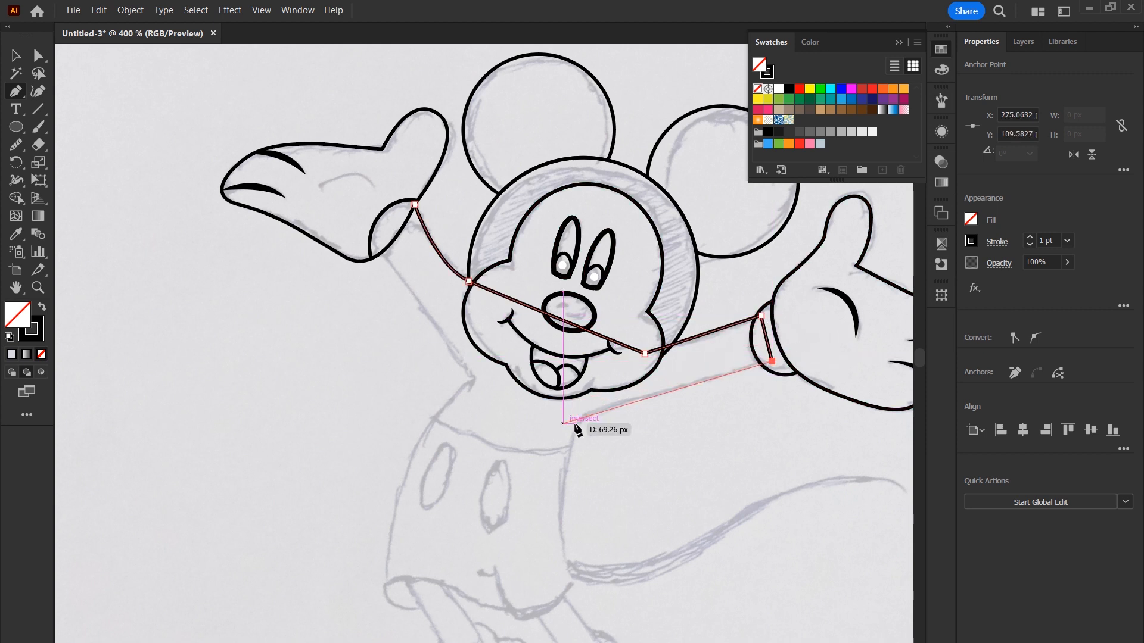
left_click_drag(591, 413, 579, 423)
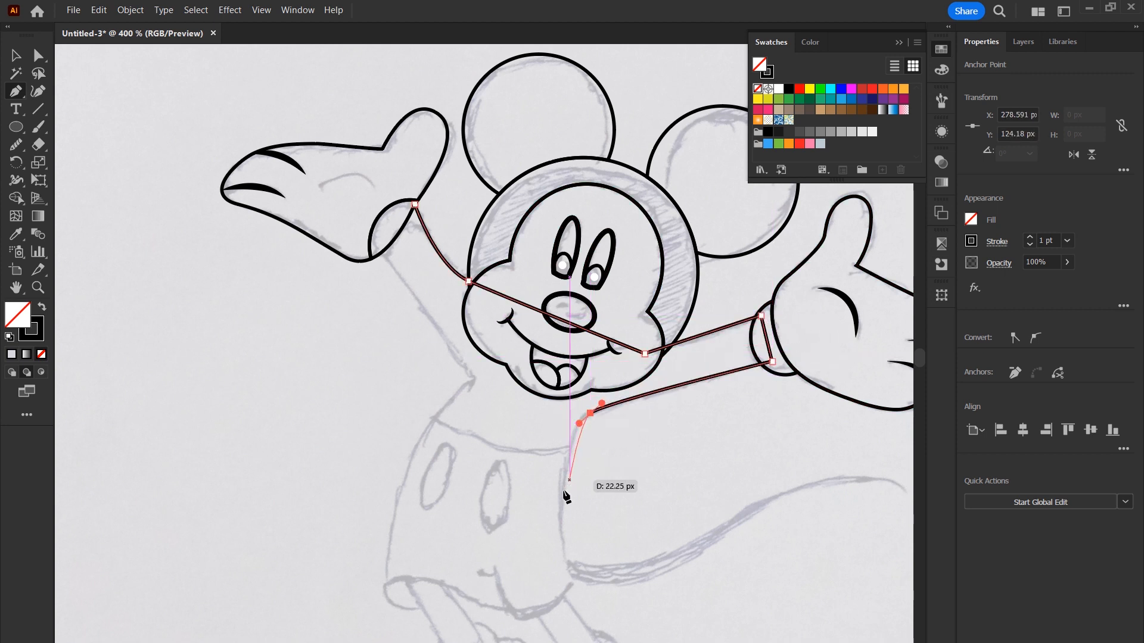
Extend the body outline down the right side of the torso and around the right shorts leg to its inner seam.
mouse_move(566, 555)
left_mouse_down()
mouse_move(585, 612)
mouse_move(573, 642)
mouse_move(567, 557)
left_mouse_up()
left_click(571, 588)
left_click_drag(518, 622, 488, 614)
left_click_drag(497, 562, 47, 116)
left_click(18, 56)
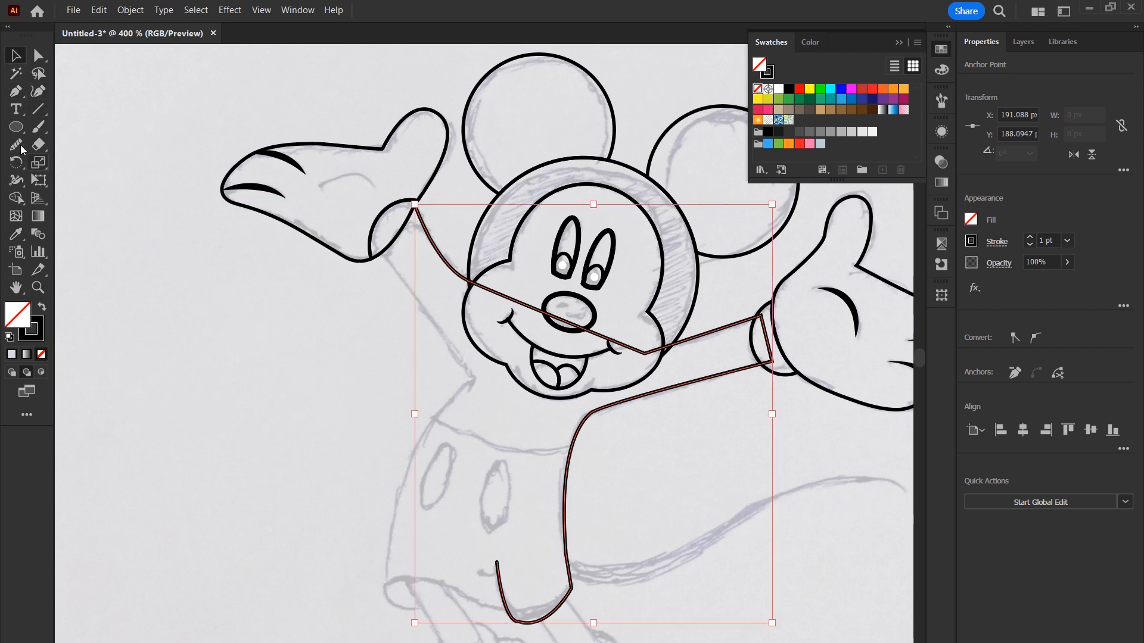
Trace the hem of the left shorts leg as a separate Pen path, curving around its outer corner.
left_click(16, 91)
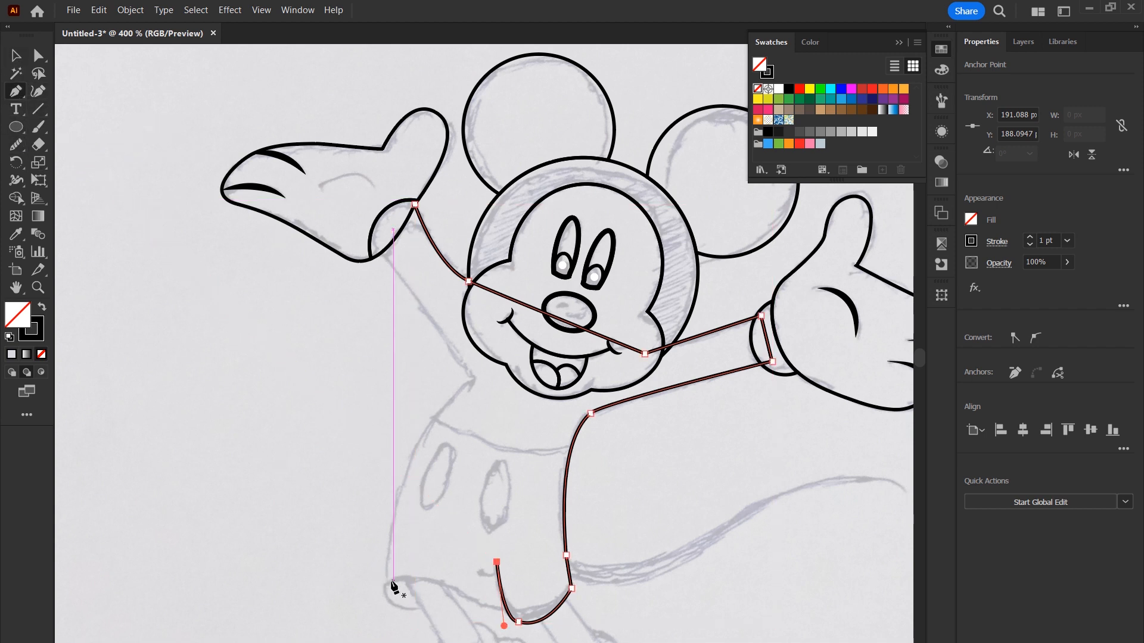
left_click_drag(507, 611, 465, 606)
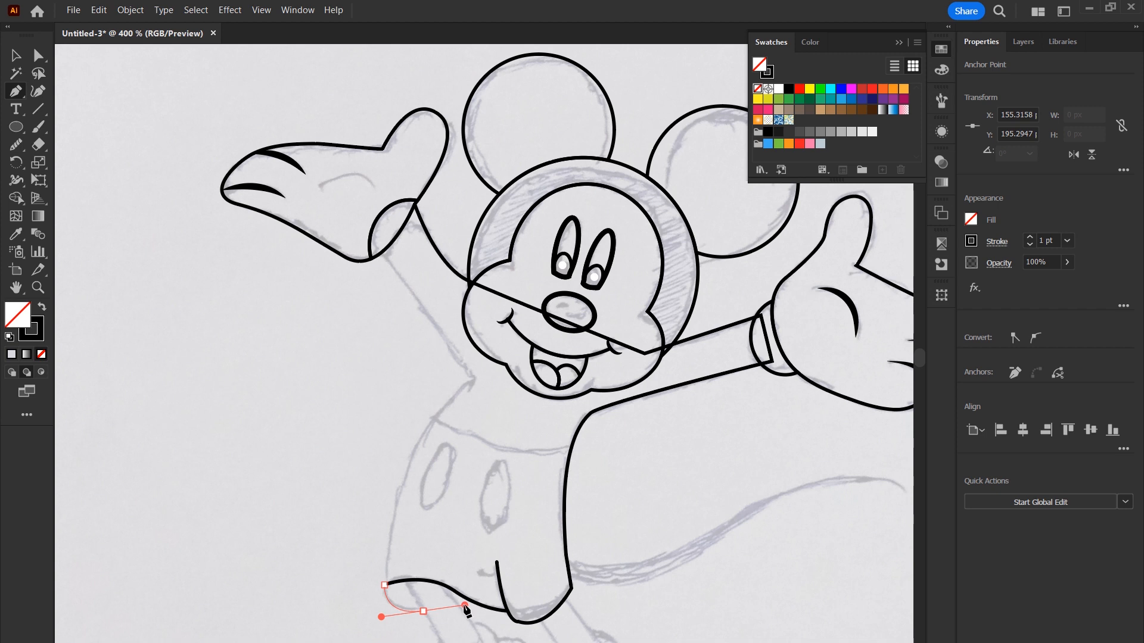
key("v")
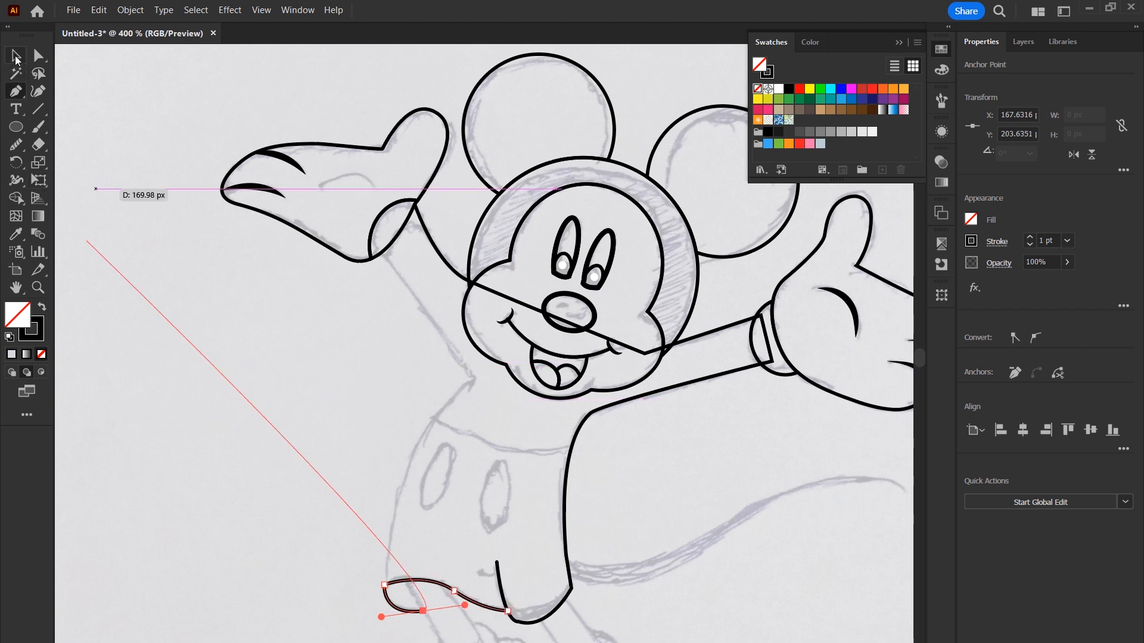
Trace the raised left arm's lower edge from the cuff to the armpit and on down the left torso side to the shorts hem with the Pen tool.
left_click(16, 91)
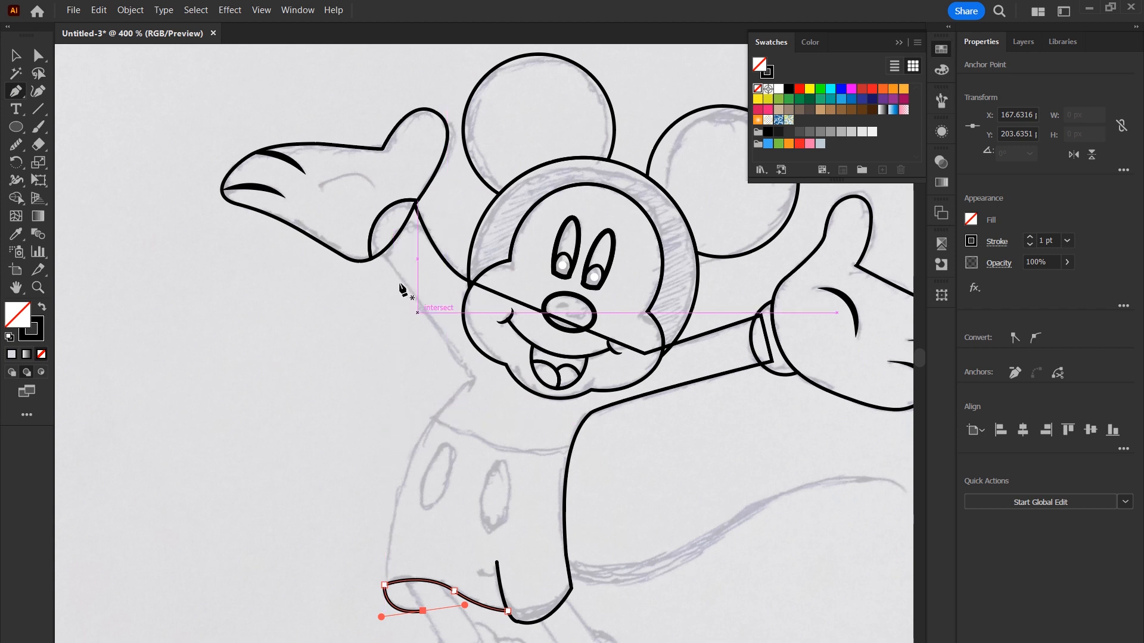
left_click(382, 249, "ctrl")
left_click(376, 244)
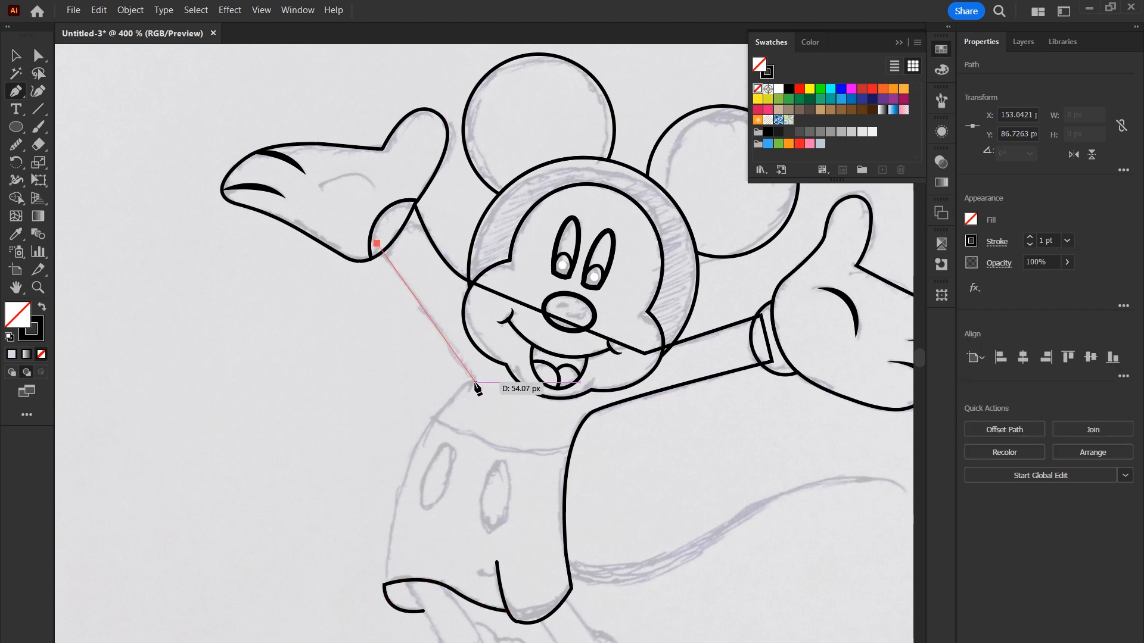
left_click(474, 382)
left_click_drag(384, 585, 379, 642)
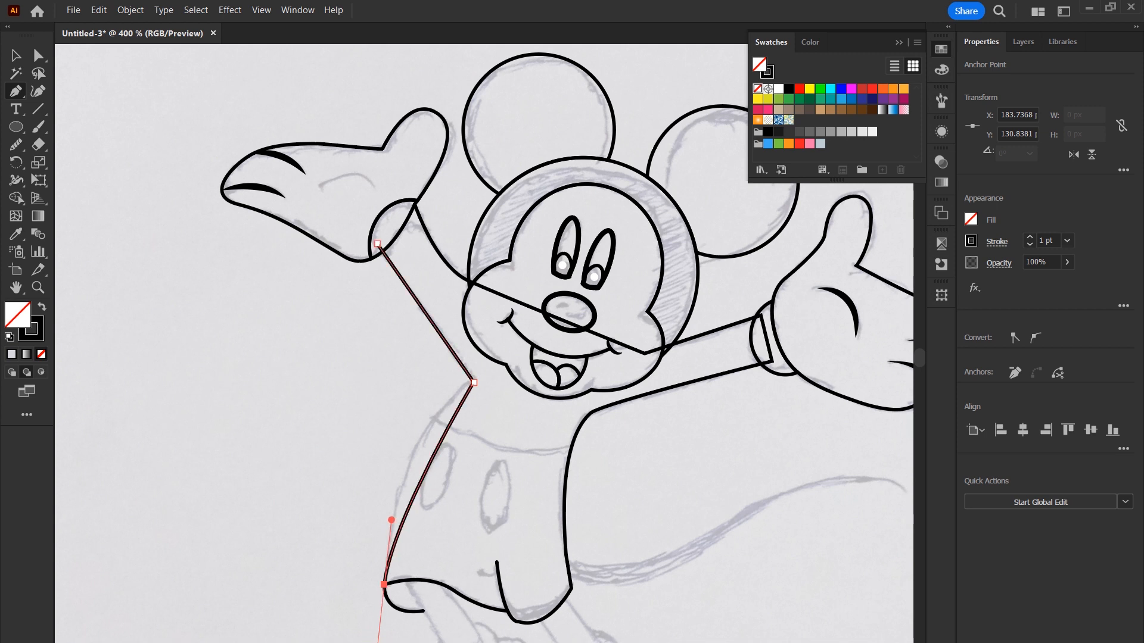
left_click_drag(391, 520, 384, 438)
left_click(384, 438, "ctrl")
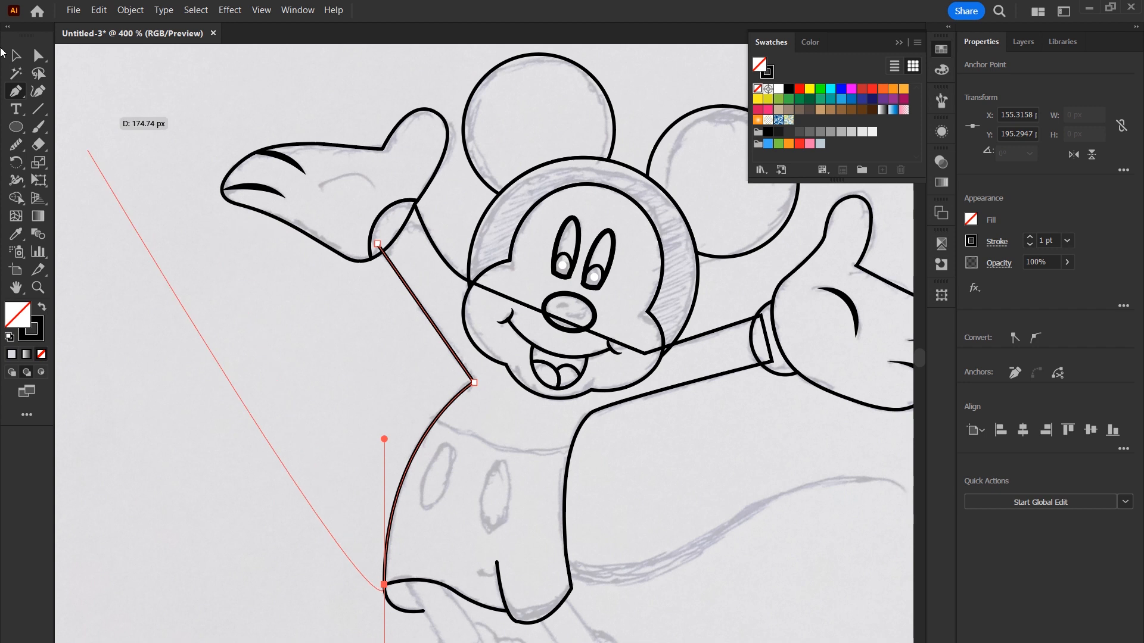
left_click(158, 388, "ctrl")
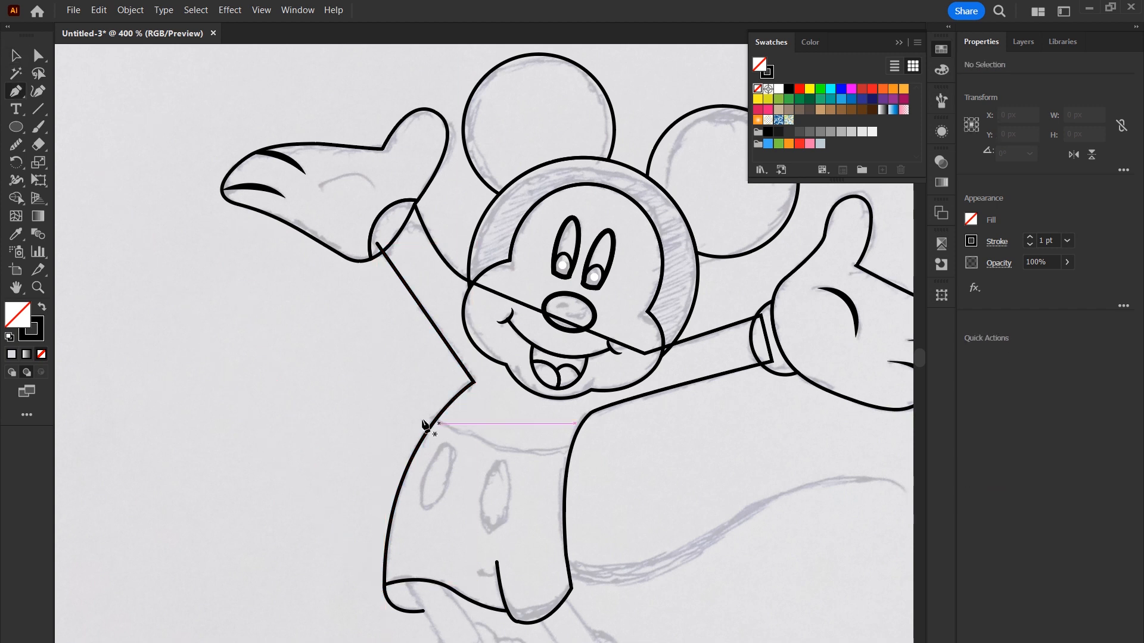
Draw the waistline of the shorts as a curved Pen path crossing both sides of the torso.
left_click(420, 410)
left_click_drag(582, 448, 670, 420)
key("v")
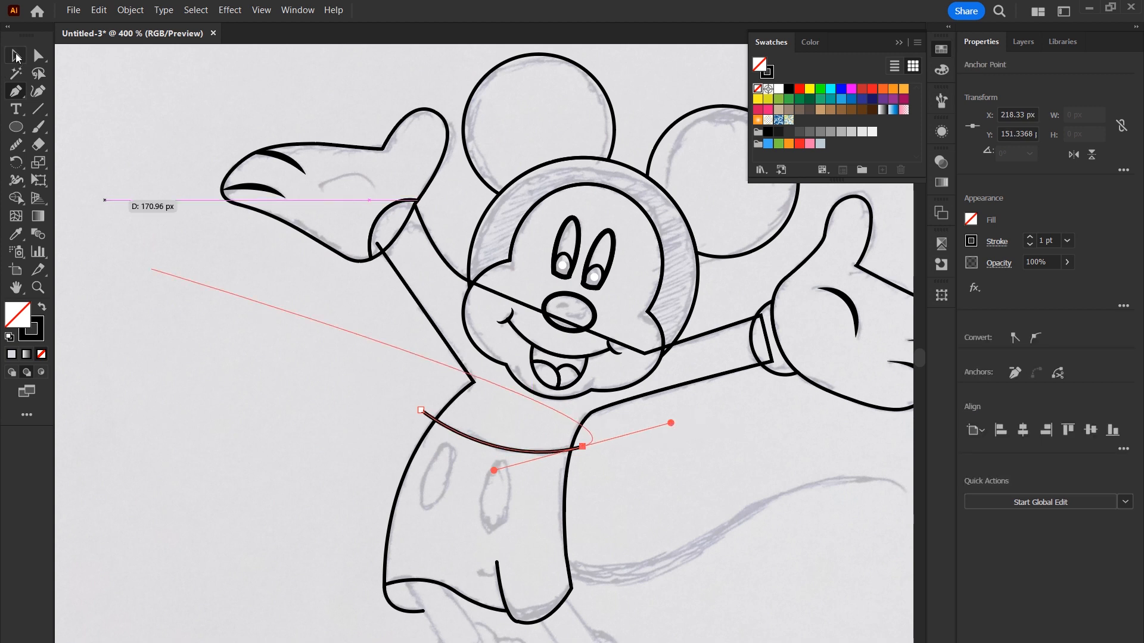
left_click(522, 530)
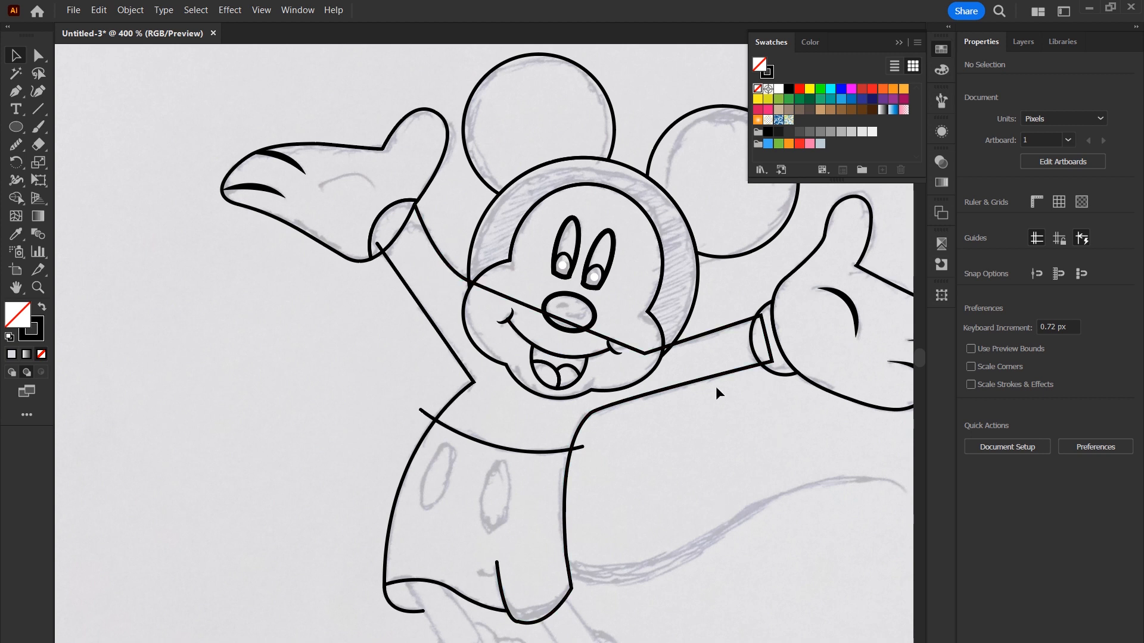
Use the Shape Builder to remove the body line crossing the face and trim the waistline's overhanging ends.
left_click_drag(263, 524, 726, 194)
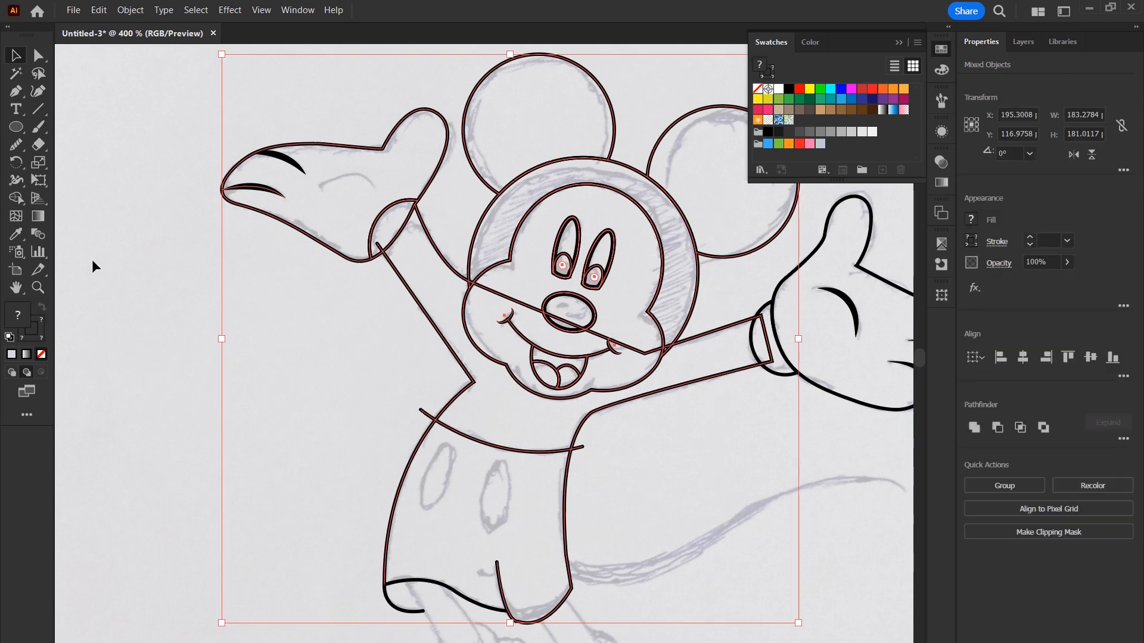
left_click(16, 200)
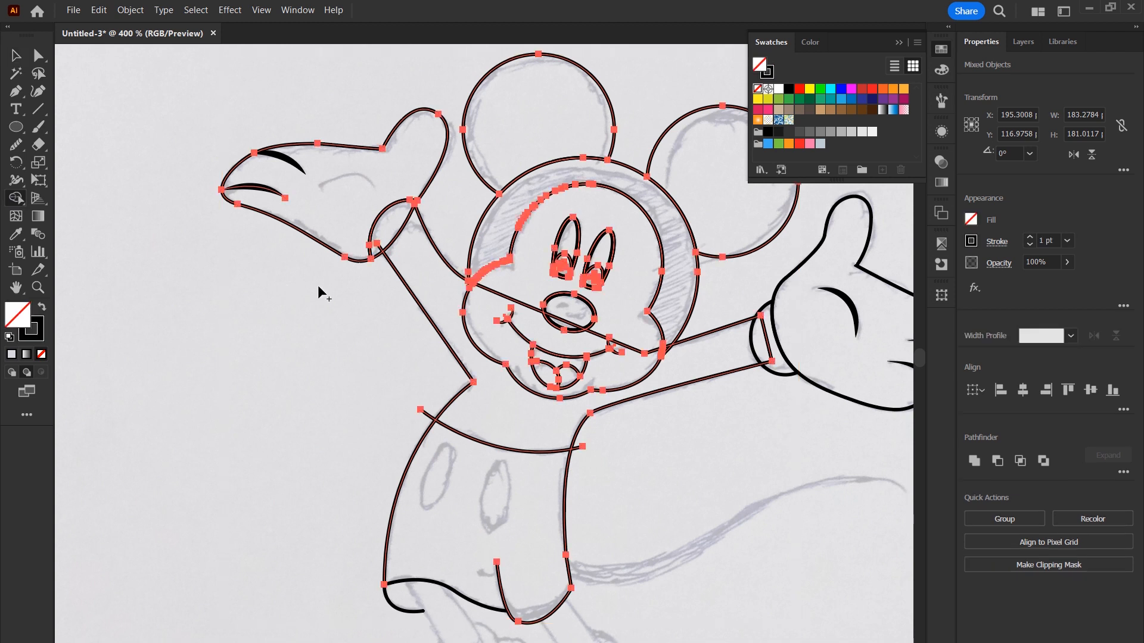
left_click_drag(488, 296, 481, 302)
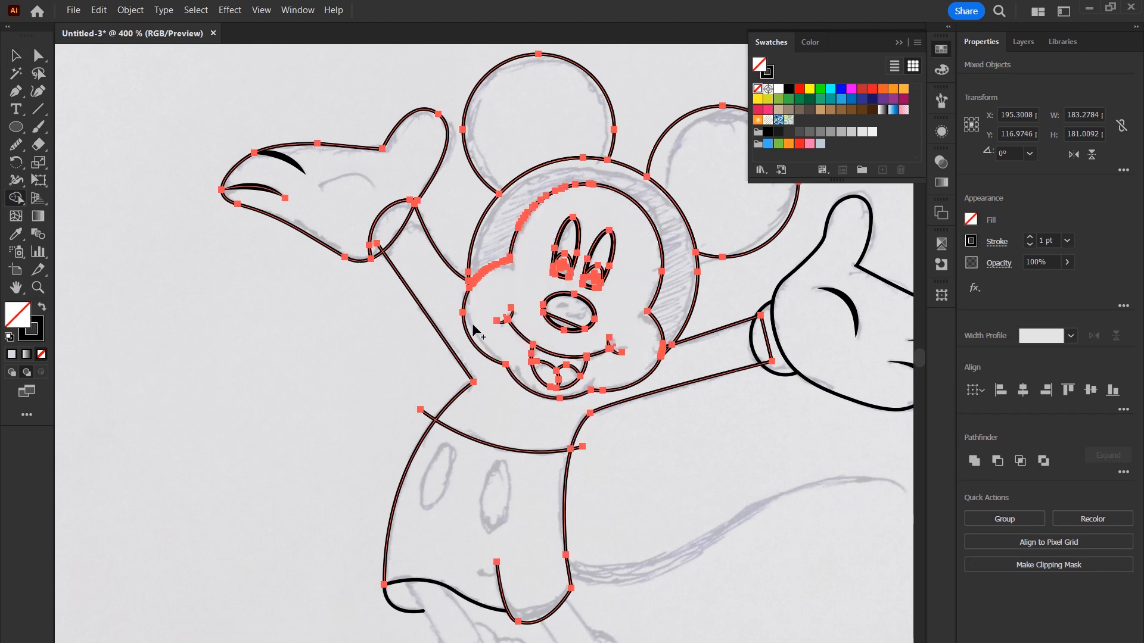
left_click(483, 424)
Extend the end anchor of the left shorts leg's hem slightly past the inner seam.
left_click(38, 55)
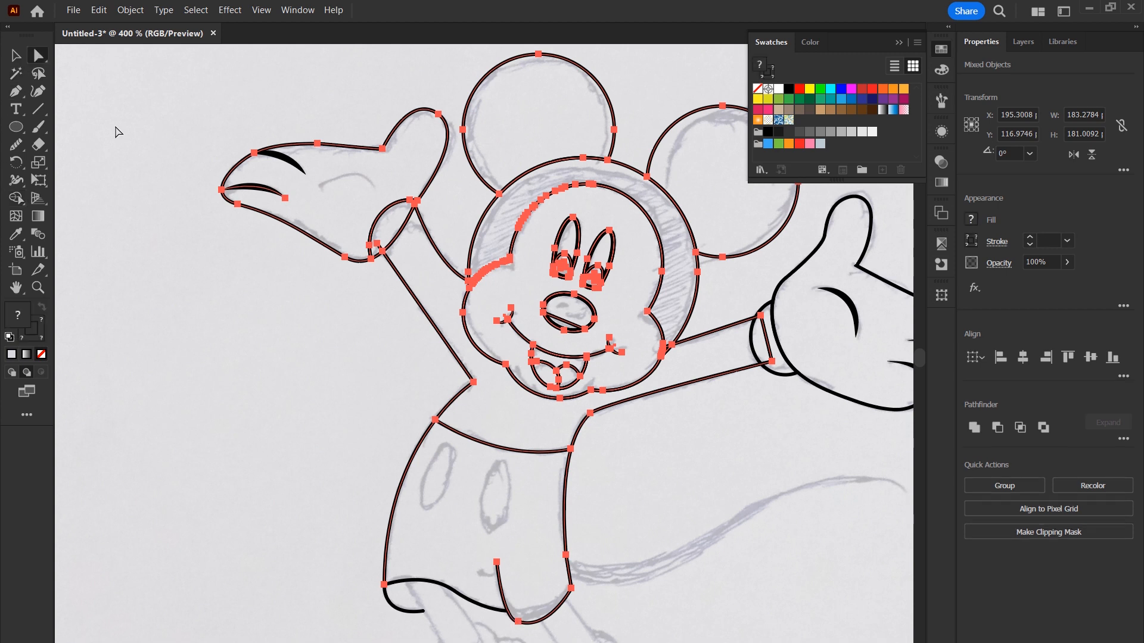
left_click(494, 617)
left_click(506, 614)
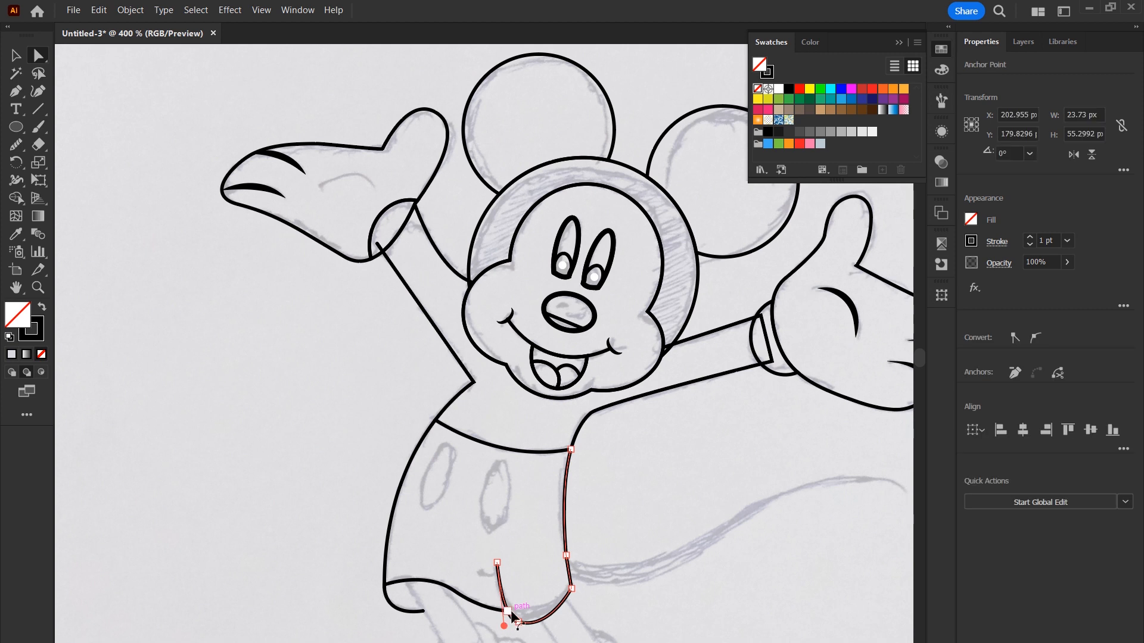
key("z")
left_click_drag(505, 619, 530, 622)
key("a")
left_click(522, 623)
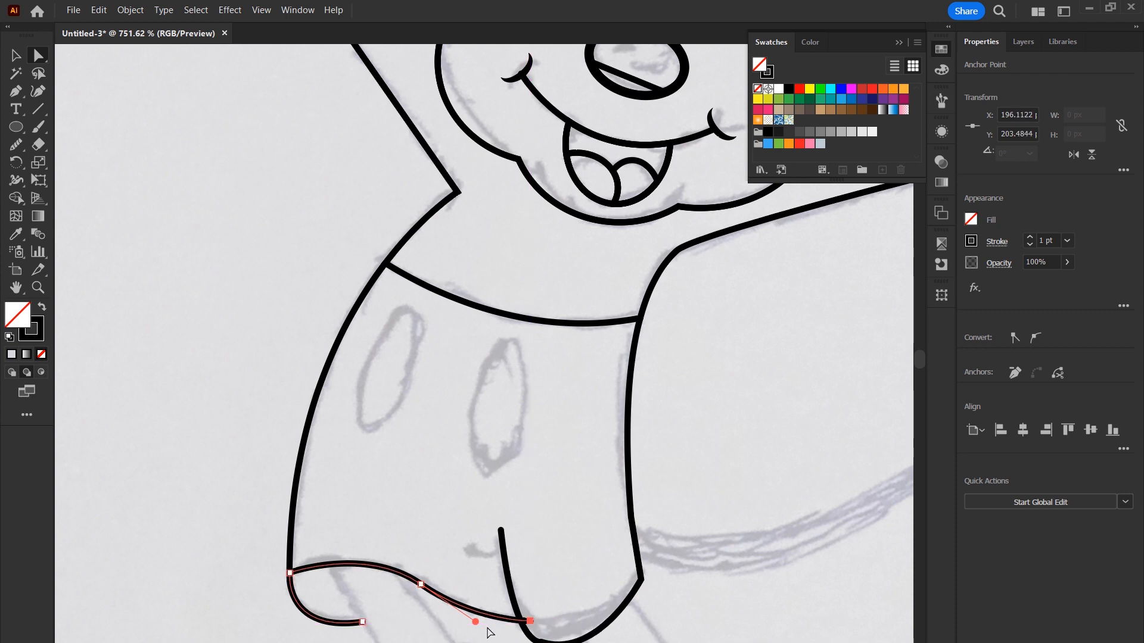
Build the shorts below the waistline as one closed, yellow-filled shape with the Shape Builder.
key("v")
mouse_move(133, 199)
left_mouse_down()
mouse_move(357, 357)
mouse_move(626, 584)
mouse_move(724, 642)
left_mouse_up()
left_click(16, 198)
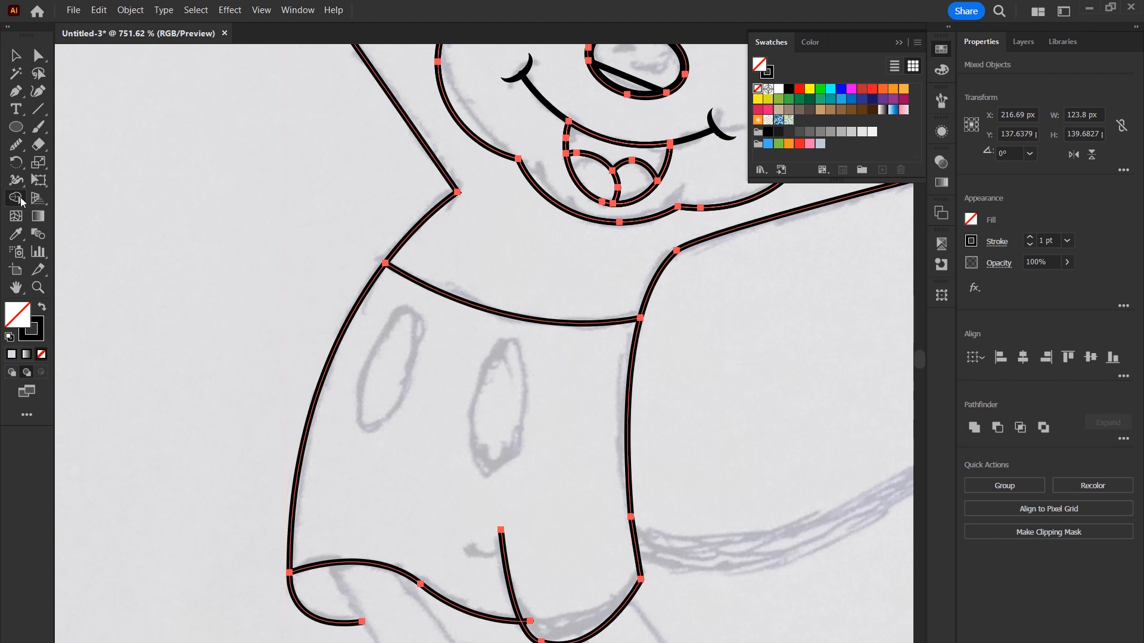
left_click(809, 88)
left_click(541, 434)
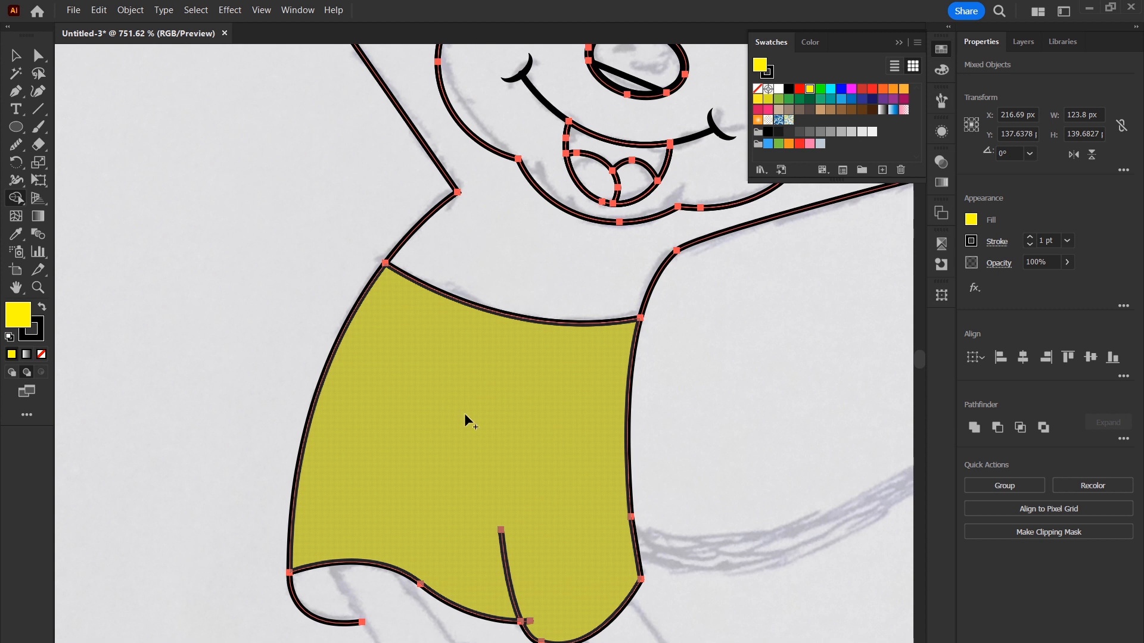
key("ctrl")
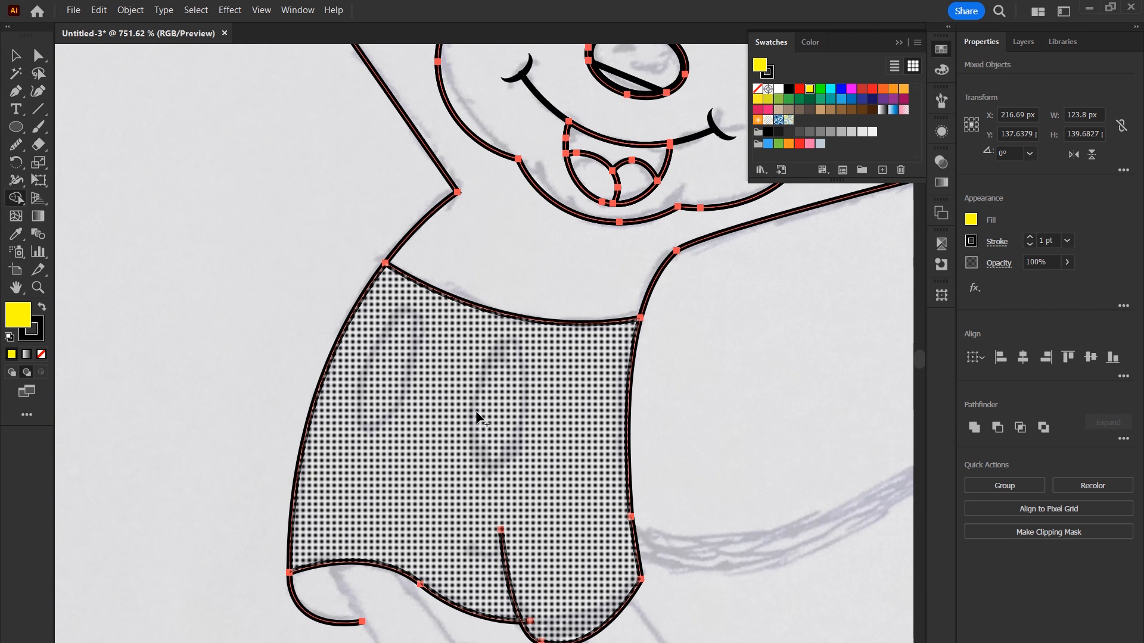
left_click(476, 412)
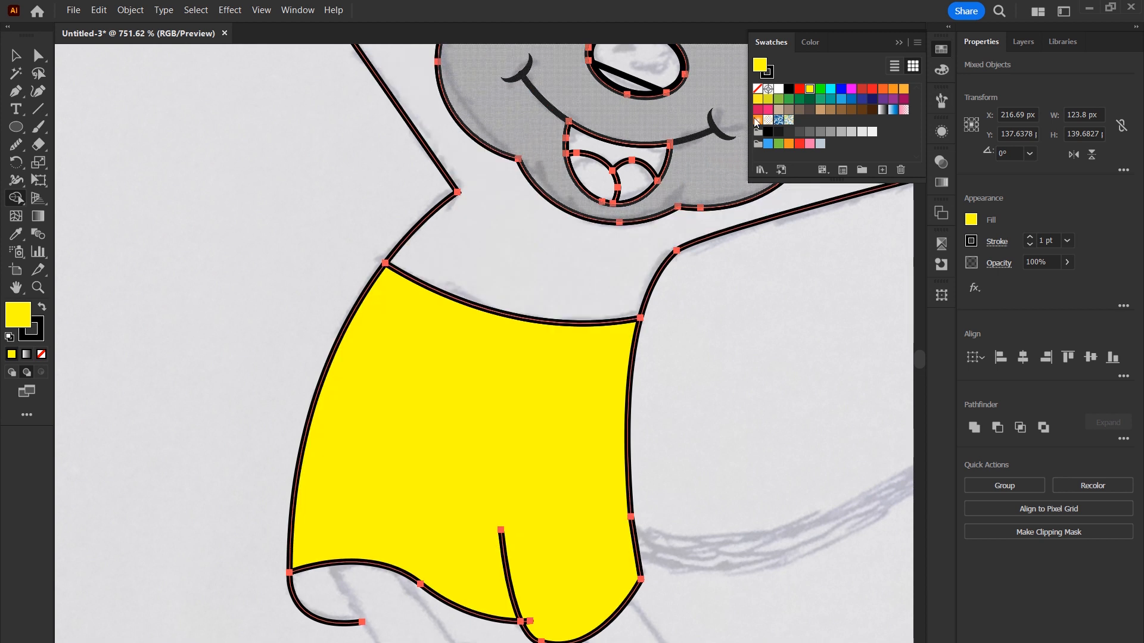
Set the shorts shape's fill to none, keeping only its black outline.
left_click(778, 88)
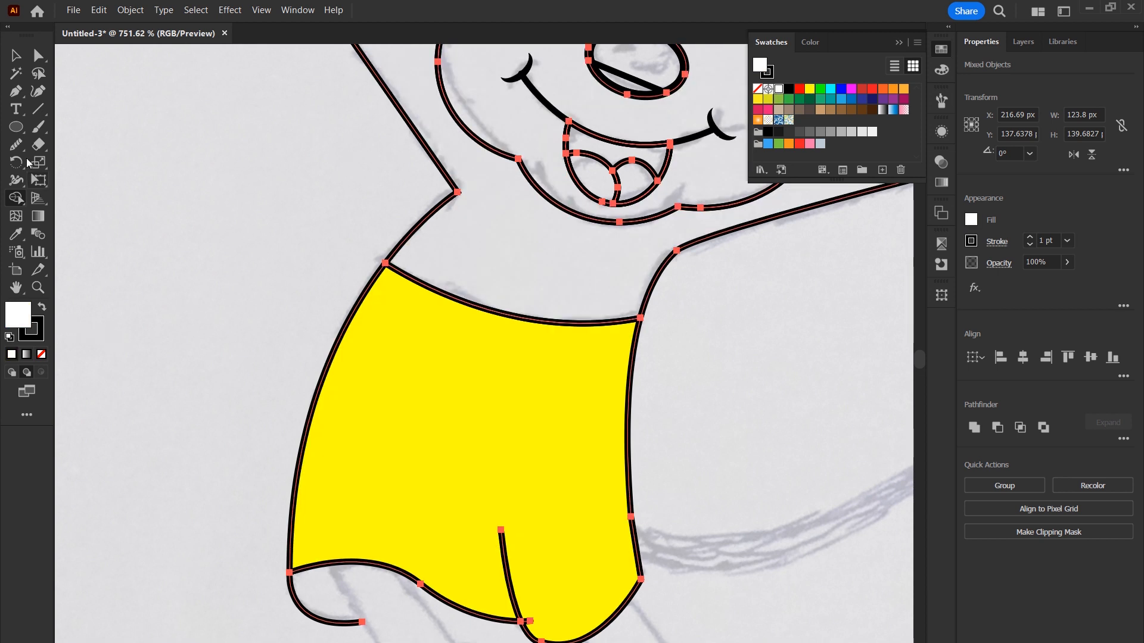
left_click(17, 55)
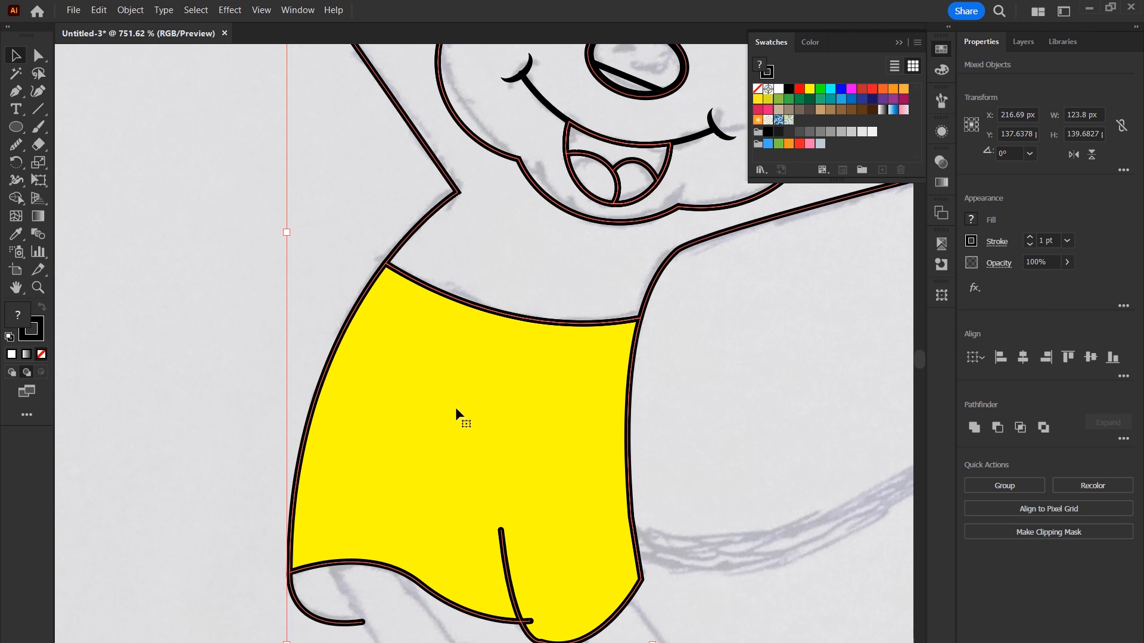
left_click(209, 395)
left_click(325, 379)
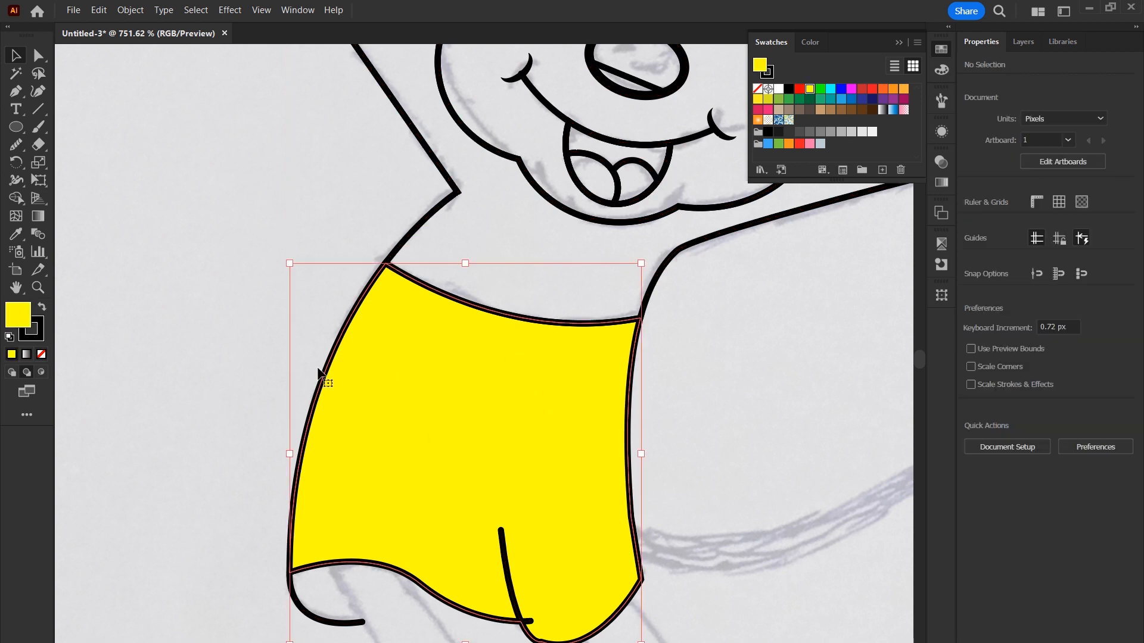
left_click(41, 354)
left_click(234, 386)
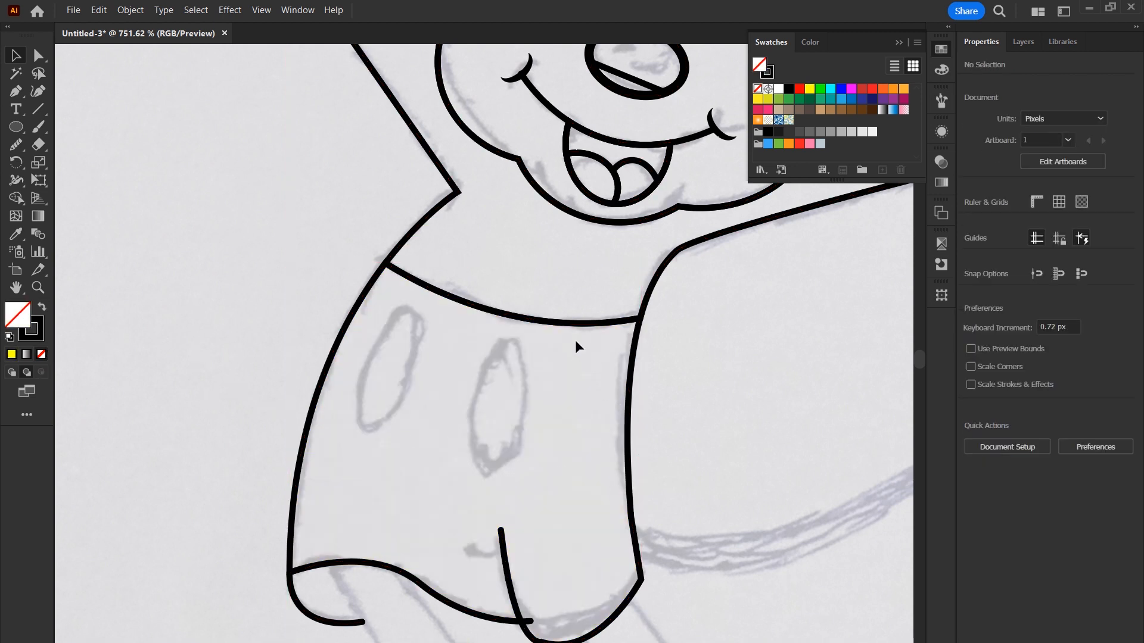
left_click_drag(578, 325, 483, 312)
key("ctrl+z")
left_click_drag(634, 414, 569, 422)
key("ctrl+z")
Delete the leftover hem stub sticking out past the inner seam of the shorts.
left_click(718, 516)
left_click(529, 621)
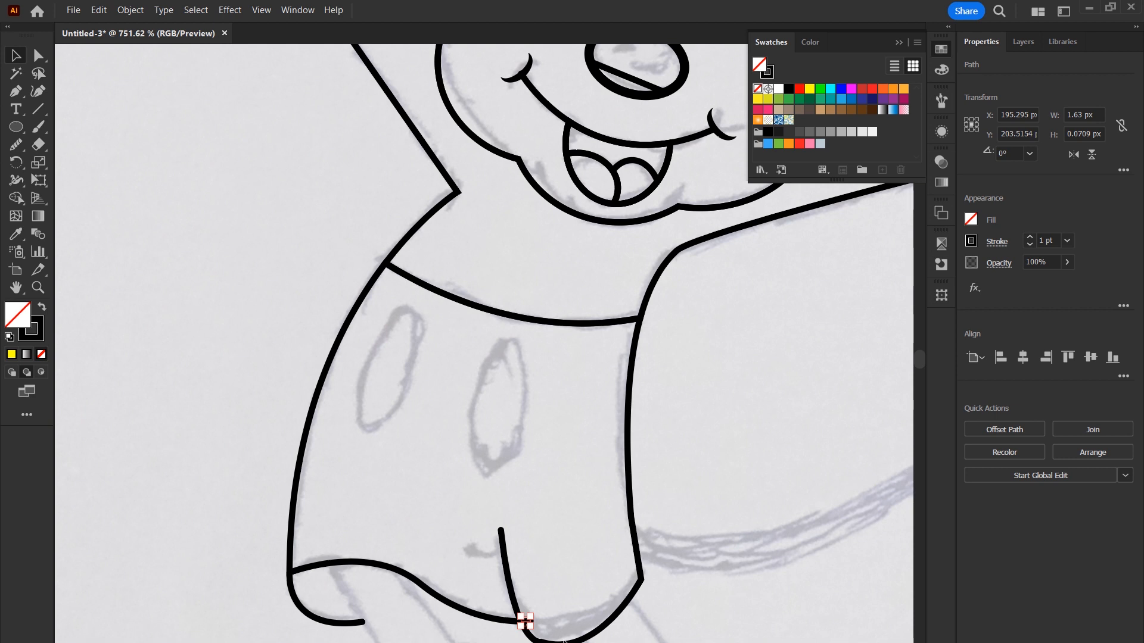
left_click(733, 468)
Draw a slightly tilted ellipse about 12 by 21 px over the right shorts button and duplicate it onto the left button.
scroll(736, 474, "down", 5)
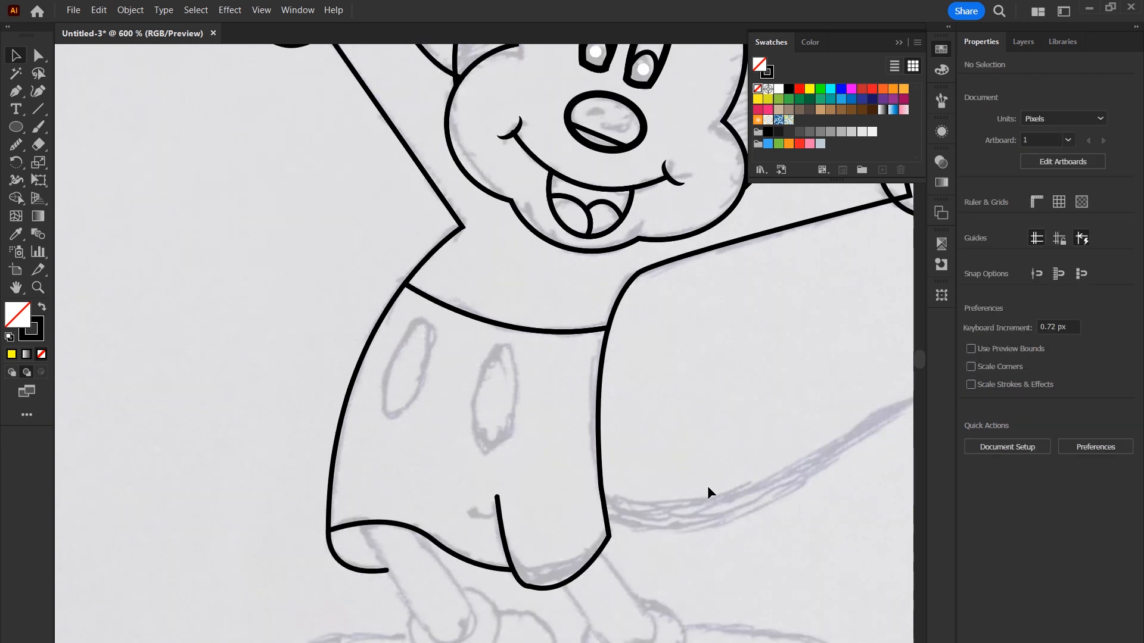
scroll(709, 485, "up", 4)
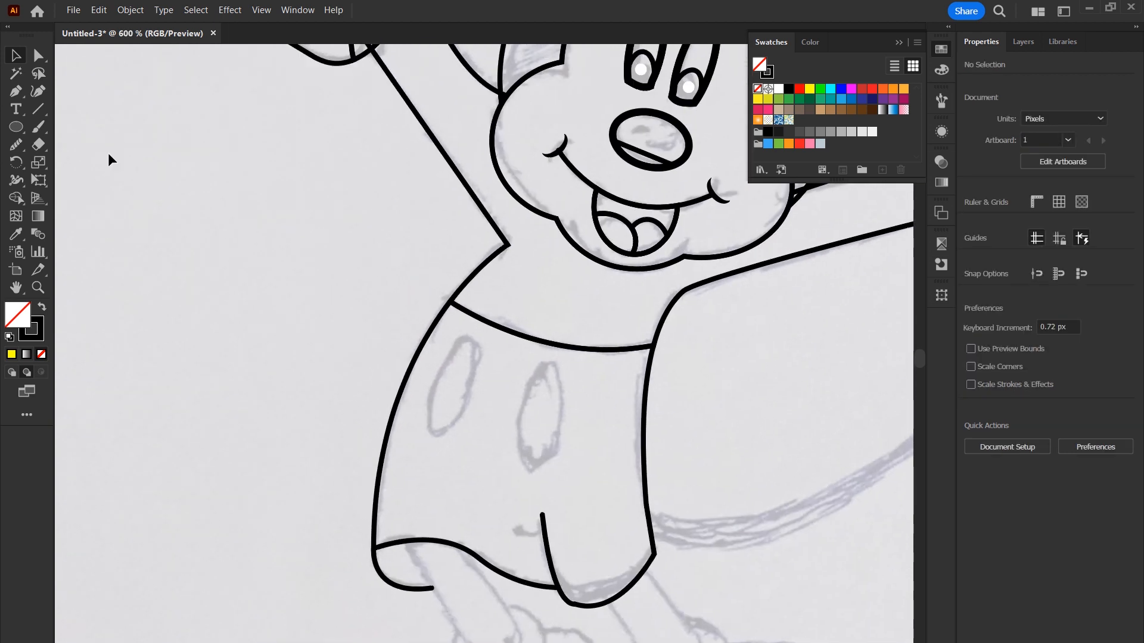
scroll(365, 432, "down", 3)
left_click(16, 126)
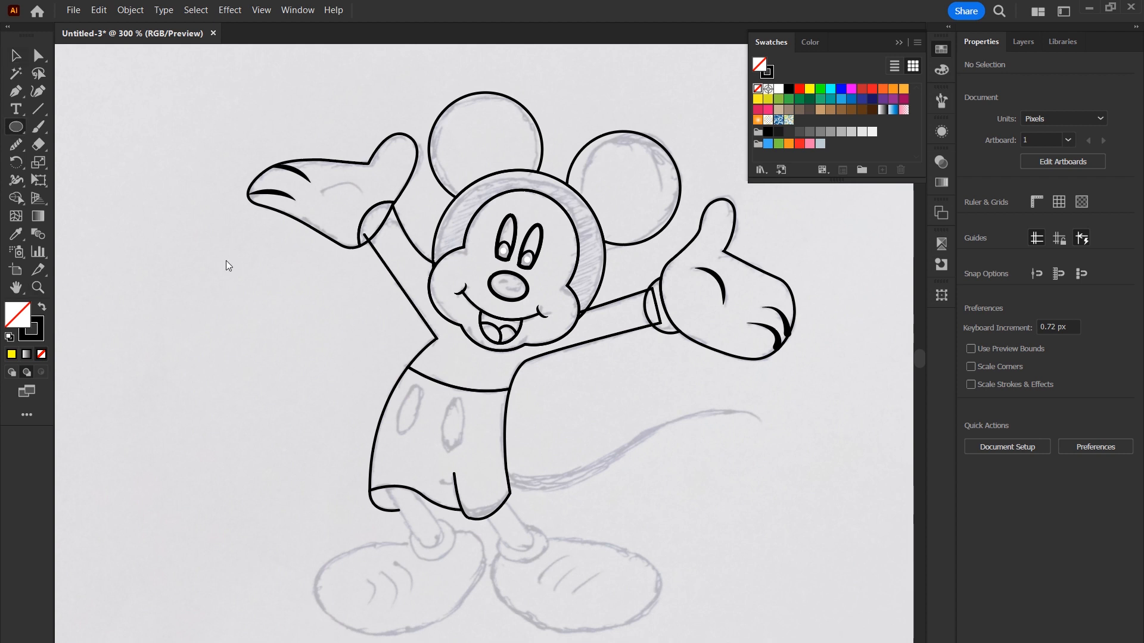
left_click_drag(443, 395, 471, 447)
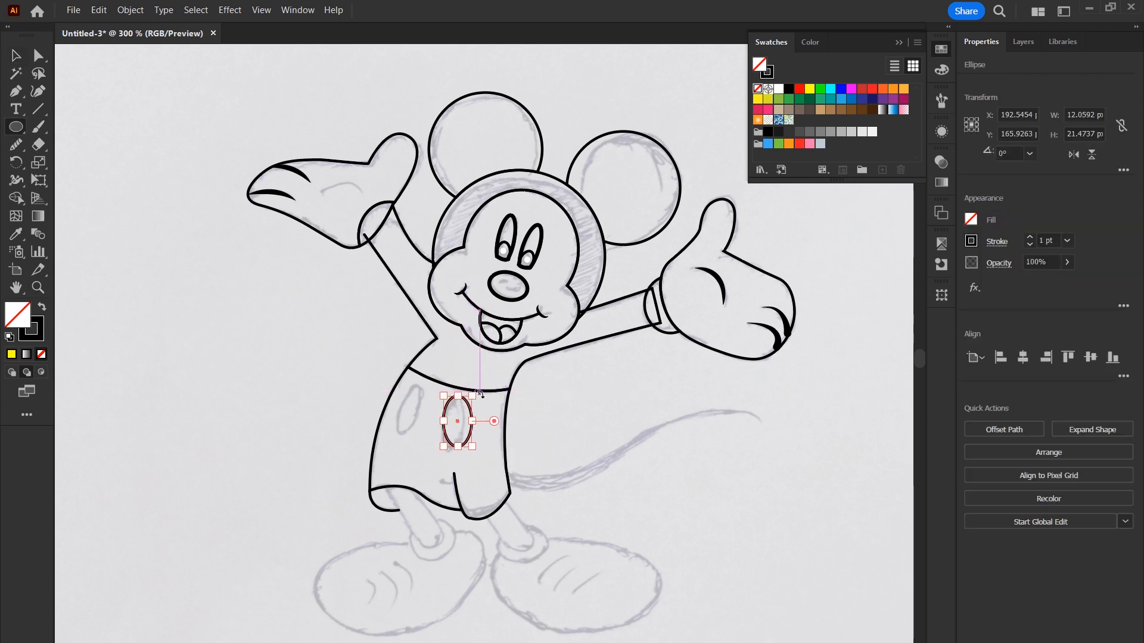
left_click_drag(476, 391, 482, 394)
left_click_drag(383, 375, 468, 423)
left_click(573, 446)
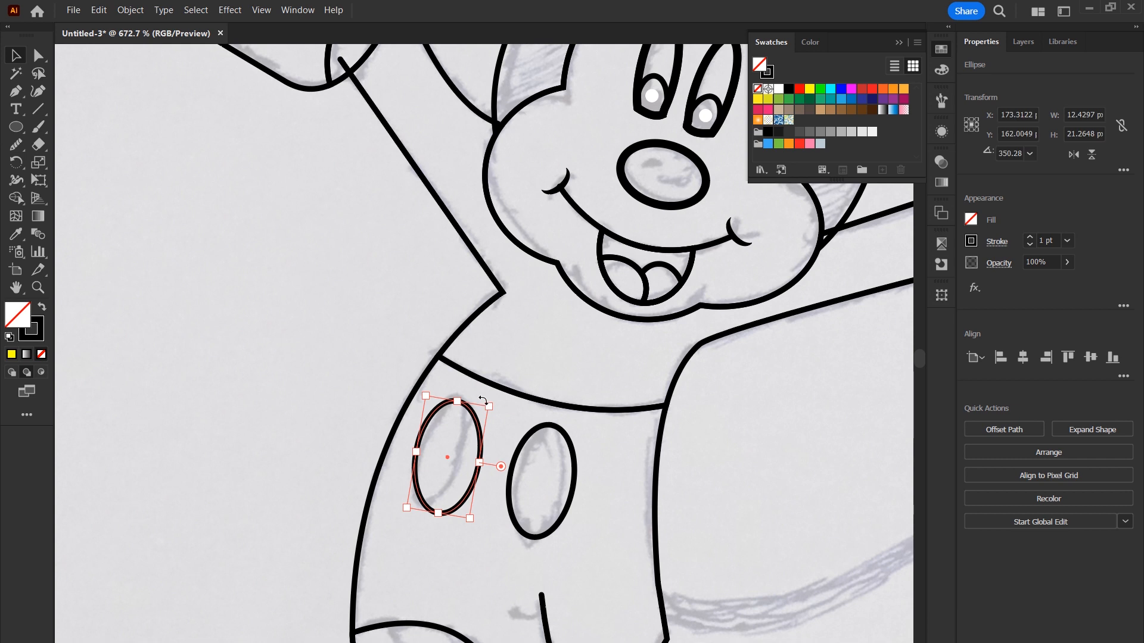
Narrow the left button's ellipse and tilt it further to match the sketch.
left_click_drag(483, 464, 474, 465)
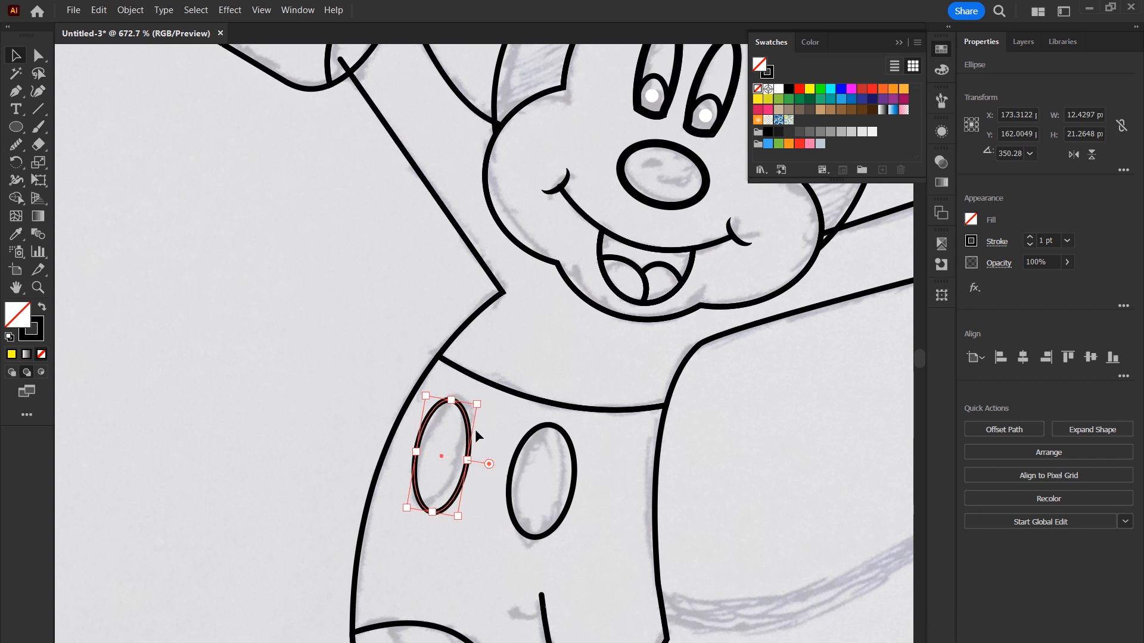
left_click_drag(455, 403, 468, 422)
left_click(332, 419)
Draw a short curved crease on the shorts with the Pen tool, running from the inner seam toward the left leg.
key("ctrl+0")
key("z")
left_click(535, 417)
scroll(477, 384, "up", 1)
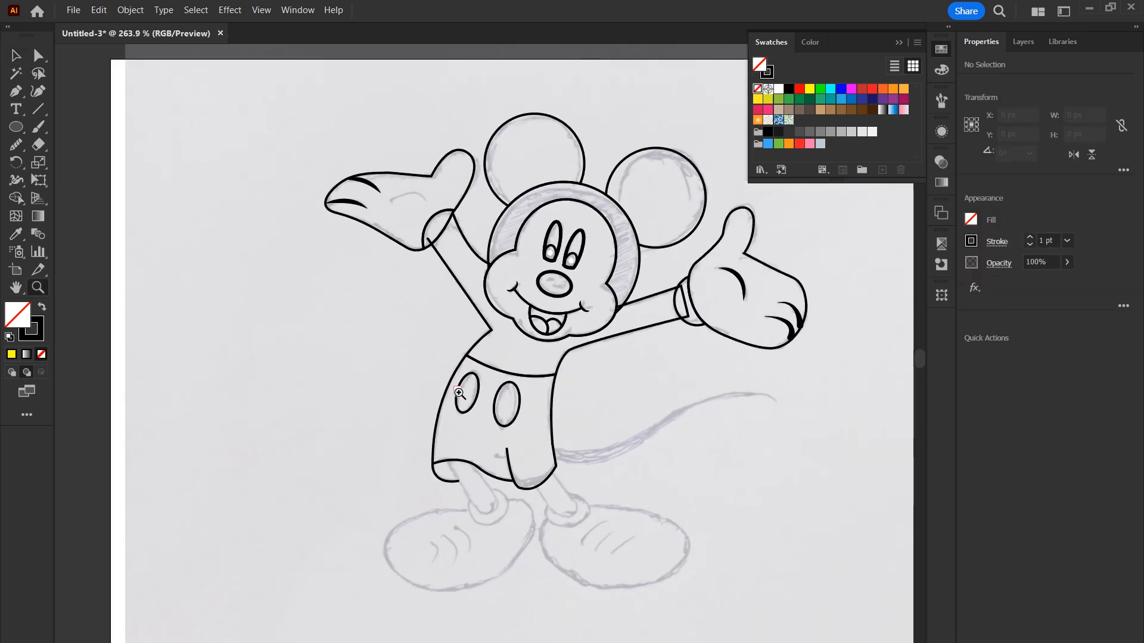
left_click_drag(519, 411, 595, 504)
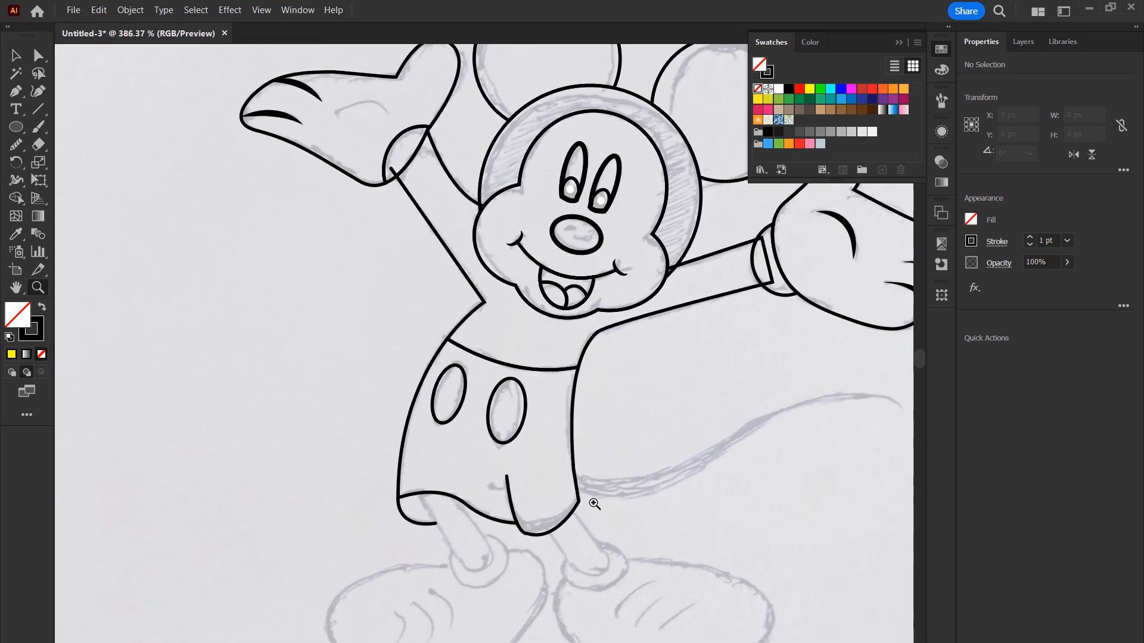
scroll(485, 434, "down", 2)
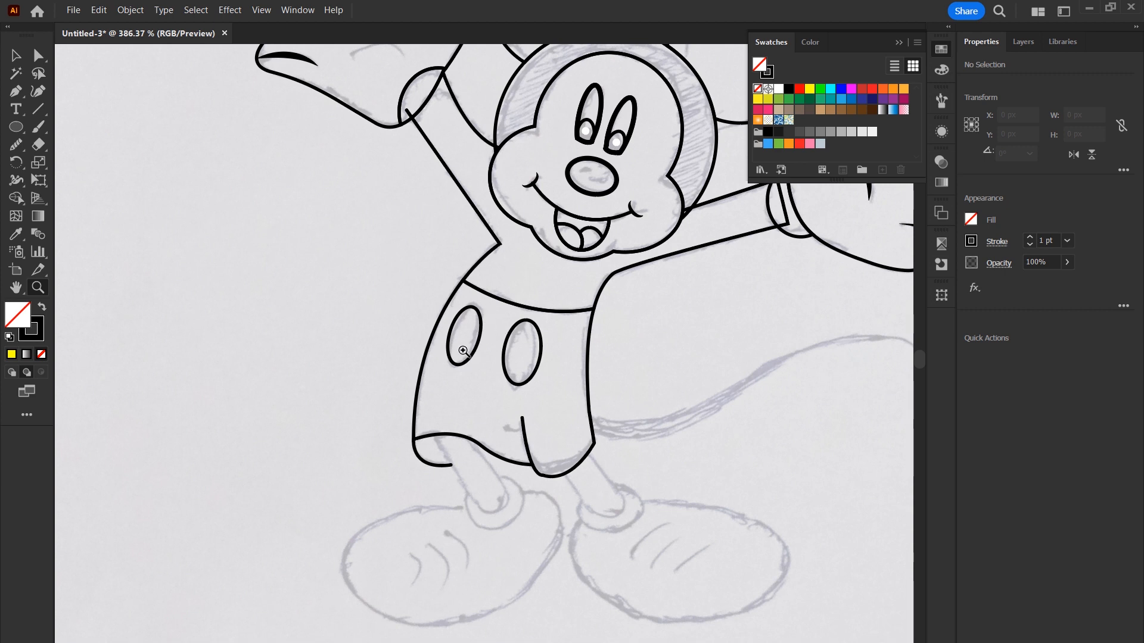
left_click_drag(518, 415, 462, 395)
left_click(16, 91)
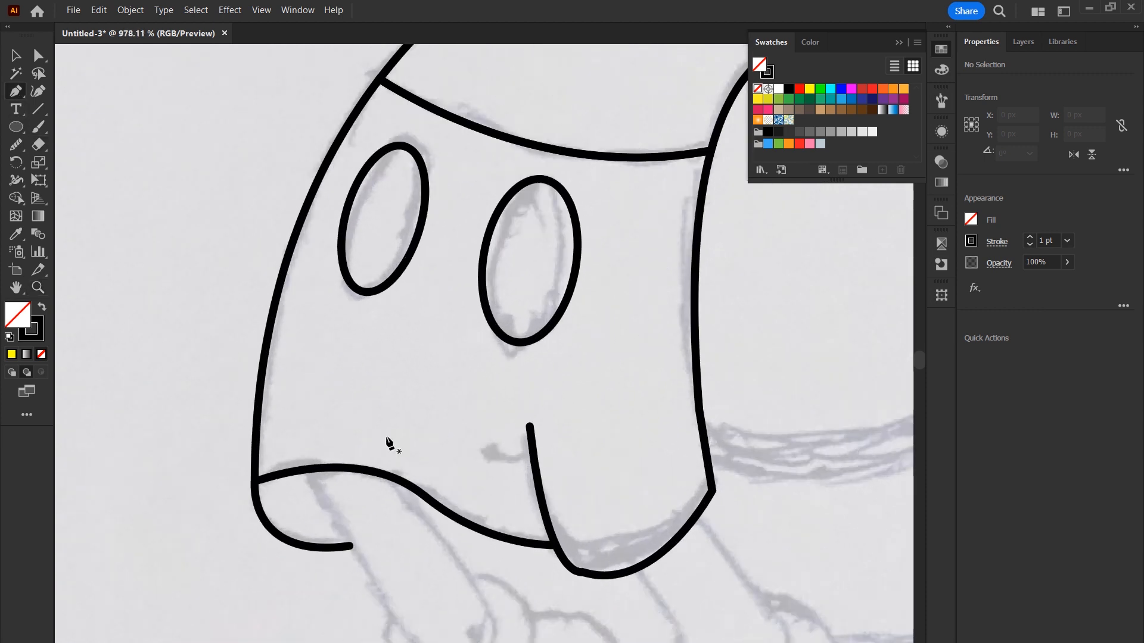
left_click(533, 454)
left_click_drag(477, 448, 452, 429)
key("v")
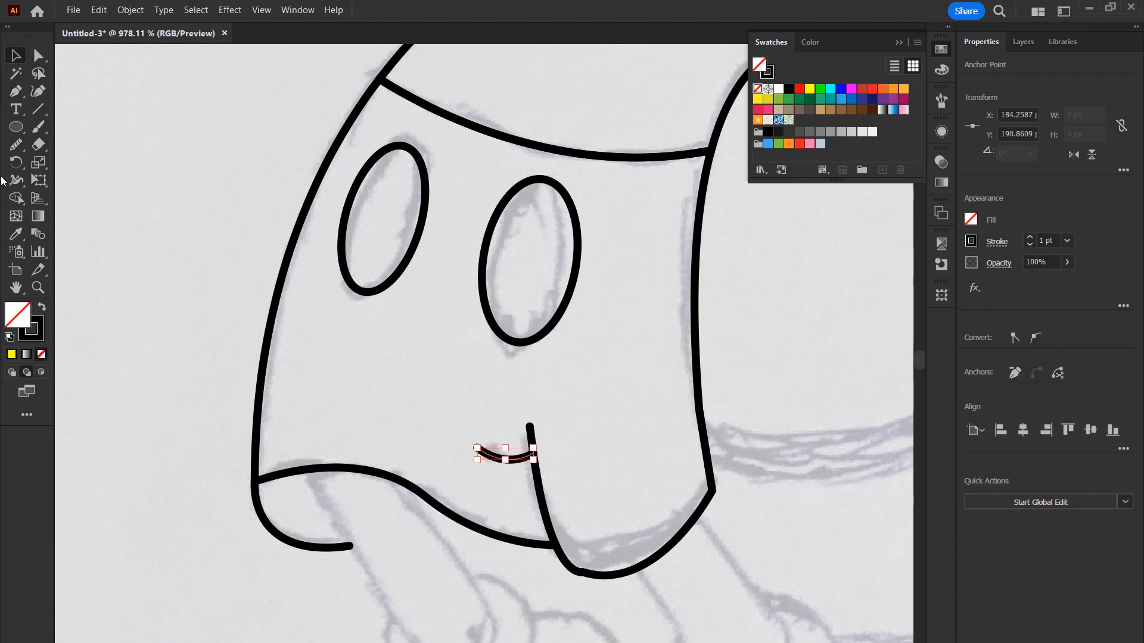
Taper the outer end of the short shorts crease to a point with the Width tool and extend that end slightly outward.
scroll(564, 494, "up", 1)
key("z")
left_click_drag(477, 475, 583, 542)
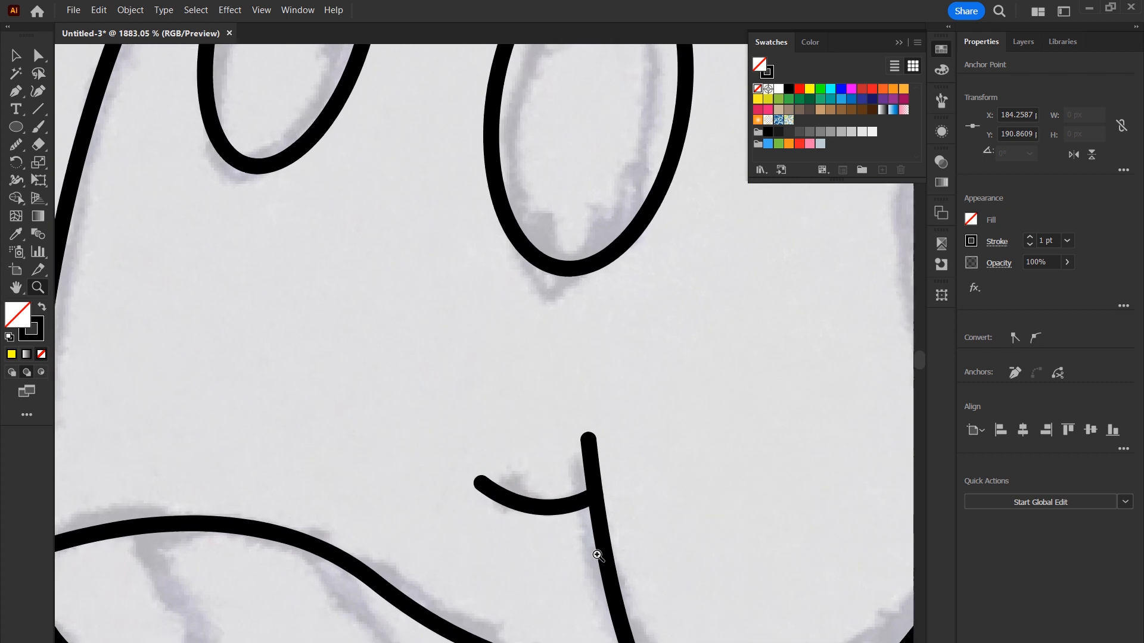
left_click(16, 180)
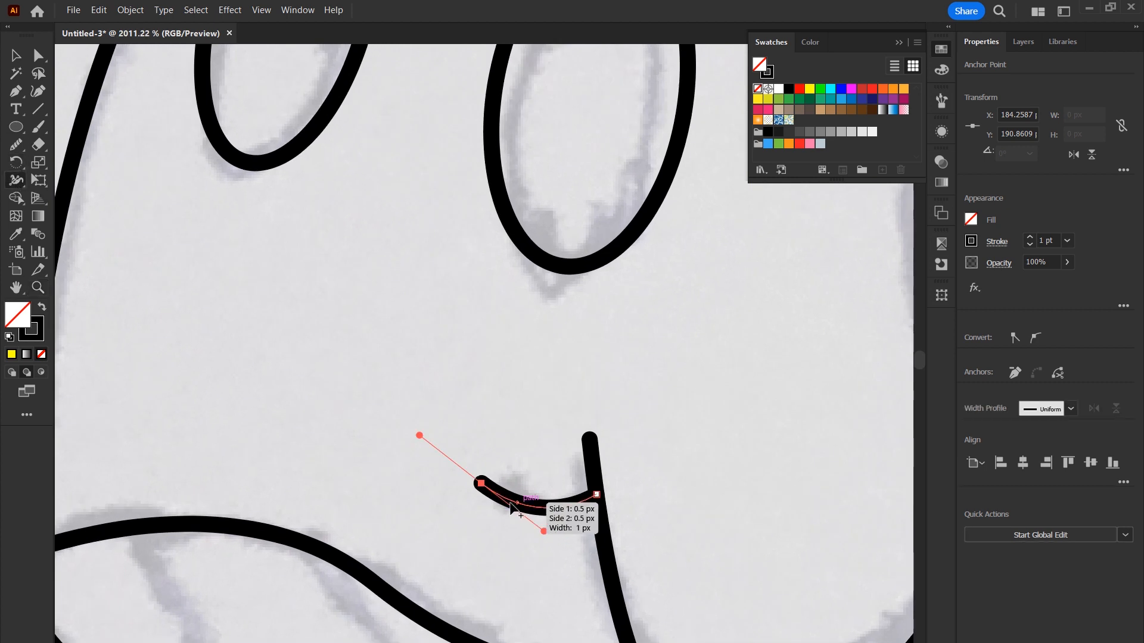
left_click_drag(483, 481, 460, 471)
left_click(38, 57)
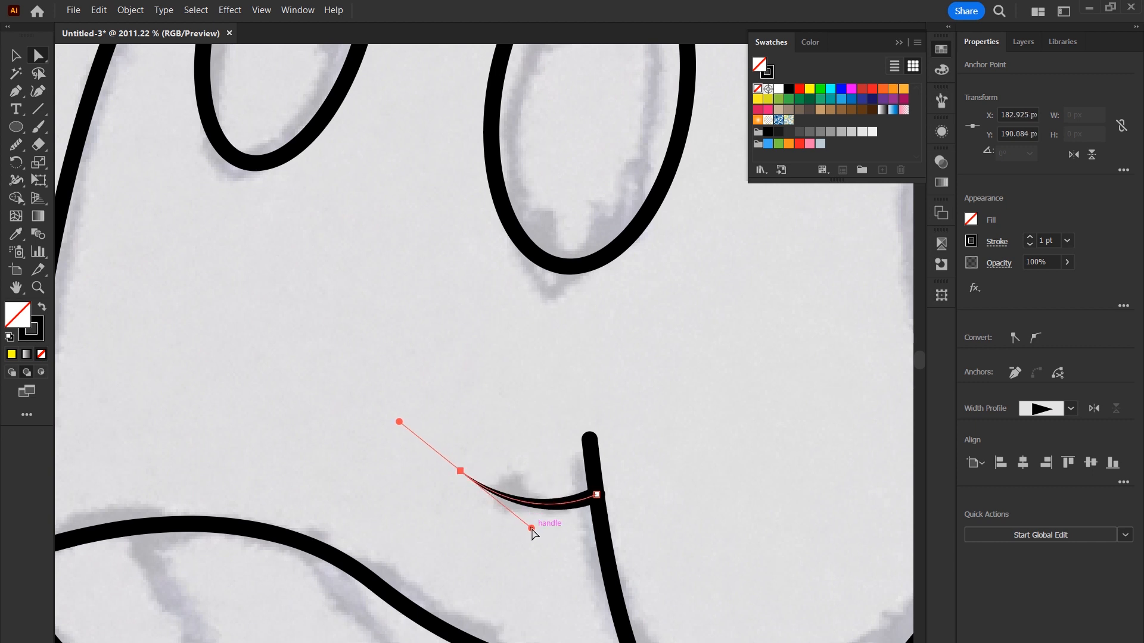
Taper the upper end of the shorts' inner seam to a point with the Width tool.
key("ctrl+minus")
key("ctrl+minus")
left_click_drag(567, 319, 695, 510)
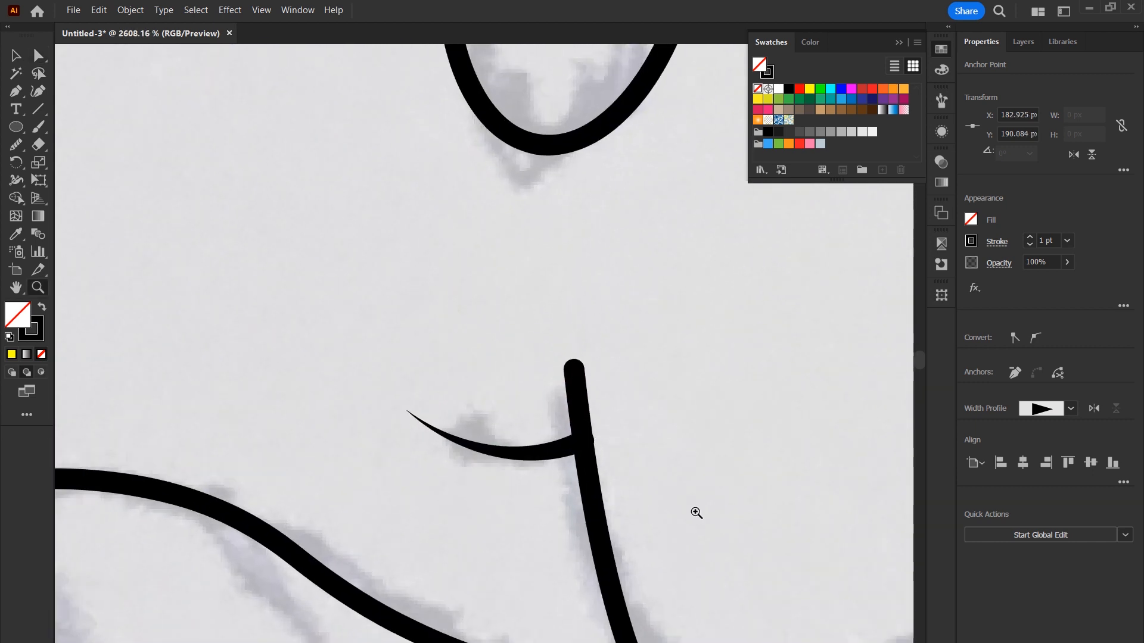
left_click(574, 378)
key("shift+w")
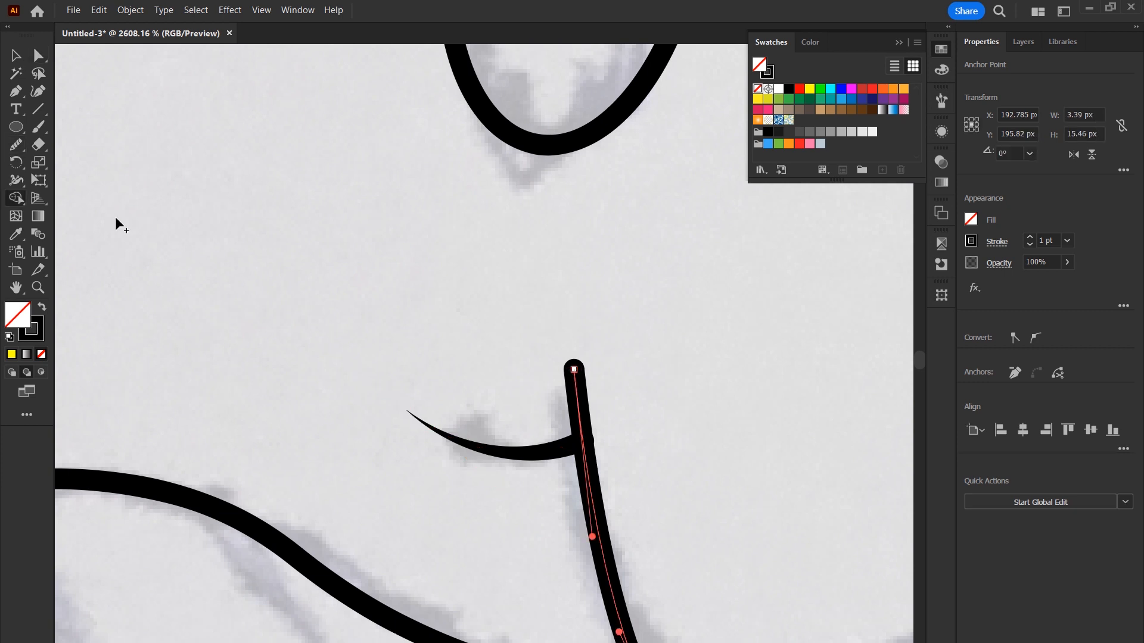
left_click_drag(575, 370, 475, 321)
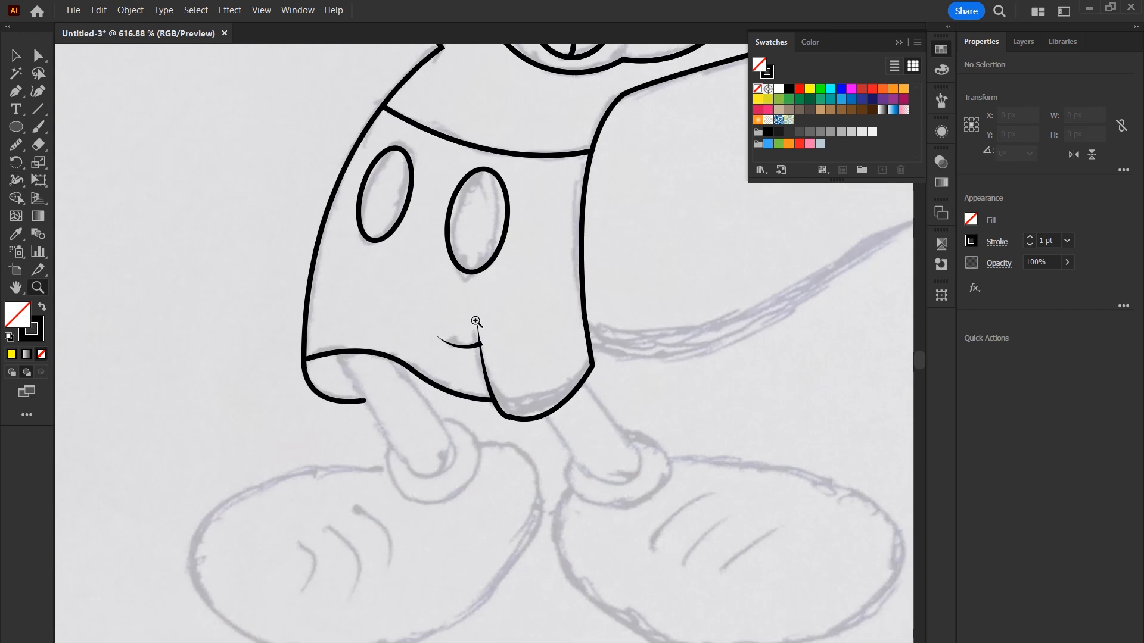
Draw a rectangle over the right leg and move its corners to follow the slanted leg in the sketch.
left_click(475, 322, "alt")
left_click_drag(392, 437, 508, 464)
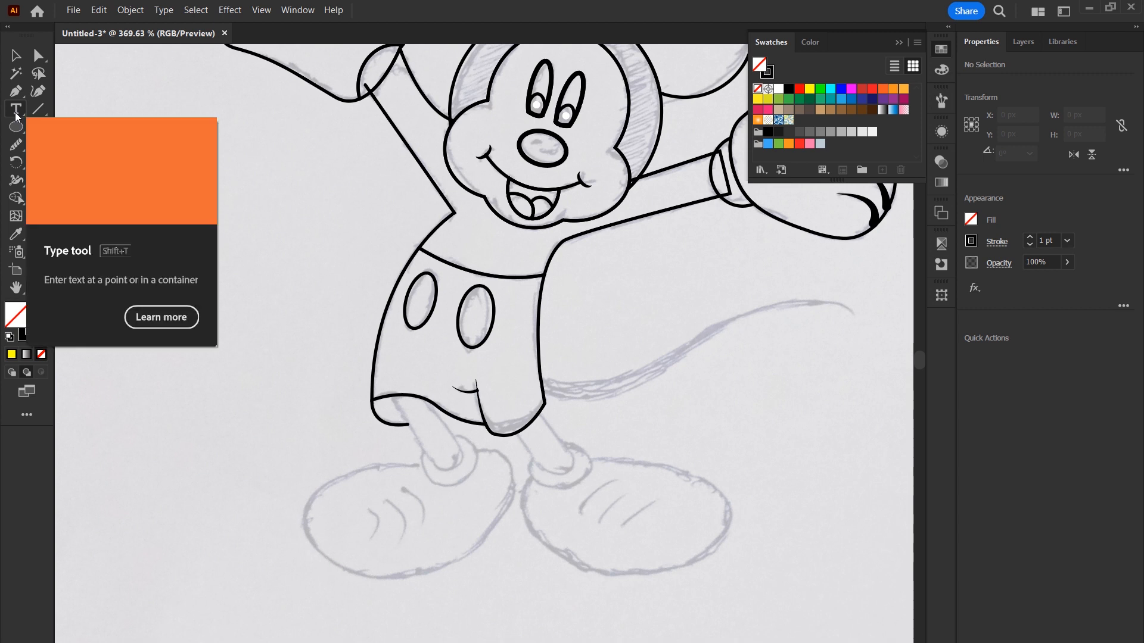
left_click_drag(16, 127, 49, 126)
left_click_drag(513, 409, 540, 453)
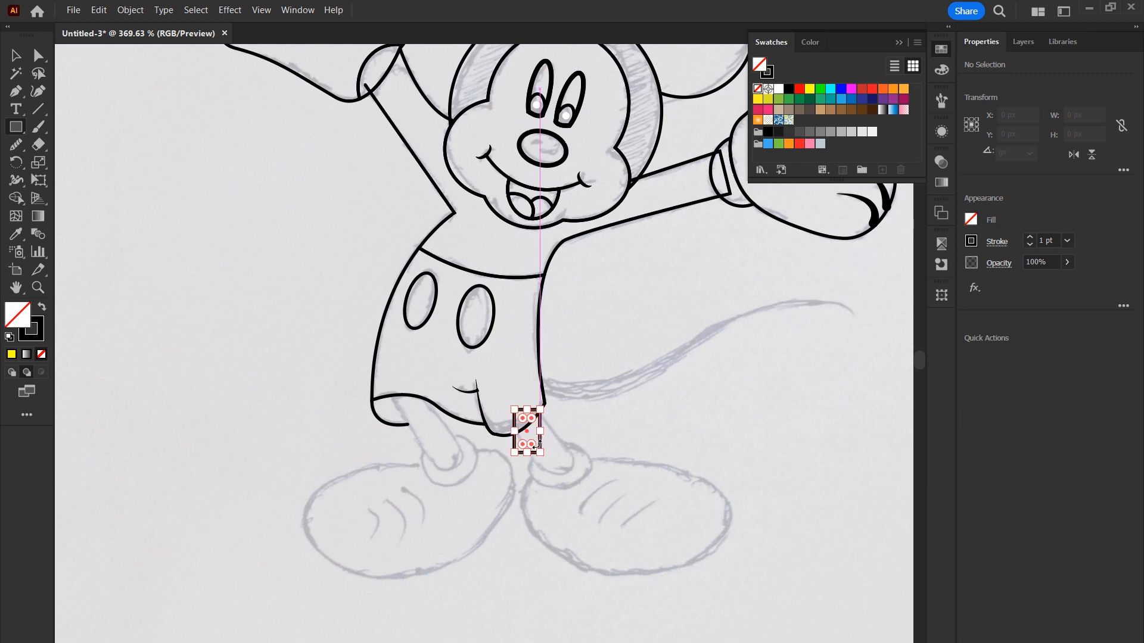
left_click_drag(517, 412, 619, 501)
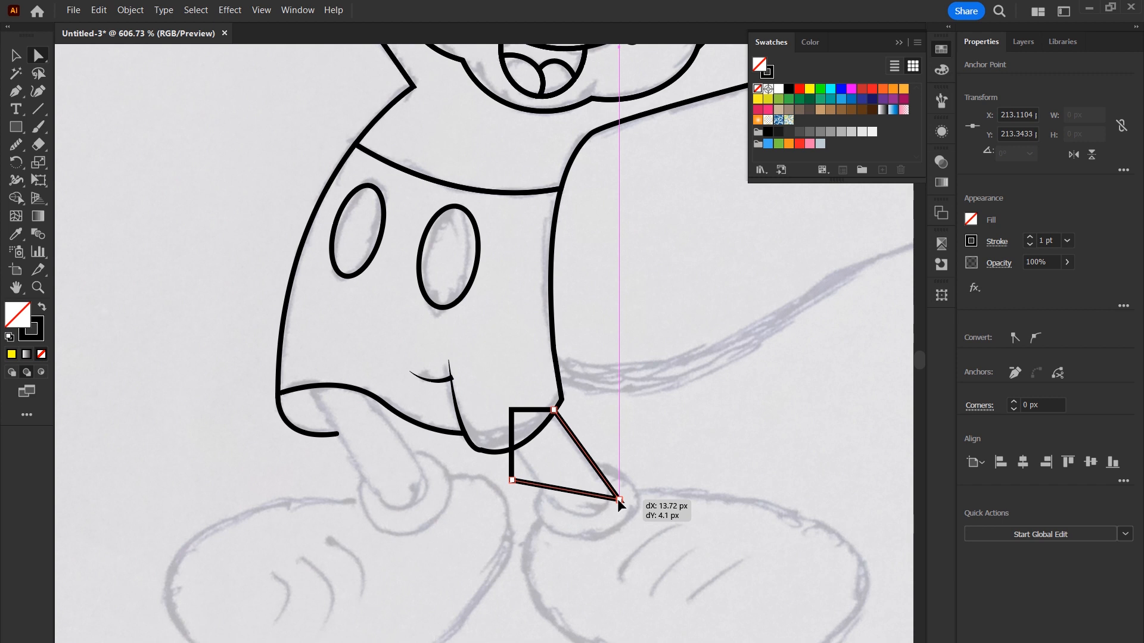
left_click_drag(513, 480, 566, 531)
left_click_drag(512, 411, 539, 406)
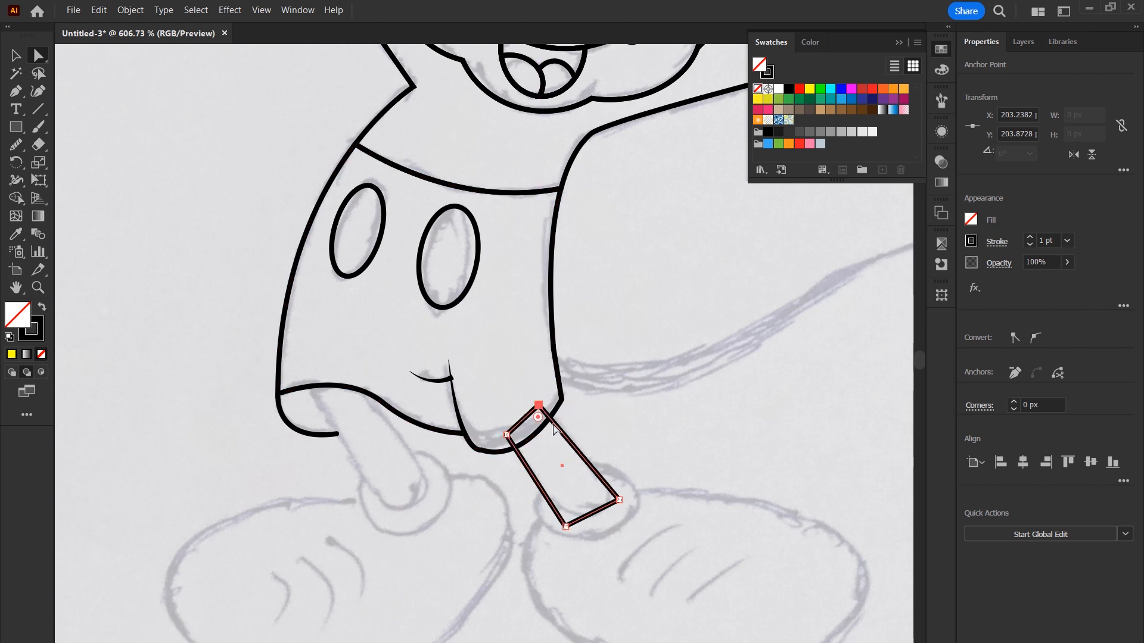
Adjust the lower end of the right leg shape and round its two lower corners to about 5.7 px.
left_click_drag(566, 527, 619, 489)
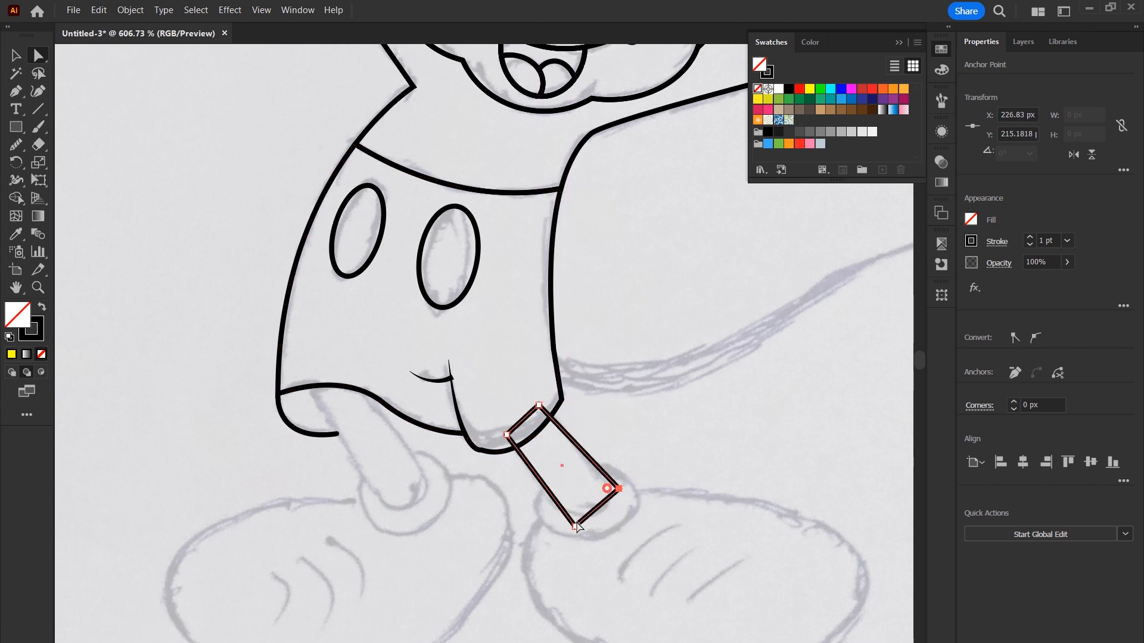
left_click(575, 526, "shift")
left_click_drag(607, 489, 537, 473)
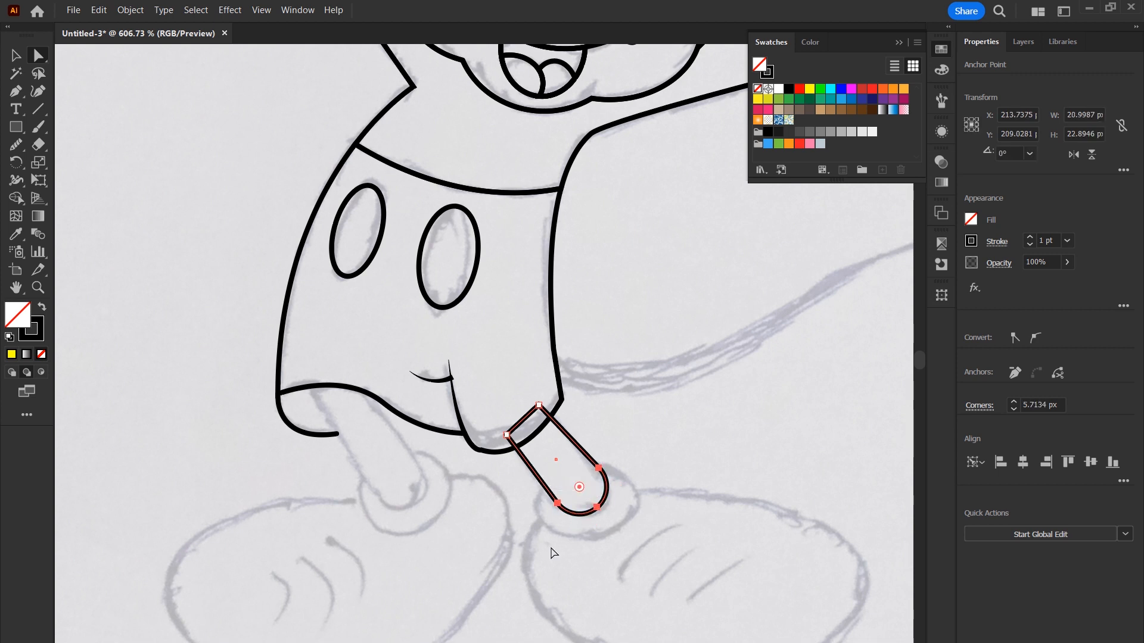
Merge the part of the right leg that overlaps the shorts into the shorts with the Shape Builder tool.
left_click(16, 58)
left_click(479, 451, "shift")
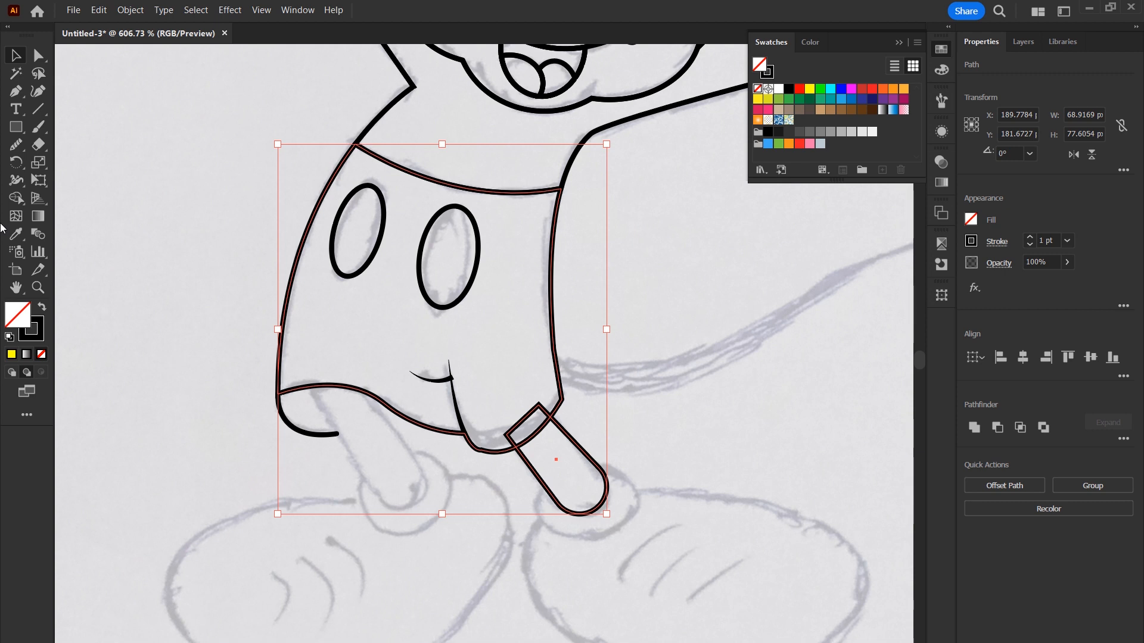
left_click(16, 200)
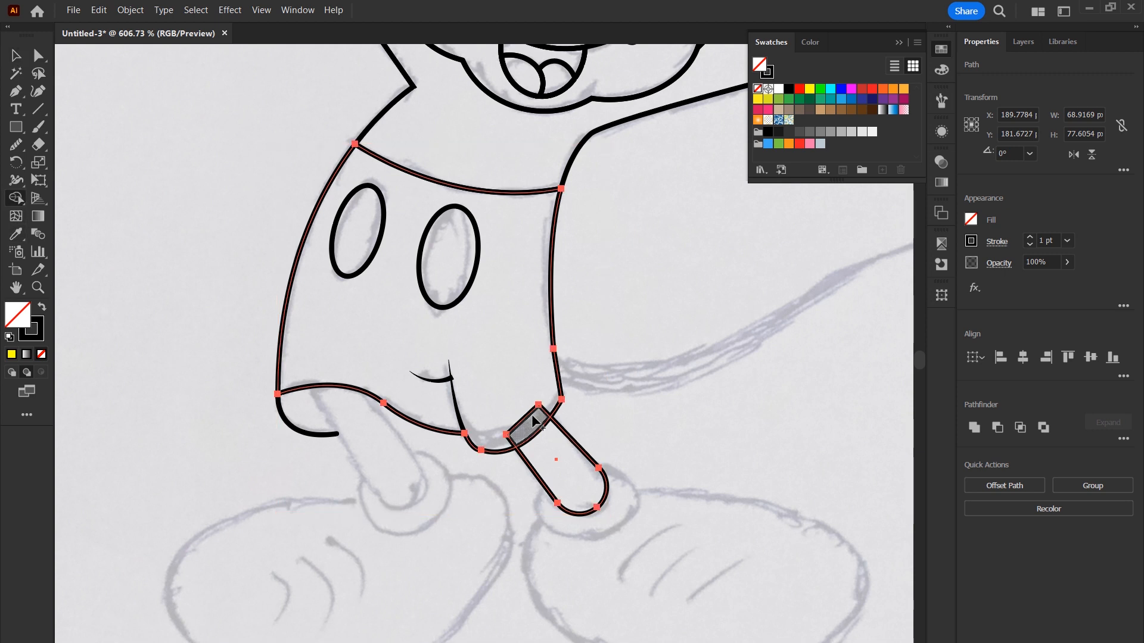
left_click(532, 388)
left_click(16, 56)
left_click(659, 429)
Duplicate the right leg shape onto the left leg and move its upper corners up past the shorts' hem line.
left_click_drag(654, 478, 749, 460)
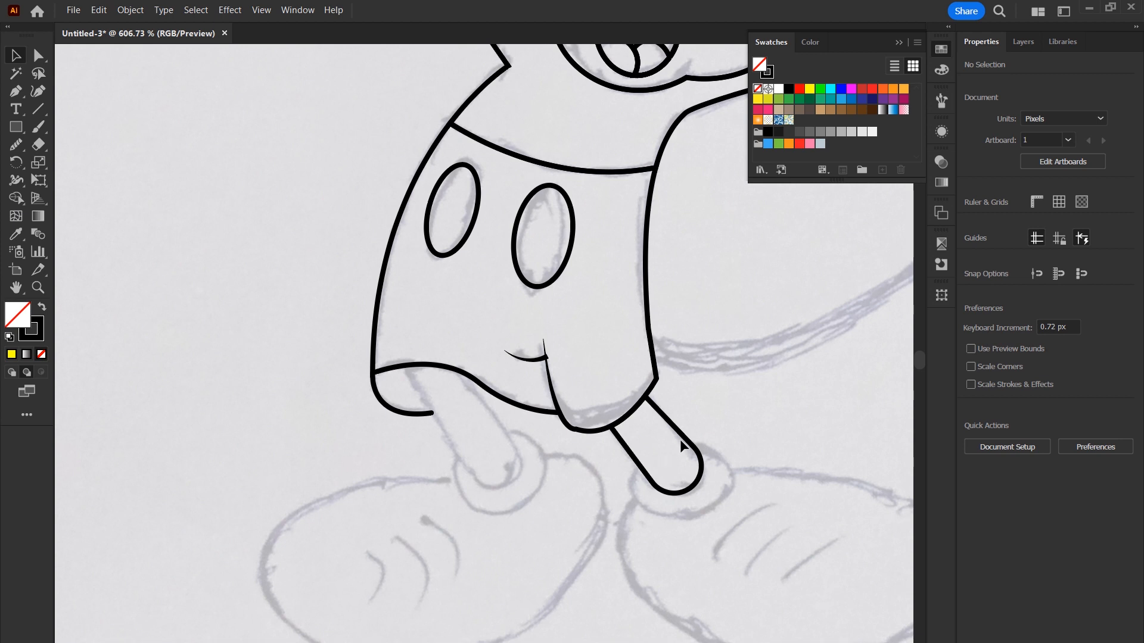
left_click(661, 444)
left_click_drag(674, 430, 403, 360)
key("a")
left_click(430, 420)
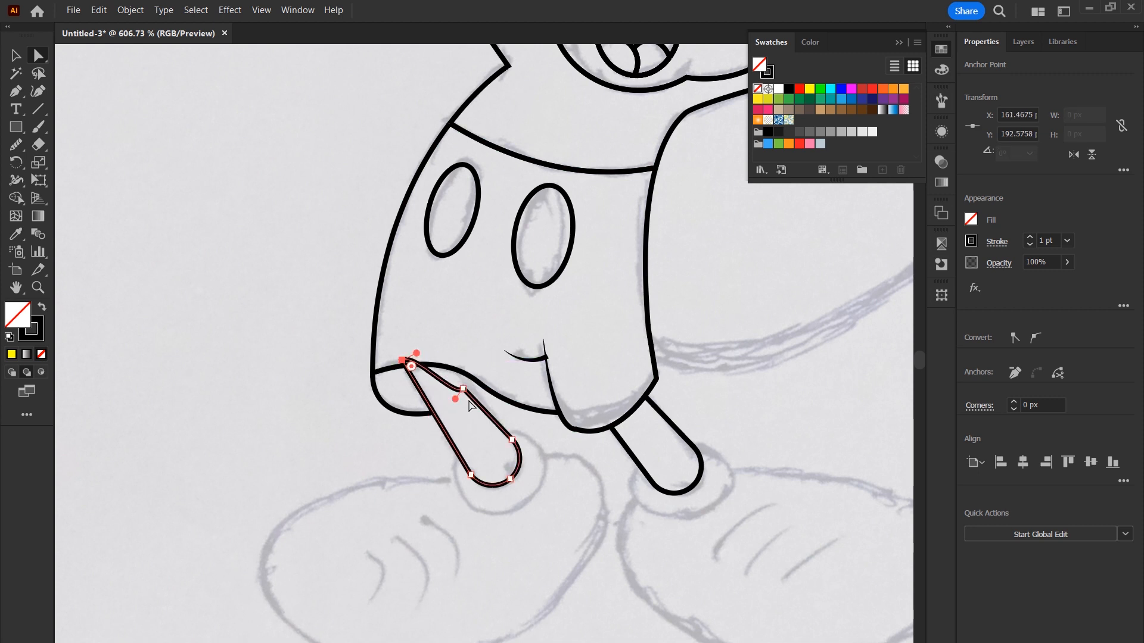
left_click_drag(462, 388, 440, 352)
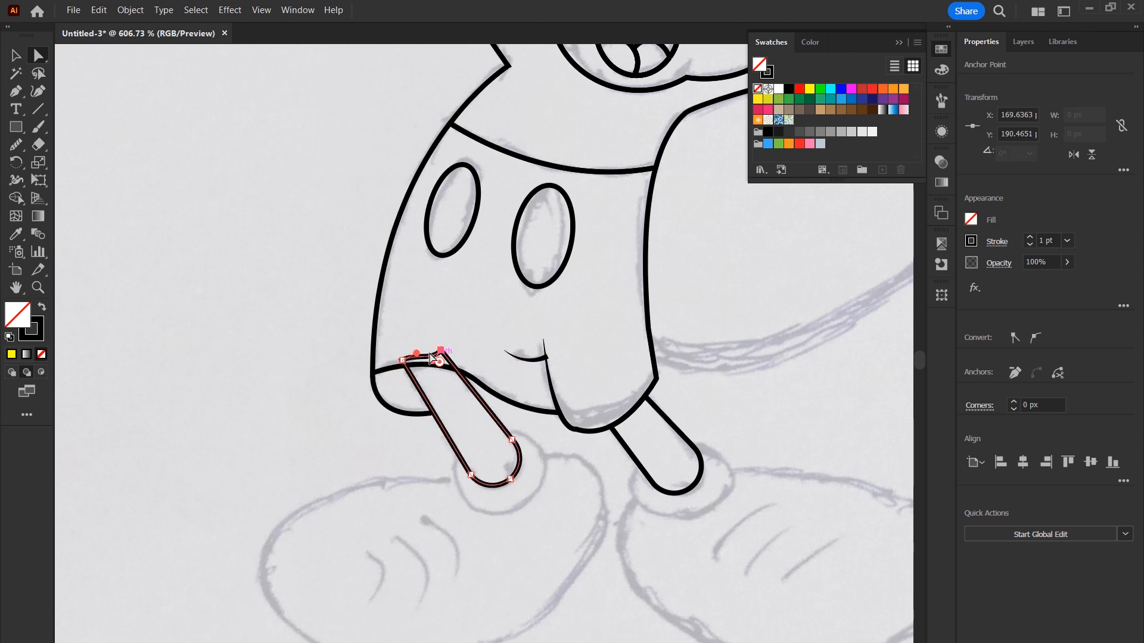
Merge the part of the left leg that overlaps the shorts into the shorts with the Shape Builder tool.
left_click(16, 55)
left_click(159, 217)
left_click_drag(227, 294, 480, 409)
left_click(15, 197)
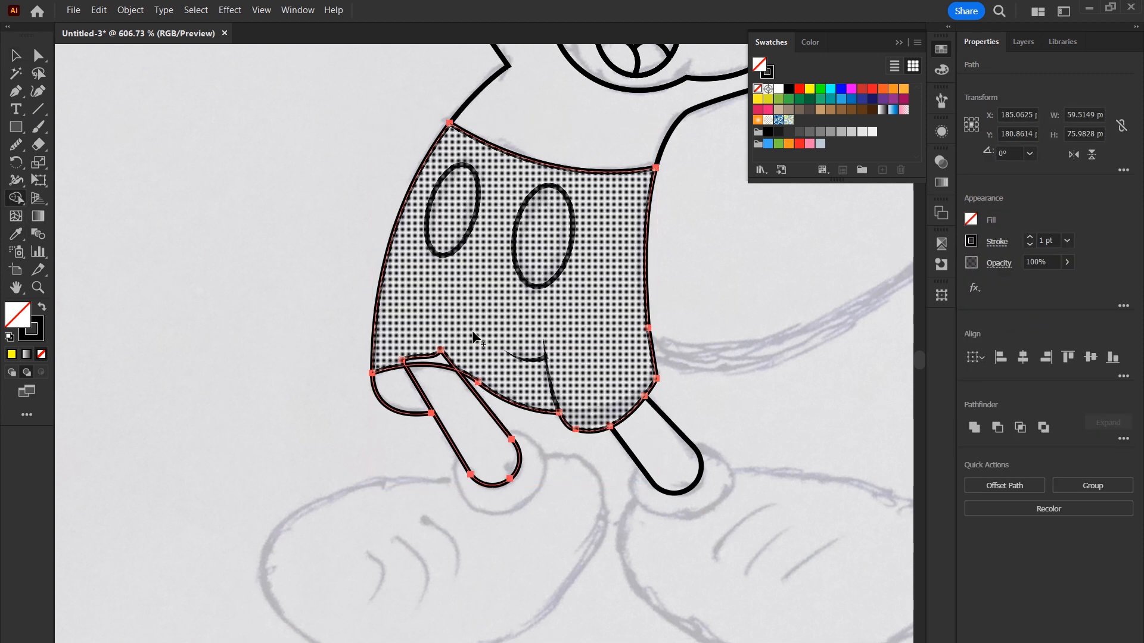
mouse_move(455, 352)
left_mouse_down()
mouse_move(444, 362)
mouse_move(456, 356)
left_mouse_up()
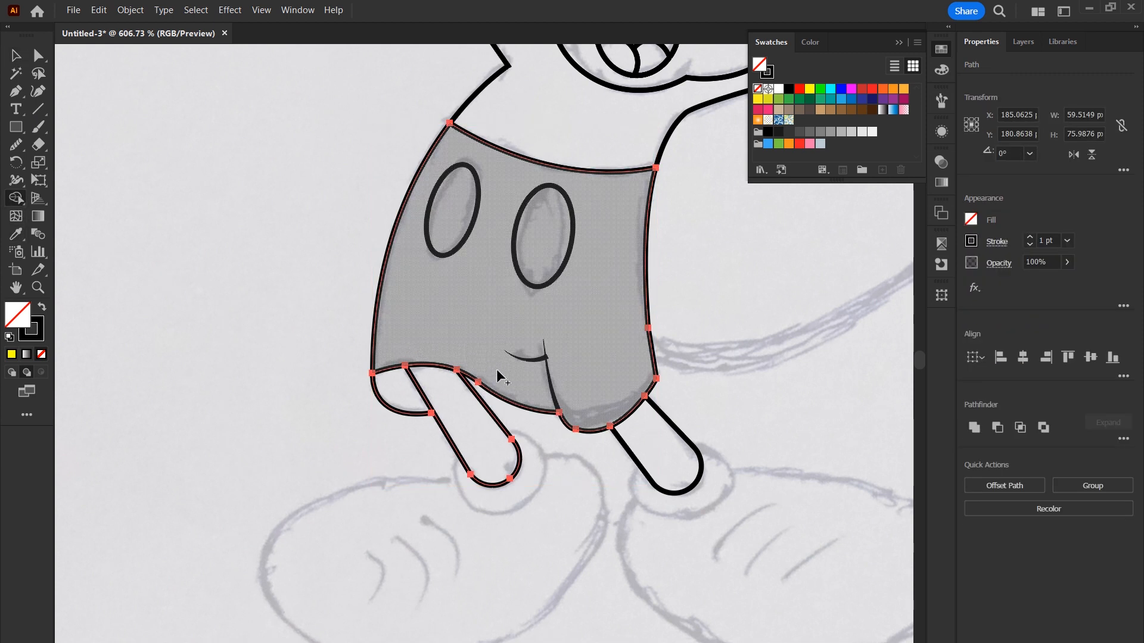
key("v")
left_click(433, 356)
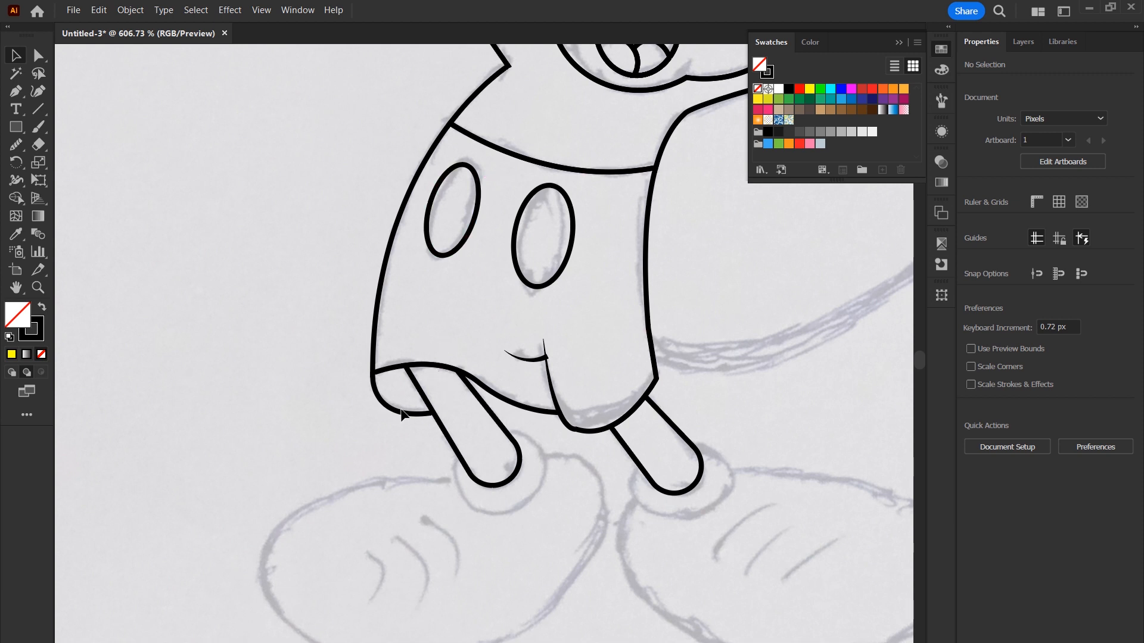
Draw an ellipse about 21 by 16 px around the right ankle as the shoe cuff.
scroll(572, 543, "down", 3)
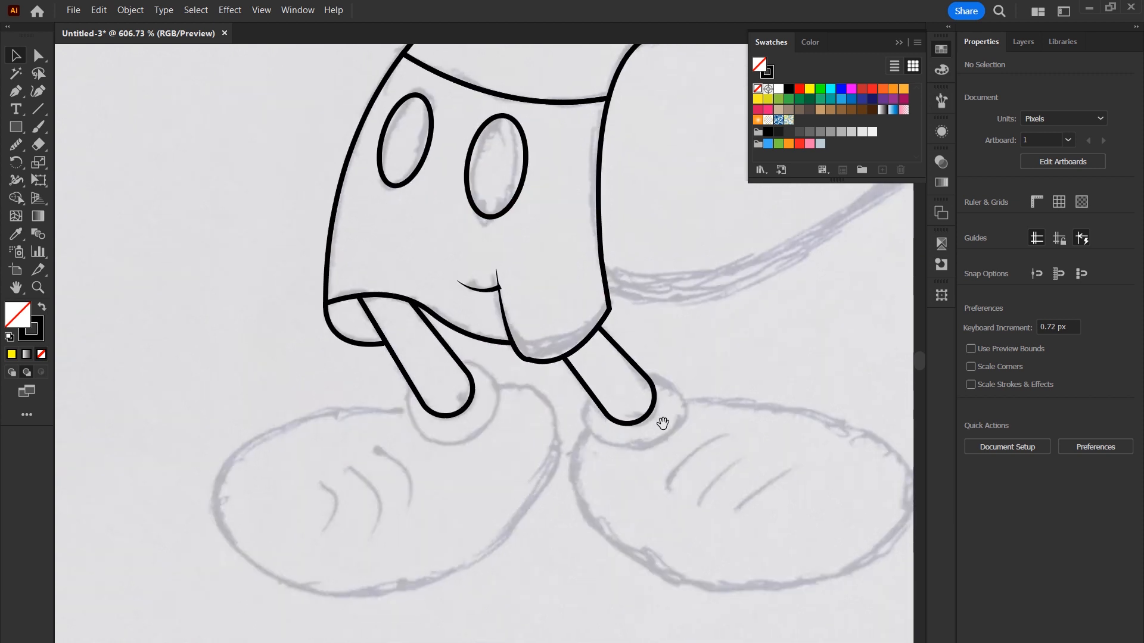
scroll(663, 421, "right", 2)
left_click_drag(21, 131, 48, 162)
left_click_drag(543, 372, 656, 468)
left_click_drag(595, 373, 595, 384)
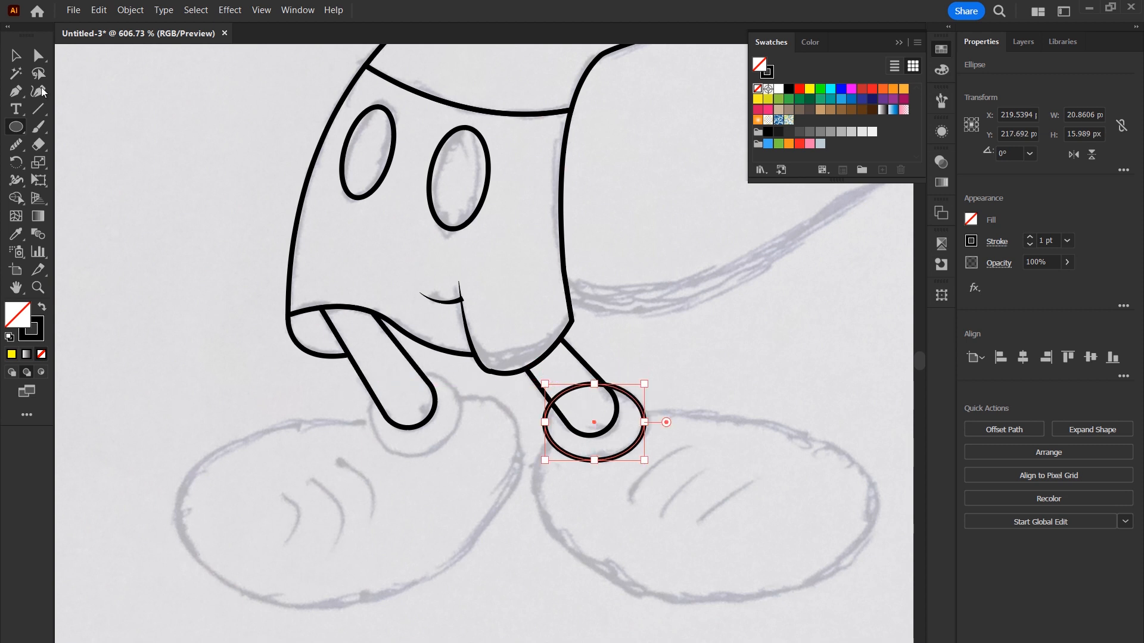
Merge the part of the right cuff ellipse inside the leg into the leg with the Shape Builder tool.
left_click(19, 57)
left_click_drag(699, 392, 589, 453)
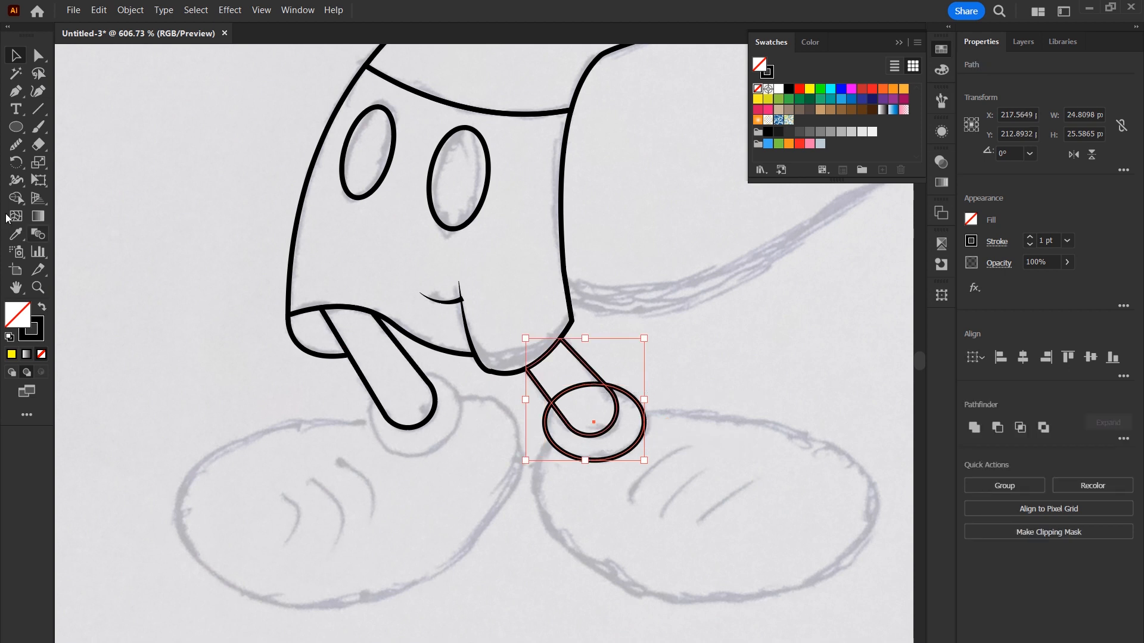
left_click(17, 198)
left_click_drag(575, 375, 591, 420)
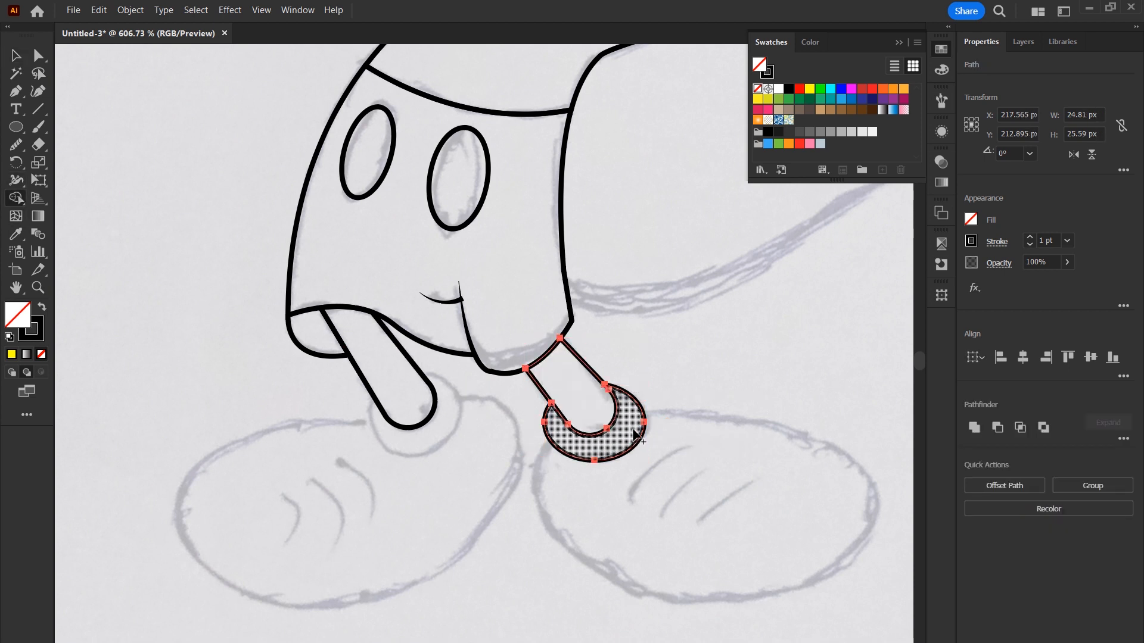
key("v")
key("ctrl+shift+a")
Draw an ellipse about 20 by 17 px around the left ankle and narrow it to fit the sketched cuff.
left_click(16, 127)
left_click_drag(360, 373, 462, 455)
left_click(16, 56)
left_click_drag(360, 420, 368, 419)
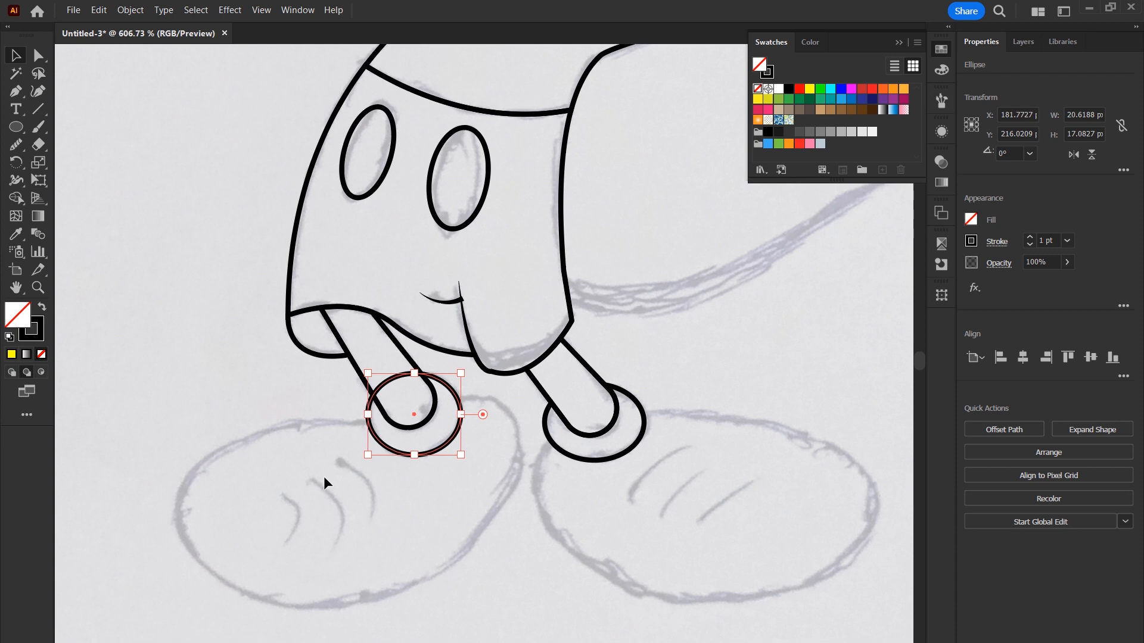
Merge the part of the left cuff ellipse inside the leg into the leg with the Shape Builder tool.
left_click(463, 406, "shift")
left_click(20, 199)
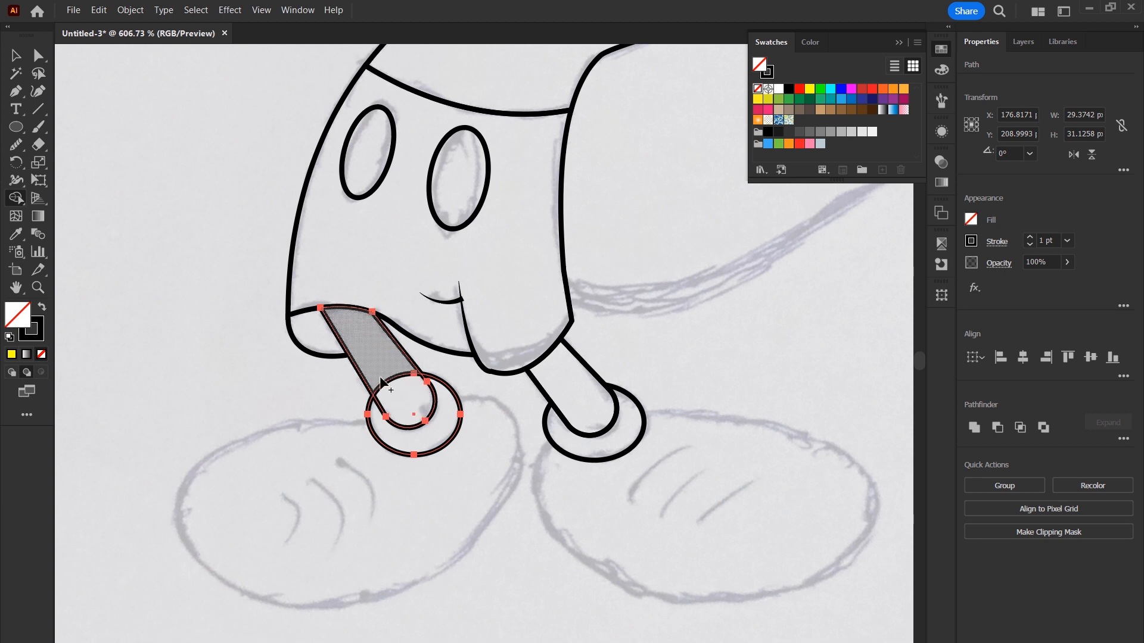
mouse_move(401, 396)
left_mouse_down()
mouse_move(376, 360)
mouse_move(362, 381)
left_mouse_up()
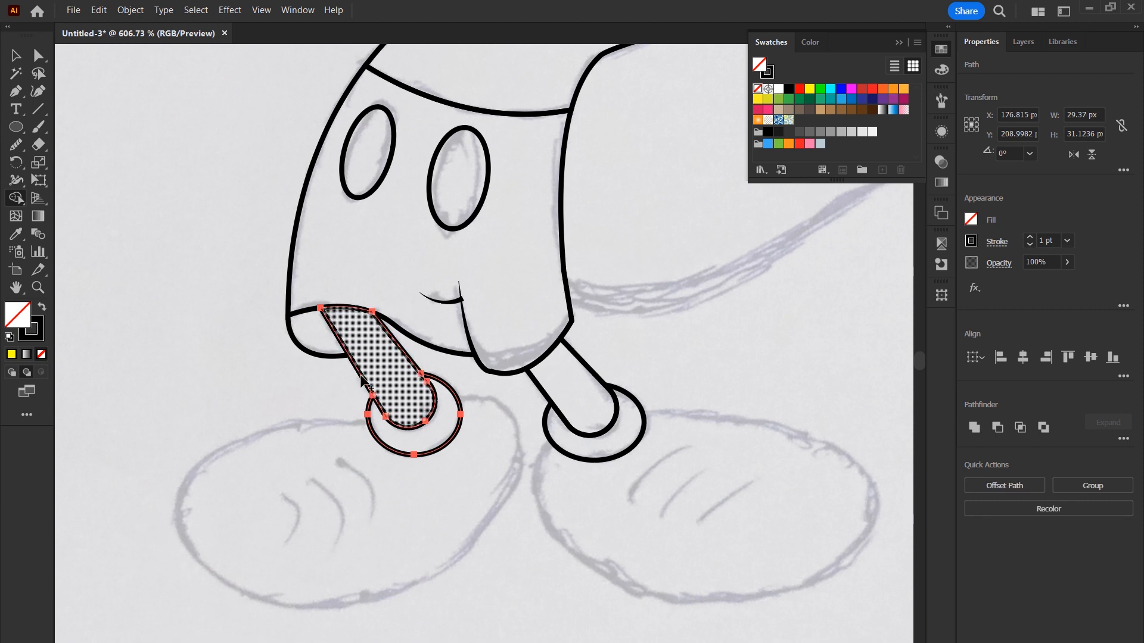
left_click(15, 56)
left_click(410, 509)
Draw a wide ellipse about 38 px tall over the left shoe's toe and stretch it to the sketched outline.
left_click_drag(465, 556, 541, 448)
left_click(16, 126)
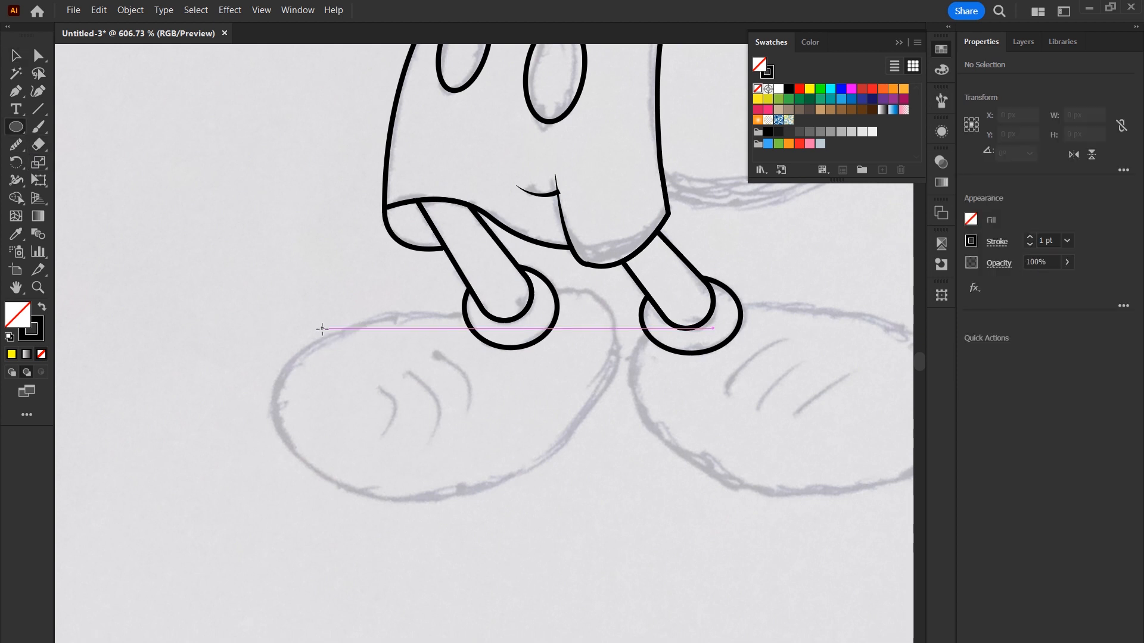
left_click_drag(307, 323, 557, 496)
key("v")
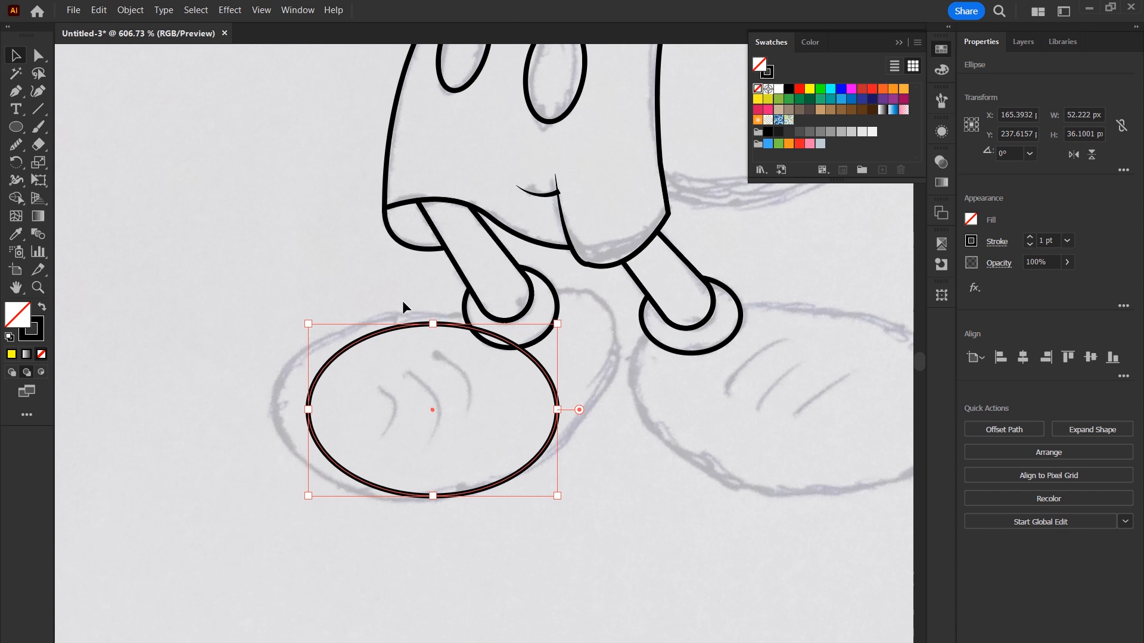
left_click_drag(433, 325, 433, 316)
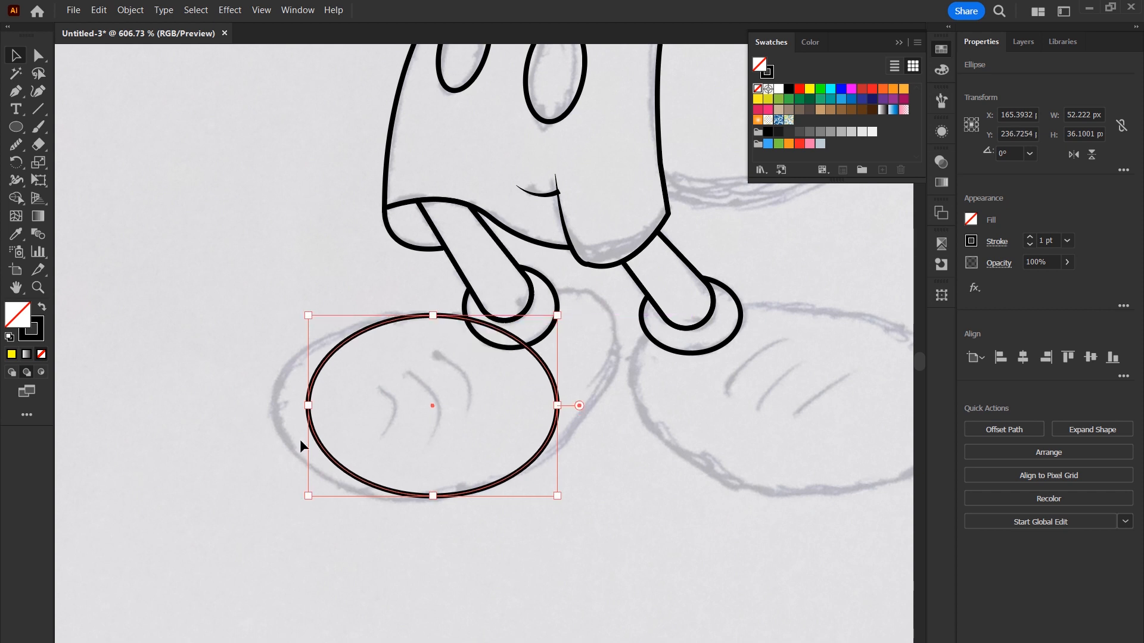
left_click_drag(308, 409, 271, 409)
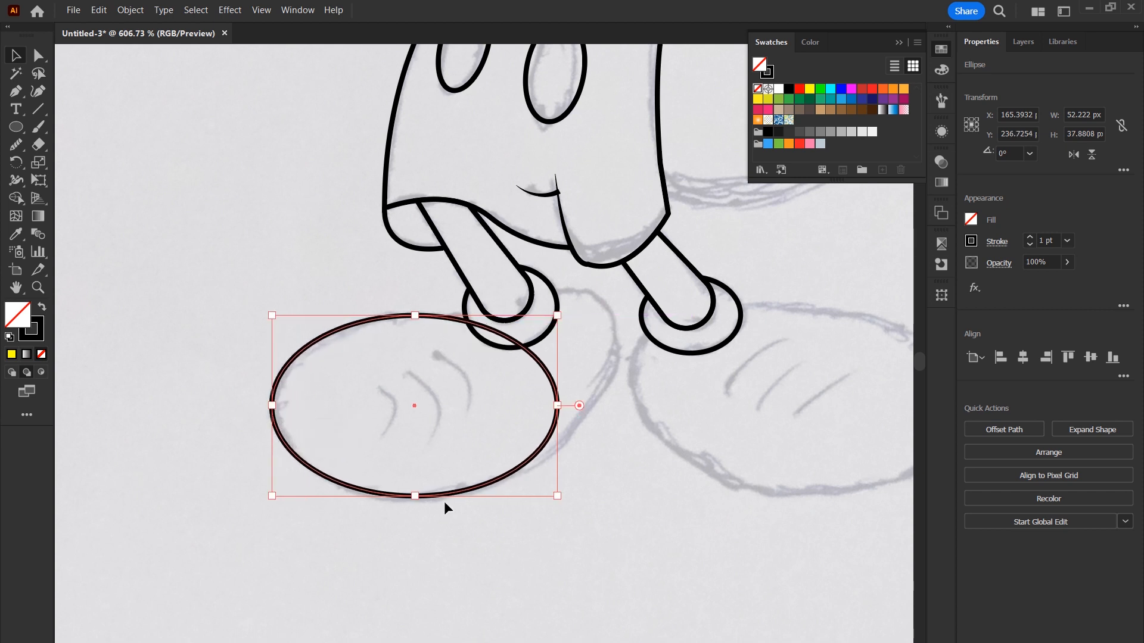
left_click_drag(417, 495, 415, 496)
Draw a second ellipse over the left shoe's heel and rotate it by about 28°.
left_click_drag(384, 459, 537, 269)
left_click_drag(572, 336, 607, 310)
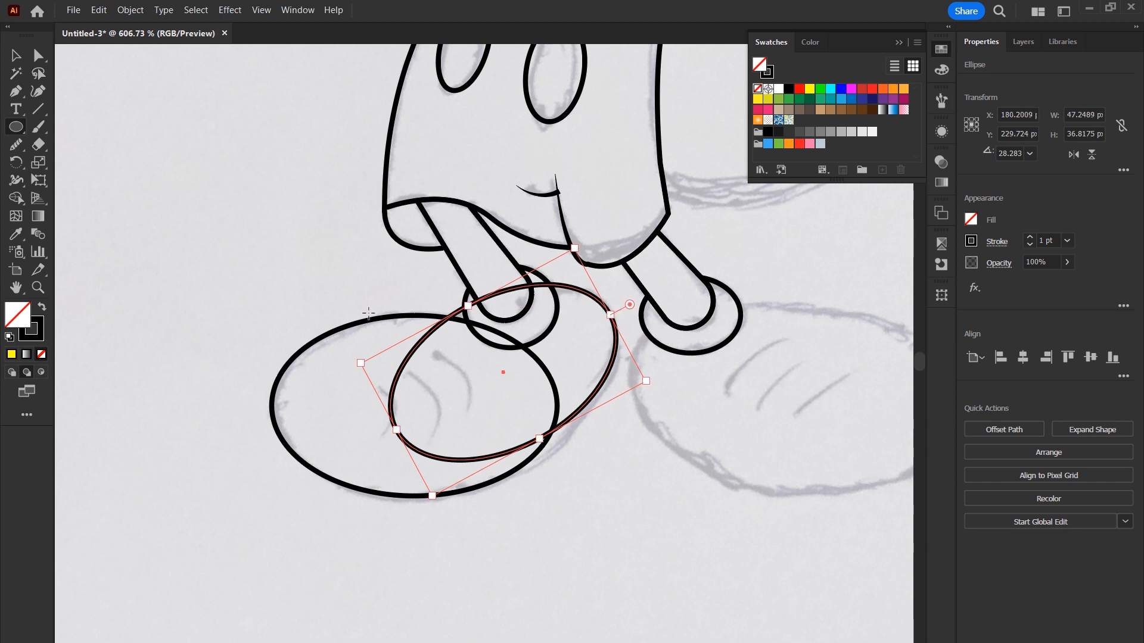
Duplicate the tilted heel ellipse slightly downward and resize the copy to about 54 by 34 px to follow the shoe's lower edge.
key("v")
left_click(601, 396)
left_click_drag(598, 396, 593, 411)
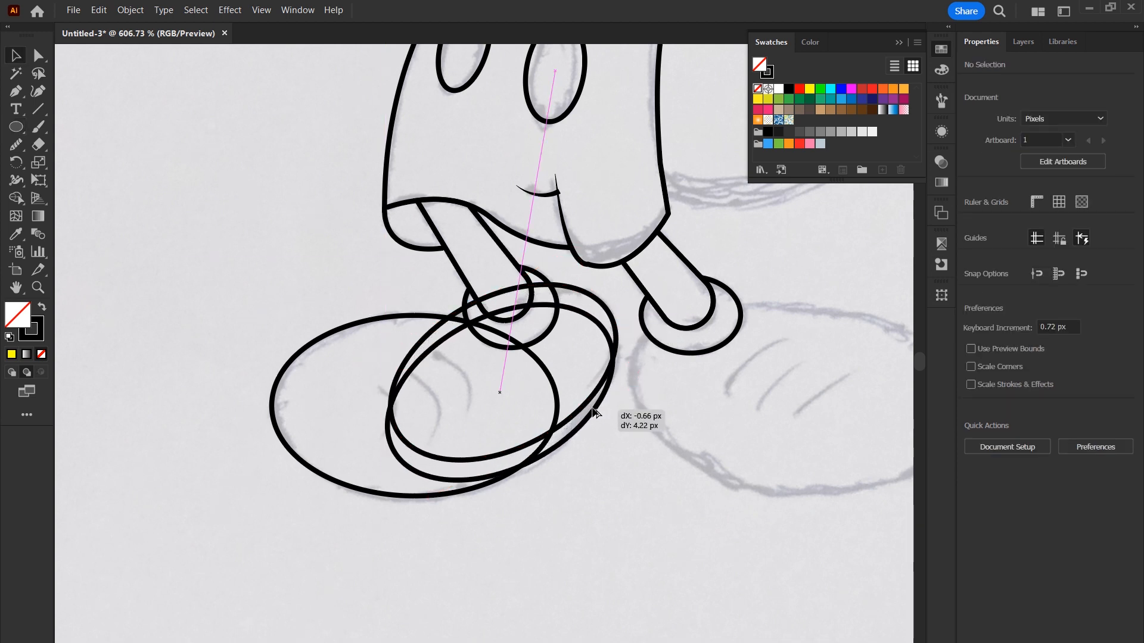
left_click(394, 448)
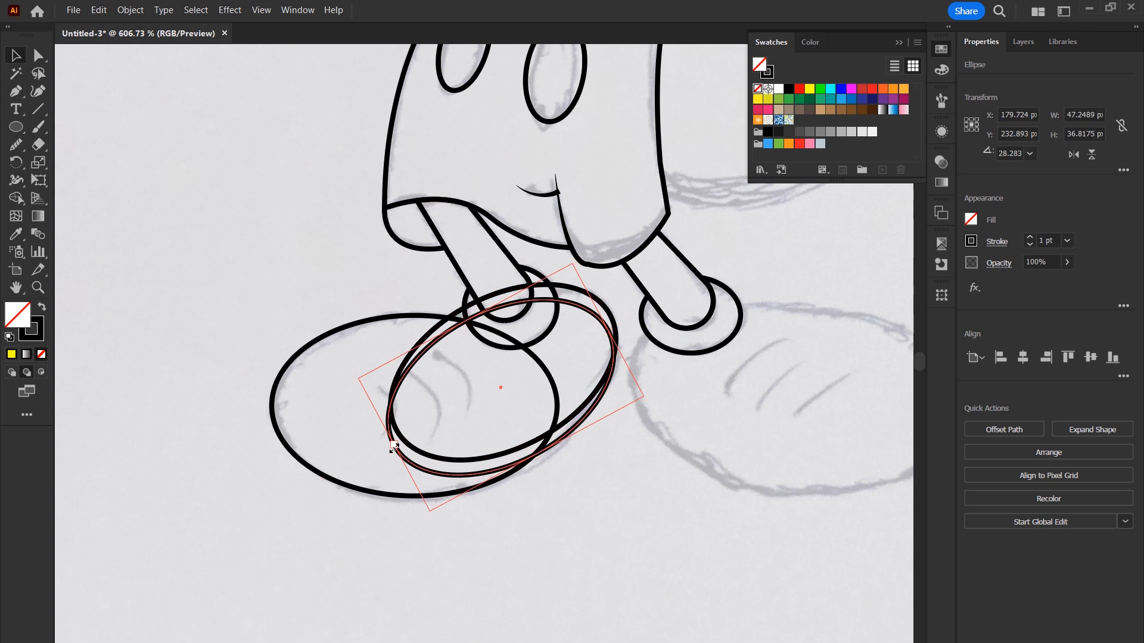
left_click_drag(538, 456, 541, 462)
left_click_drag(397, 451, 383, 456)
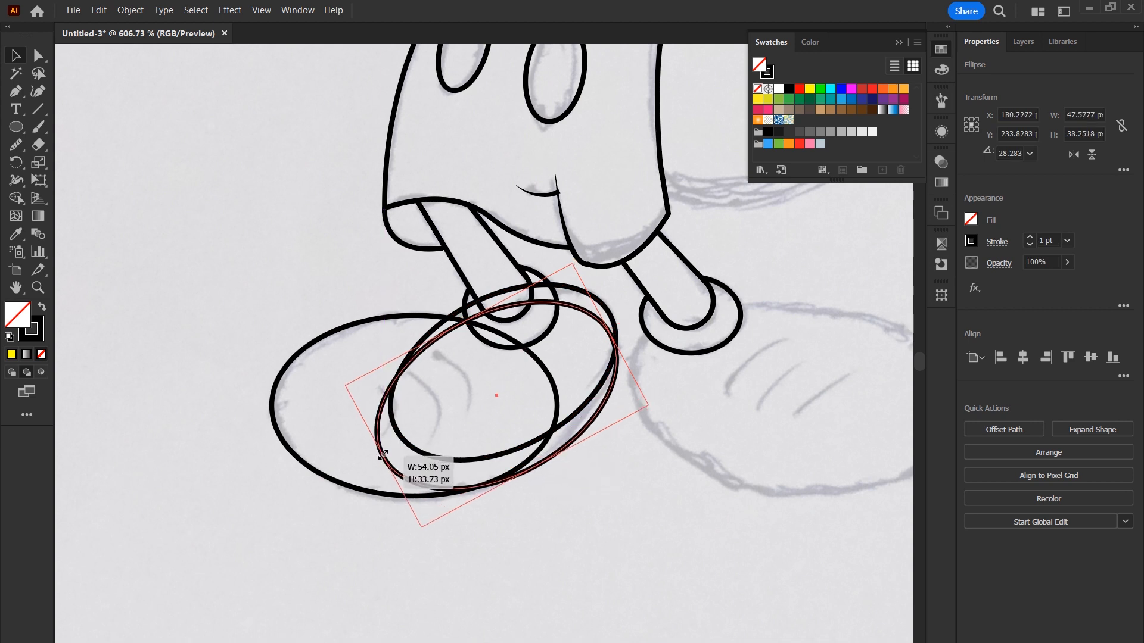
Try widening the duplicated heel ellipse toward the shoe's lower edge, then remove the copy.
left_click_drag(611, 334, 621, 328)
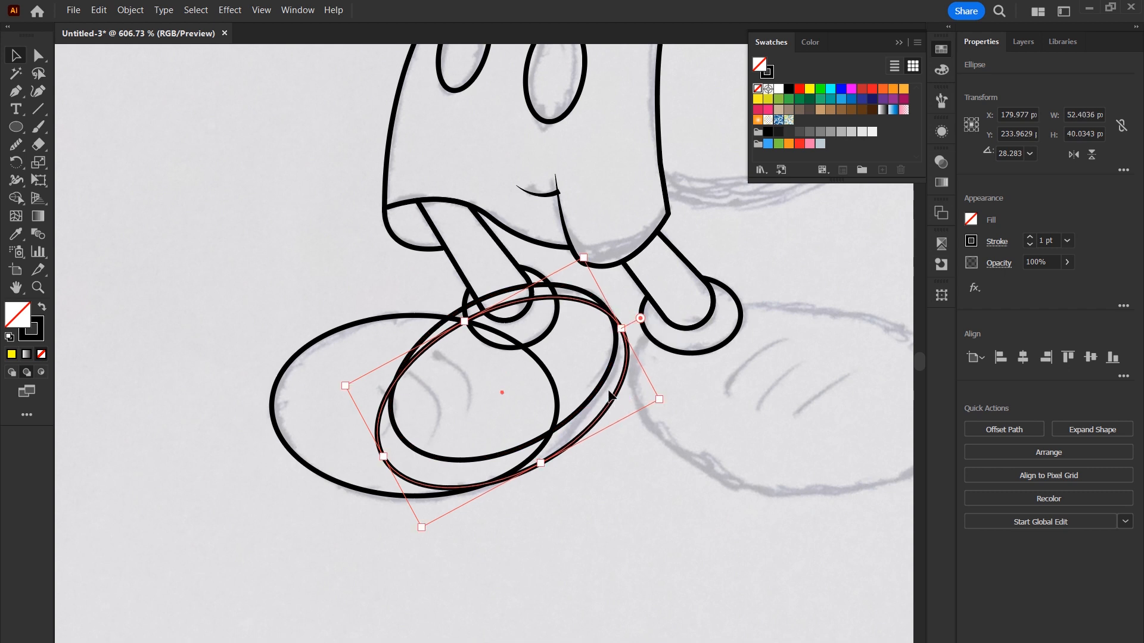
left_click(609, 390)
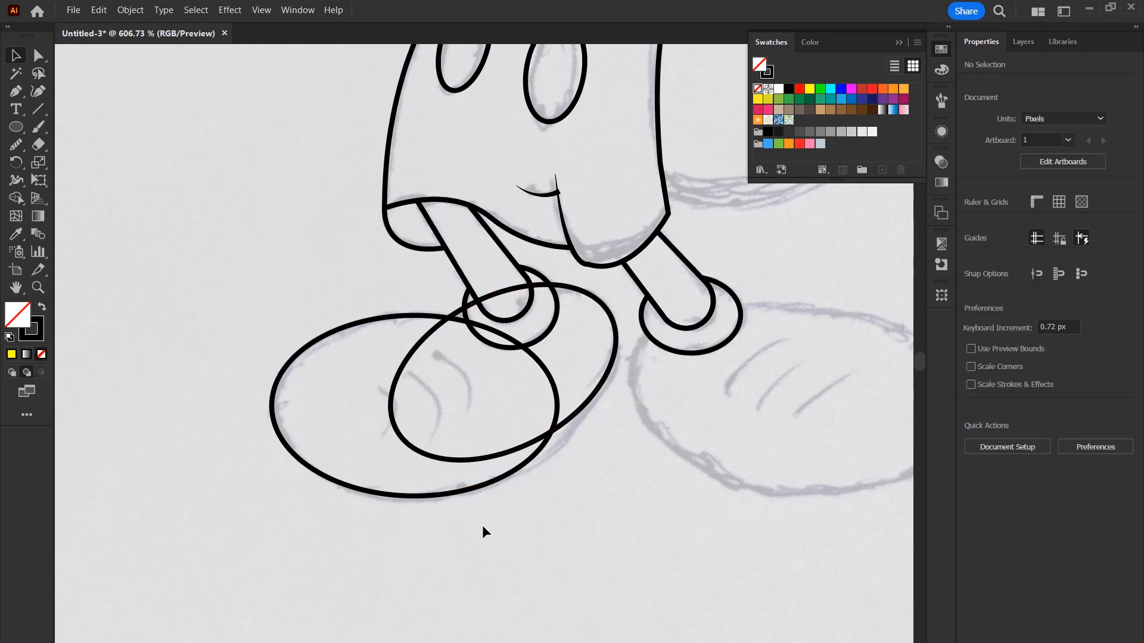
Merge the toe and heel ellipses of the left shoe into one outline with the Shape Builder tool.
left_click_drag(570, 404, 525, 383)
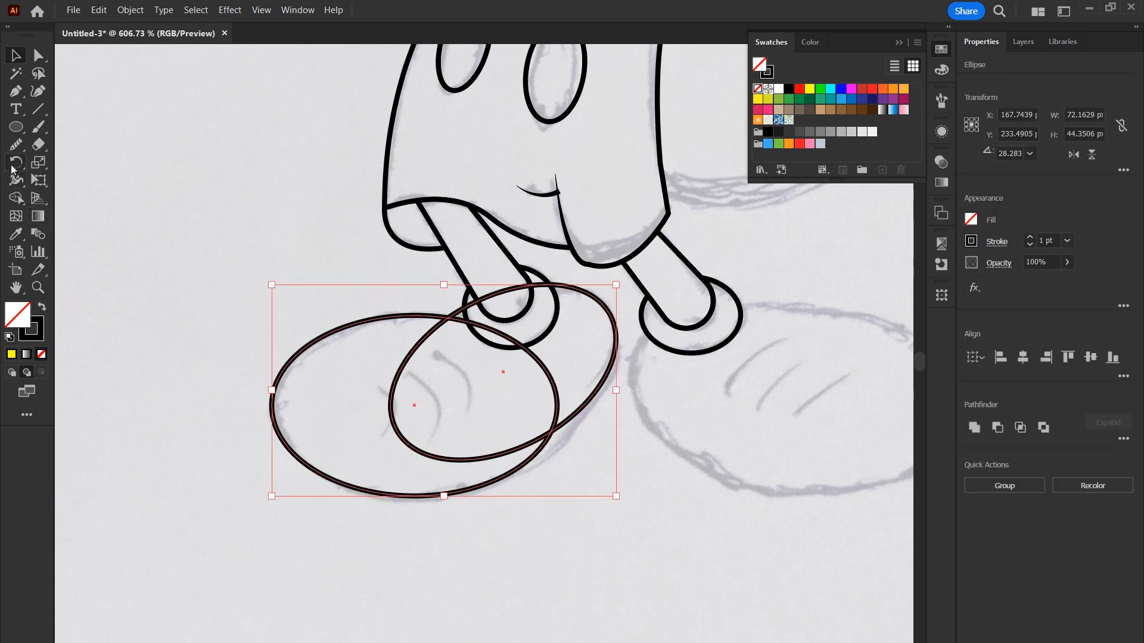
left_click(16, 198)
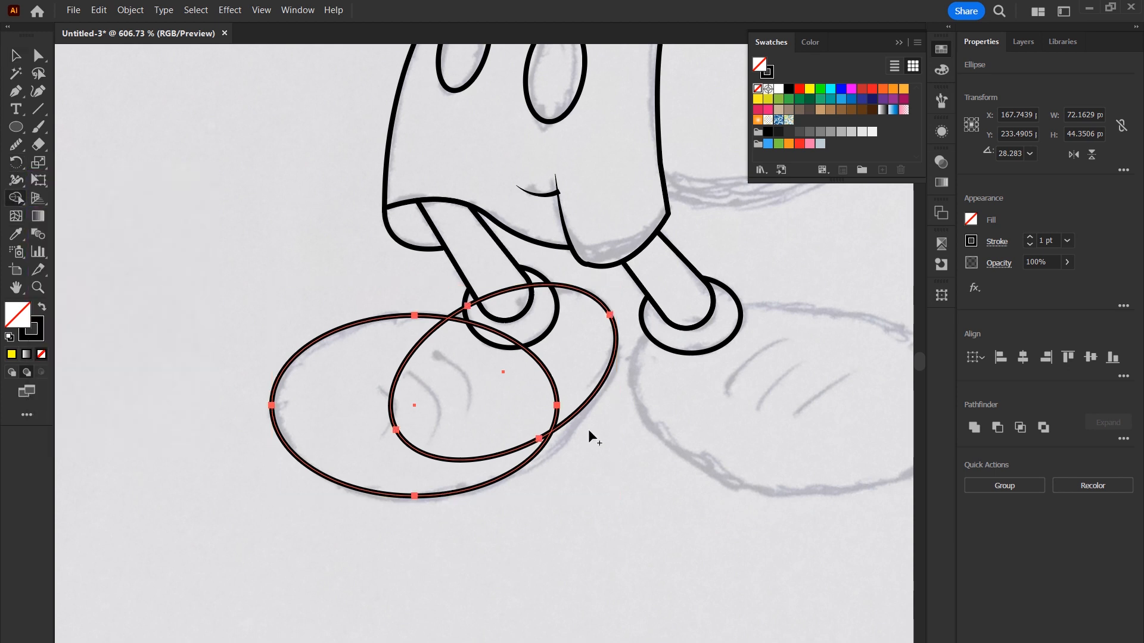
mouse_move(568, 374)
left_mouse_down()
mouse_move(438, 444)
mouse_move(348, 443)
left_mouse_up()
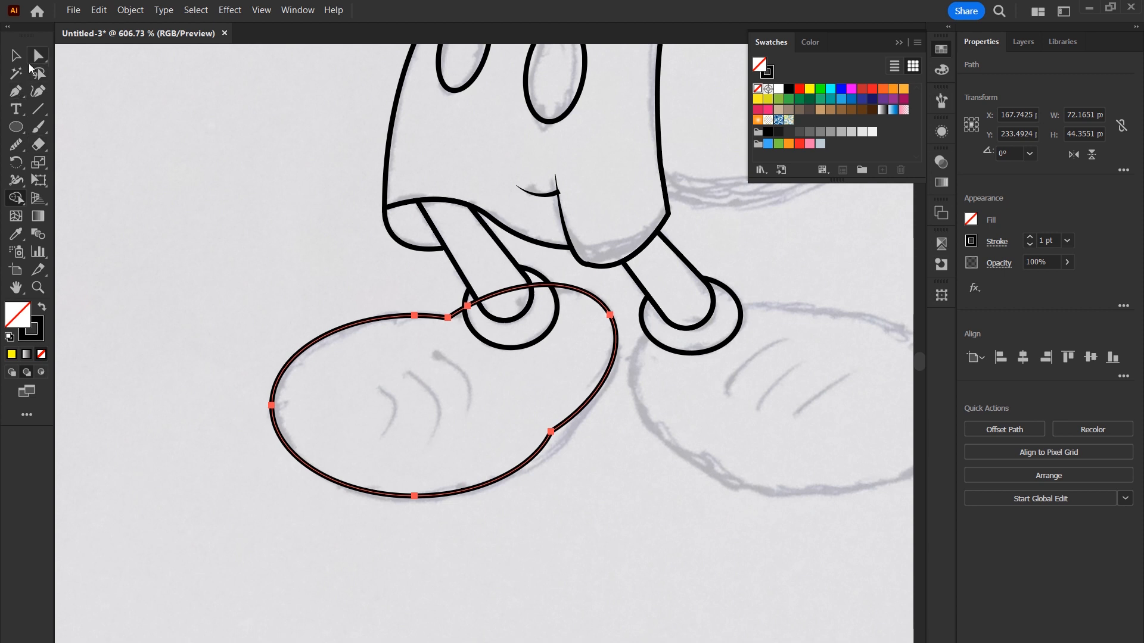
Delete the corner anchor point on the left shoe's underside and bend the lower curve to follow the sketch.
left_click(16, 92)
left_click(18, 93)
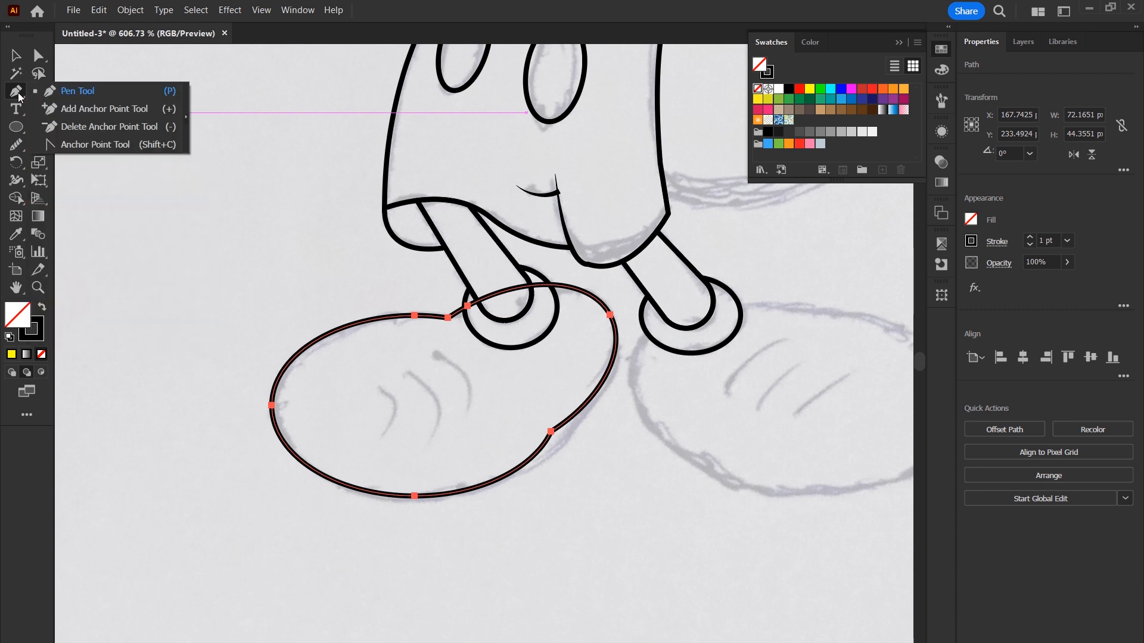
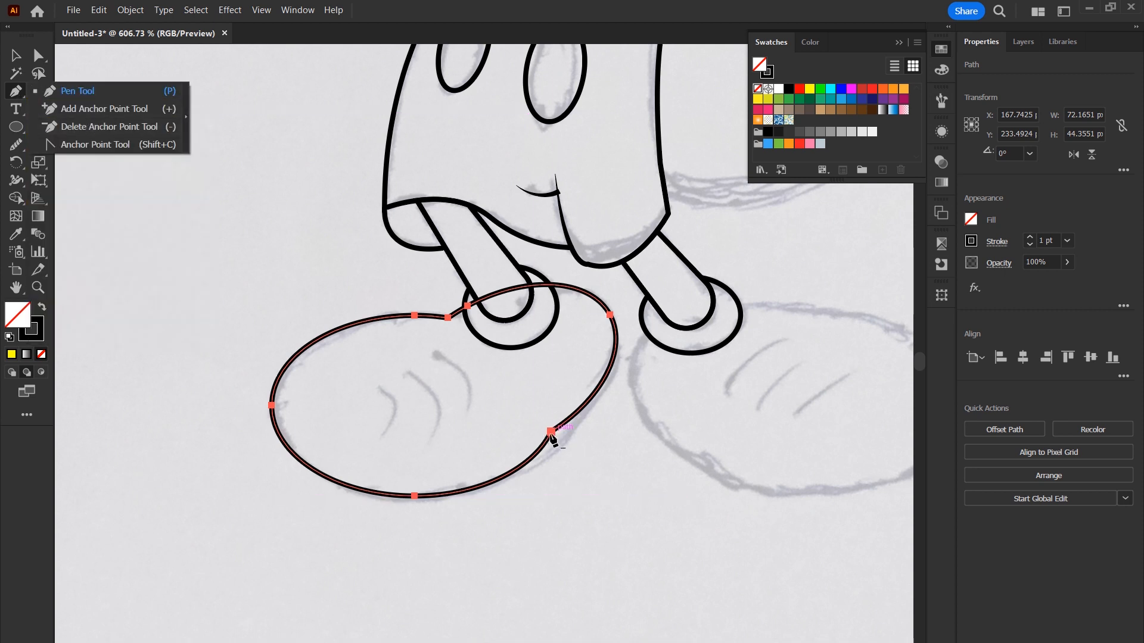
left_click(550, 433)
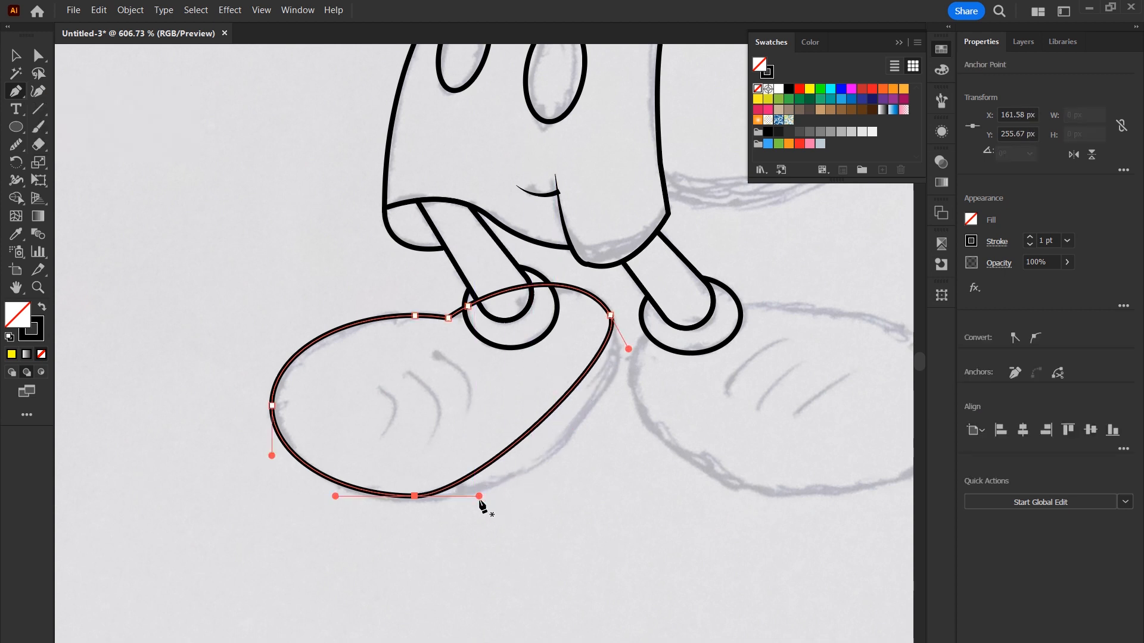
left_click_drag(479, 495, 610, 471)
left_click_drag(628, 349, 631, 338)
left_click(414, 495, "ctrl")
left_click(23, 58)
left_click(179, 191)
Smooth the corner at the upper back of the left shoe's heel.
left_click(619, 327)
key("n")
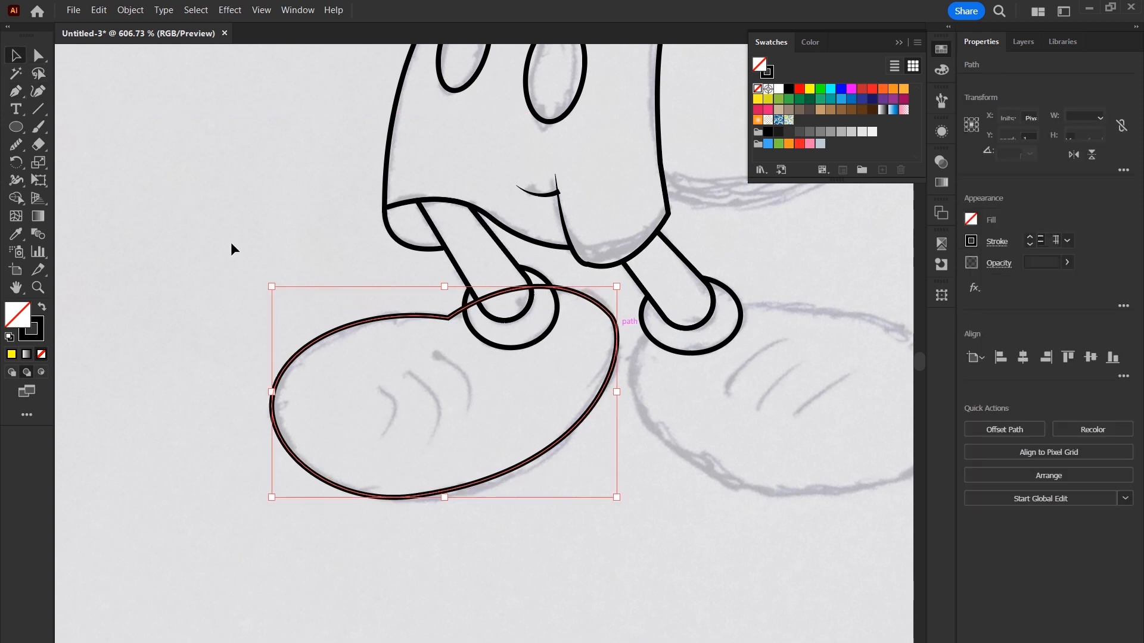
left_click_drag(595, 300, 617, 326)
key("v")
left_click(378, 365)
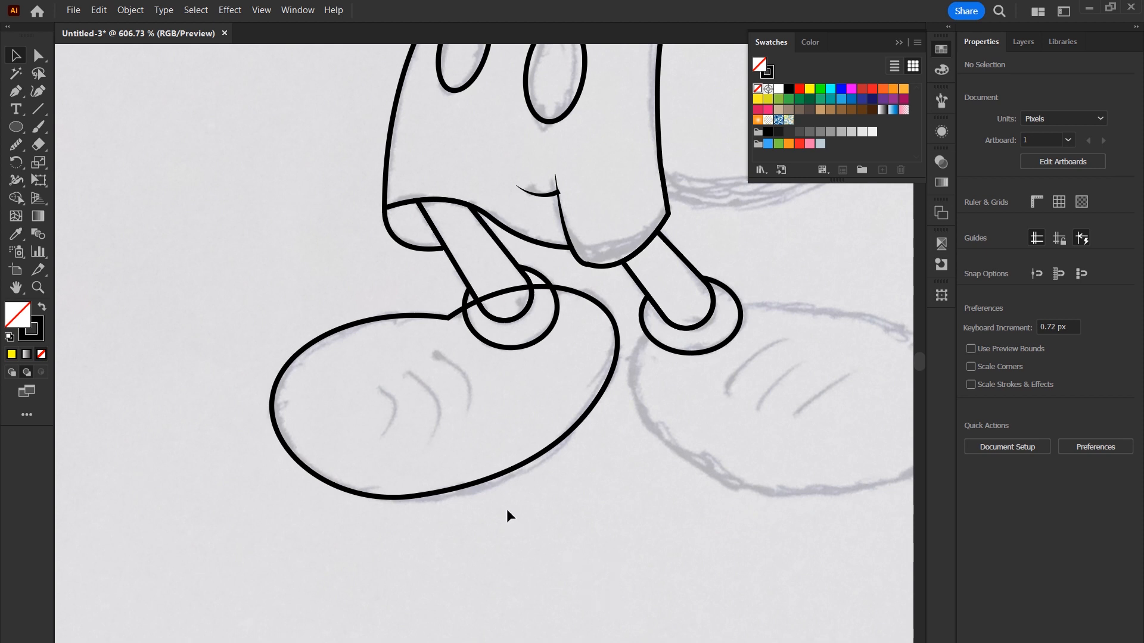
Trace the sketched crease nearest the cuff on the left shoe as one curved line with the Pen tool.
scroll(511, 515, "up", 2)
scroll(511, 515, "left", 1)
left_click(16, 95)
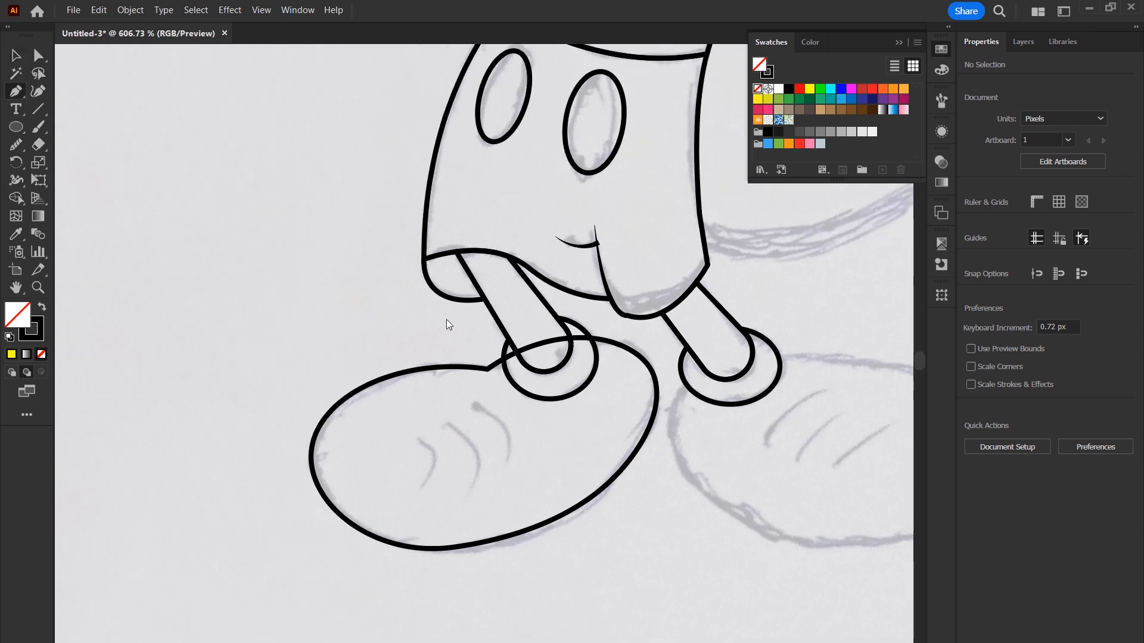
left_click(474, 405)
left_click_drag(513, 462, 511, 507)
key("v")
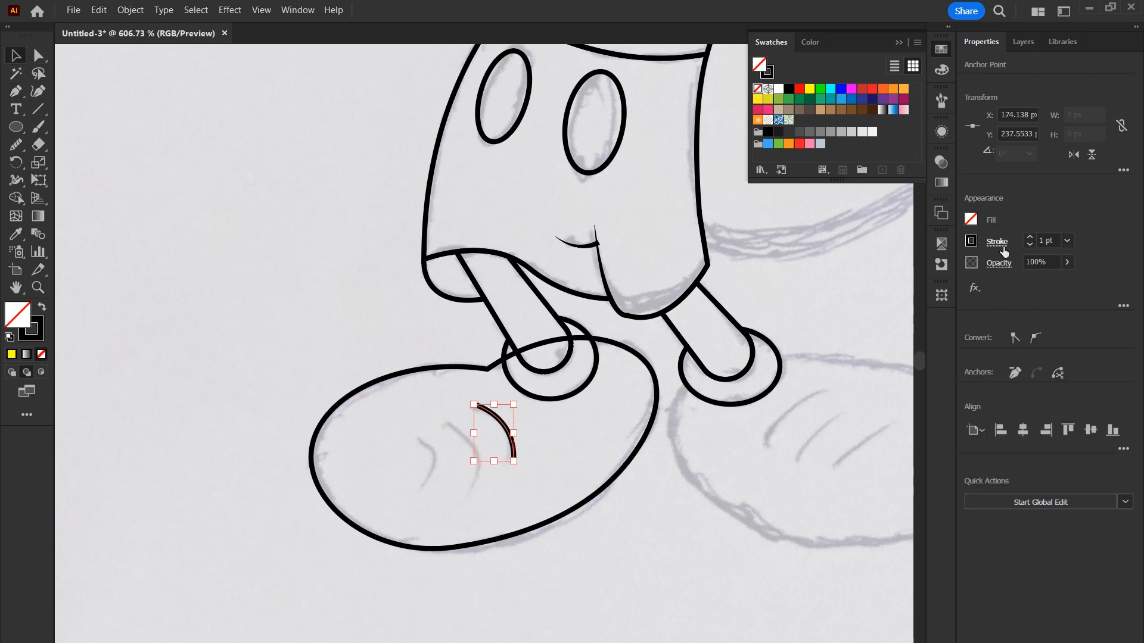
Give the crease line a width profile tapered at both ends and a 2 pt stroke weight.
left_click(1003, 246)
left_click(965, 473)
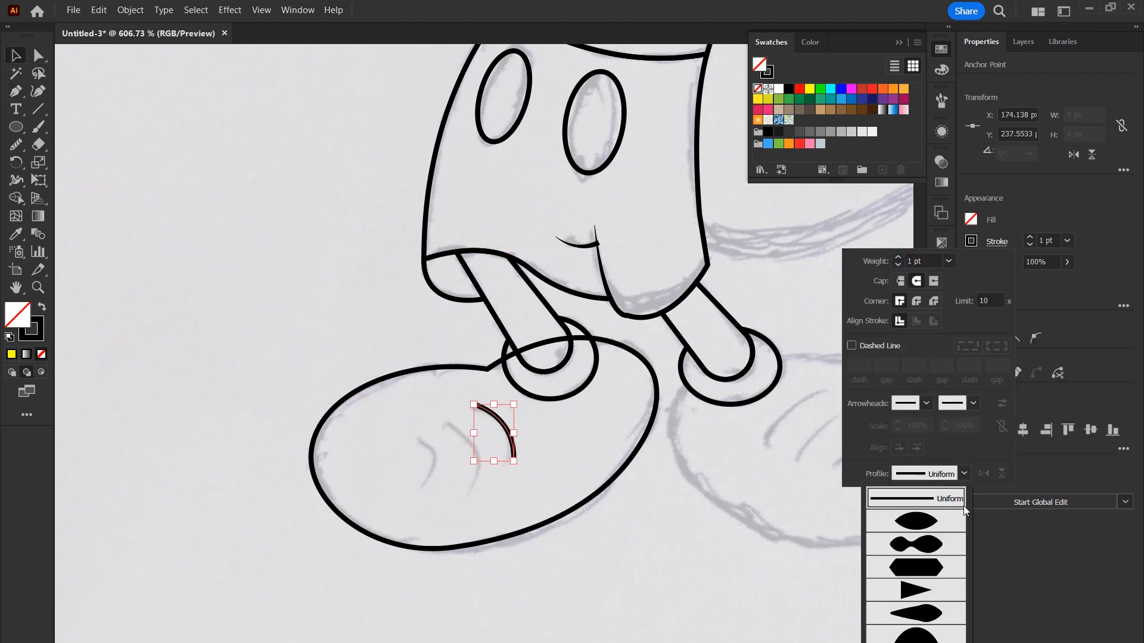
left_click(922, 523)
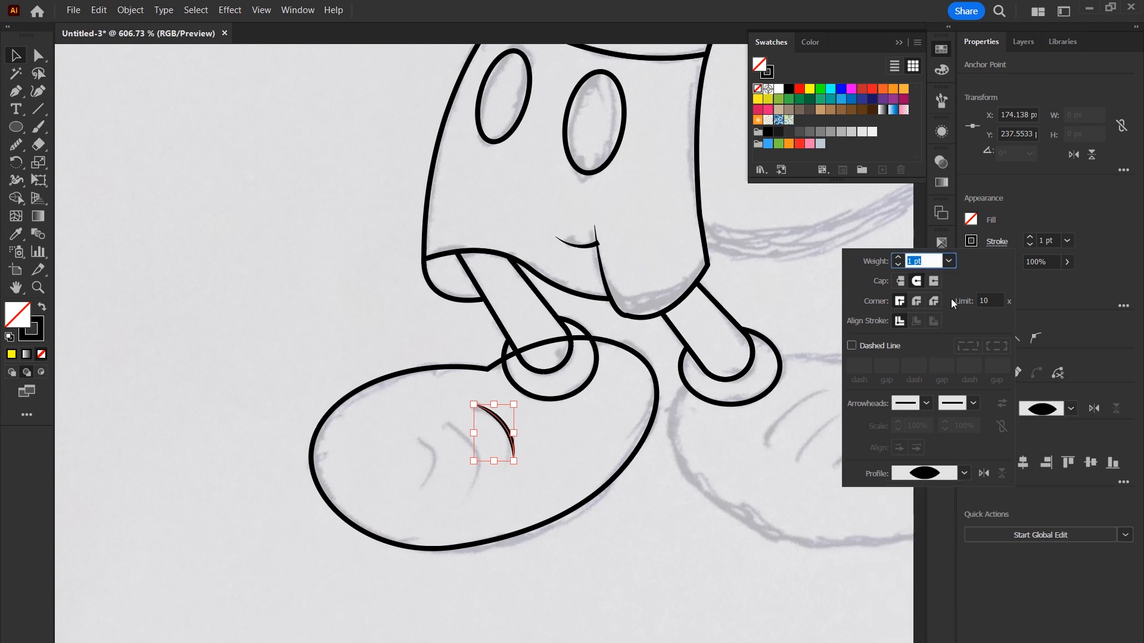
type("2")
key("Return")
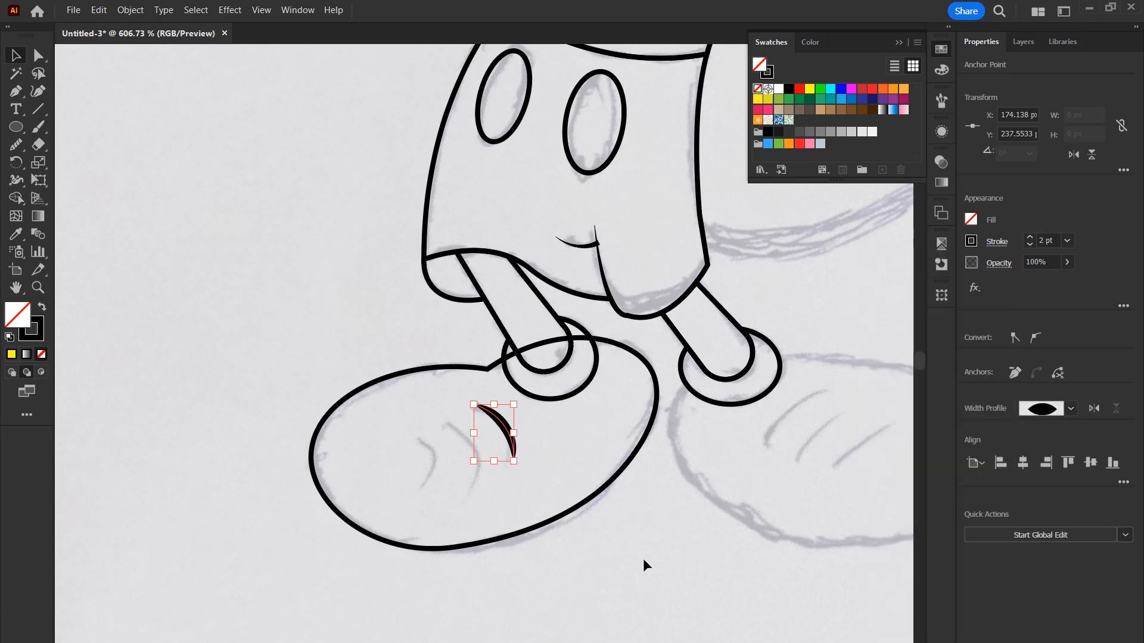
Duplicate the tapered crease twice toward the left shoe's toe, following the sketched marks.
left_click(647, 565)
left_click_drag(510, 441, 434, 462)
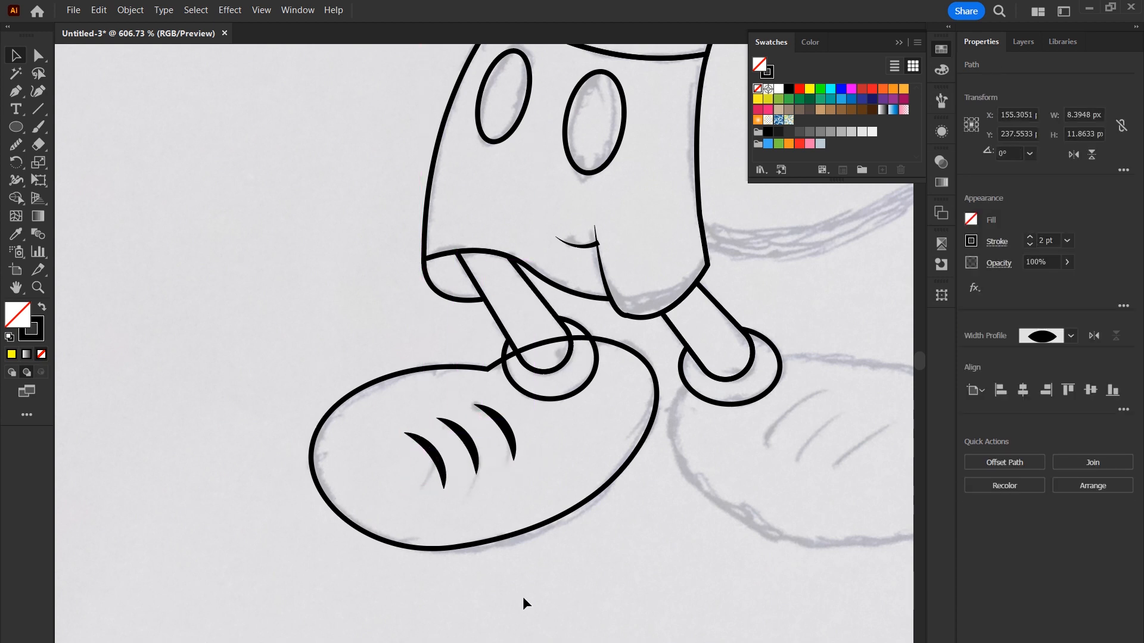
left_click(523, 598)
Clear the overlapping lines between the left leg, cuff and shoe with the Shape Builder tool.
scroll(519, 601, "down", 4)
key("z")
left_click_drag(519, 602, 590, 495)
key("v")
left_click(541, 358)
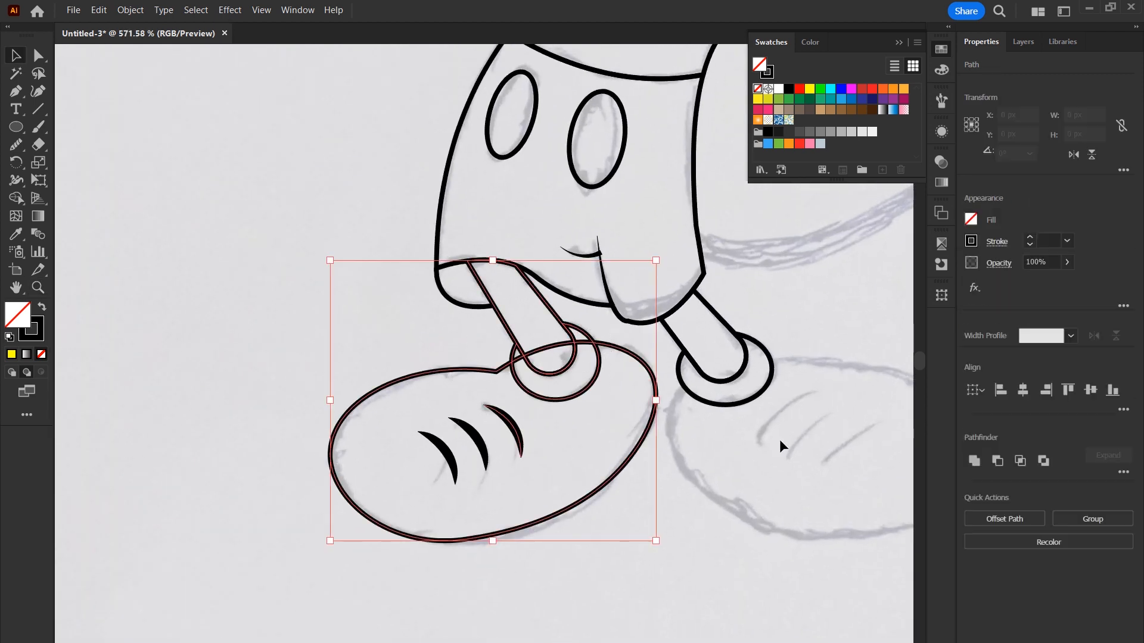
left_click(16, 198)
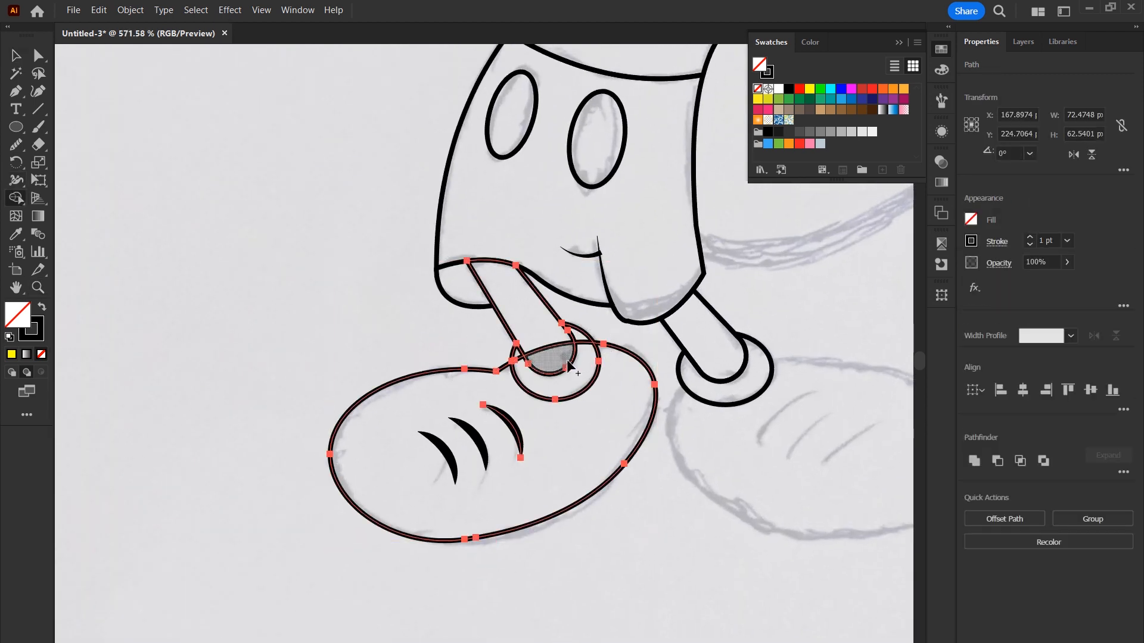
left_click_drag(554, 362, 515, 310)
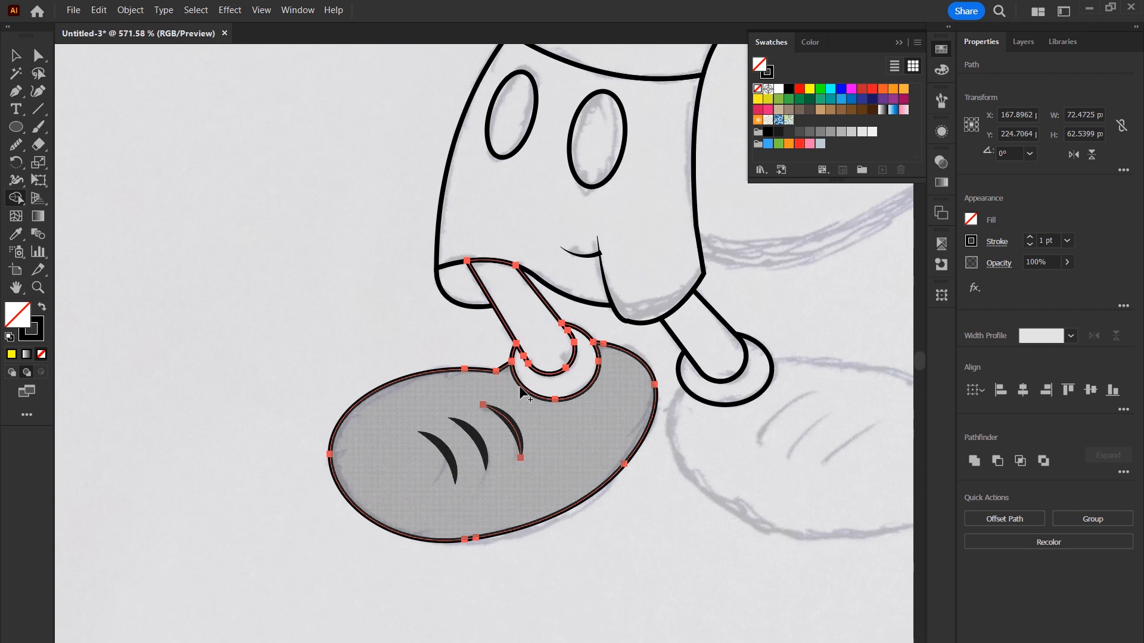
left_click(16, 55)
left_click(193, 247)
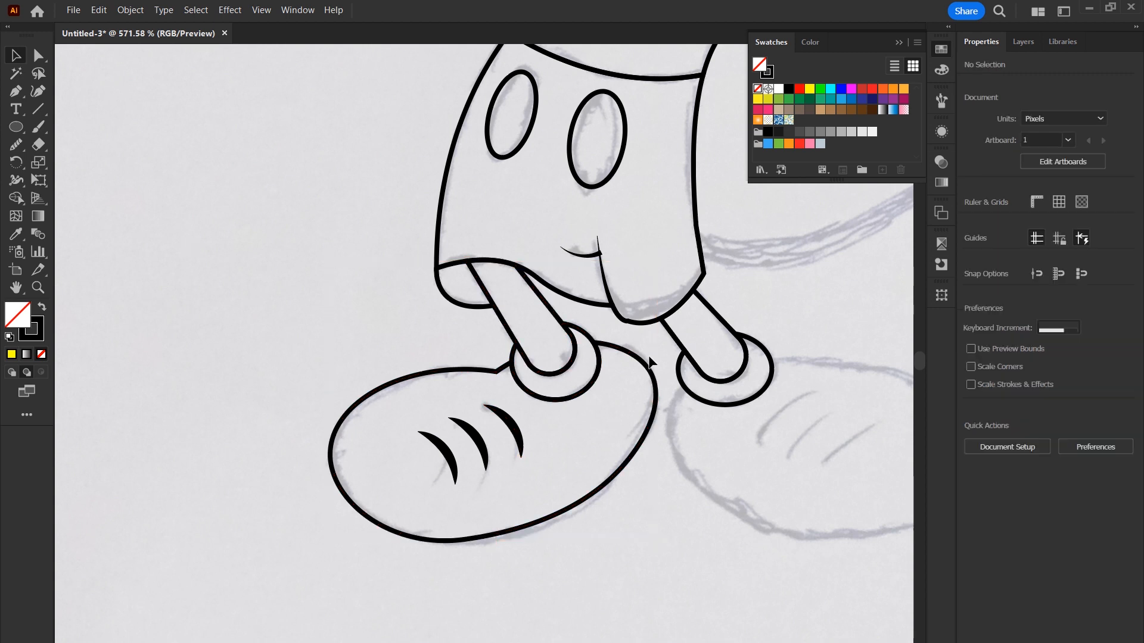
Draw a wide ellipse over the right shoe and stretch its edges to the sketched outline.
left_click_drag(680, 545, 466, 601)
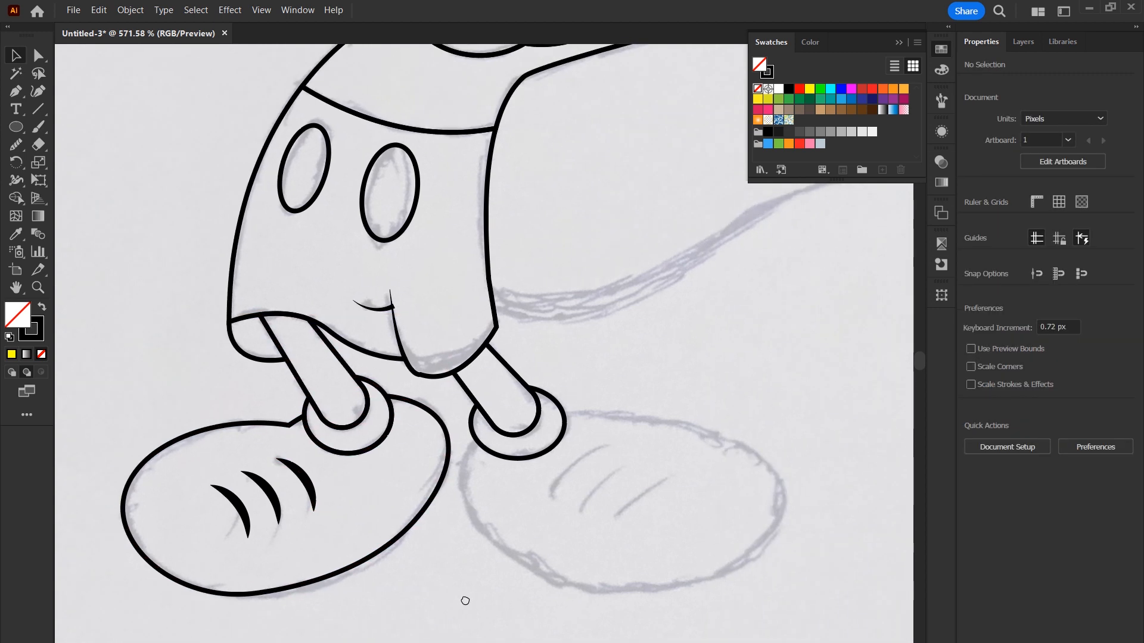
left_click_drag(413, 531, 409, 497)
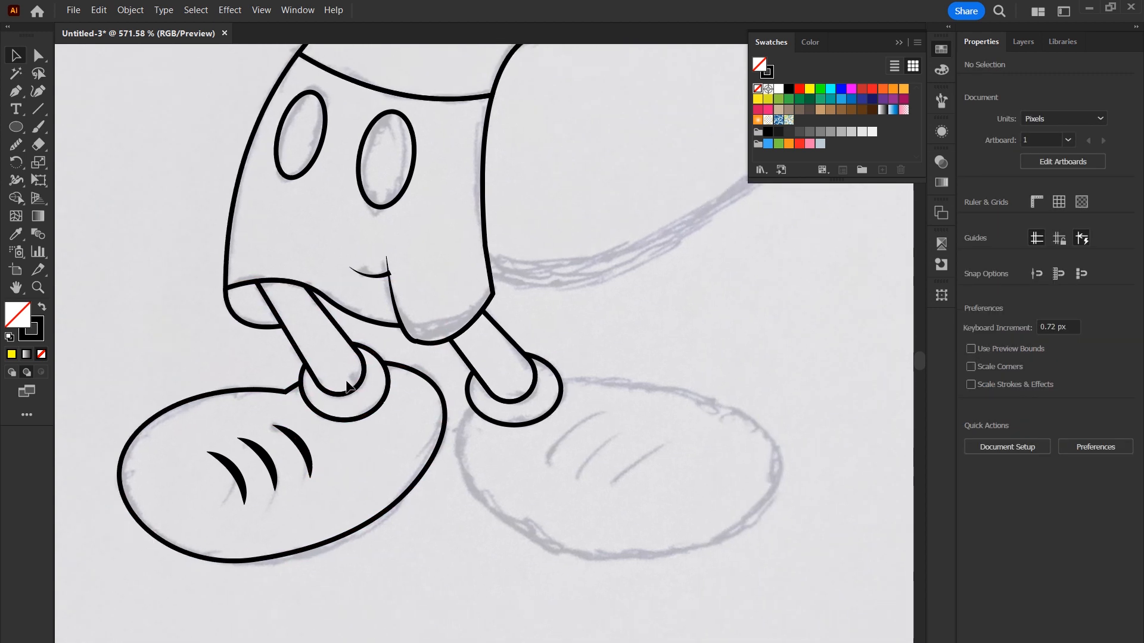
left_click(16, 127)
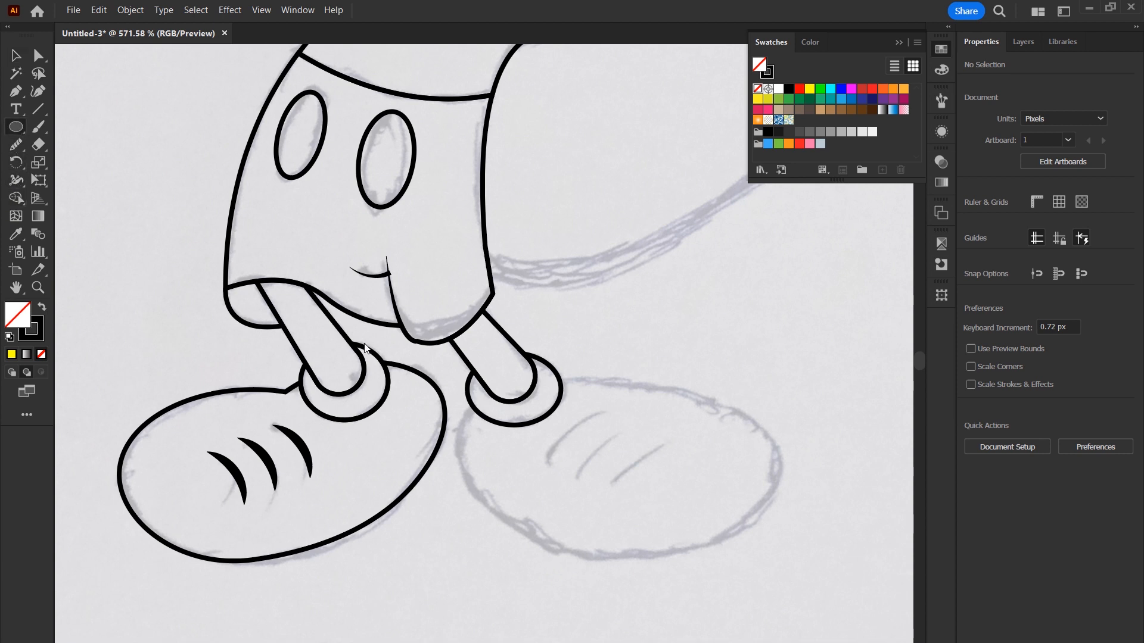
mouse_move(471, 367)
left_mouse_down()
mouse_move(706, 507)
mouse_move(758, 561)
mouse_move(777, 563)
left_mouse_up()
left_click_drag(471, 466, 458, 466)
left_click_drag(618, 371, 618, 381)
left_click_drag(466, 472, 467, 472)
Add a second ellipse over the right shoe's ankle end and unite both ellipses into one shoe shape.
left_click_drag(686, 486, 462, 382)
mouse_move(549, 416)
left_mouse_down()
mouse_move(524, 438)
mouse_move(546, 438)
left_mouse_up()
key("v")
left_click(778, 470, "shift")
left_click(974, 427)
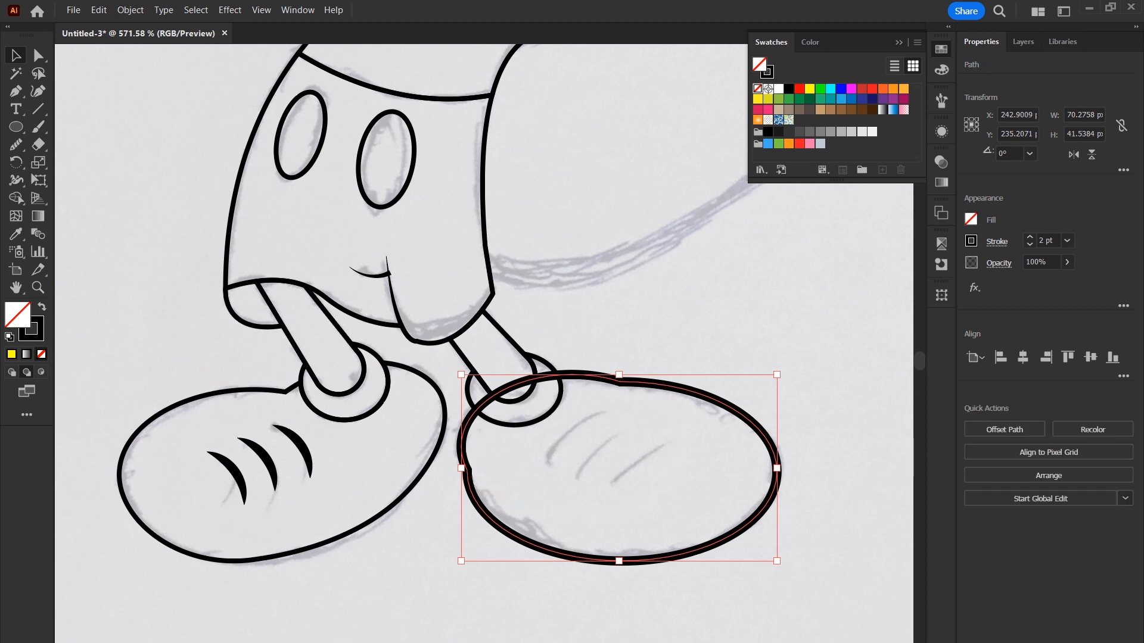
Match the right shoe's stroke to the left shoe's 1 pt outline with the Eyedropper.
key("i")
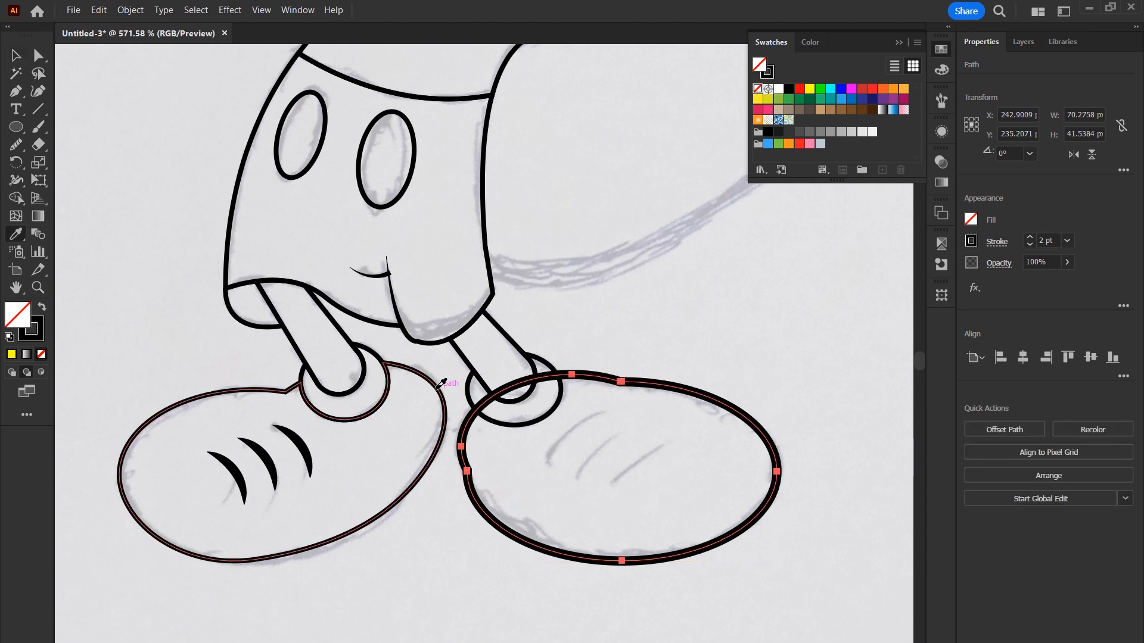
left_click(440, 390)
key("v")
Smooth the kinks on the right shoe's upper edge and heel where the two ellipses met.
left_click(16, 145)
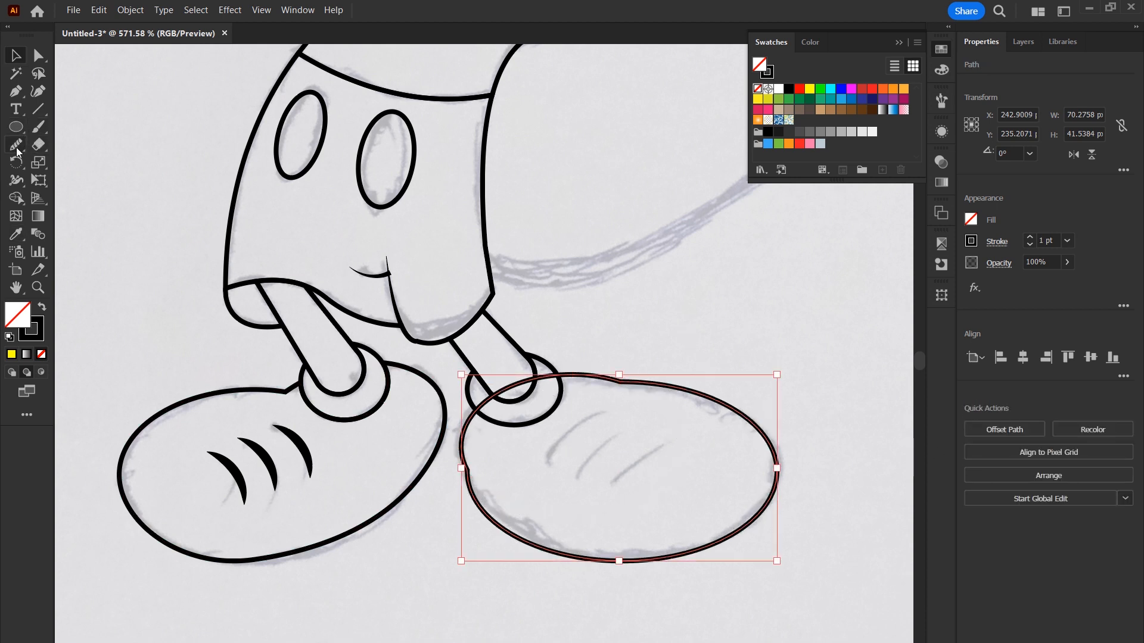
left_click_drag(608, 378, 671, 399)
left_click_drag(609, 379, 697, 391)
mouse_move(470, 482)
left_mouse_down()
mouse_move(463, 448)
mouse_move(469, 479)
left_mouse_up()
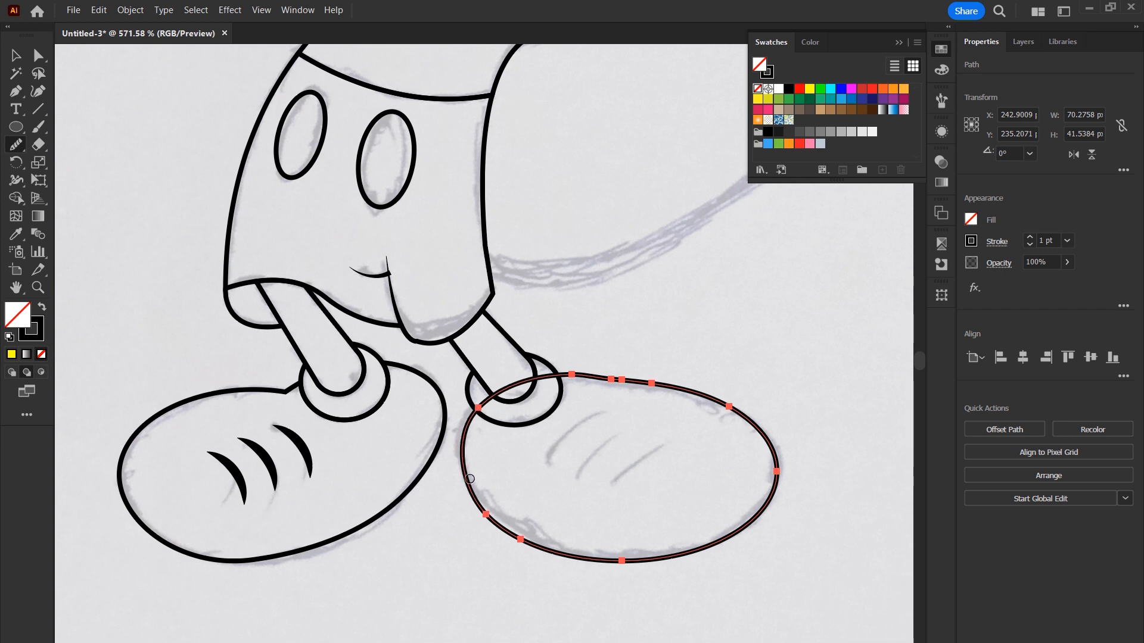
left_click(16, 55)
left_click(603, 439)
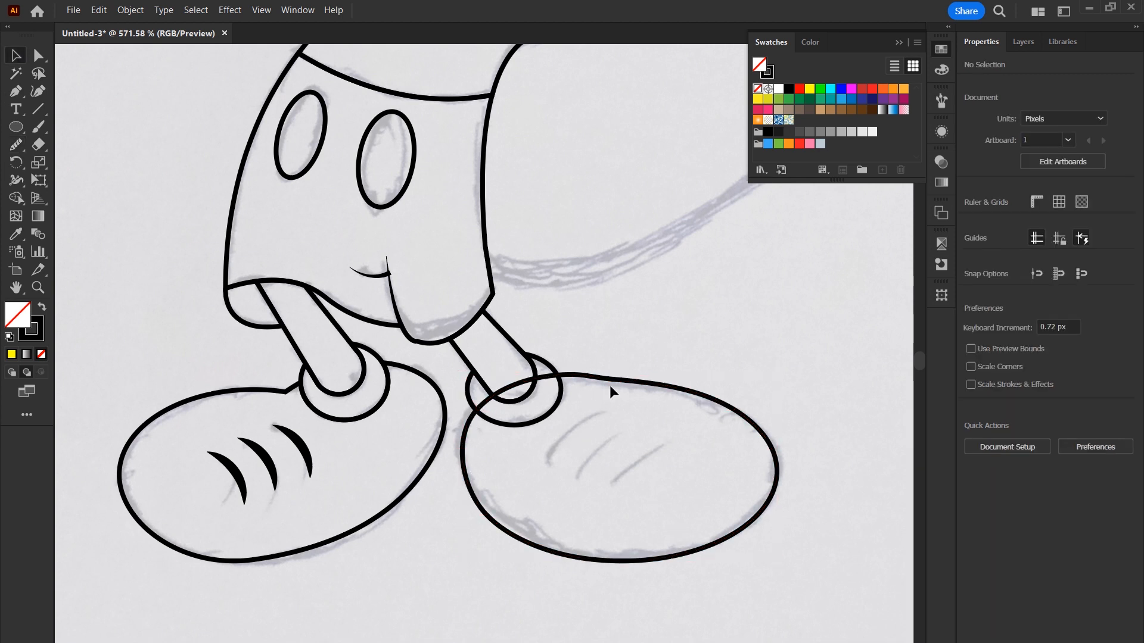
Merge the overlapping regions of the right leg, cuff and shoe with the Shape Builder tool so the cuff sits over the shoe.
left_click_drag(741, 324, 521, 489)
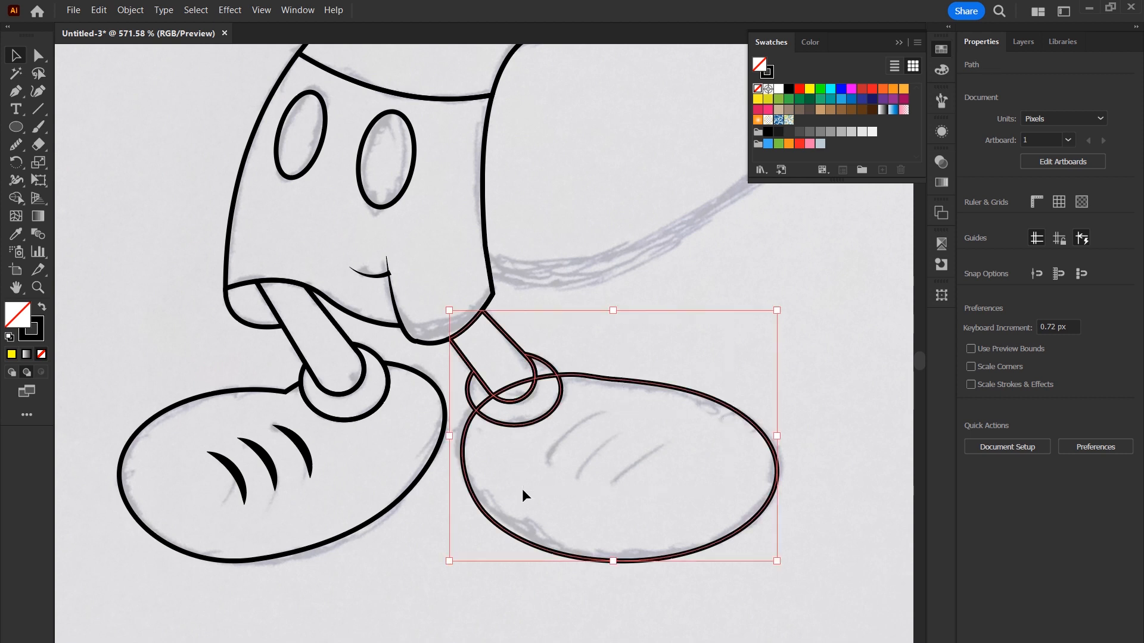
left_click(18, 200)
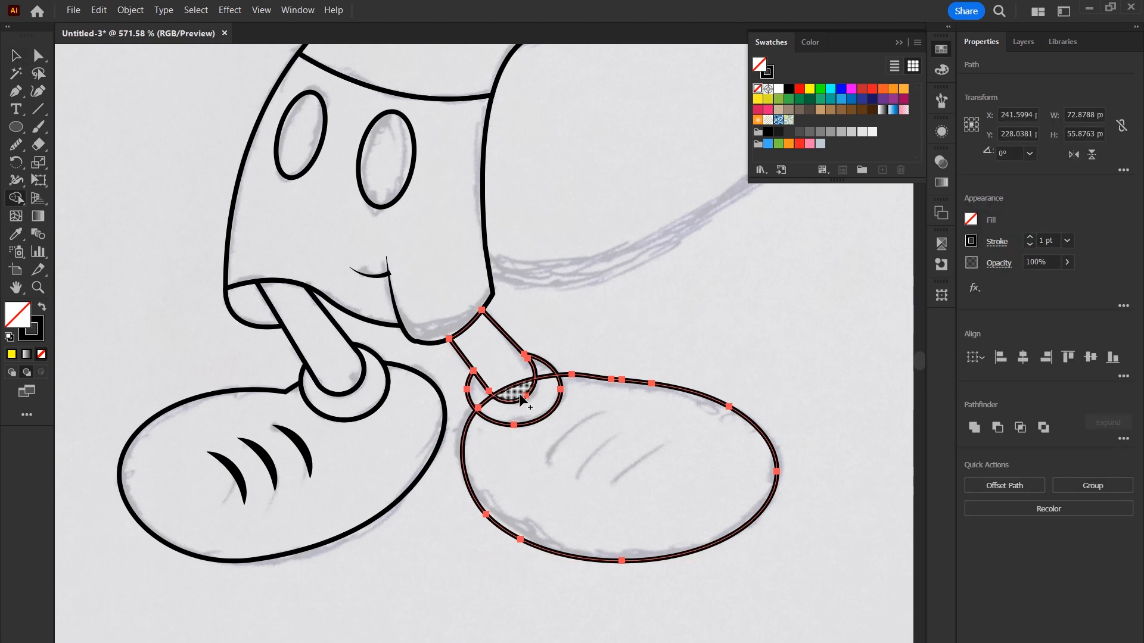
left_click_drag(522, 395, 500, 361)
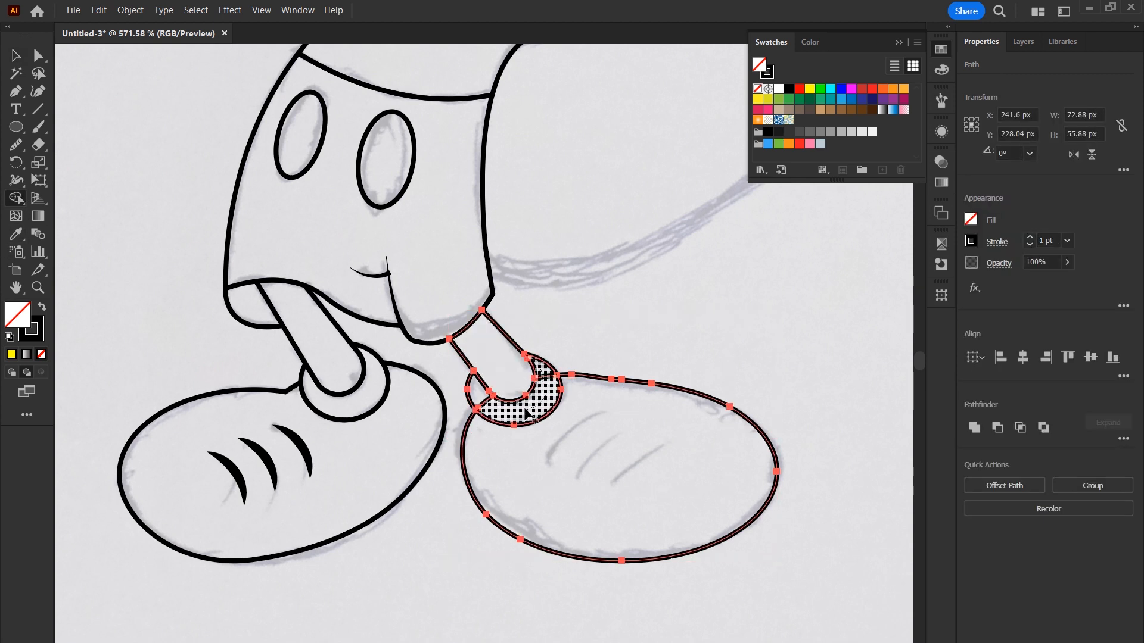
left_click_drag(492, 409, 677, 301)
key("v")
left_click(725, 324)
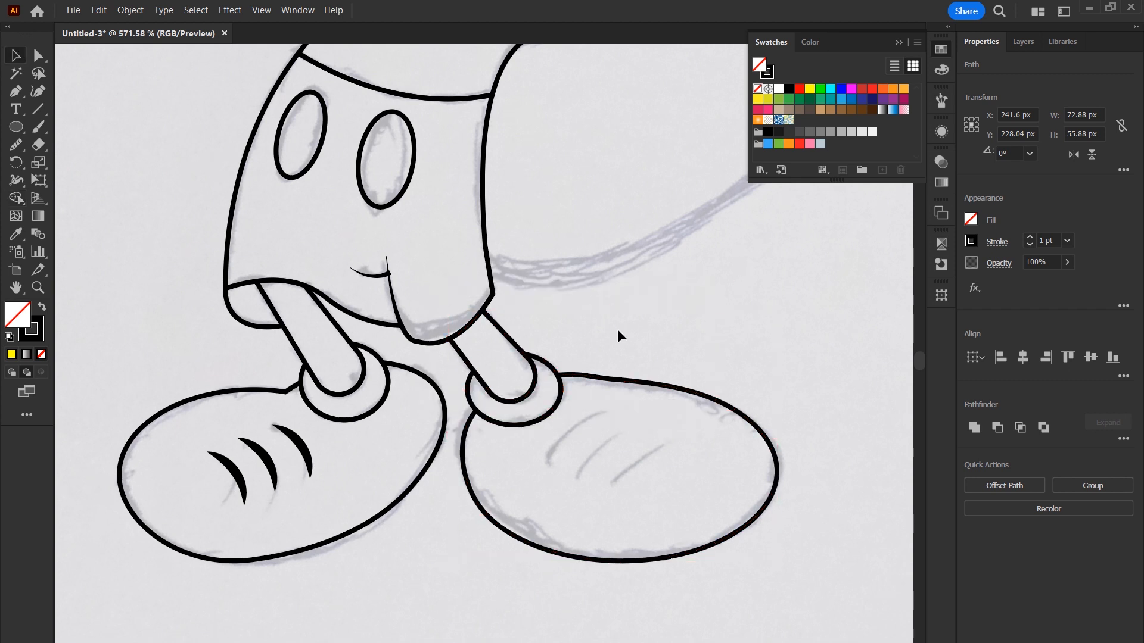
Copy a tapered crease from the left shoe onto the right shoe and flip it horizontally.
left_click_drag(300, 448, 581, 464)
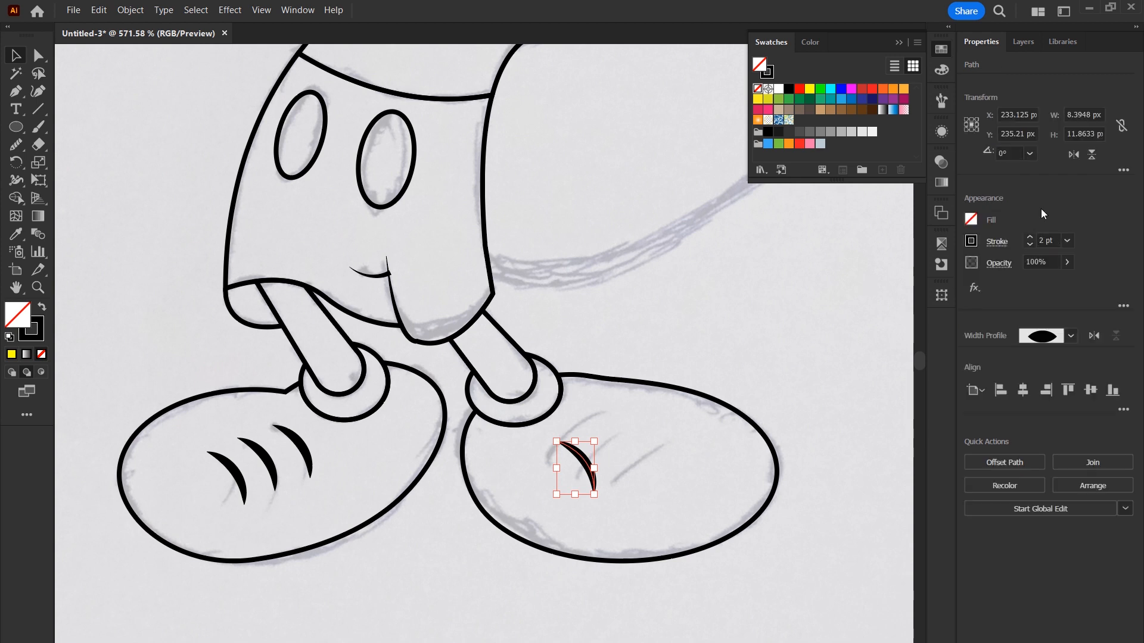
left_click(1076, 156)
Reshape the flipped crease to the sketched mark and duplicate it twice toward the right shoe's toe.
key("a")
left_click_drag(594, 441, 649, 458)
key("v")
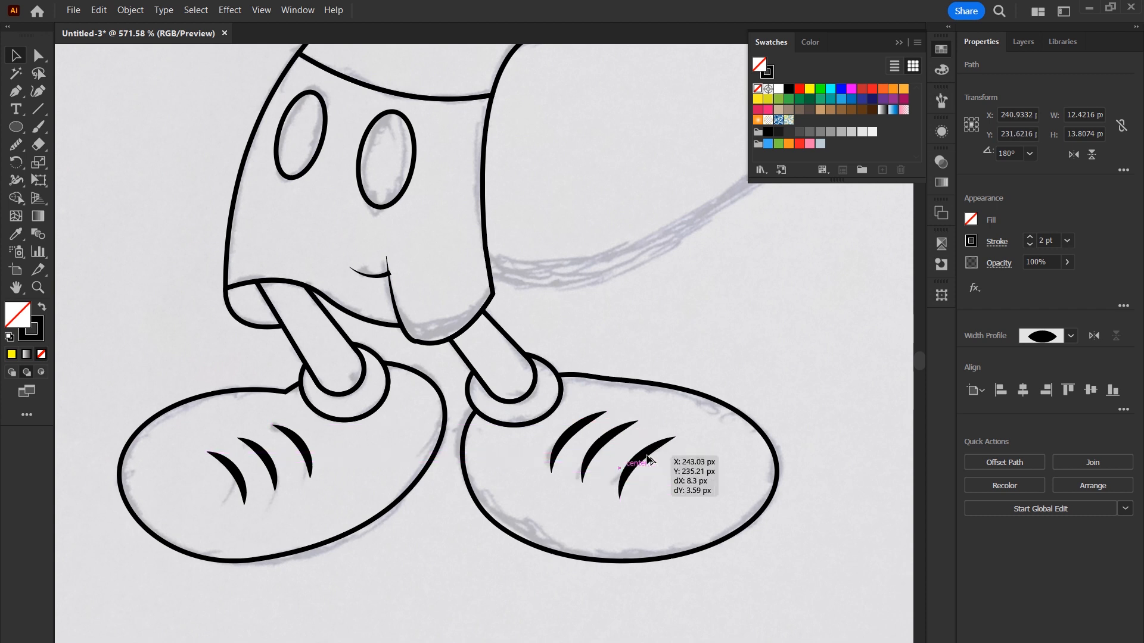
left_click(740, 628)
key("z")
scroll(550, 442, "down", 3)
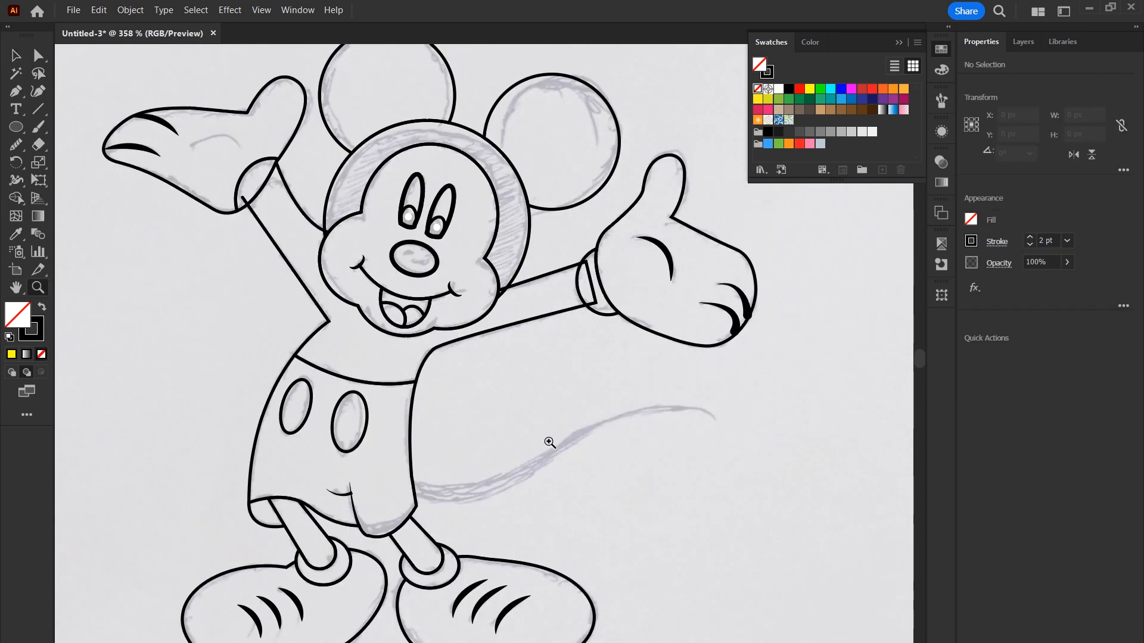
Trace the tail with the Pen tool as an open S-shaped curve from the shorts' edge to the sketched tip.
left_click(22, 94)
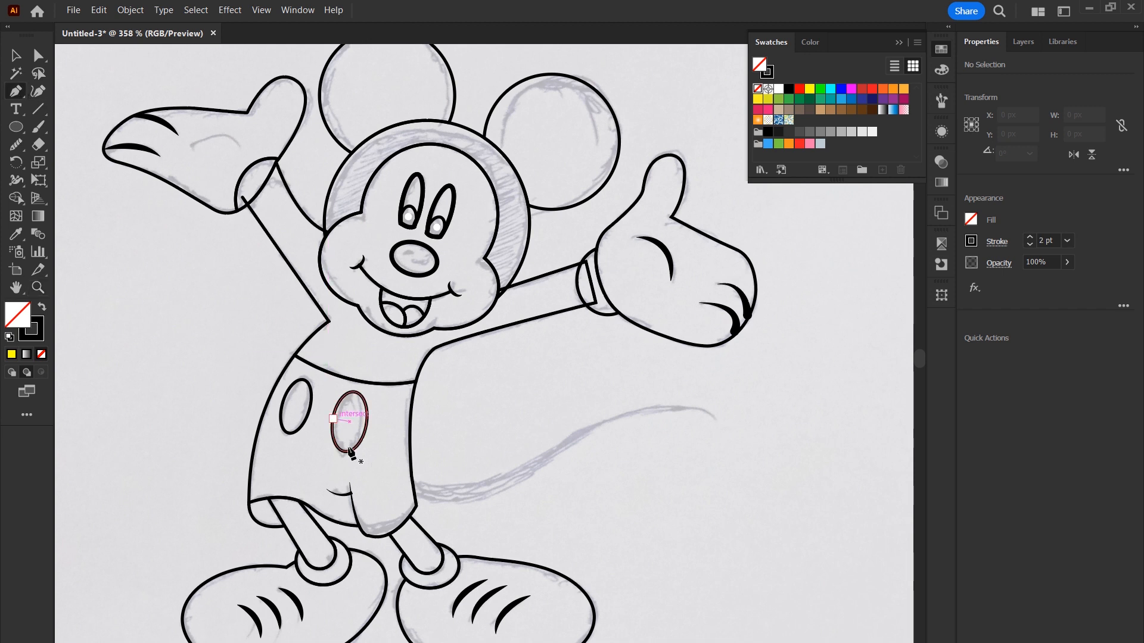
left_click(413, 485)
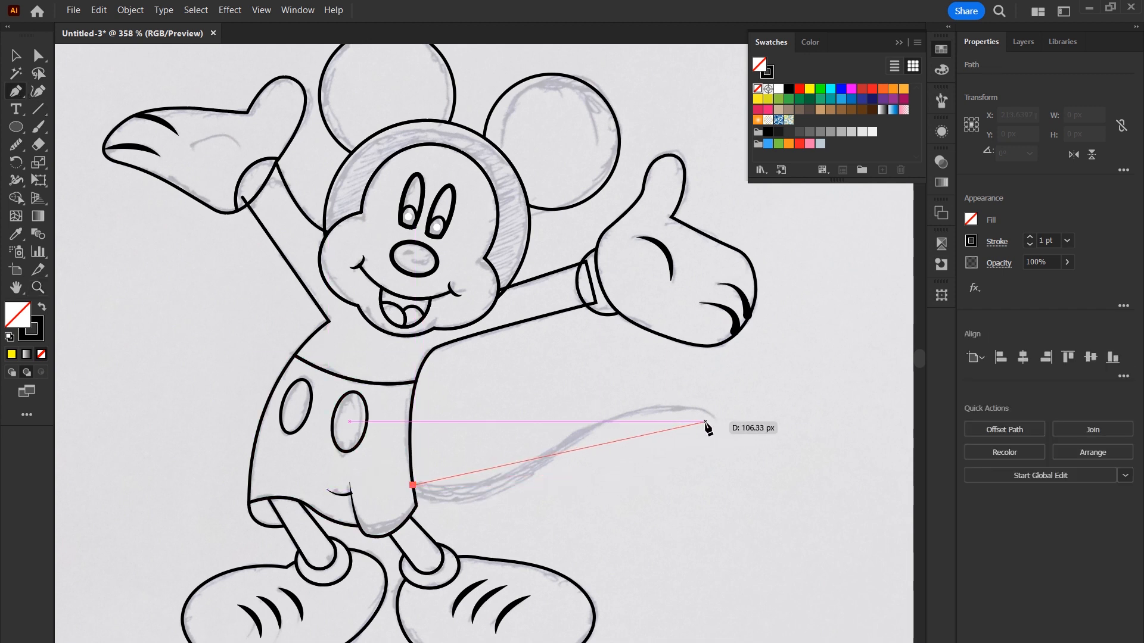
left_click_drag(563, 442, 663, 360)
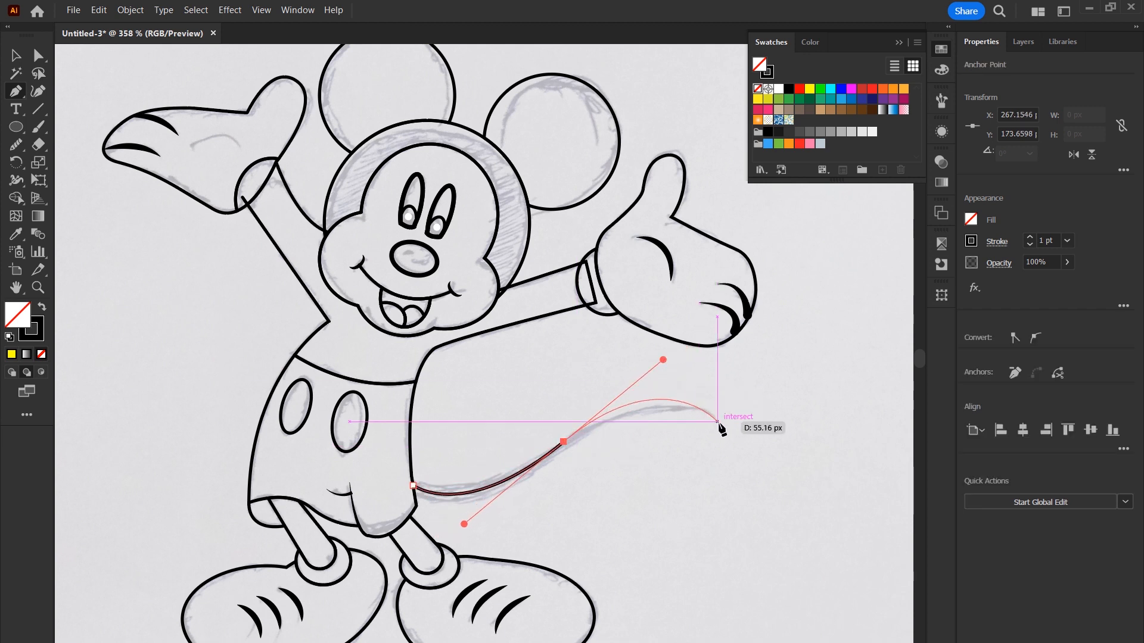
left_click(718, 423)
left_click(15, 58)
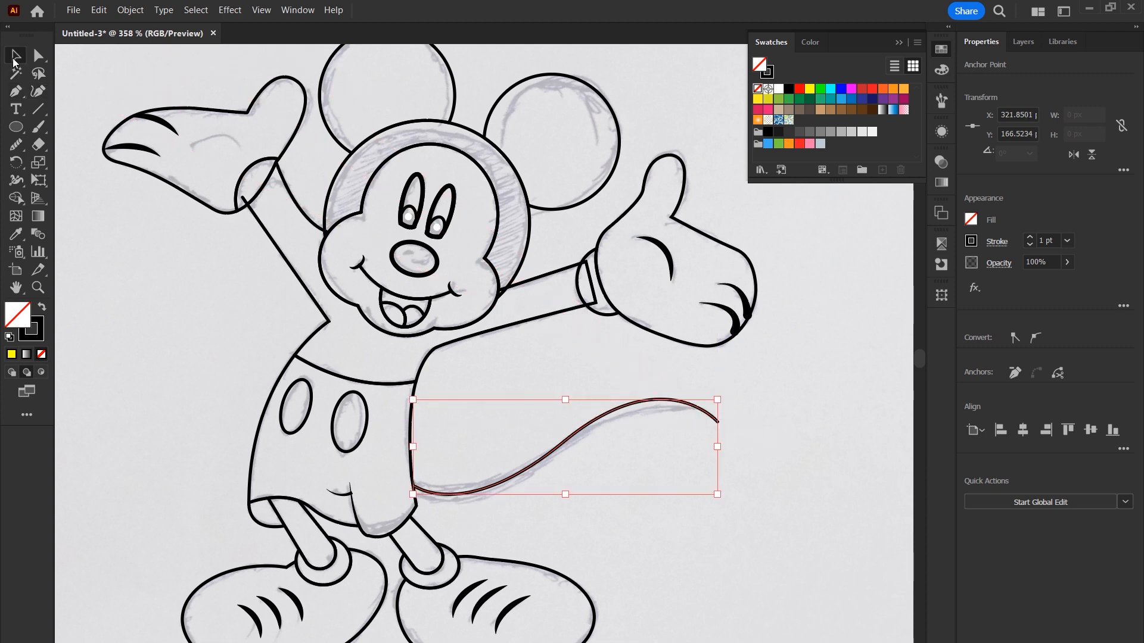
left_click(730, 538)
Isolate the tail path and widen its base to about 7.2 pt with the Width tool, tapering toward the tip.
left_click(717, 420)
scroll(599, 408, "up", 2)
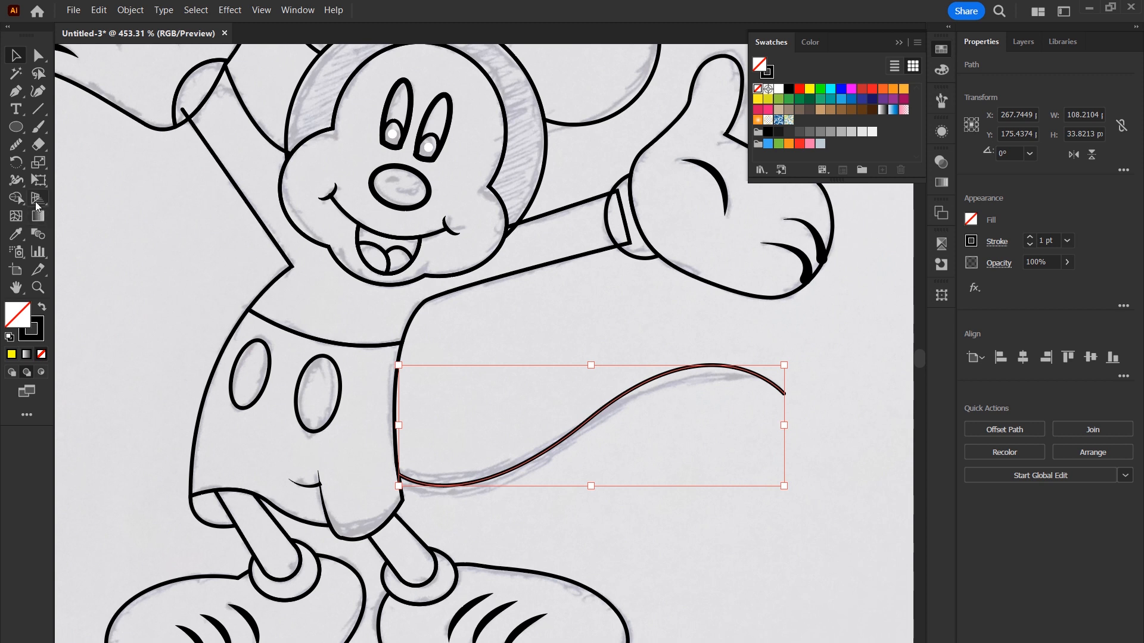
left_click(17, 185)
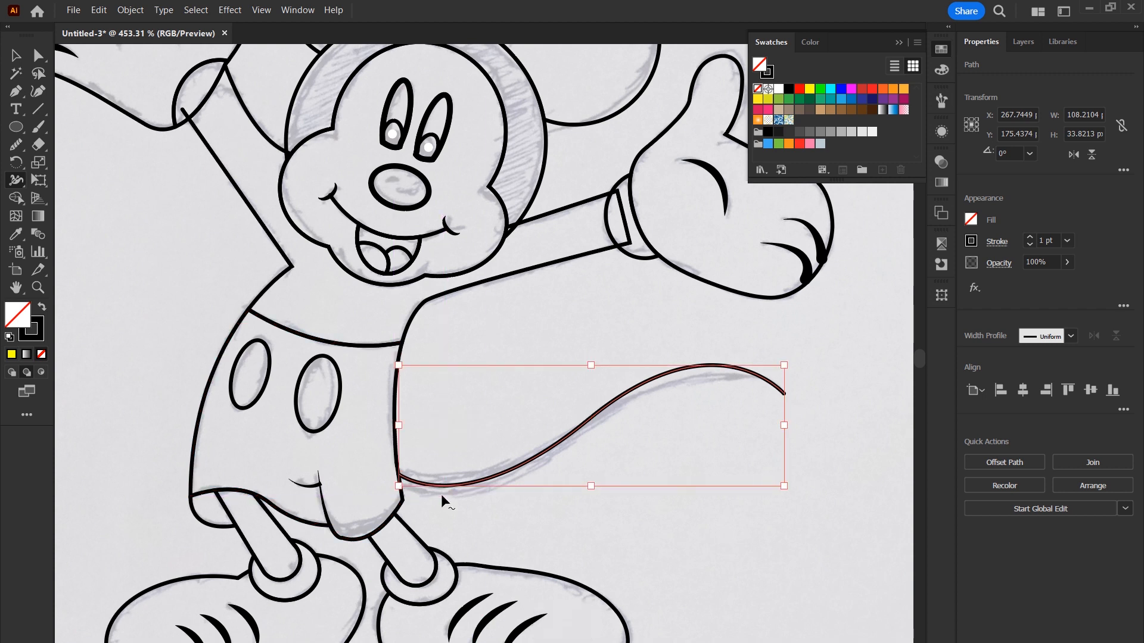
left_click(15, 55)
left_click(446, 429)
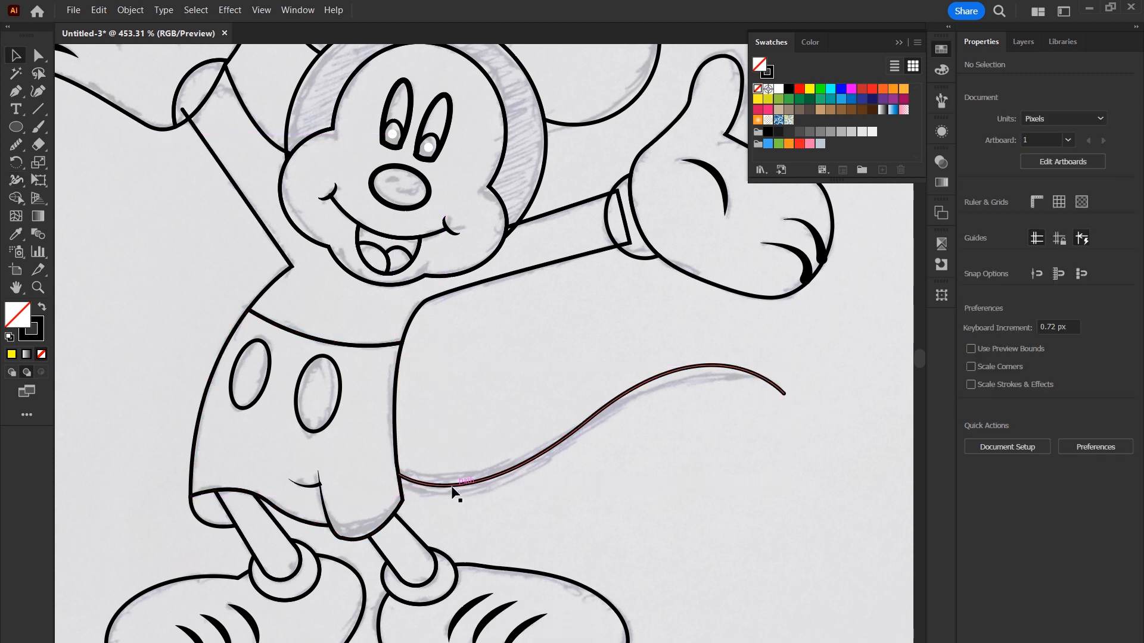
double_click(452, 485)
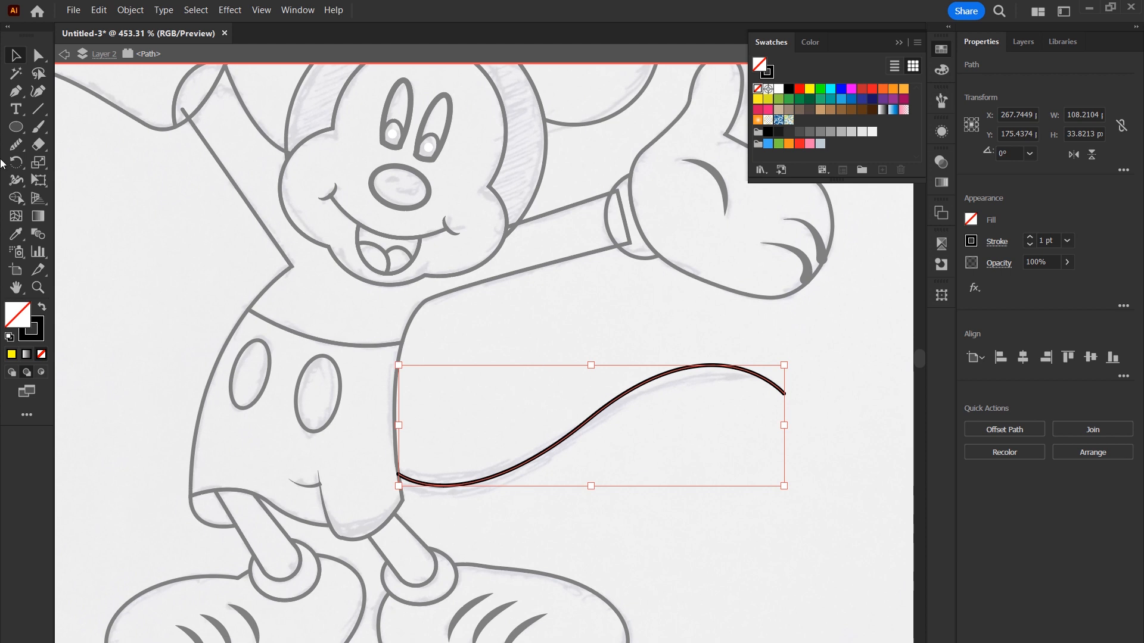
left_click(17, 179)
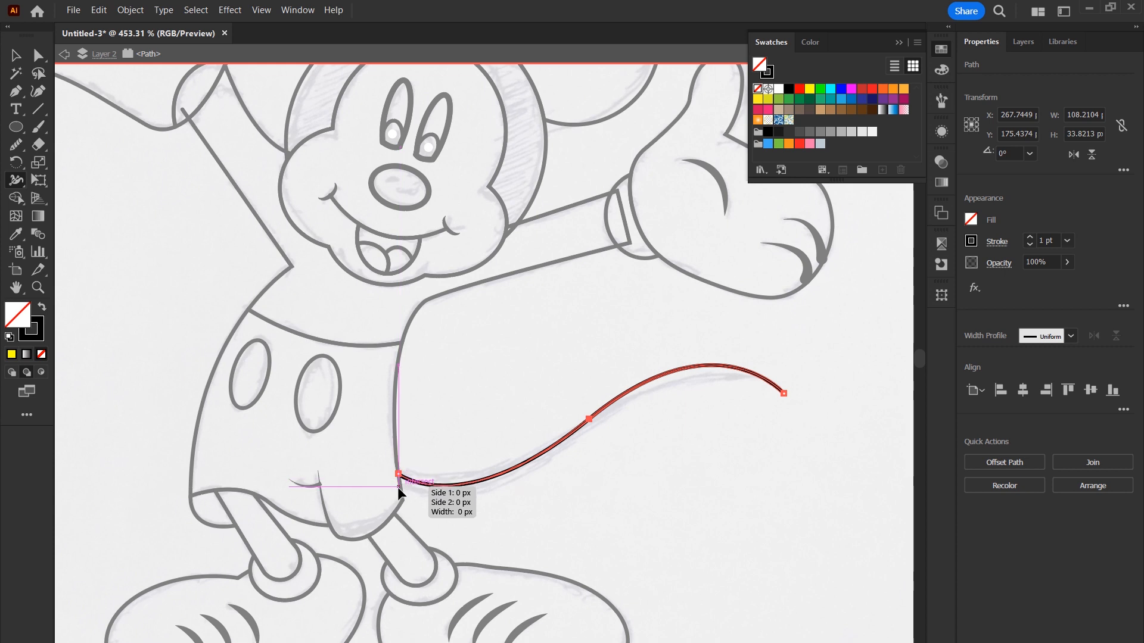
mouse_move(399, 475)
left_mouse_down()
mouse_move(399, 453)
mouse_move(380, 439)
mouse_move(412, 462)
mouse_move(406, 469)
left_mouse_up()
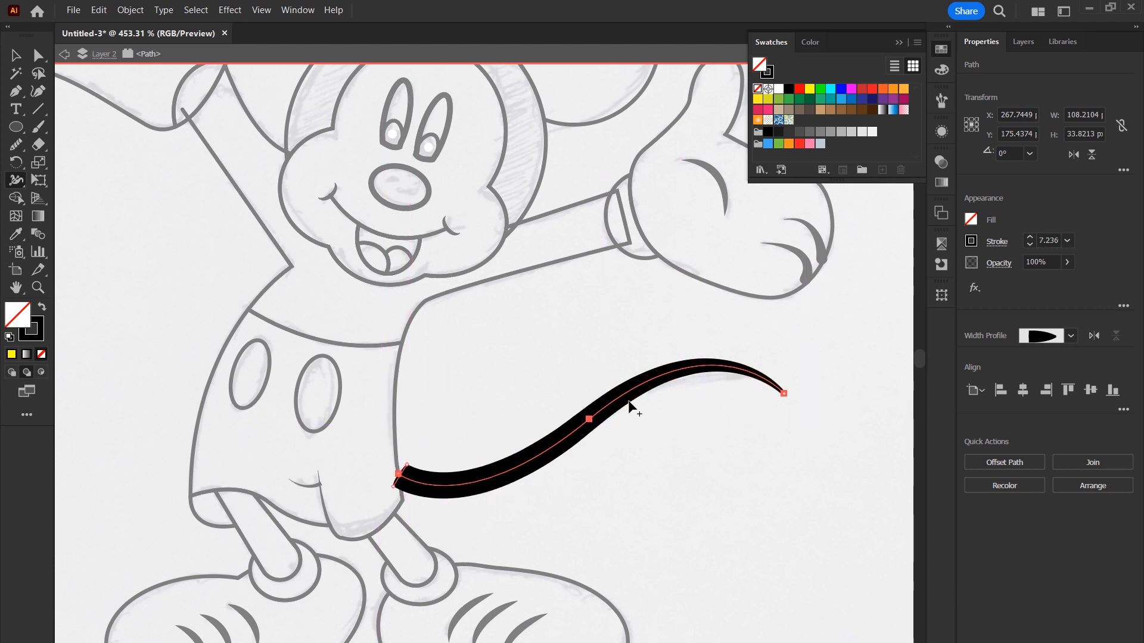
Extend the tail's base into the shorts, expand its appearance into a filled shape, and exit isolation mode.
key("a")
left_click_drag(397, 474, 382, 479)
key("v")
left_click(131, 10)
left_click(169, 181)
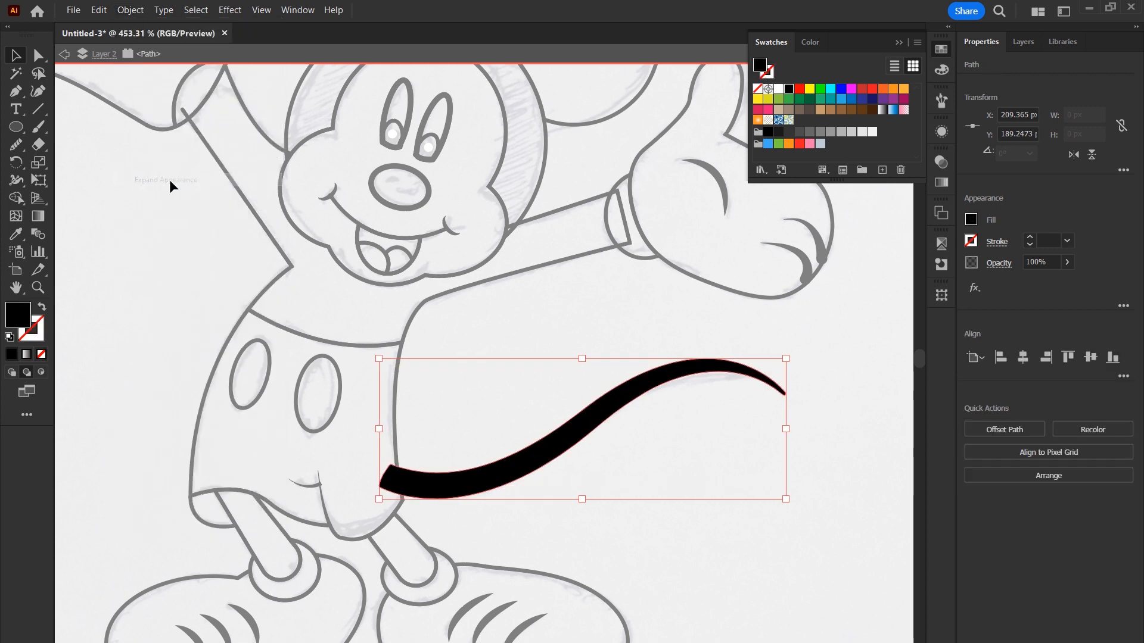
double_click(631, 546)
Merge the tail end overlapping the shorts into the shorts with the Shape Builder tool, and give the shorts no fill with a black outline.
left_click_drag(469, 412, 382, 498)
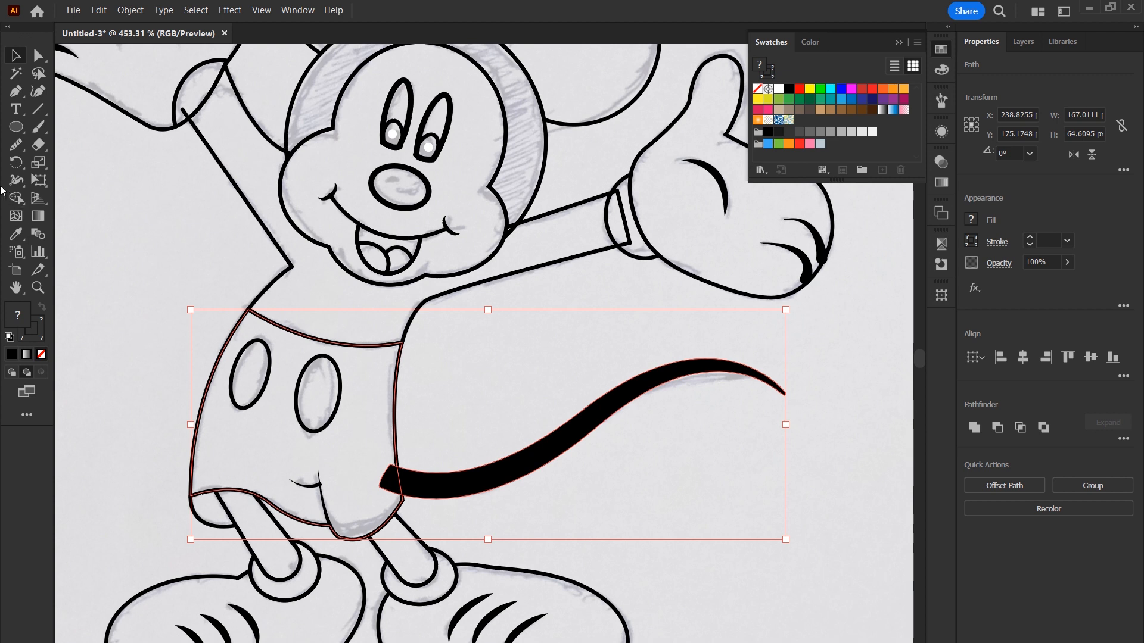
left_click(15, 199)
left_click_drag(384, 447, 393, 495)
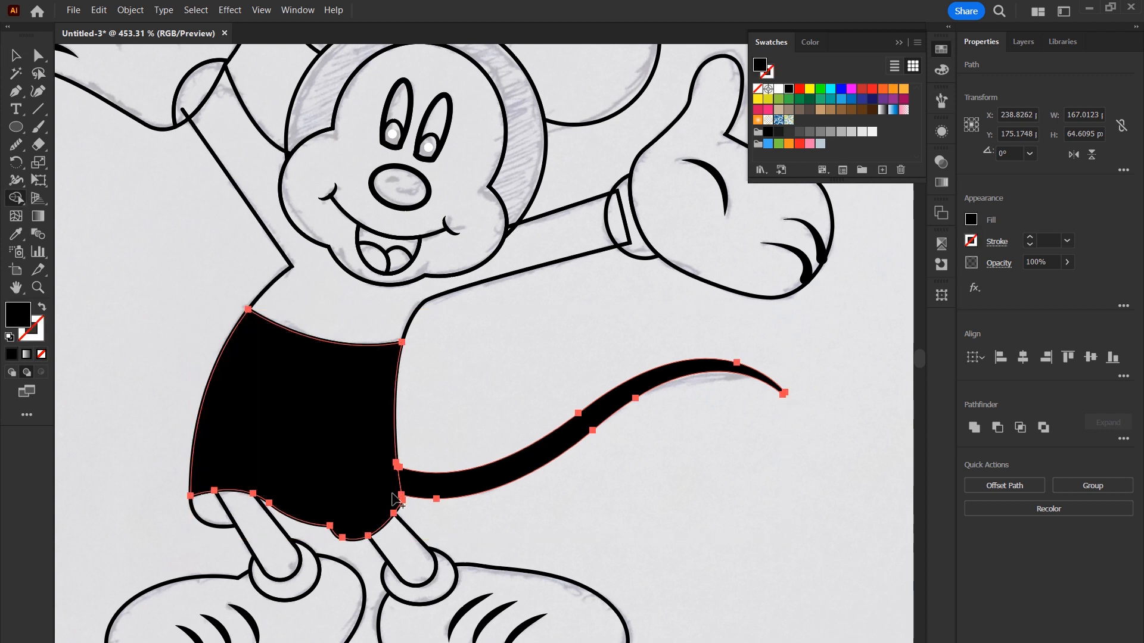
left_click(11, 53)
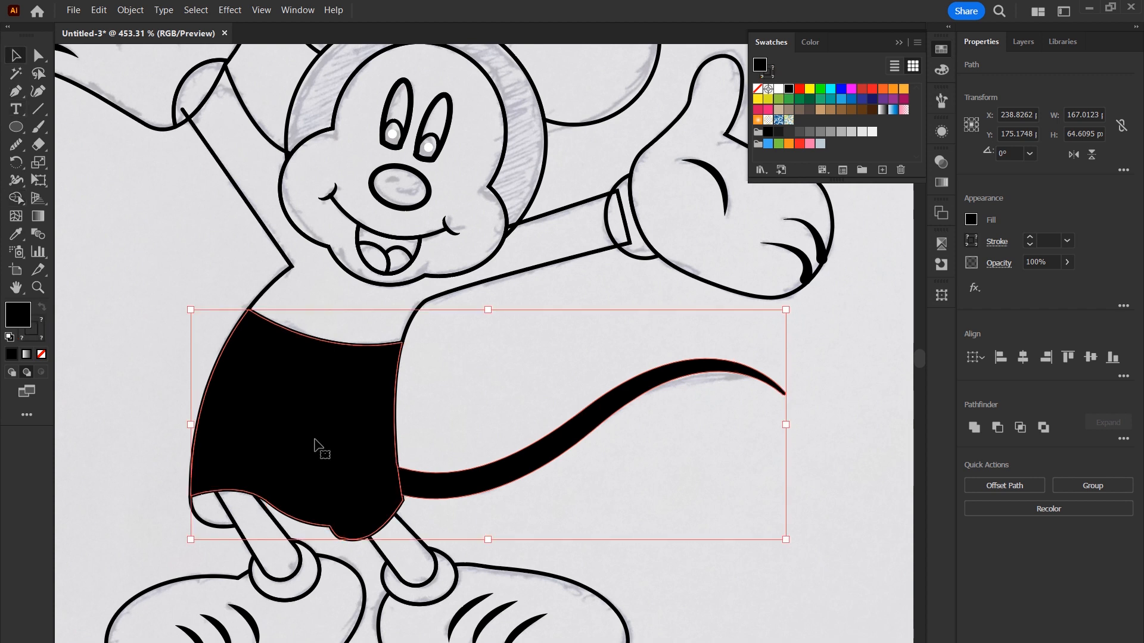
left_click(248, 416)
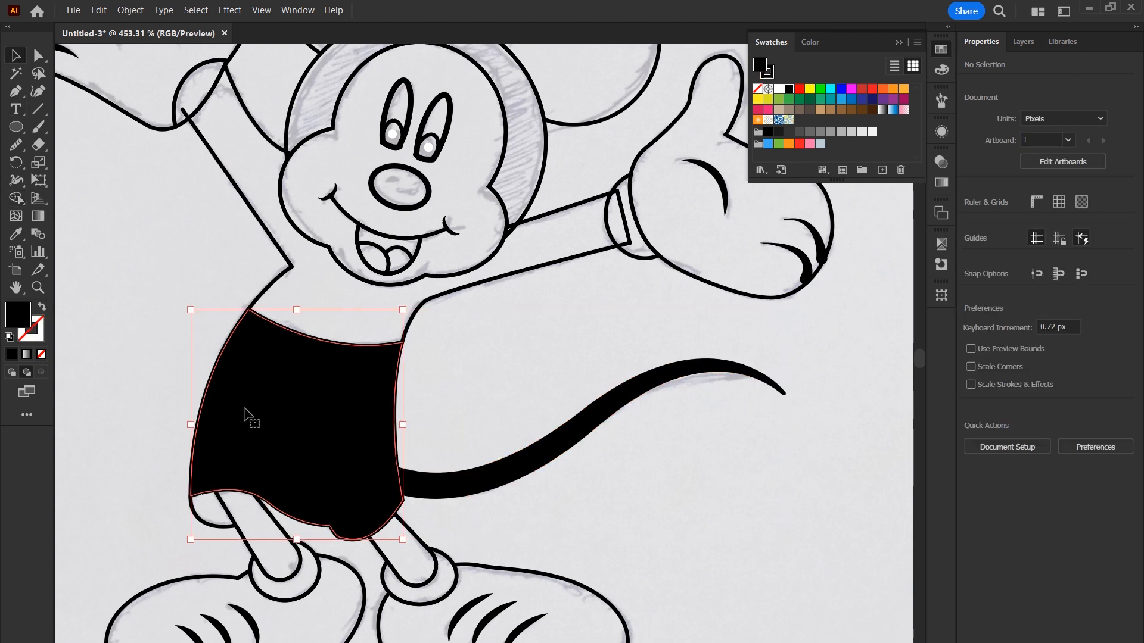
left_click(41, 355)
left_click(469, 421)
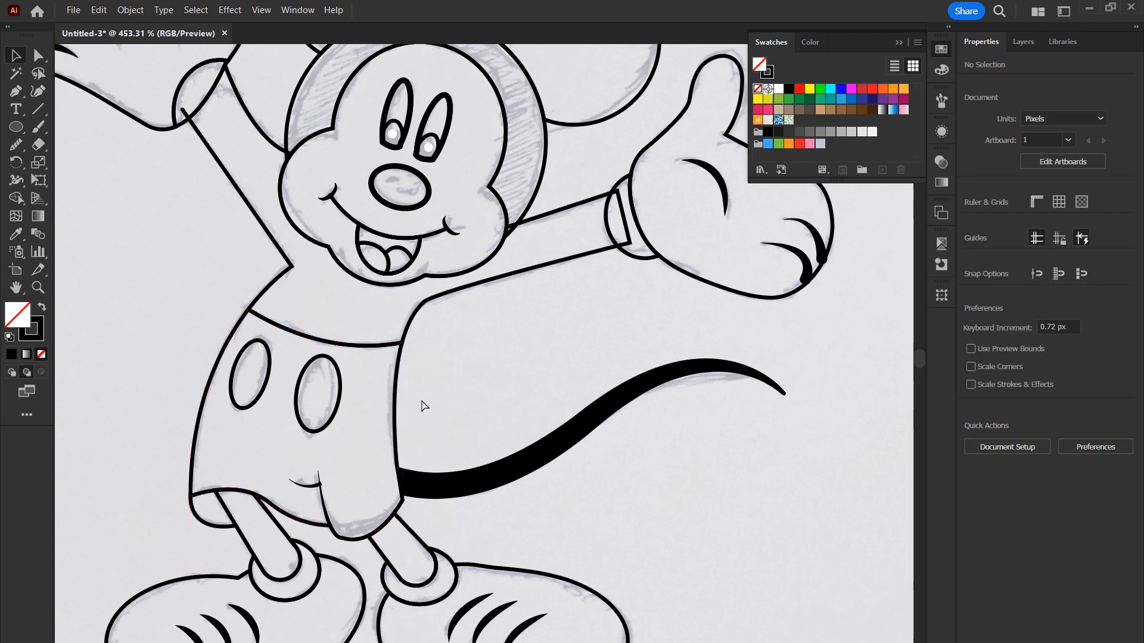
scroll(414, 356, "up", 5)
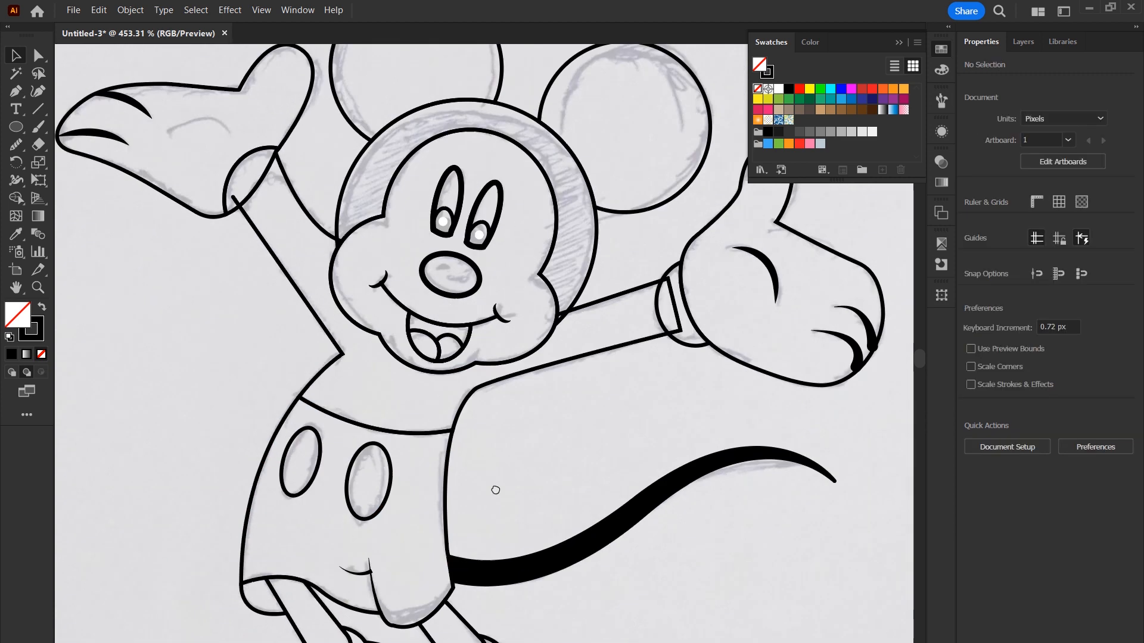
left_click(333, 352)
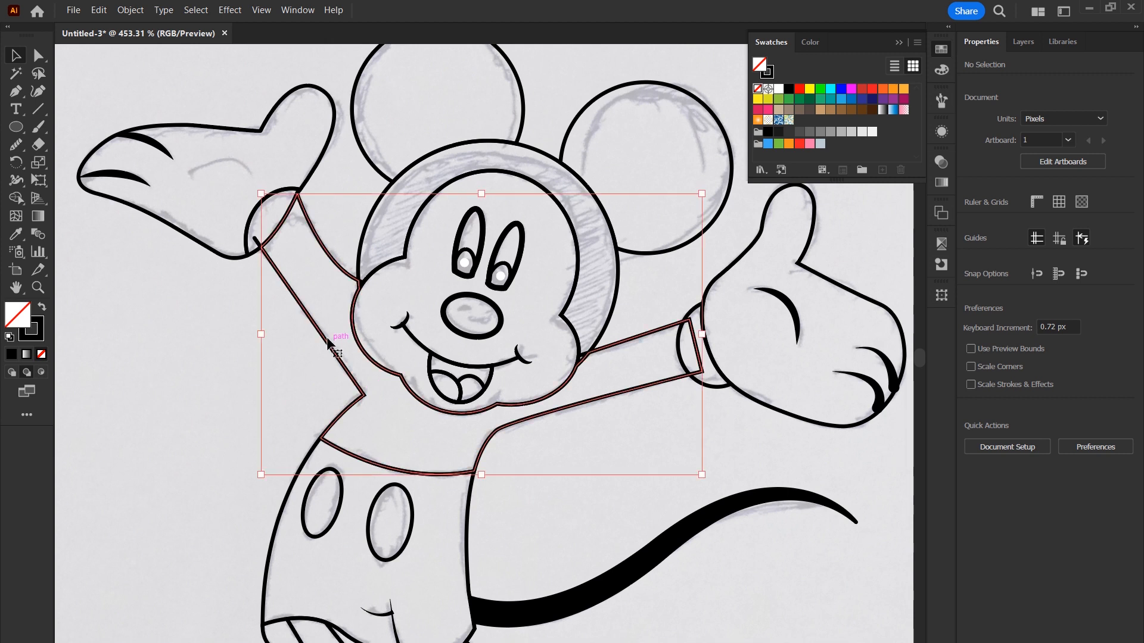
left_click_drag(314, 348, 316, 350)
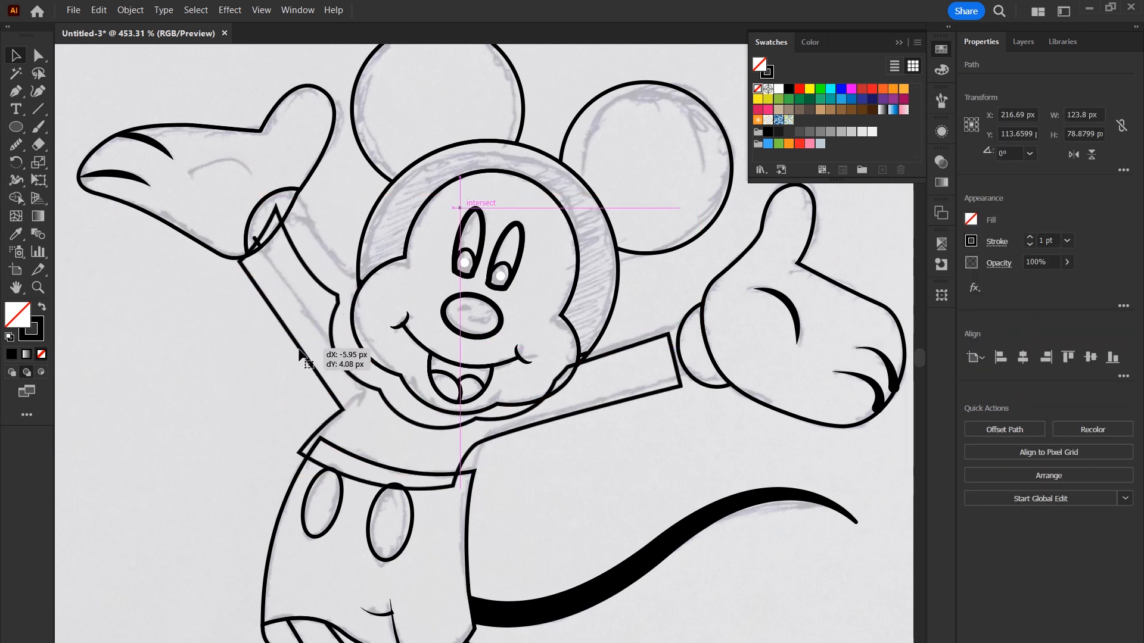
left_click(628, 453)
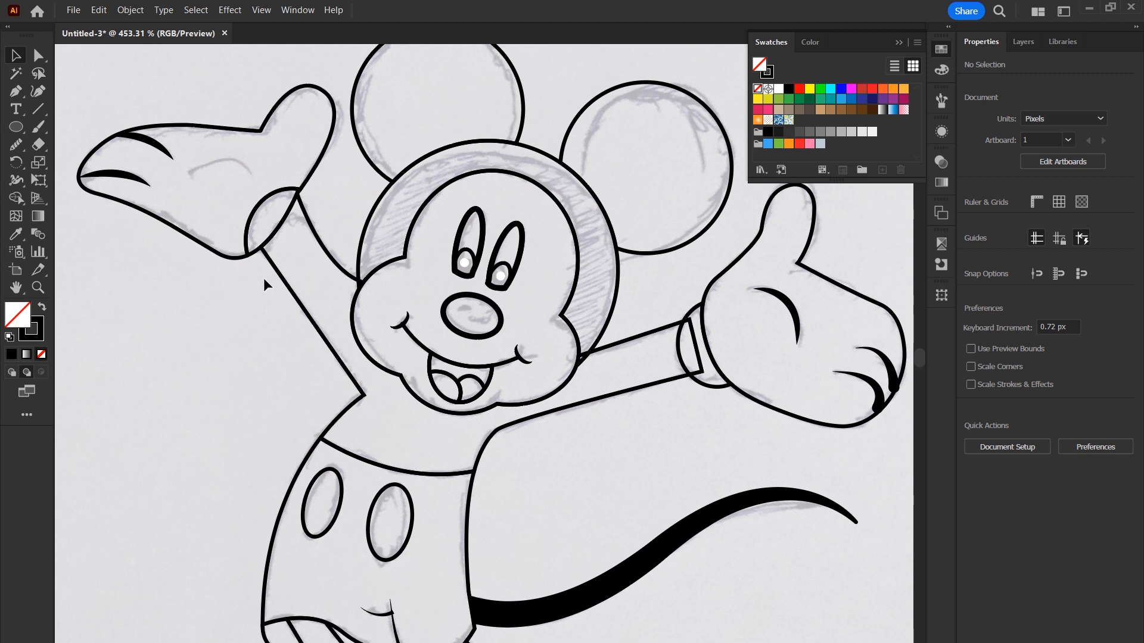
Merge the arm end overlapping the right glove's cuff into the cuff with the Shape Builder tool.
left_click(724, 300)
left_click(16, 197)
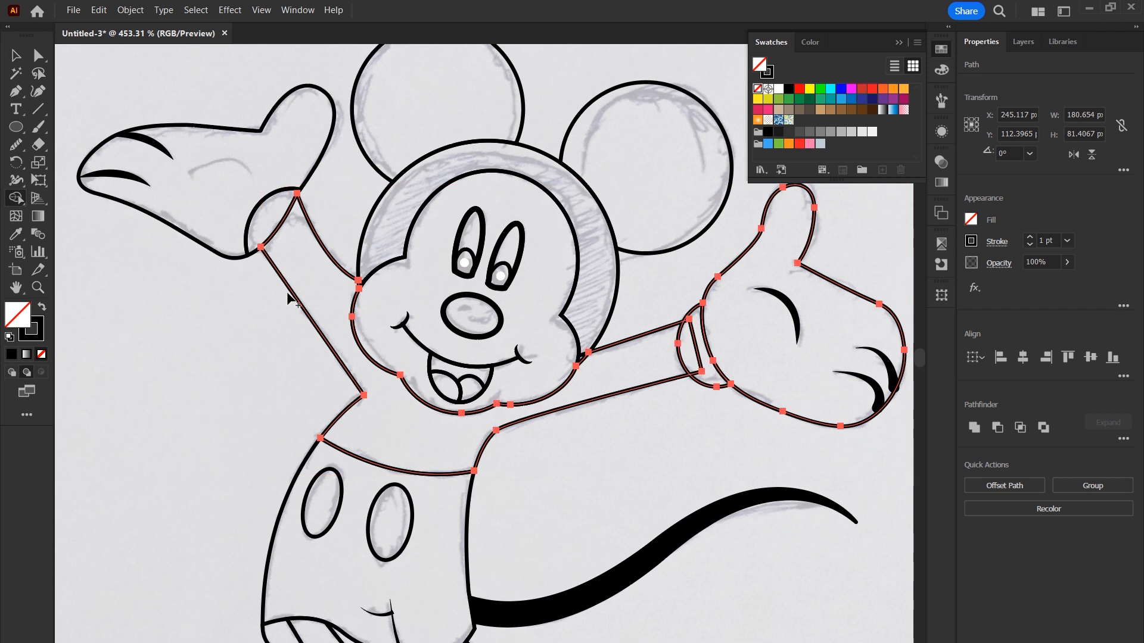
left_click_drag(689, 363, 703, 364)
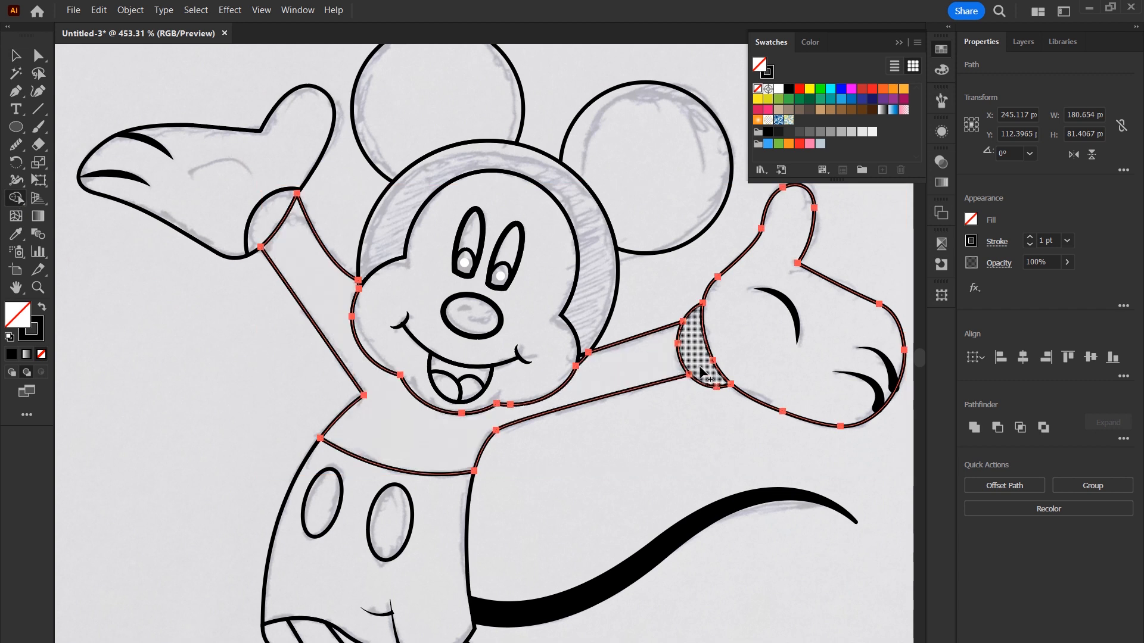
left_click(15, 56)
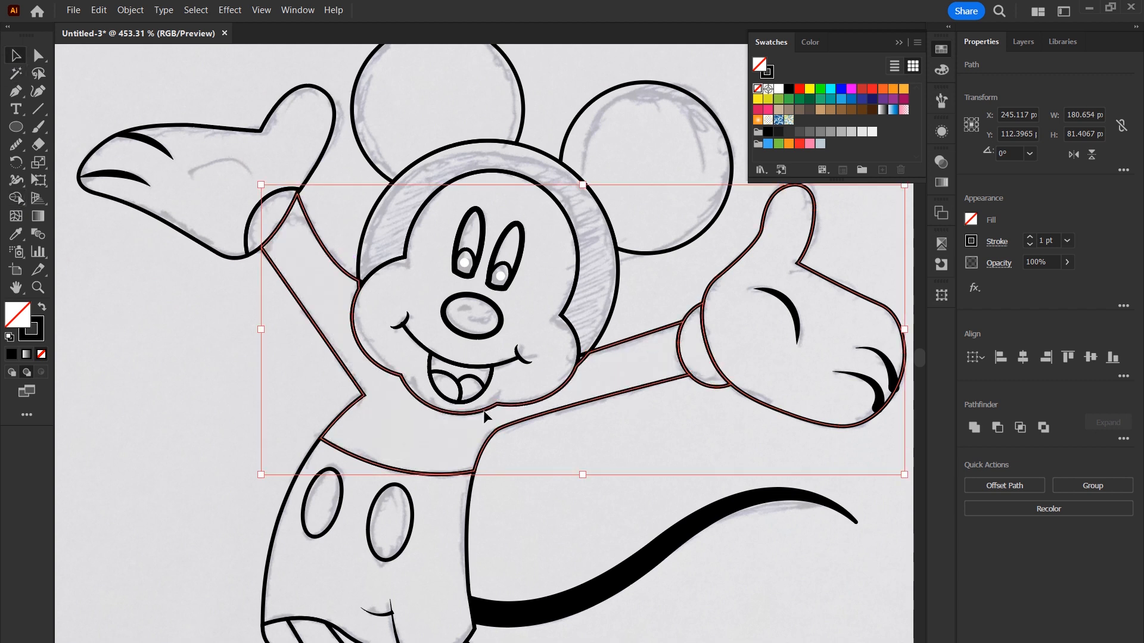
left_click(563, 474)
Clean up the small overlap between the head outline and the right arm beside the cheek with the Shape Builder tool.
scroll(577, 322, "up", 3)
key("v")
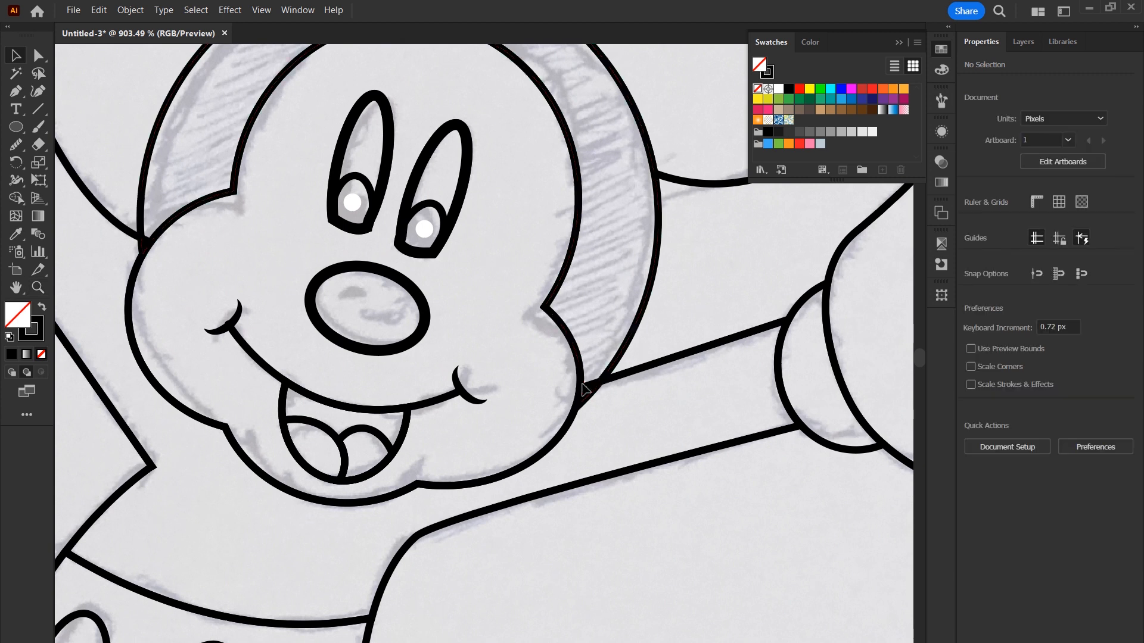
left_click(633, 377)
mouse_move(617, 386)
left_mouse_down()
mouse_move(631, 421)
mouse_move(618, 386)
left_mouse_up()
left_click_drag(670, 318, 538, 440)
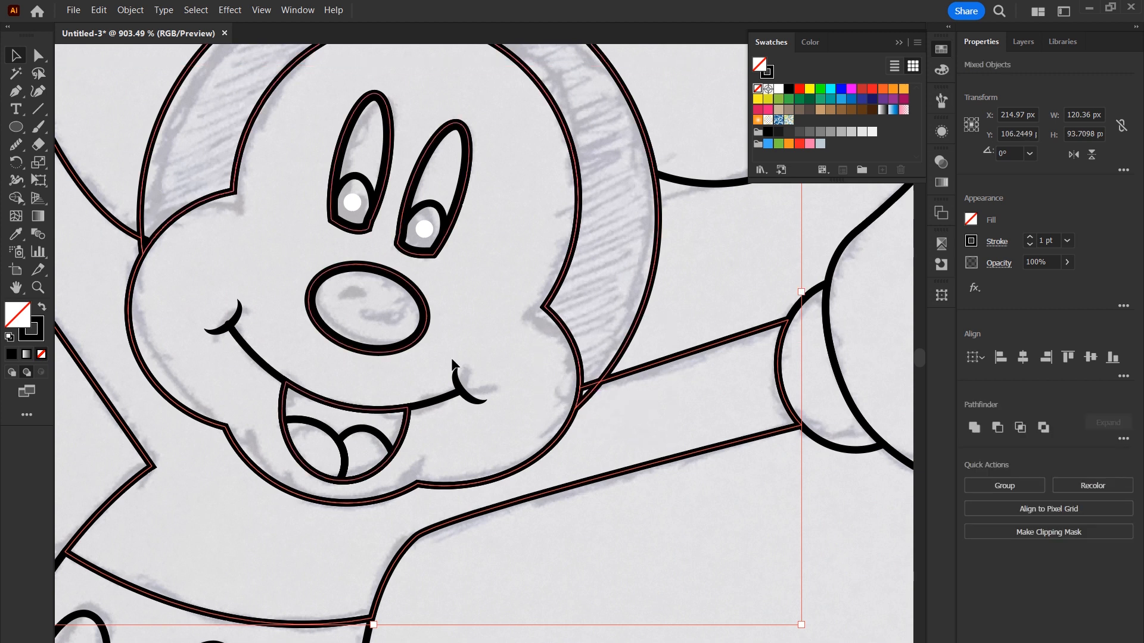
left_click(16, 198)
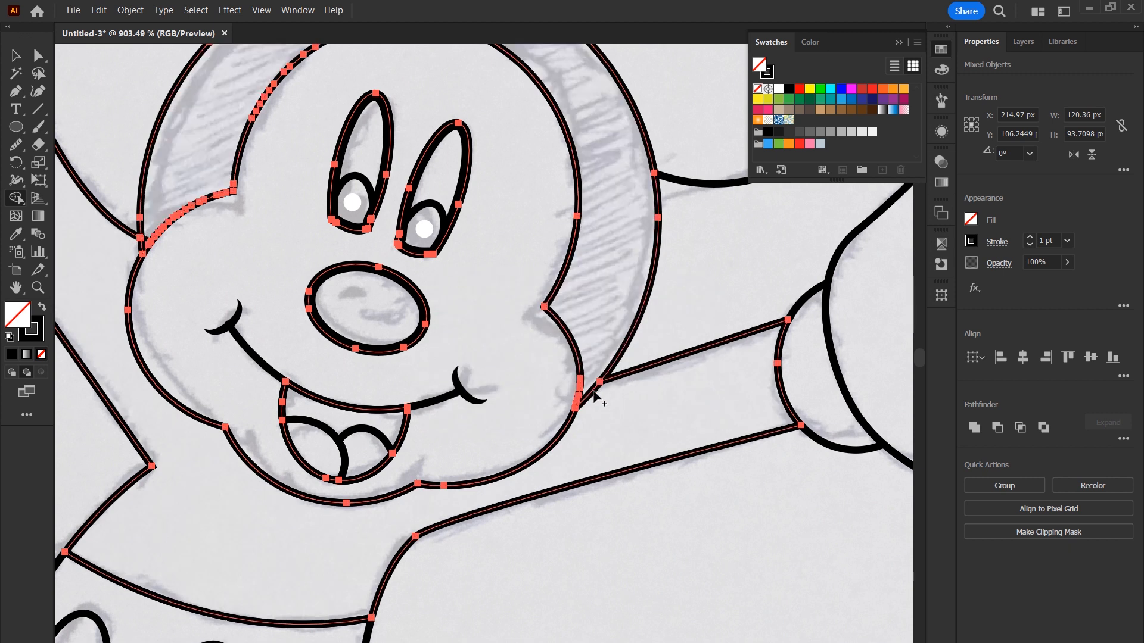
left_click(16, 55)
key("ctrl+shift+a")
key("ctrl+0")
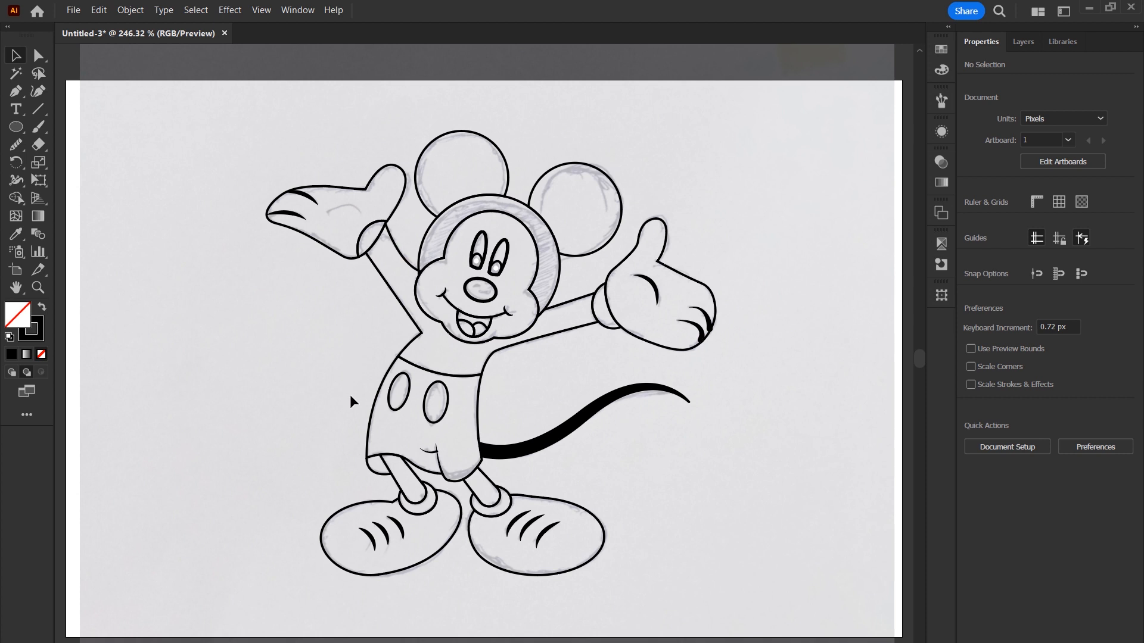
Hide the sketch on Layer 1 and move the entire Mickey drawing toward the artboard's right side.
left_click(1027, 46)
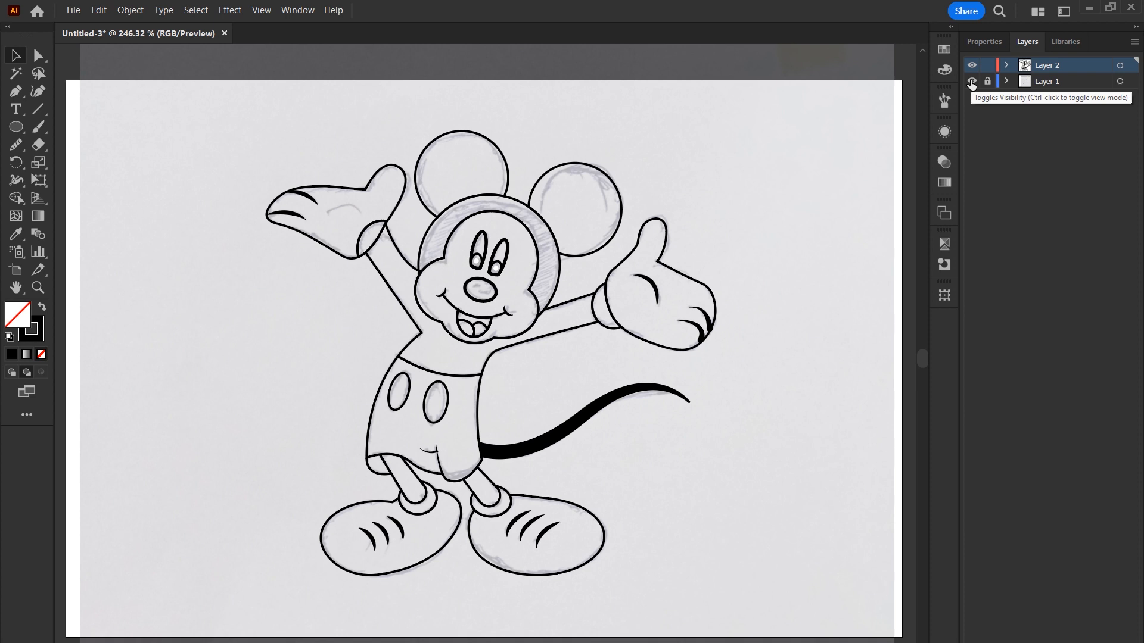
left_click(972, 83)
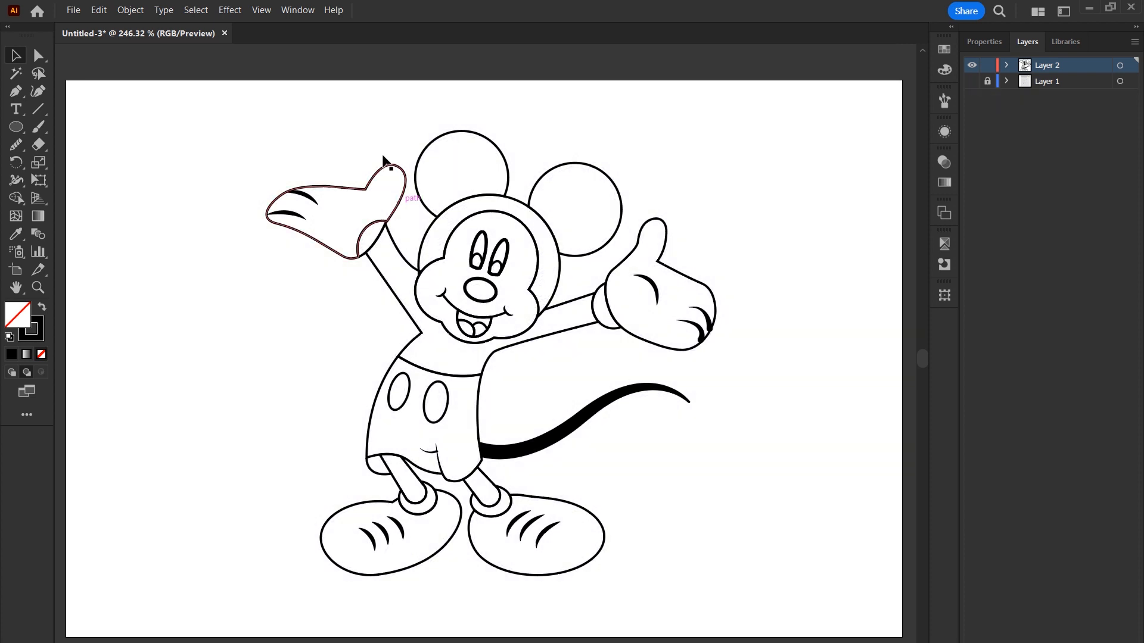
left_click_drag(243, 92, 734, 619)
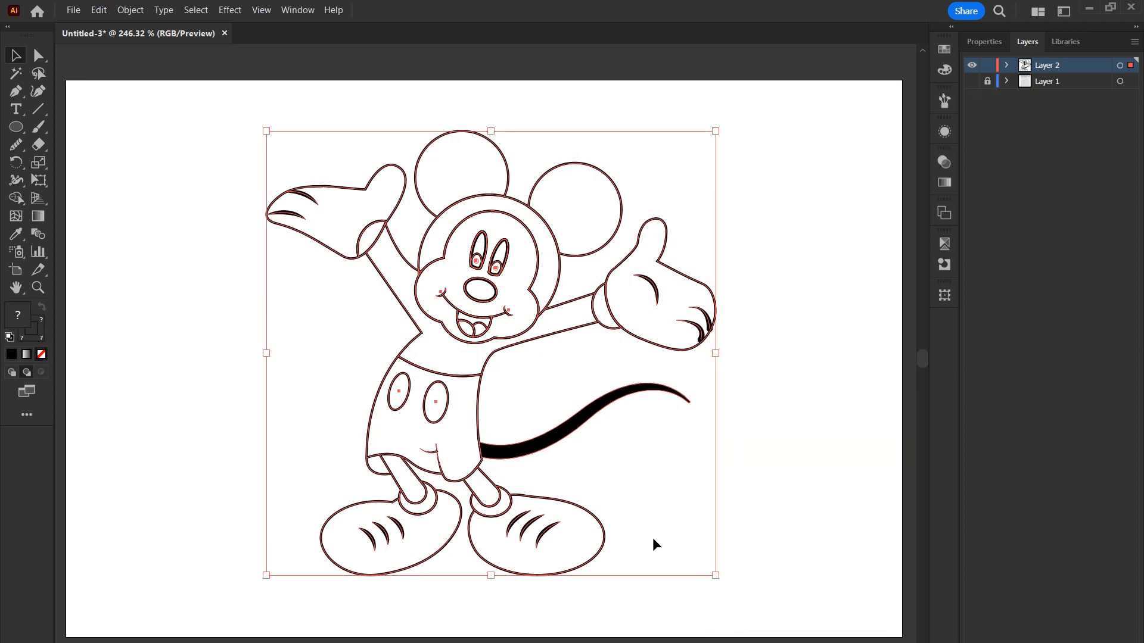
left_click_drag(534, 301, 650, 301)
left_click(296, 394)
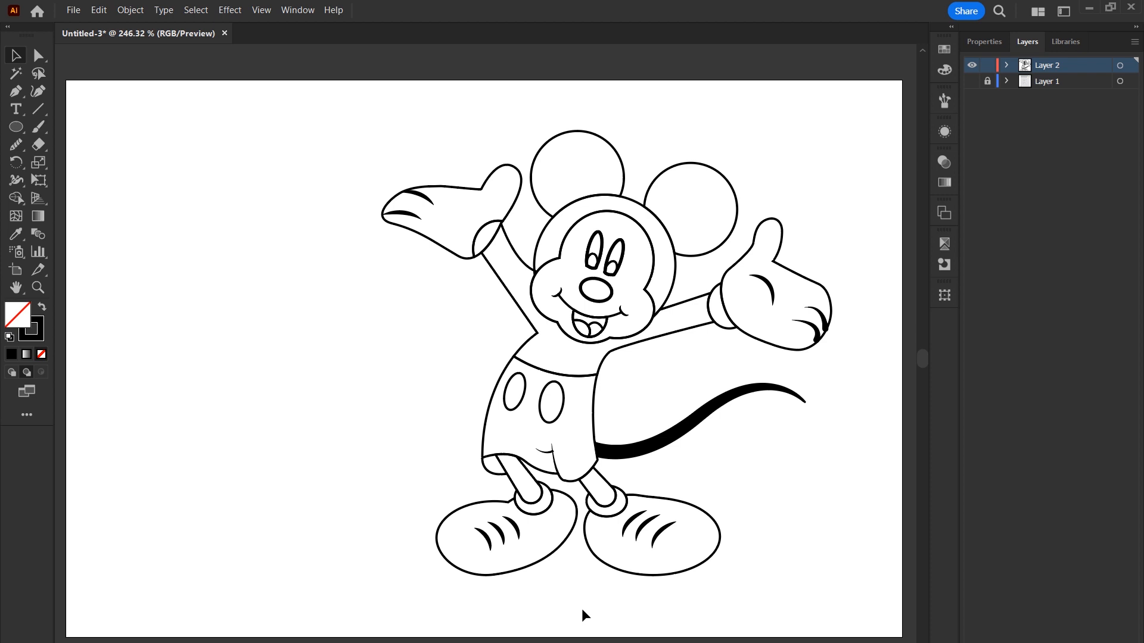
Switch to the Chrome browser and search Google for "mickey mouse" in a new tab.
key("alt+Tab")
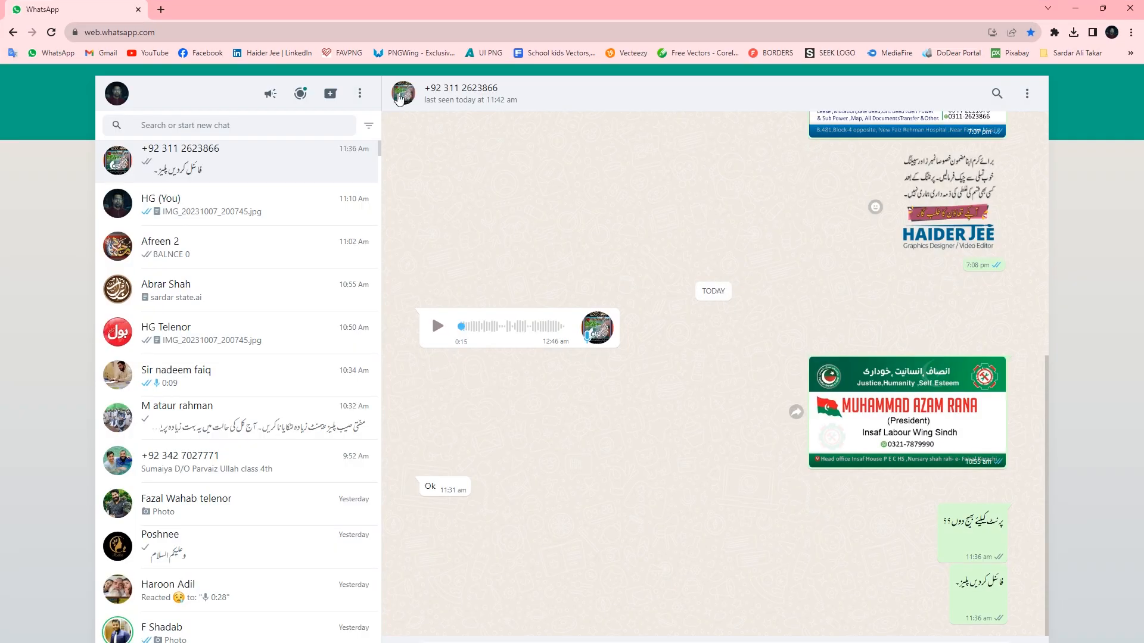
left_click(161, 9)
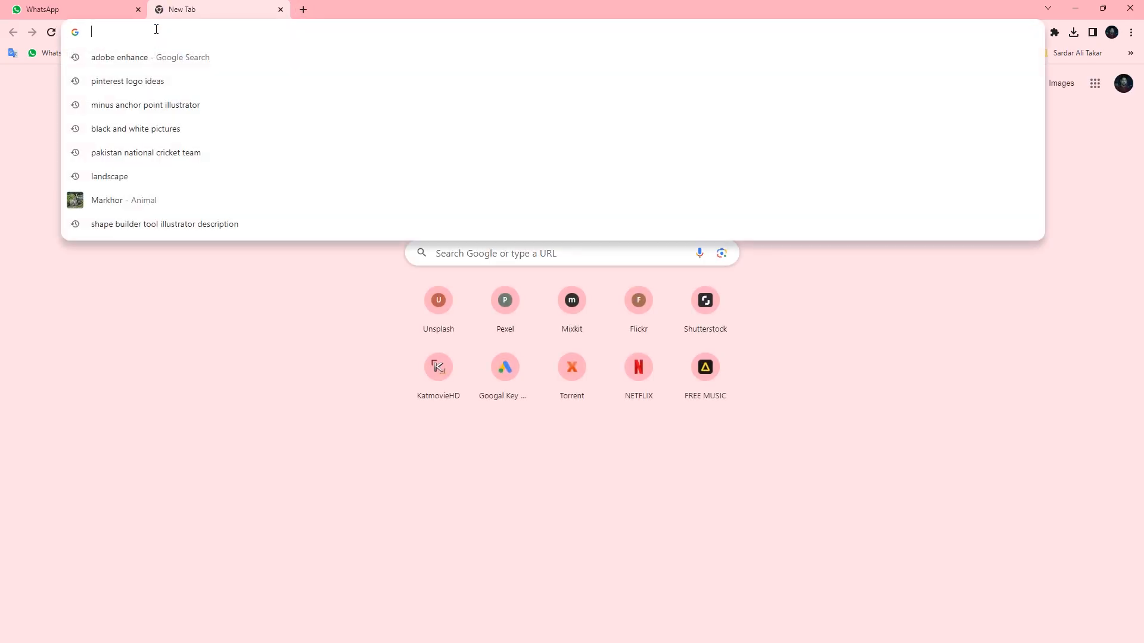
type("mickey mouse")
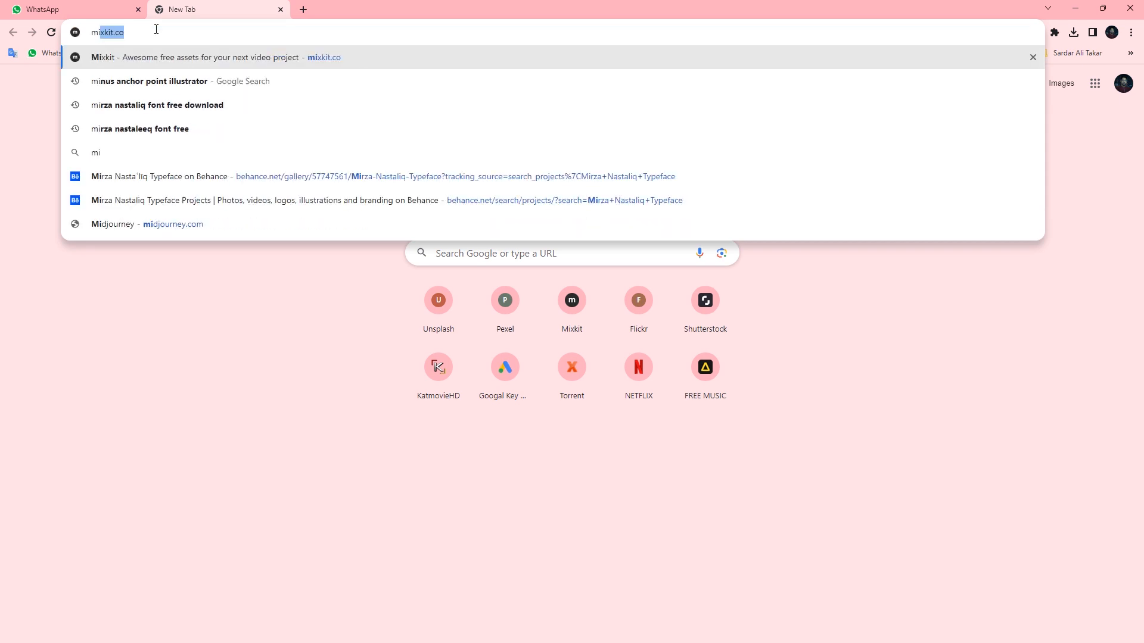
key("Return")
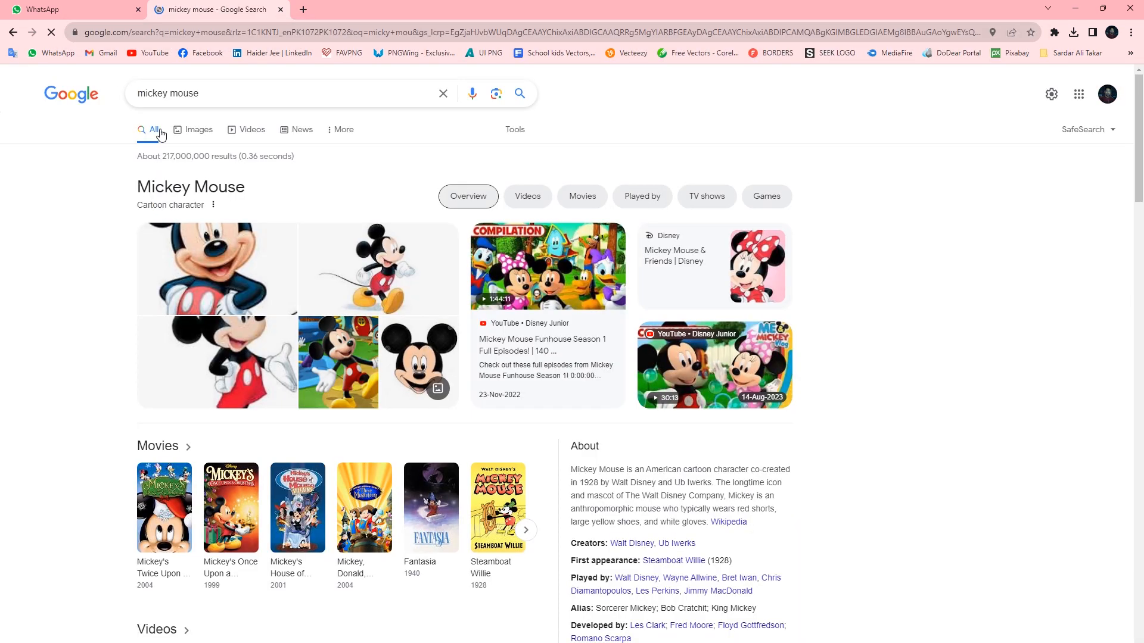
Show the image results and copy the Seeklogo picture of Mickey with outstretched arms.
left_click(211, 131)
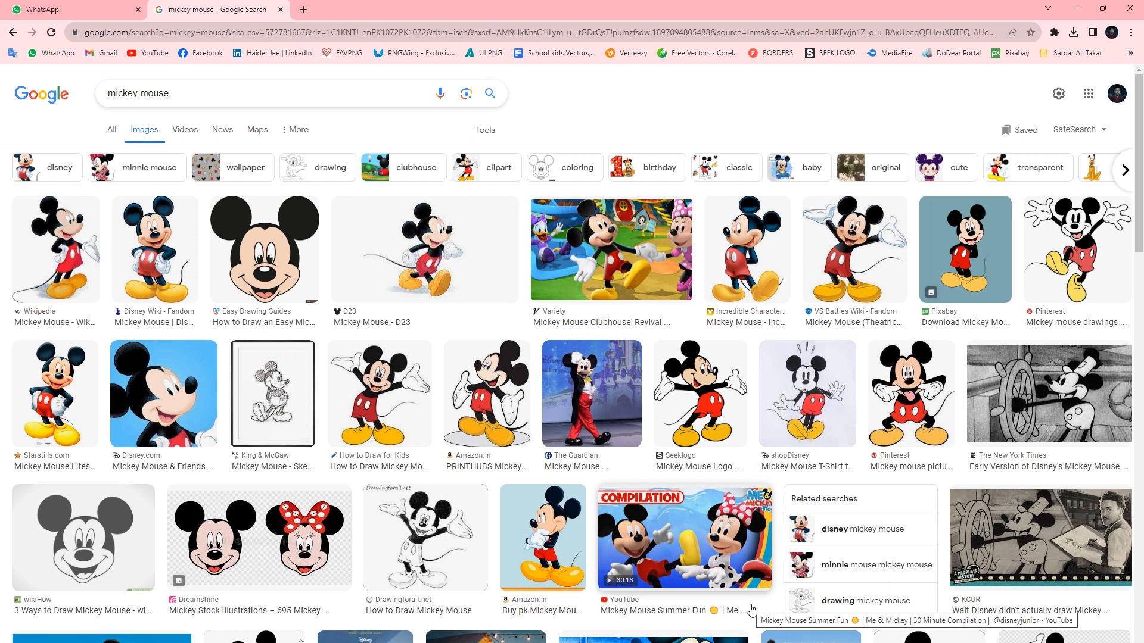
left_click(722, 411)
right_click(851, 216)
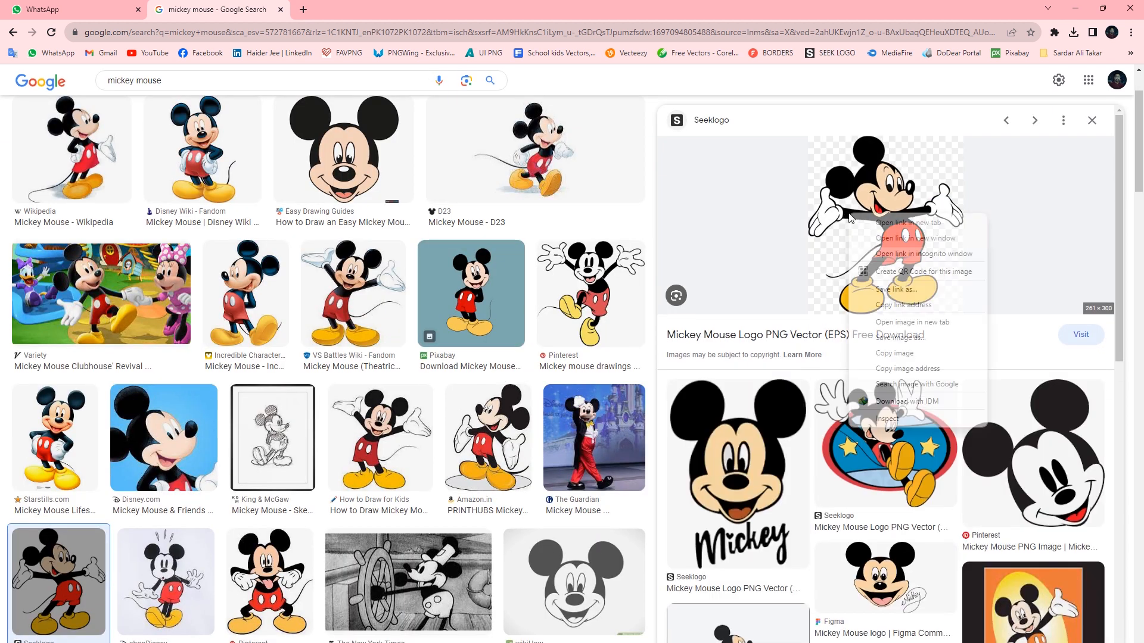
left_click(896, 354)
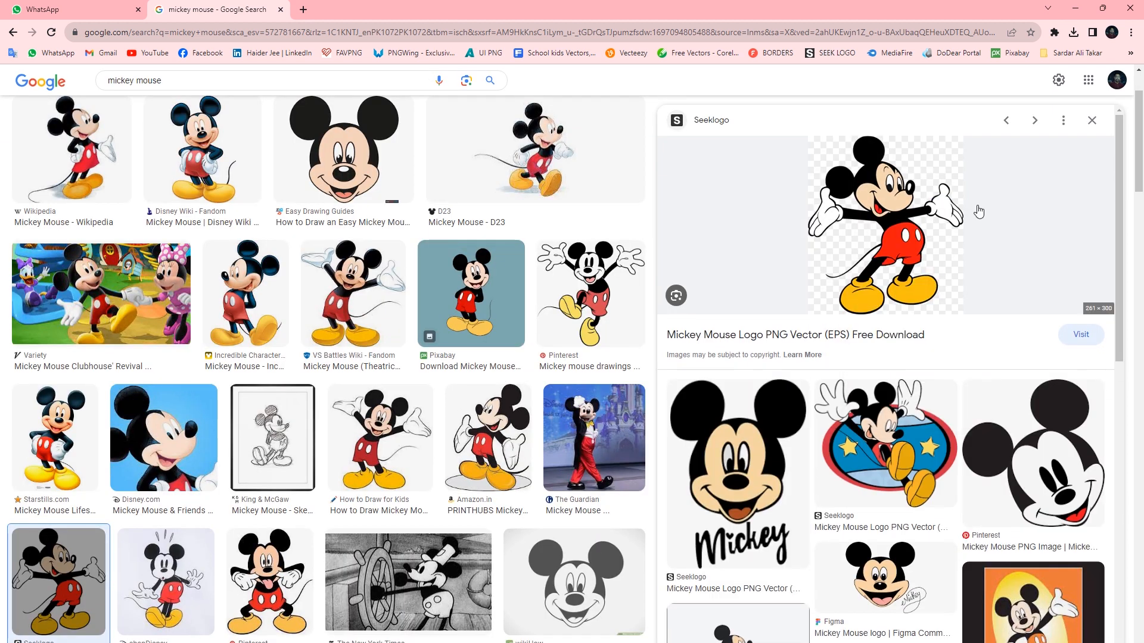
Switch back to Illustrator, paste the copied Mickey picture, and place it scaled down in the empty area beside the drawing.
left_click(1075, 9)
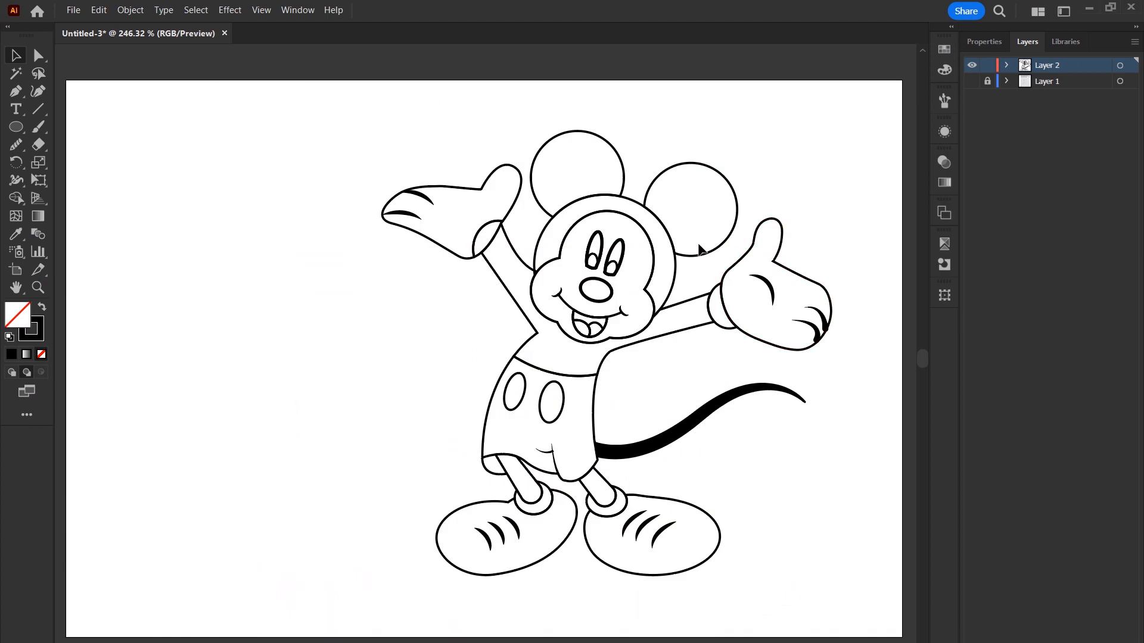
key("ctrl+v")
left_click_drag(463, 328, 345, 316)
left_click_drag(189, 345, 172, 228)
Draw a square about 22 px wide below the reference picture and duplicate it downward into a column of five.
key("m")
left_click_drag(292, 363, 342, 411)
key("v")
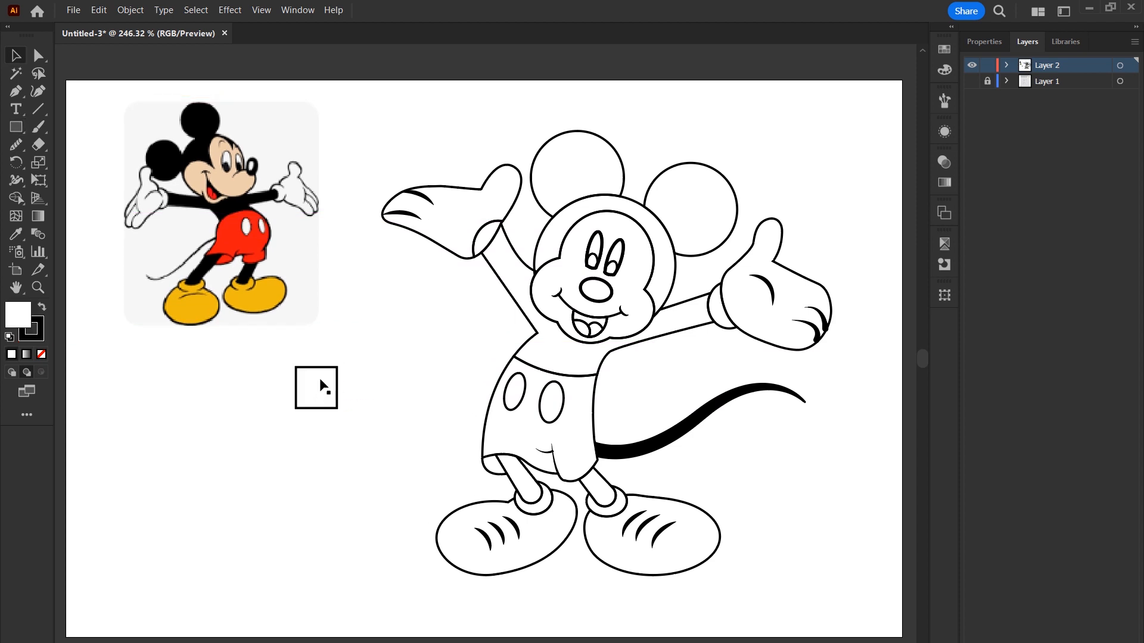
left_click_drag(326, 370, 326, 420)
key("ctrl+d")
key("ctrl+d")
key("ctrl+d")
Fill the first square with black sampled from the reference picture's ear, keeping the square in its column.
left_click_drag(242, 394, 245, 399)
key("i")
left_click(210, 121)
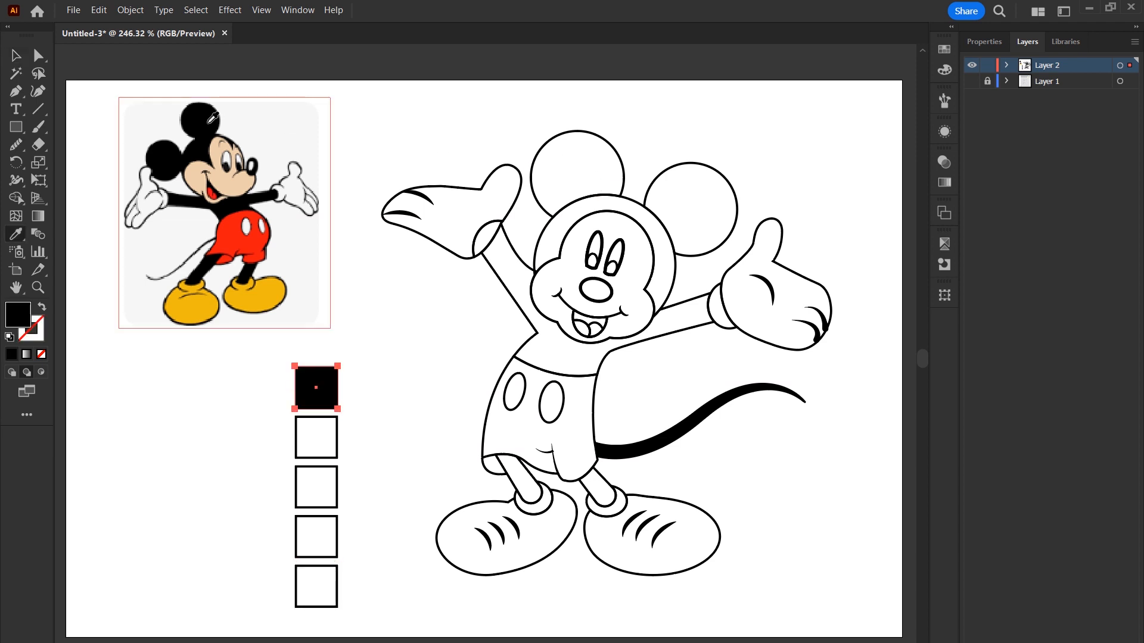
left_click_drag(325, 363, 493, 363)
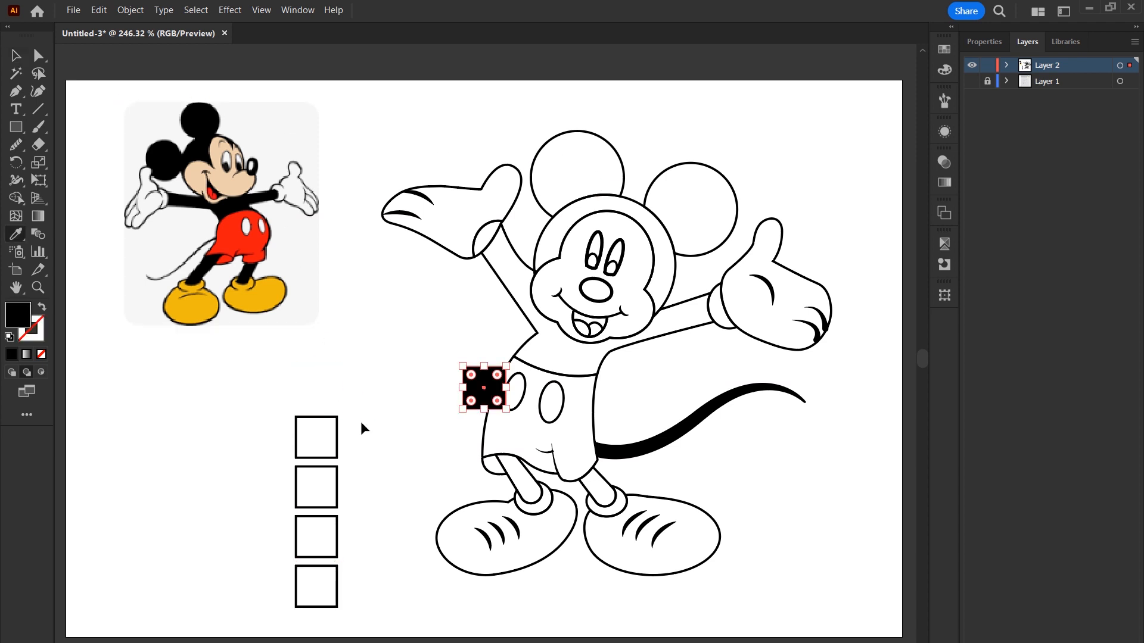
key("ctrl+z")
Fill the second square with the skin tone sampled from the reference picture's face.
key("v")
left_click(316, 437)
key("i")
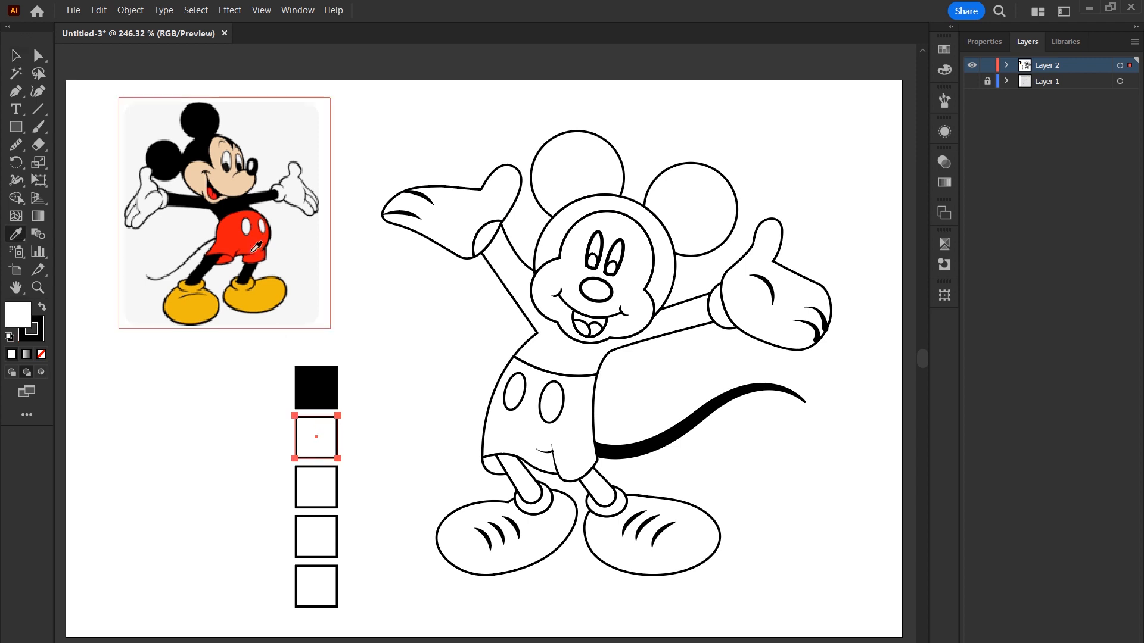
left_click(241, 186)
Fill the third square with the red sampled from the reference picture's shorts, keeping the square in its column.
key("v")
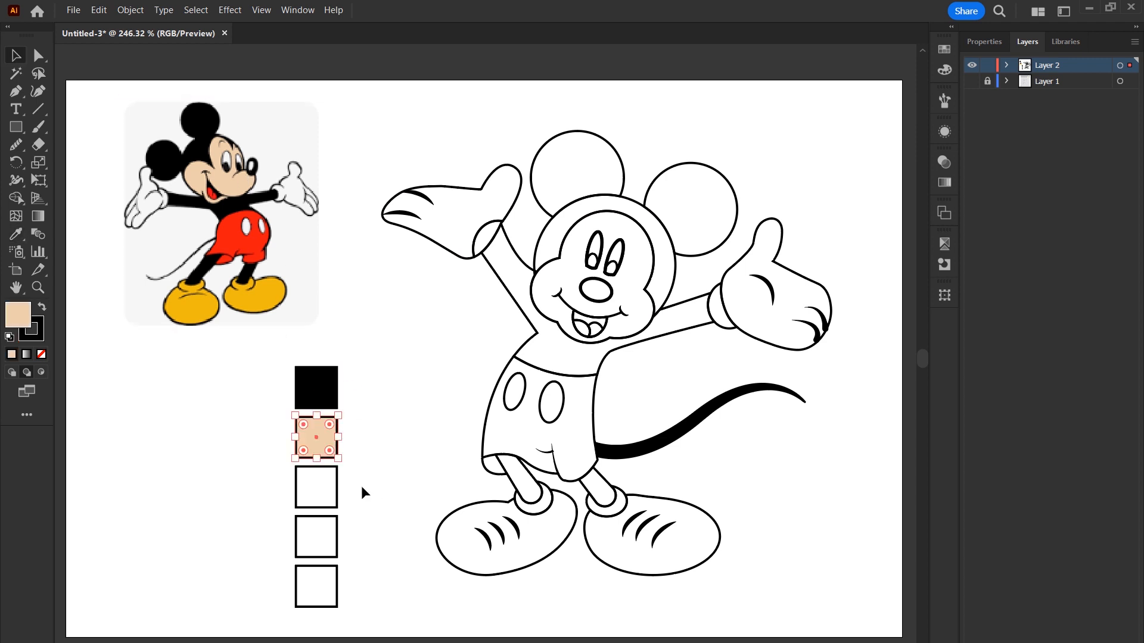
left_click(310, 498)
key("i")
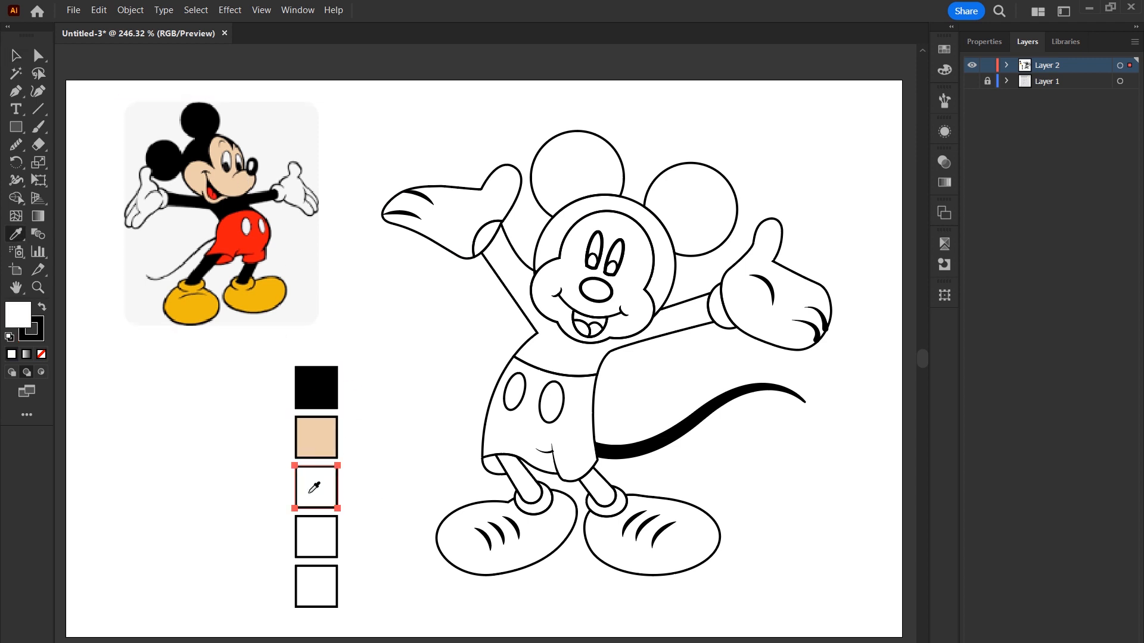
left_click(238, 238)
left_click_drag(315, 486, 482, 487)
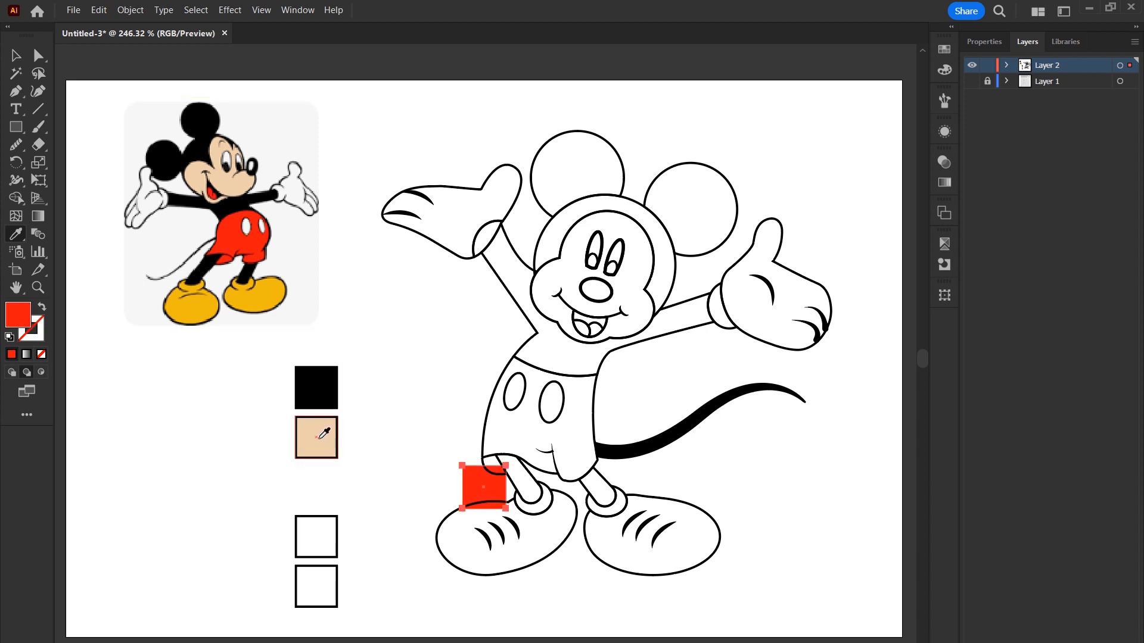
key("ctrl+z")
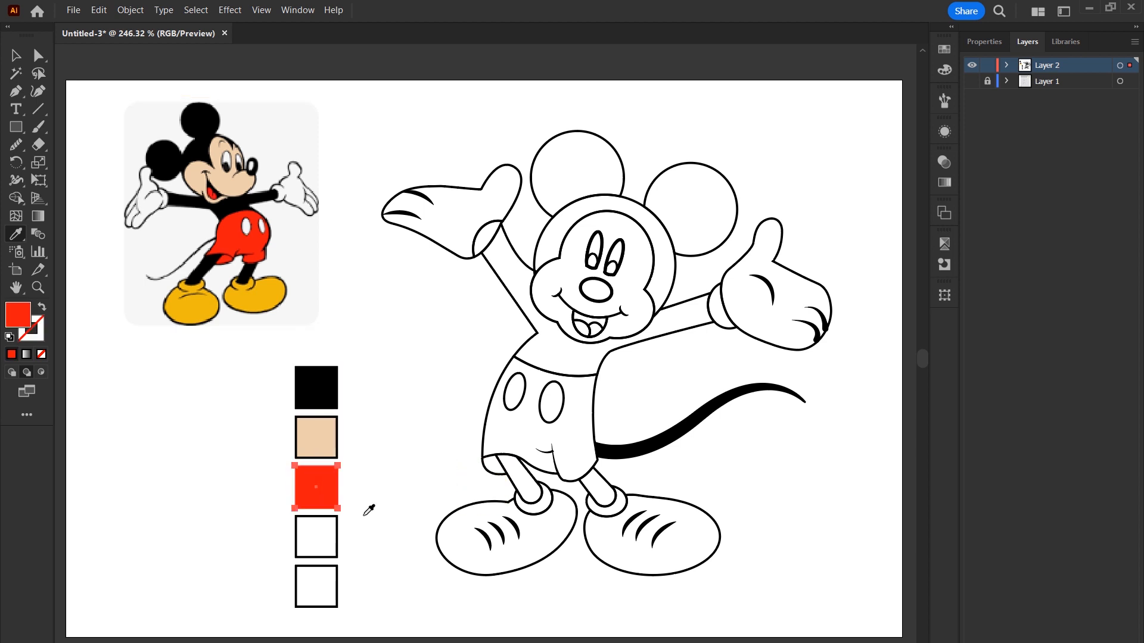
Fill the fourth square with the yellow sampled from the reference picture's shoe and move the four swatches up beside the drawing.
left_click(15, 56)
left_click(289, 535)
key("i")
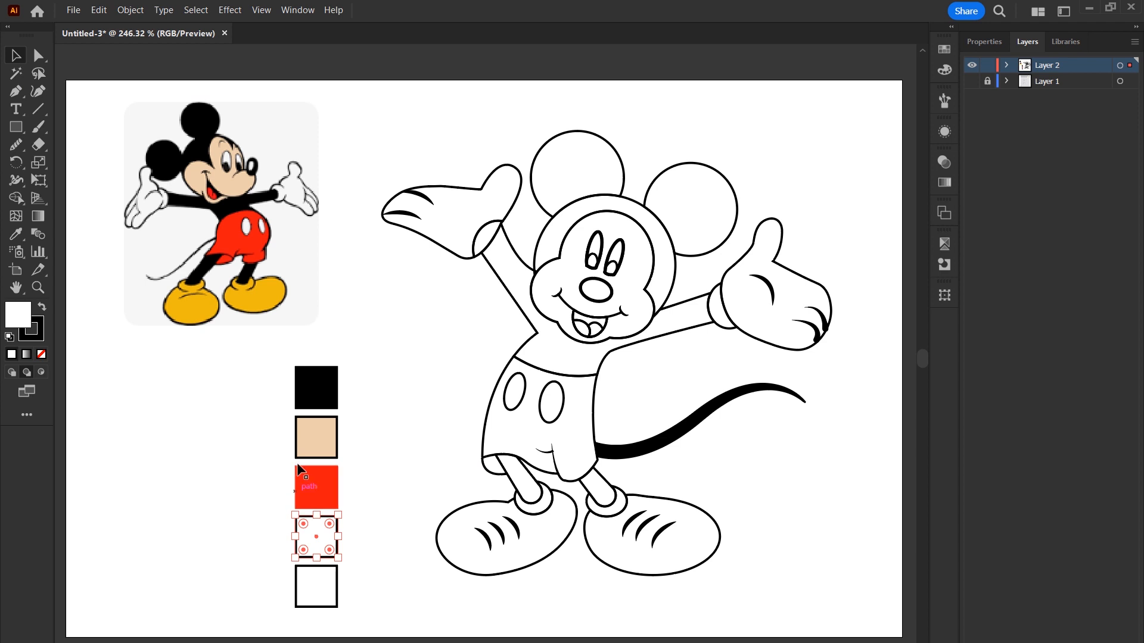
left_click(262, 302)
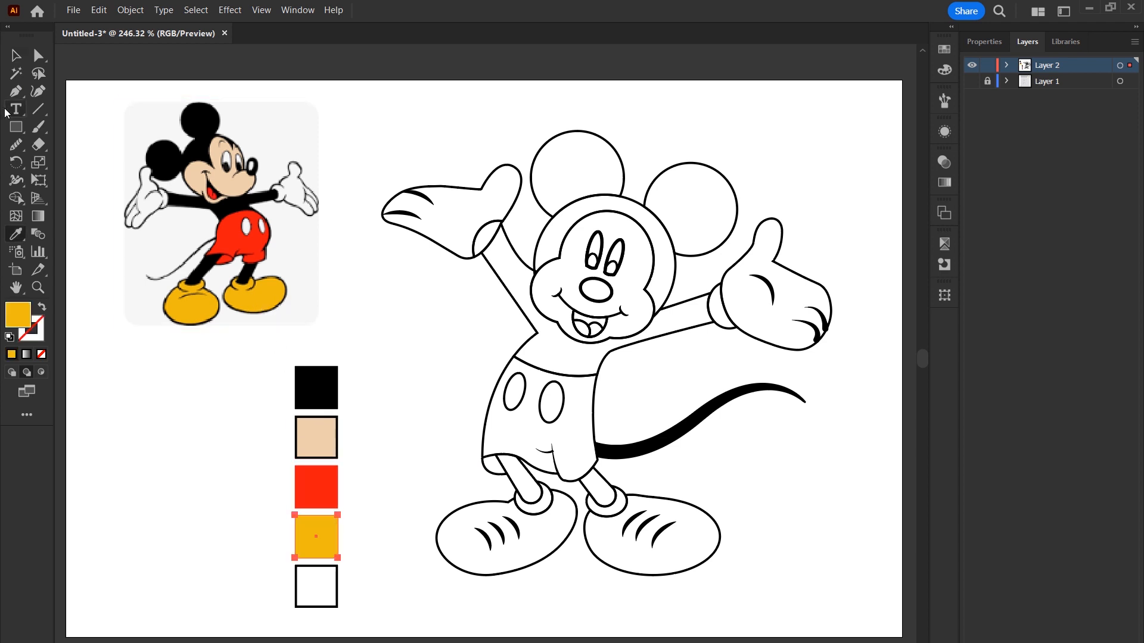
left_click(15, 56)
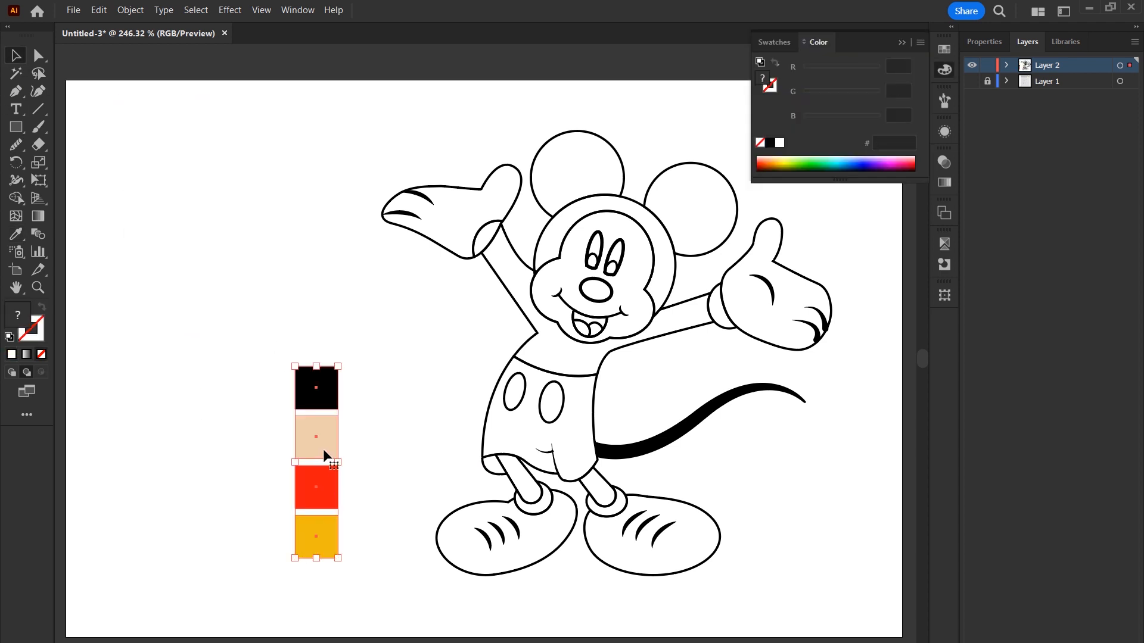
left_click_drag(324, 451, 227, 287)
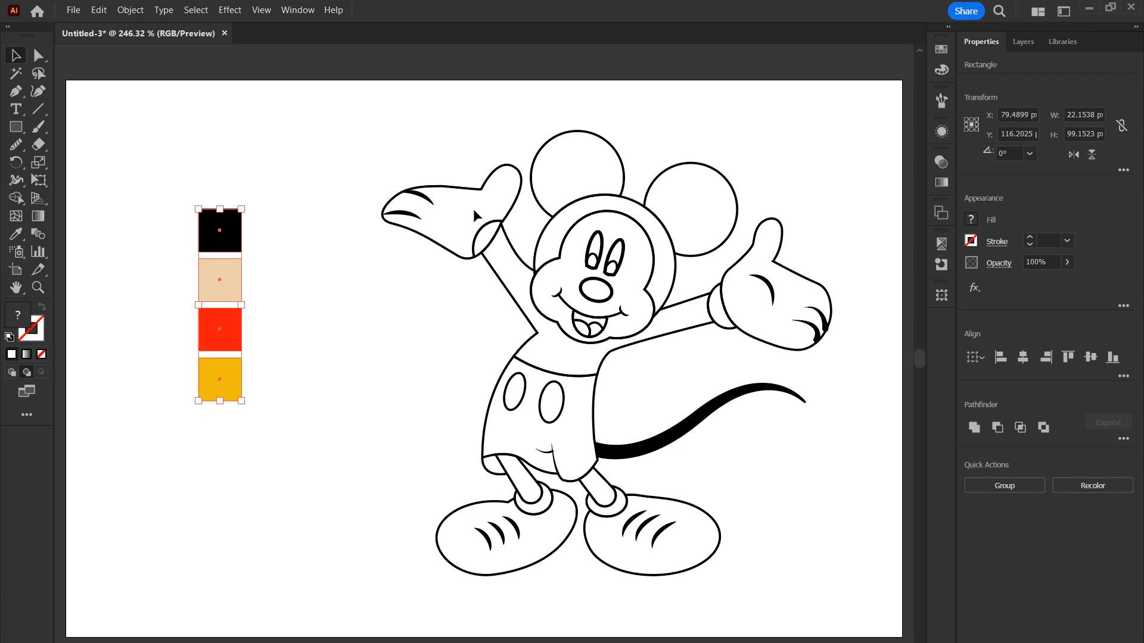
Fill both ears and the head area around the face with the black swatch's colour using the Eyedropper.
left_click_drag(557, 87, 685, 205)
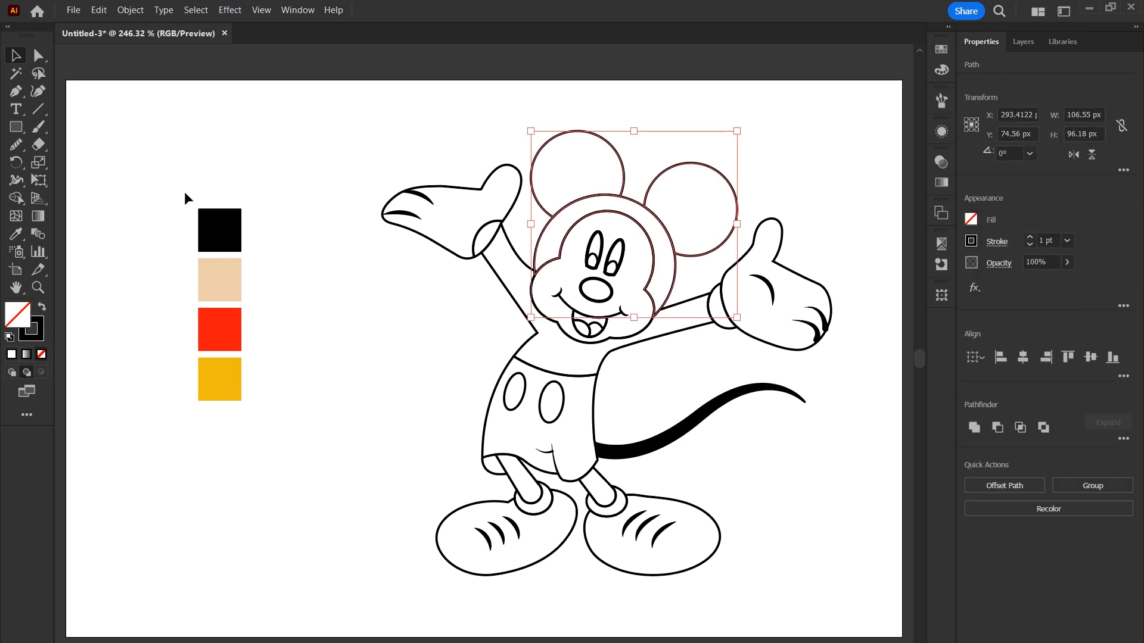
left_click(16, 234)
left_click(226, 228)
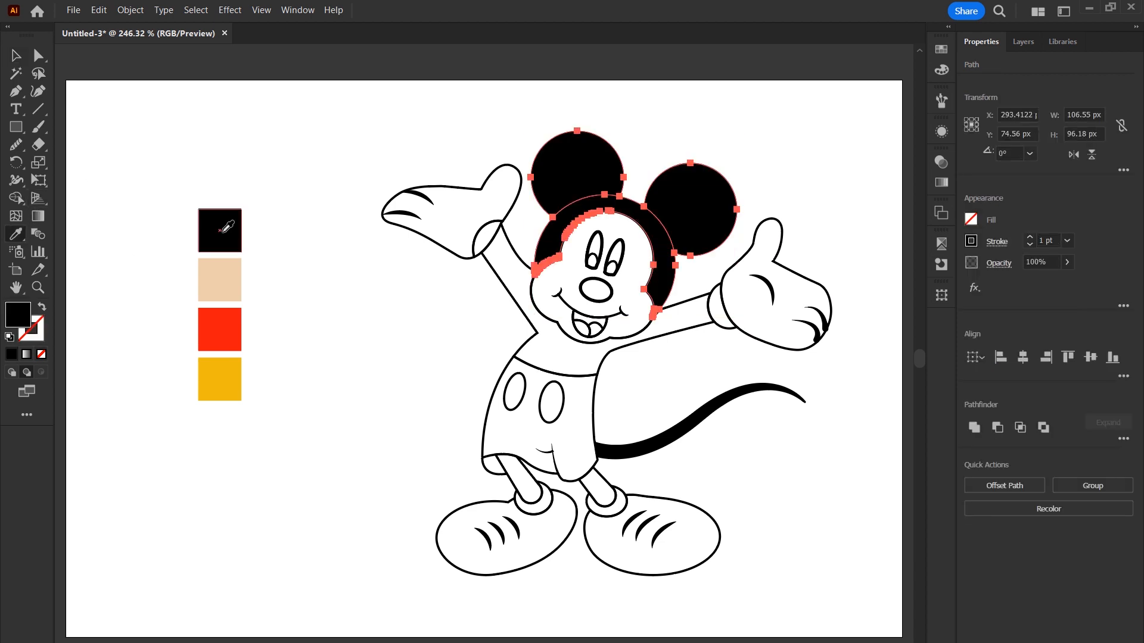
left_click(15, 55)
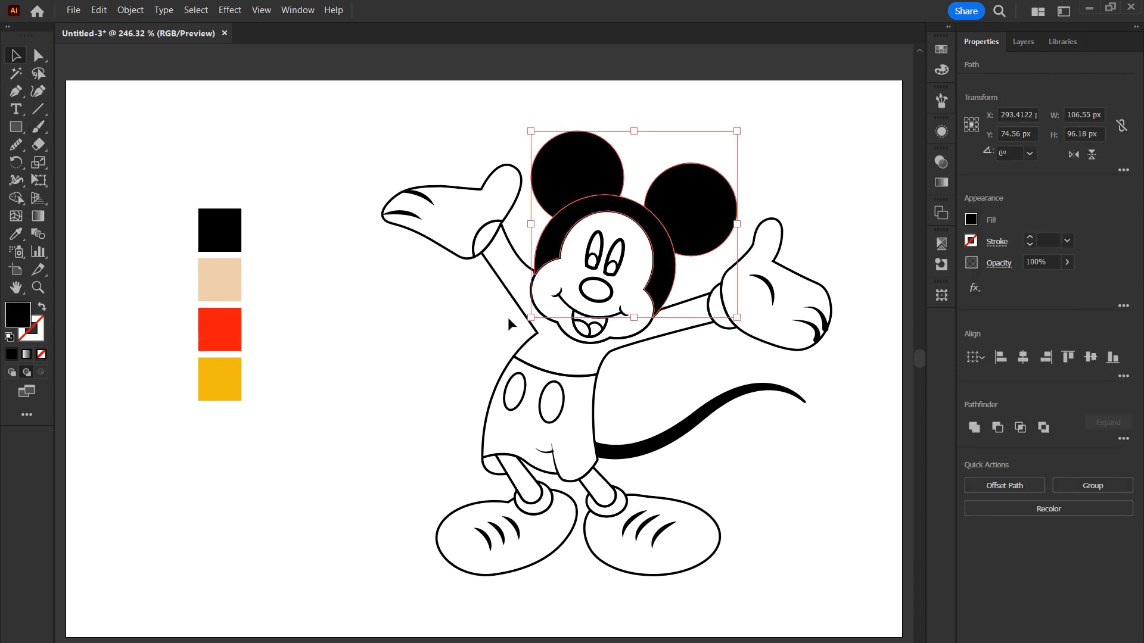
Fill the face shape with the skin-tone swatch's colour using the Eyedropper.
left_click(652, 331)
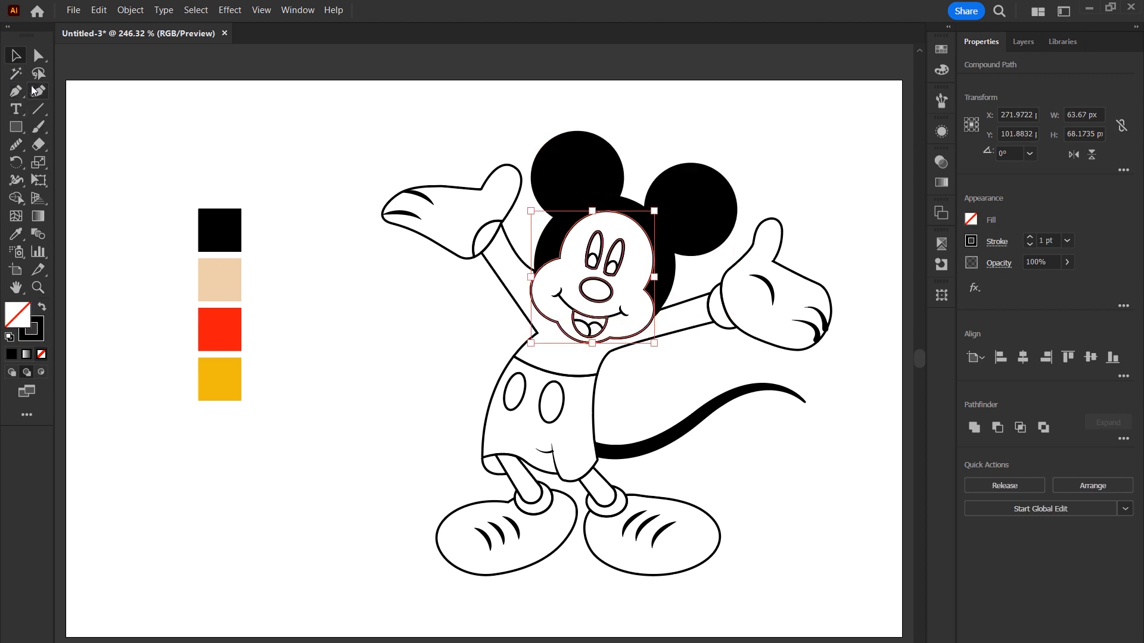
key("i")
left_click(213, 282)
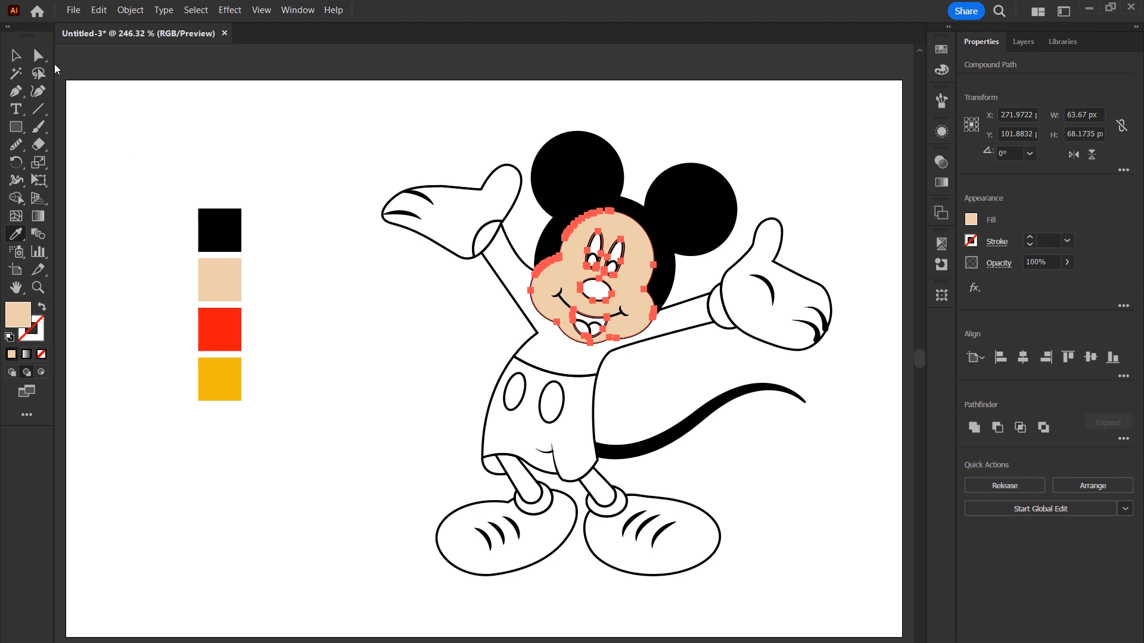
Fill the shorts with the red swatch's colour and send them behind the other shapes.
left_click(539, 411, "ctrl")
left_click(232, 333)
key("v")
key("ctrl+shift+bracketleft")
Fill the torso and both arms with the black swatch's colour using the Eyedropper.
left_click(685, 328)
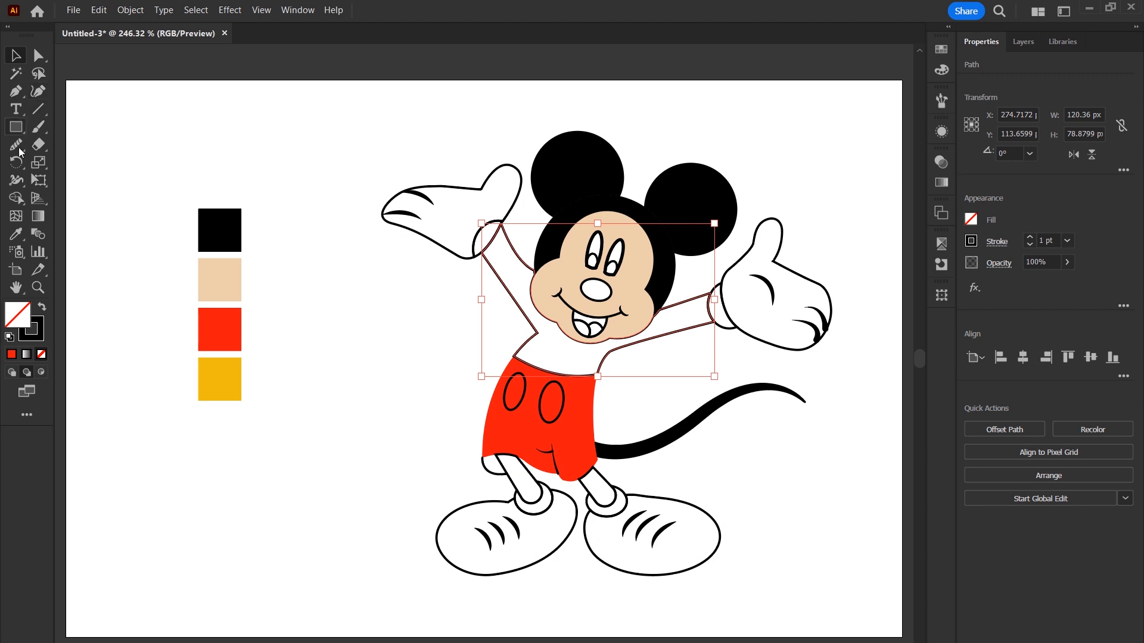
left_click(16, 233)
left_click(228, 243)
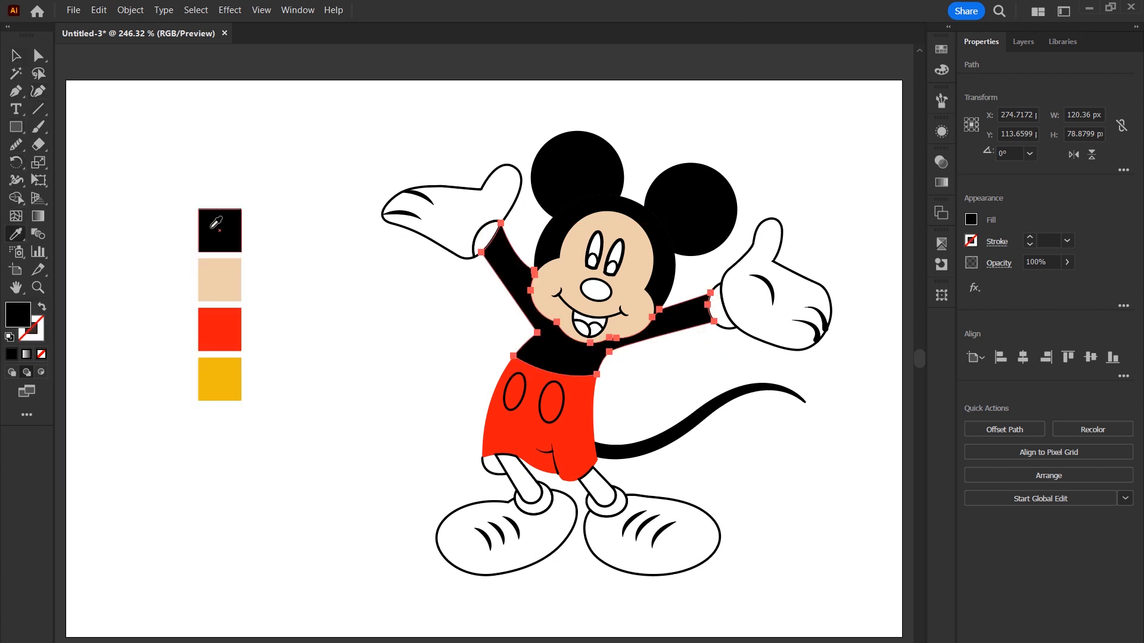
left_click(26, 55)
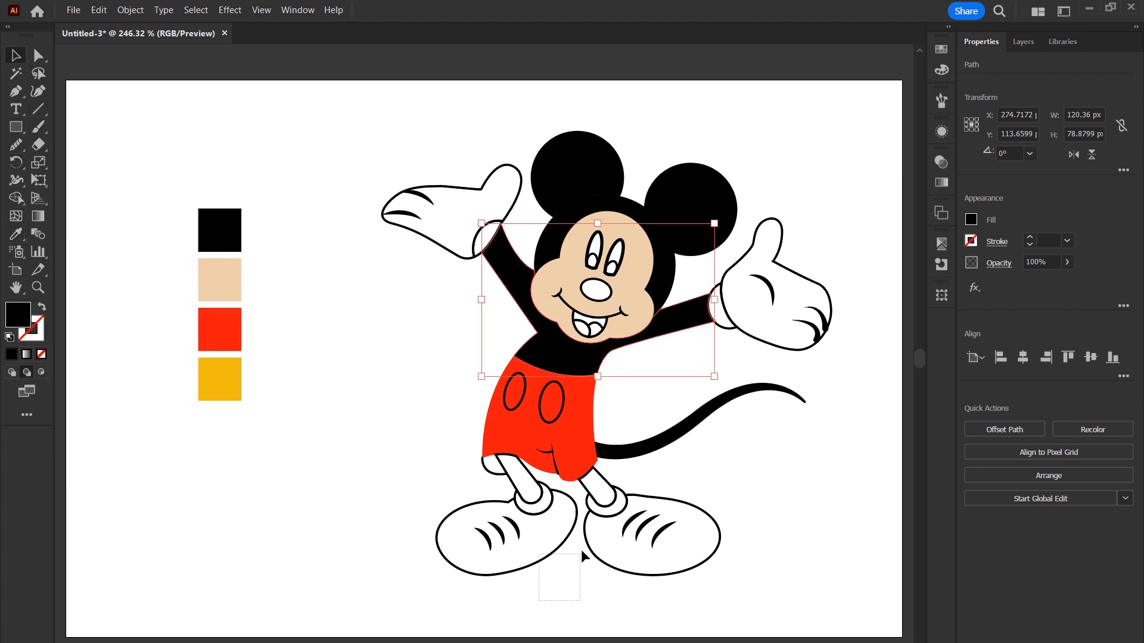
Fill both shoes with the skin-tone swatch's colour while keeping their black outlines, and send them behind the shoe detail lines.
left_click(557, 545)
left_click(15, 233)
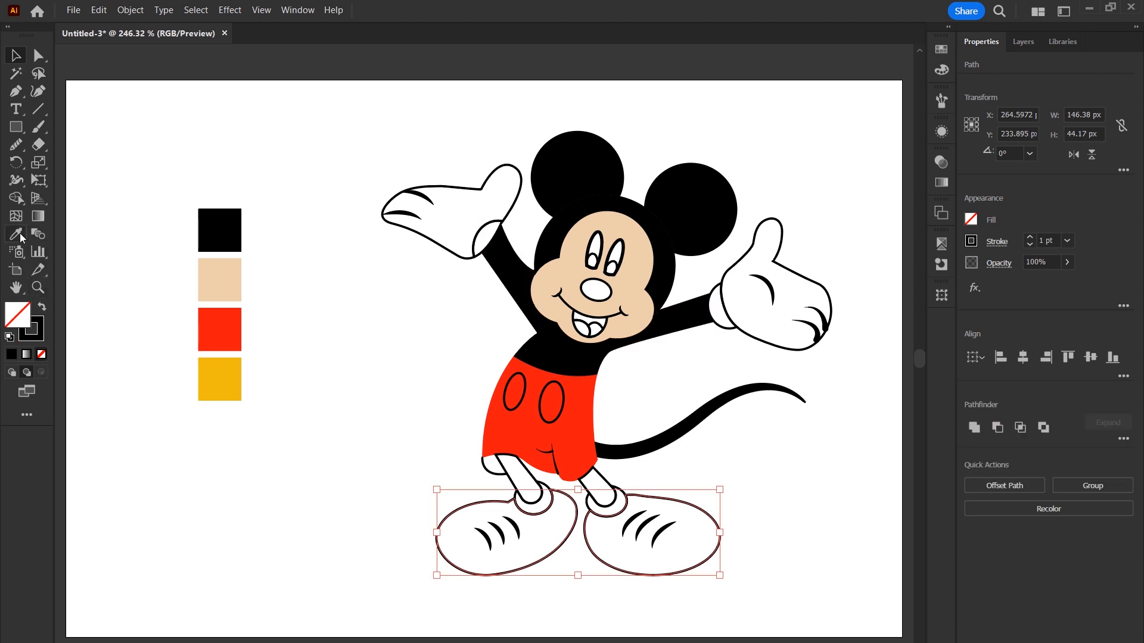
left_click(228, 295)
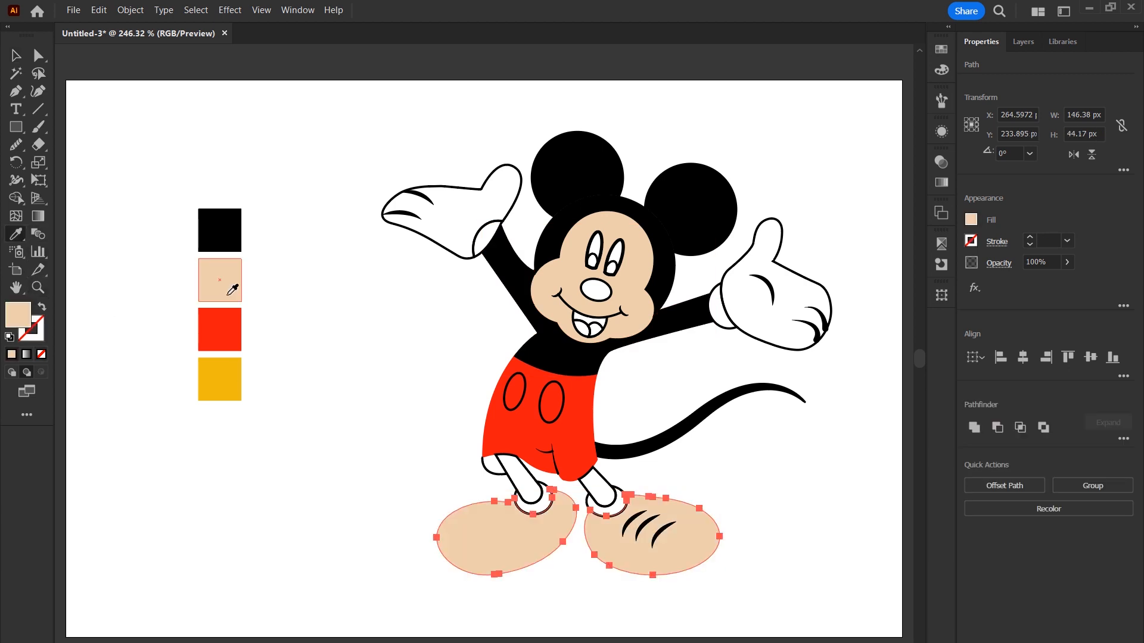
key("ctrl+z")
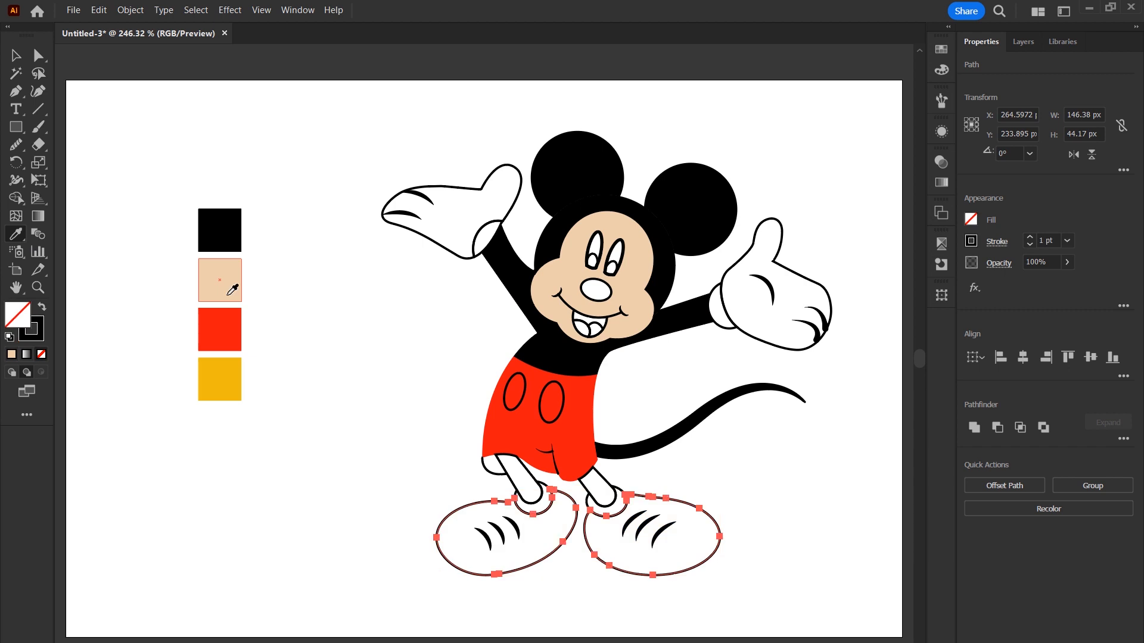
left_click(229, 295, "shift")
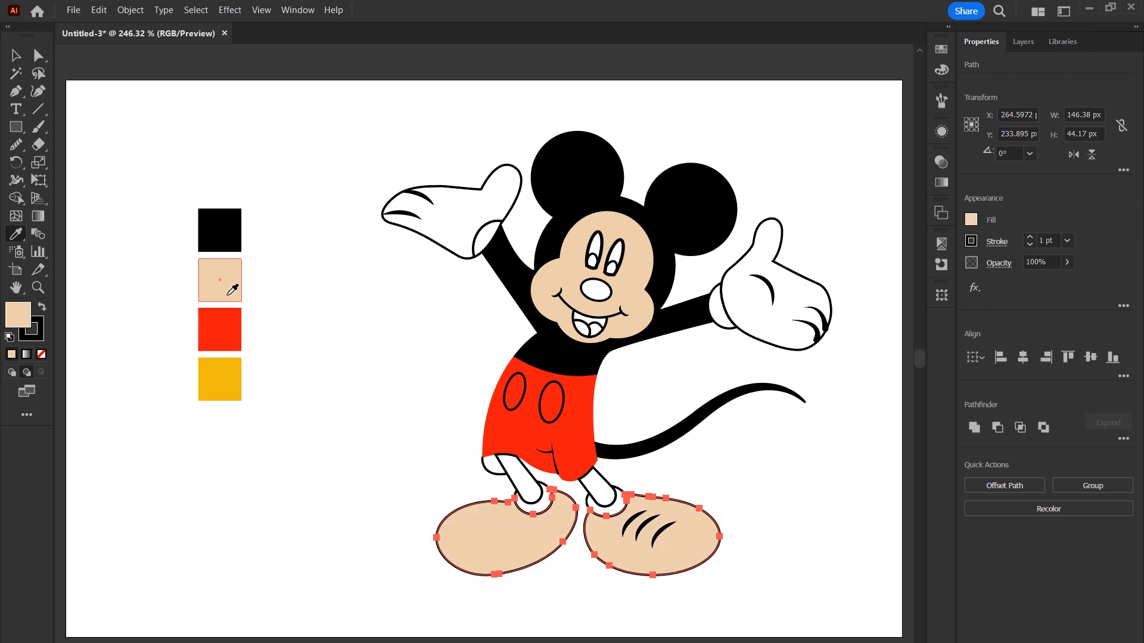
key("ctrl+shift+[")
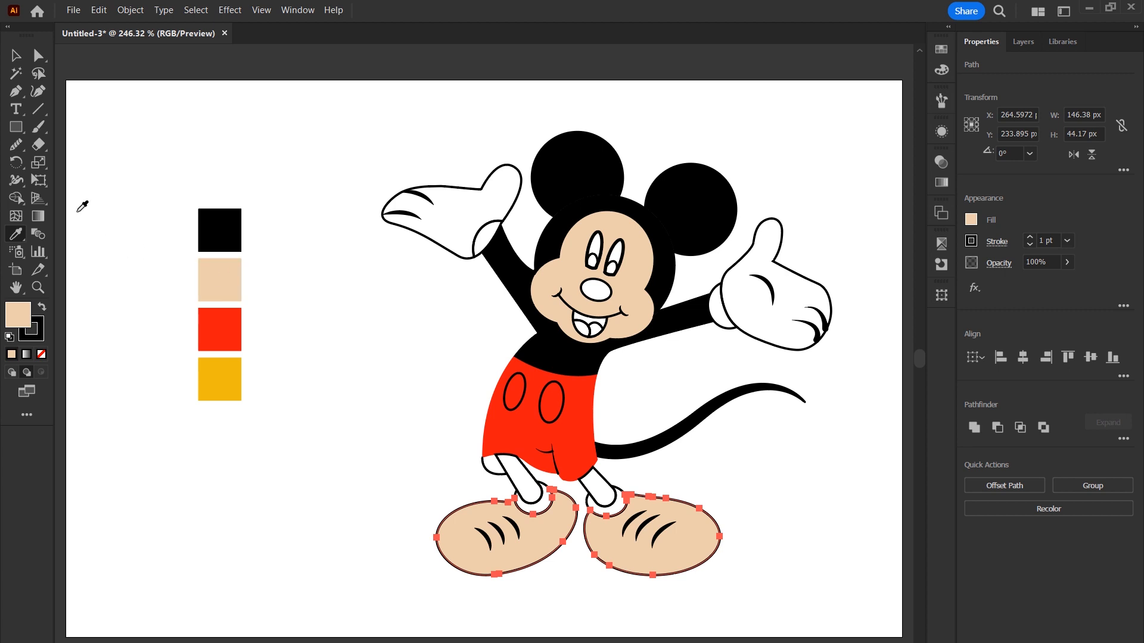
Fill the small hem piece at the shorts' lower edge with the shorts' red, keeping its black outline.
left_click(16, 55)
left_click(418, 424)
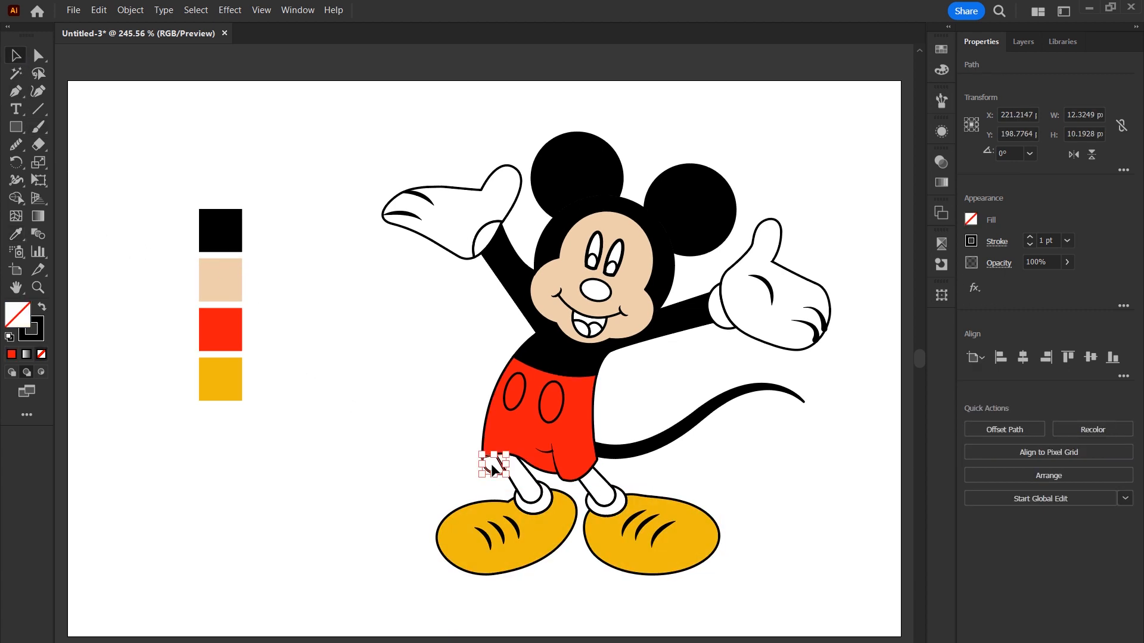
key("i")
left_click(527, 439)
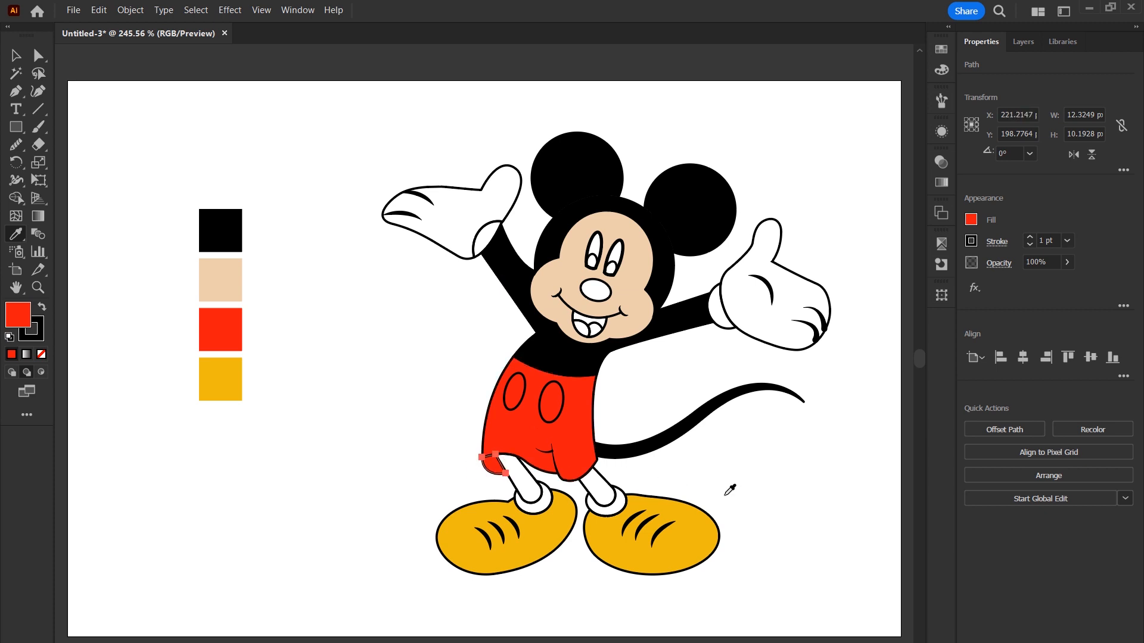
key("v")
left_click(723, 495)
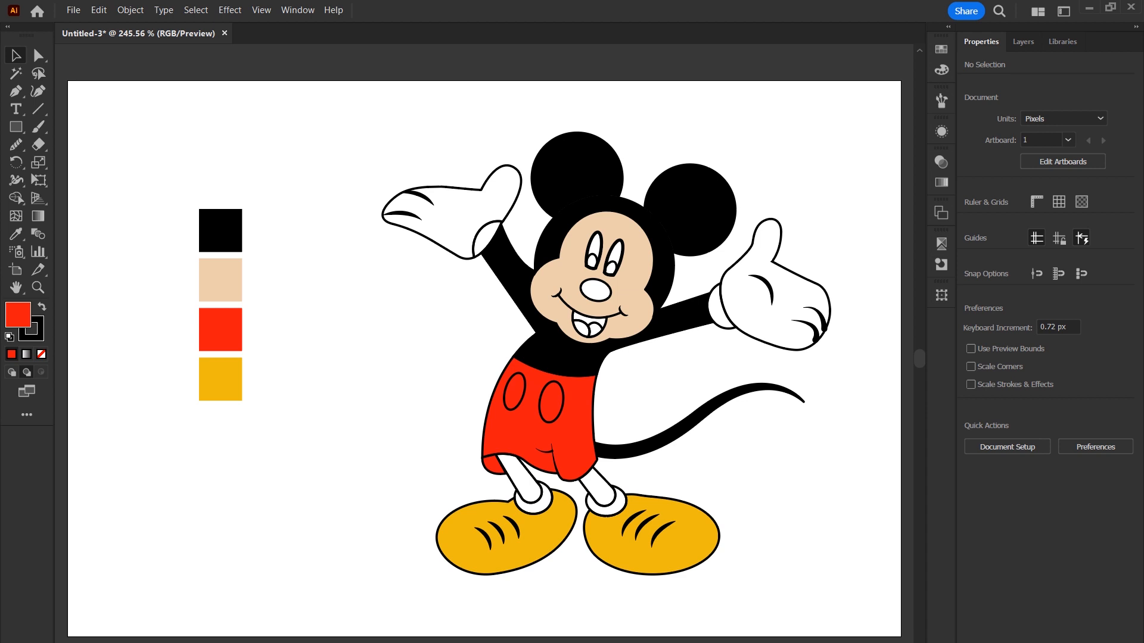
Select both legs and fill them with black.
left_click(605, 487)
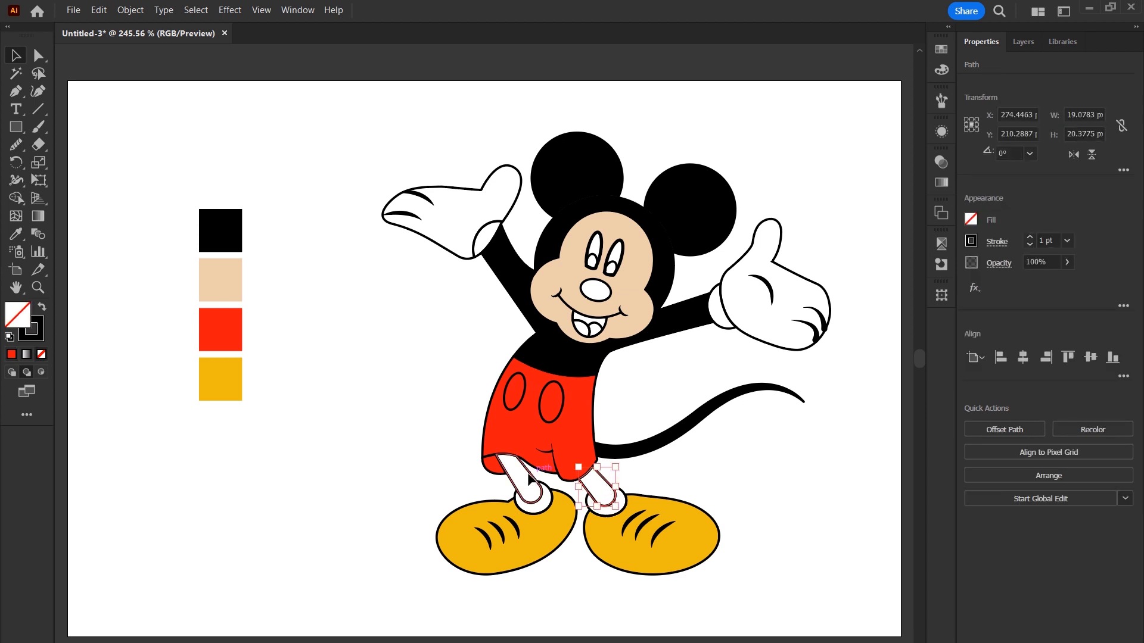
left_click(530, 480, "shift")
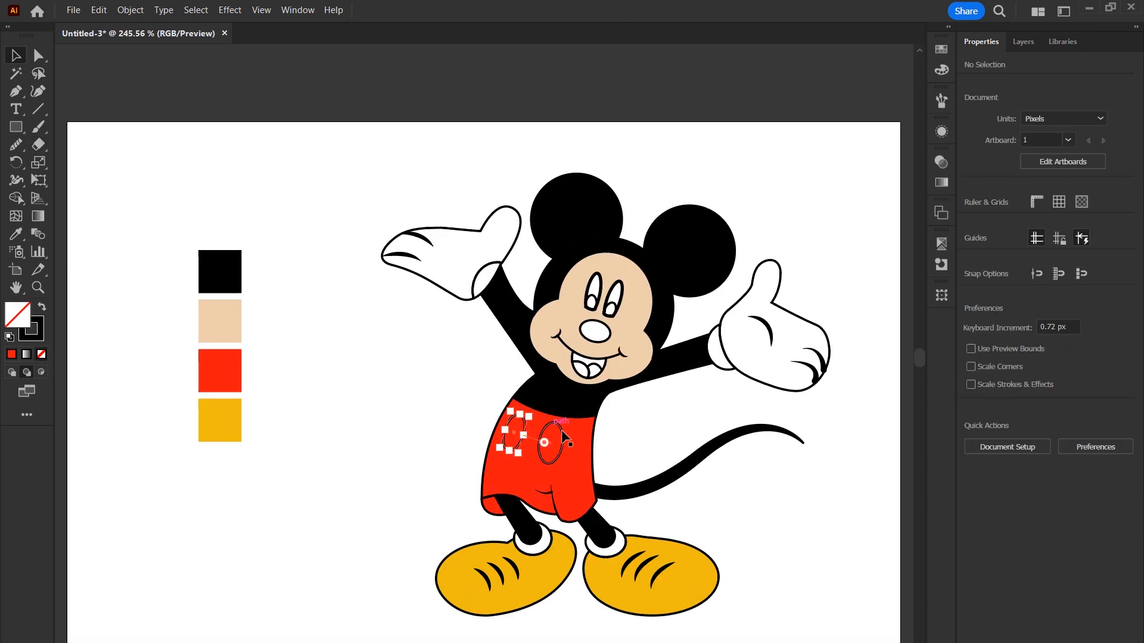
Select both oval buttons on the shorts and fill them with white, keeping their black outlines.
left_click(514, 431)
left_click(562, 434, "shift")
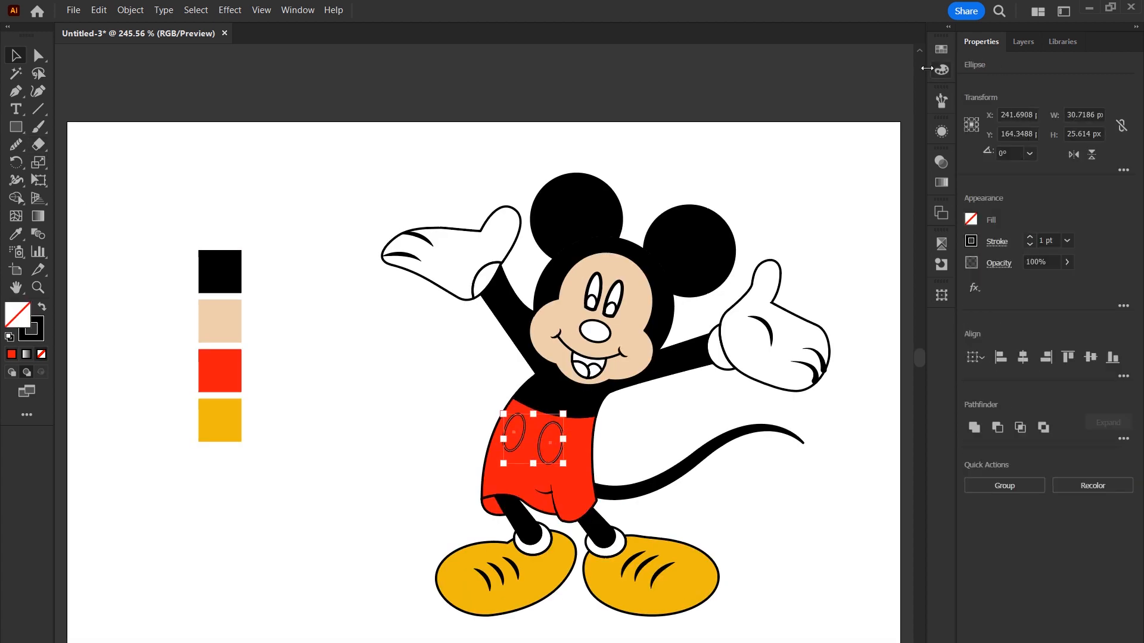
left_click(940, 50)
left_click(777, 89)
key("ctrl+shift+a")
Fill the pupil shapes of both eyes with the black swatch.
left_click_drag(580, 253, 651, 391)
key("v")
left_click(567, 322)
left_click(519, 301, "shift")
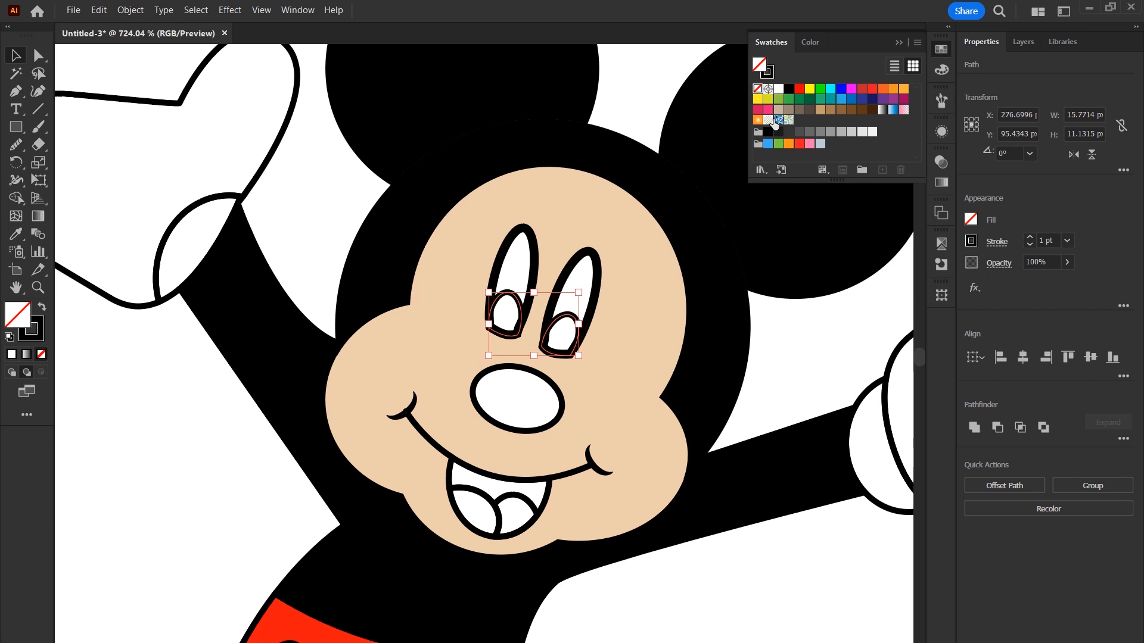
left_click(788, 88)
left_click(777, 344)
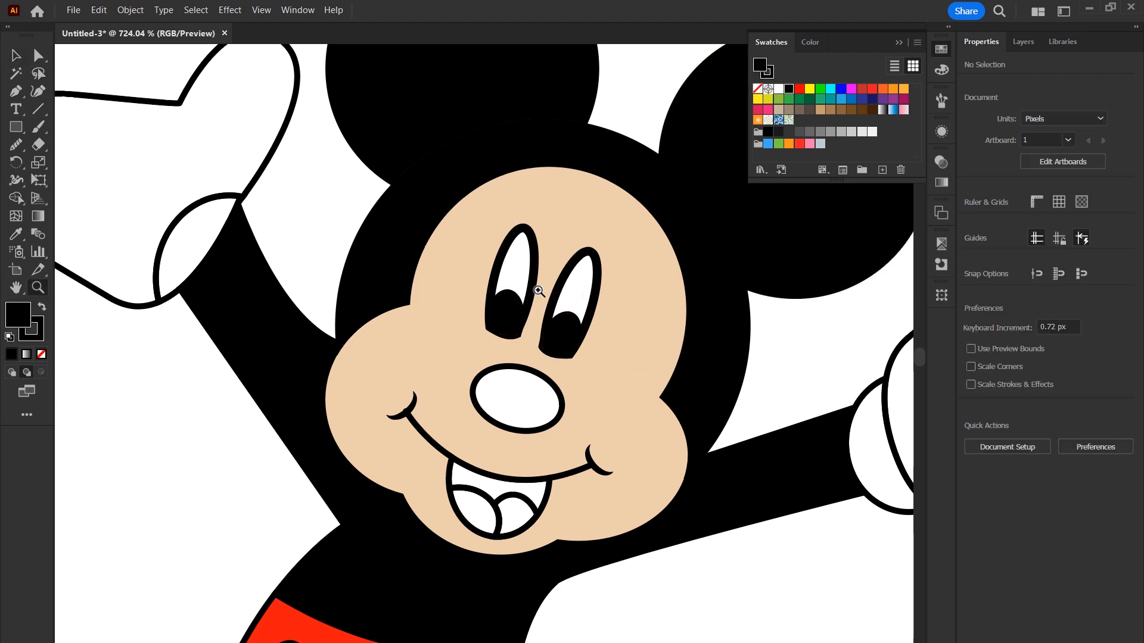
Draw a small circle inside each pupil with the Ellipse tool for the eye highlights.
key("z")
left_click(494, 369)
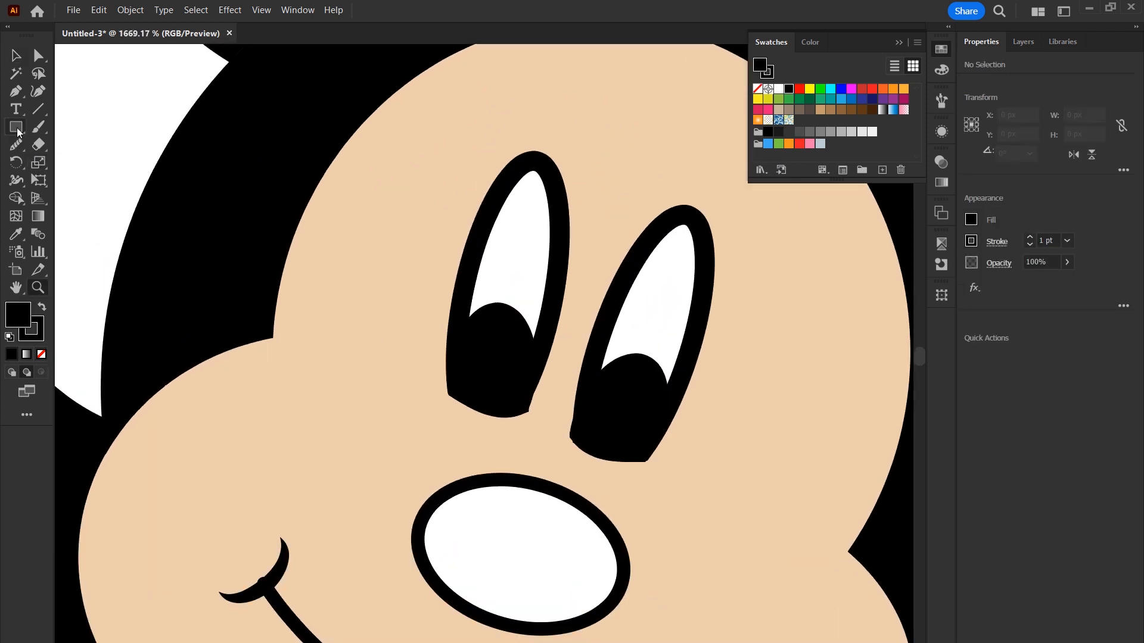
left_click(16, 127)
left_click(63, 164)
key("v")
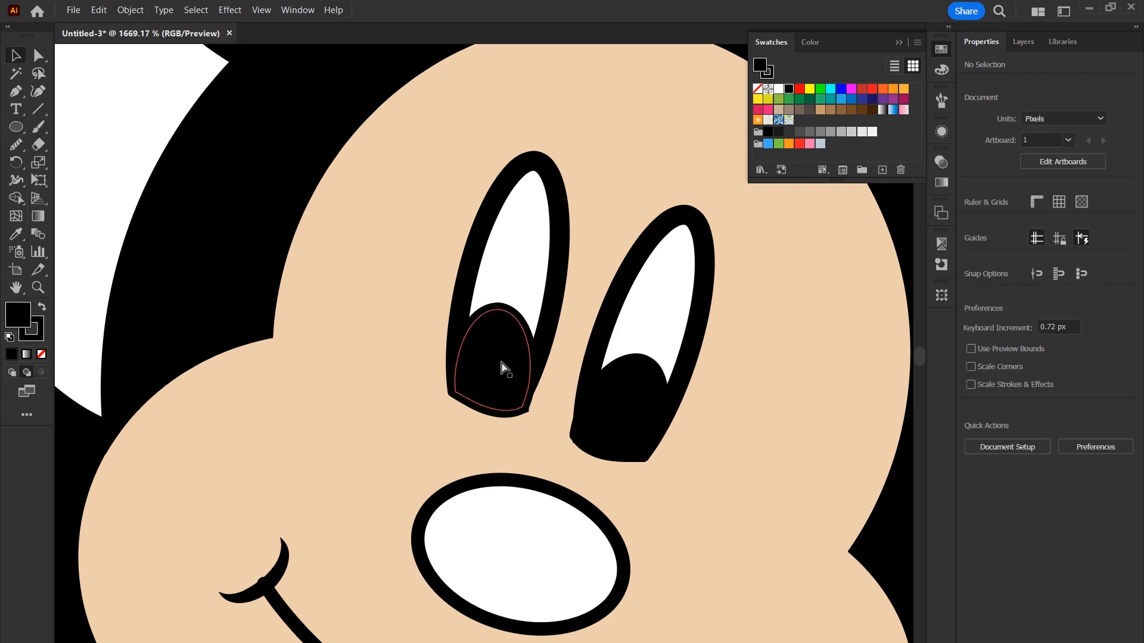
Select both highlight circles in outline view and make them white with no stroke.
key("ctrl+y")
left_click(508, 355)
key("ctrl+y")
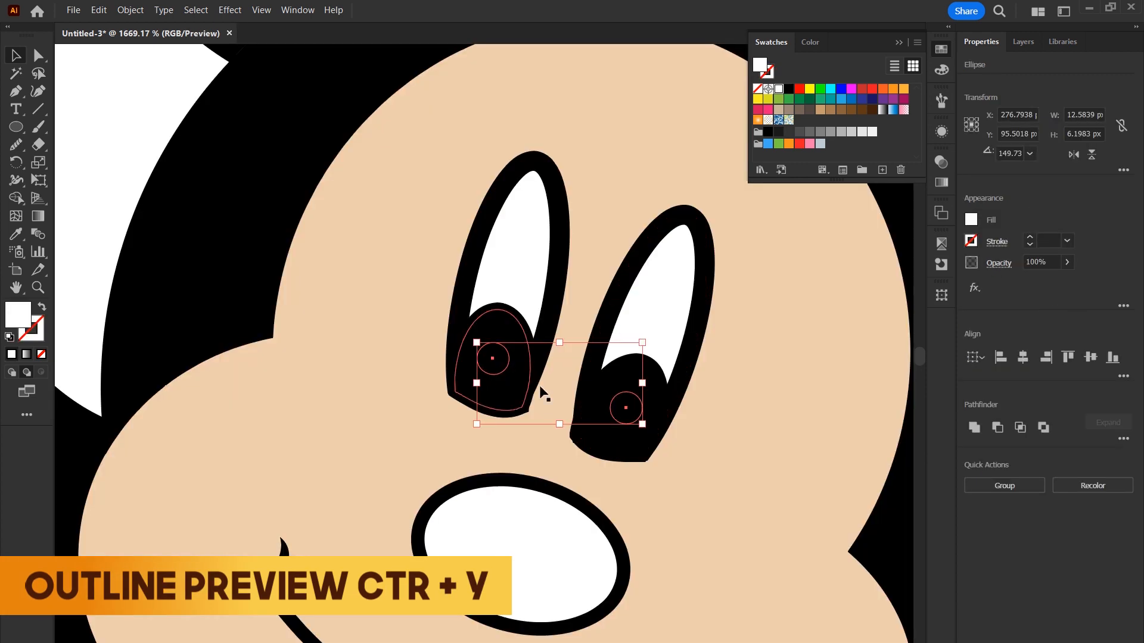
left_click(779, 91)
scroll(469, 320, "down", 5)
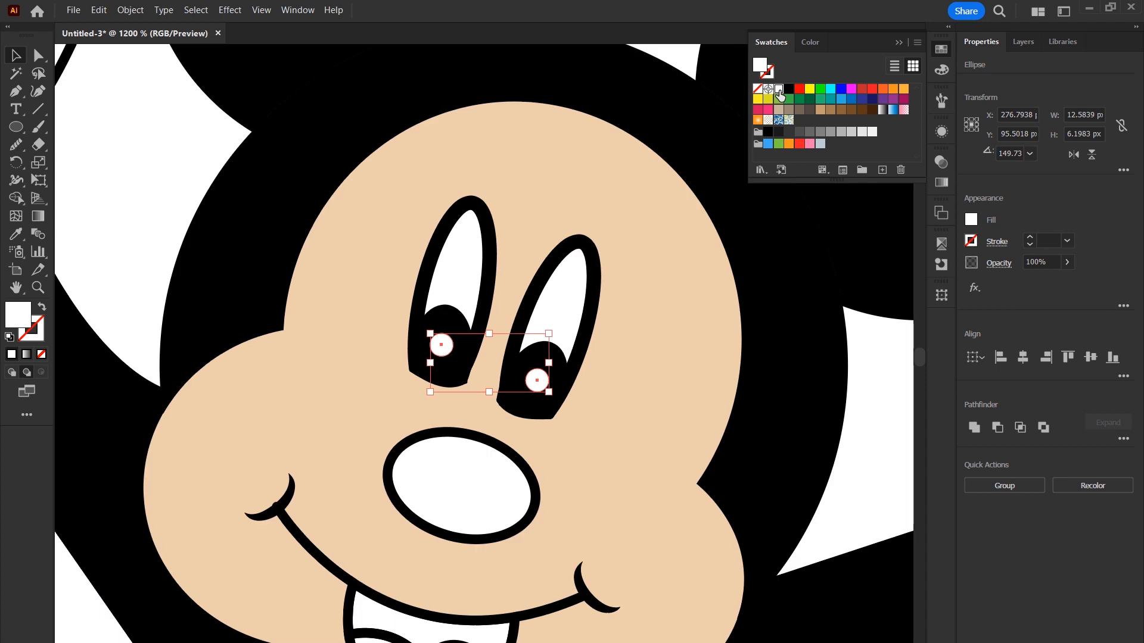
key("ctrl+shift+a")
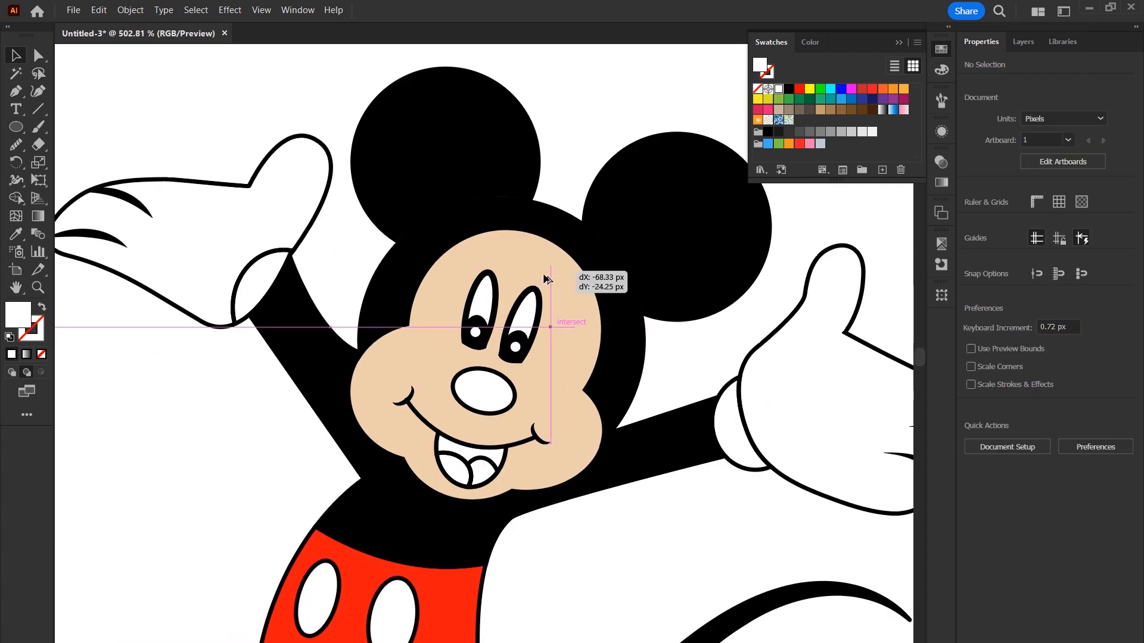
Rotate and reshape a copy of the glove's tapered 2 pt crease line into an eyebrow, and place a duplicate above the other eye.
left_click(550, 290)
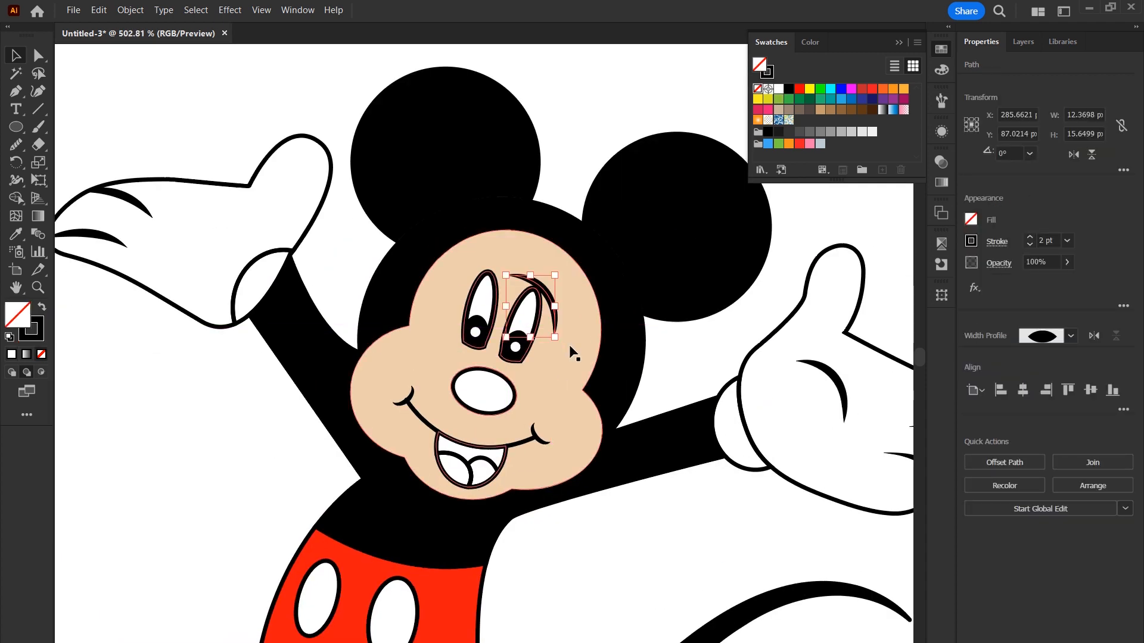
scroll(572, 385, "up", 3)
left_click_drag(588, 390, 553, 329)
key("a")
left_click(553, 329)
left_click_drag(556, 279, 559, 273)
left_click(18, 53)
left_click_drag(545, 294, 494, 274)
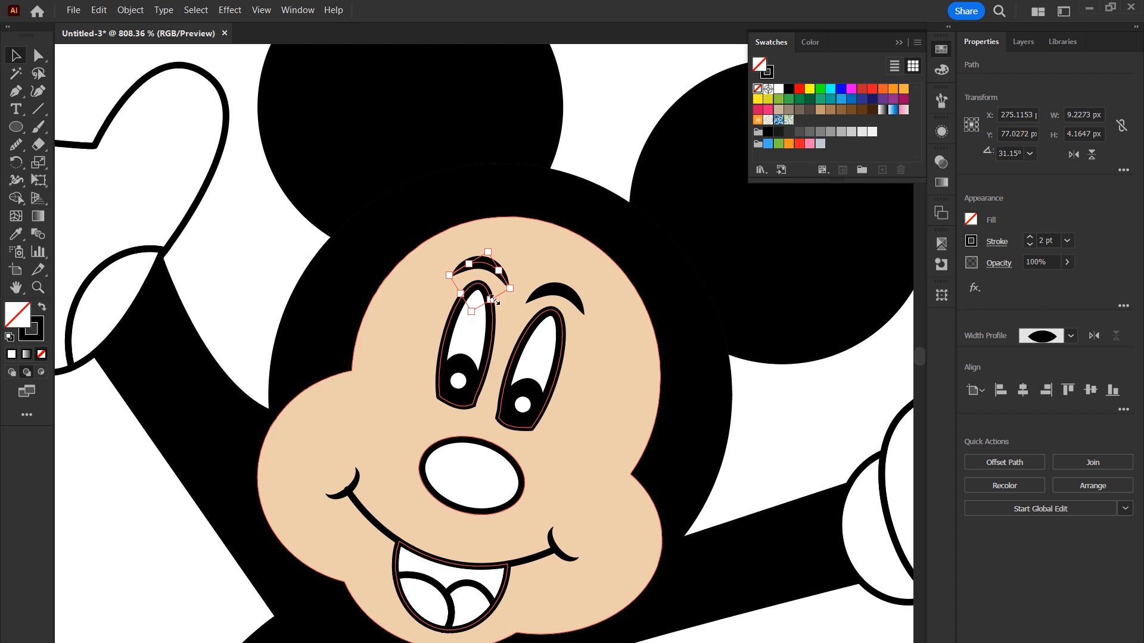
Fill the nose with the black swatch.
scroll(493, 304, "down", 5)
scroll(493, 304, "up", 3)
left_click(490, 417)
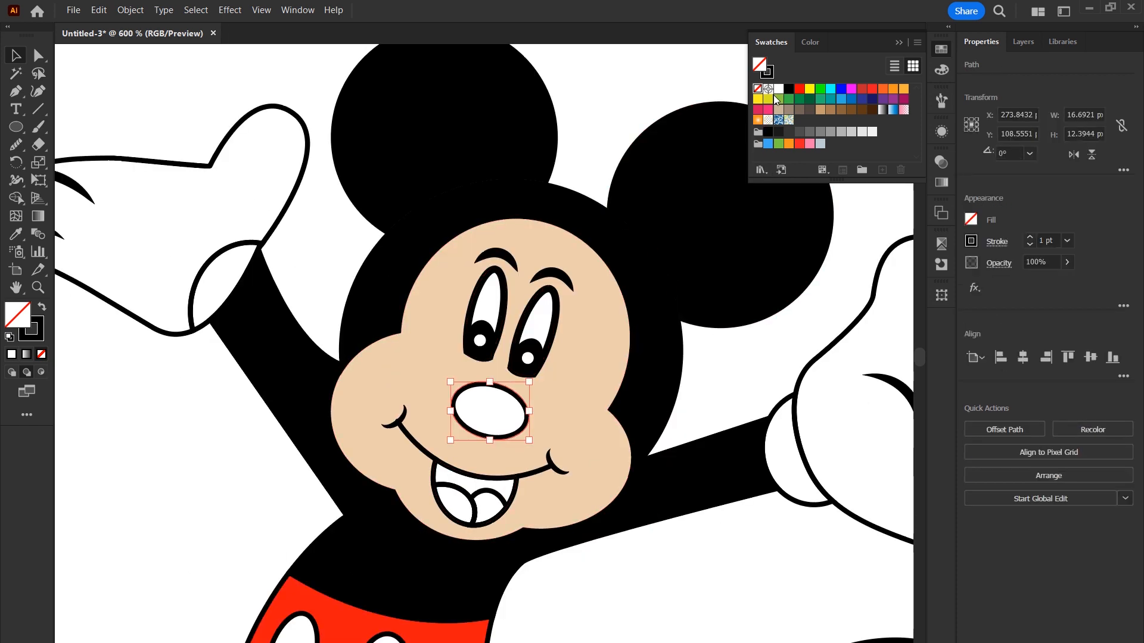
left_click(788, 88)
Copy a white highlight circle from the pupil onto the upper part of the nose.
scroll(450, 374, "up", 2)
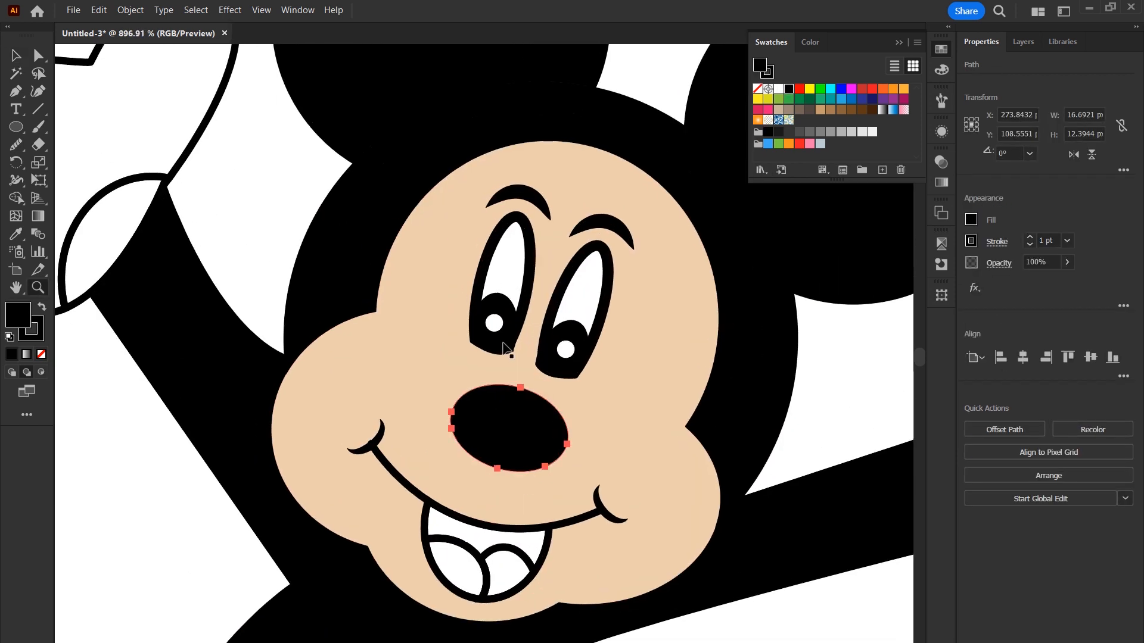
left_click_drag(501, 328, 521, 415)
left_click(808, 409)
Fill the open mouth shape with the black swatch.
key("z")
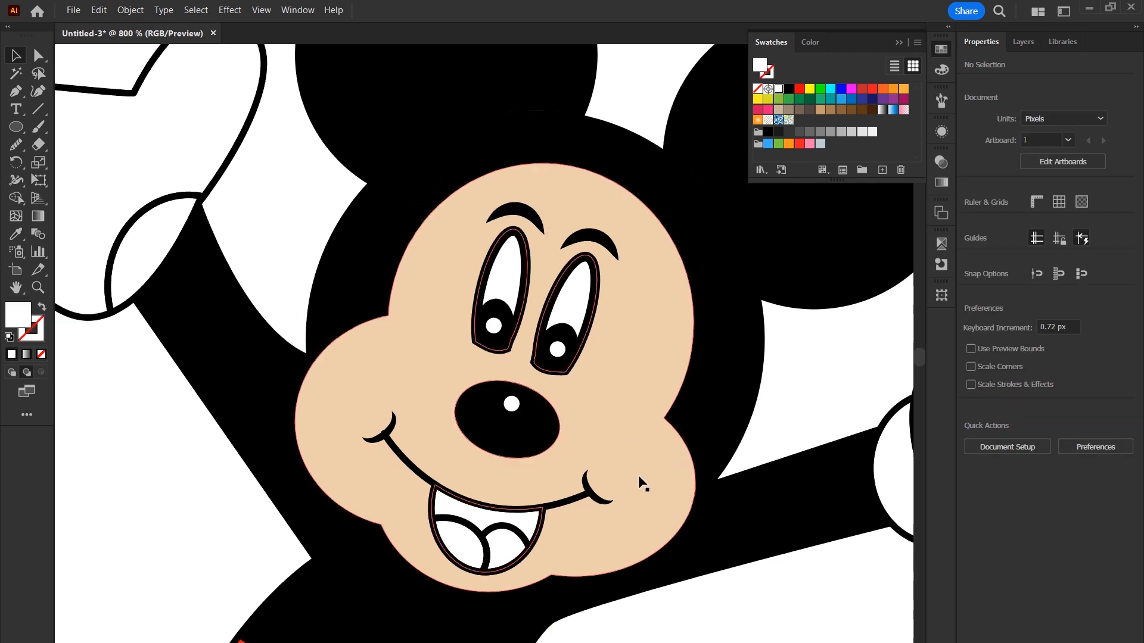
left_click(566, 523)
left_click_drag(566, 523, 591, 447)
key("v")
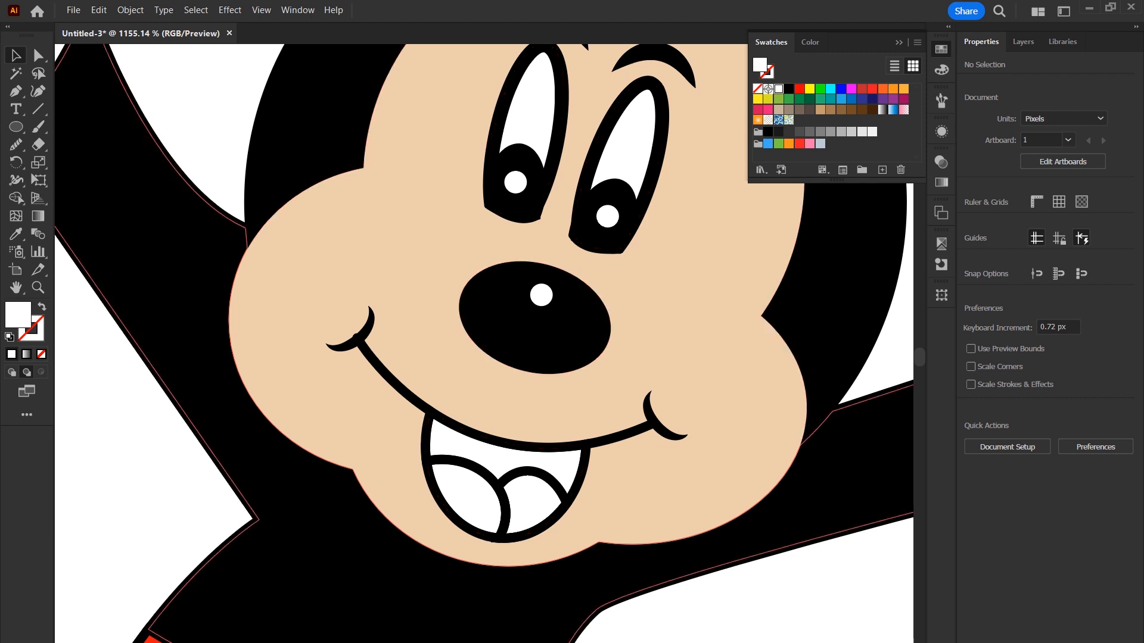
left_click_drag(580, 471, 608, 469)
key("ctrl+z")
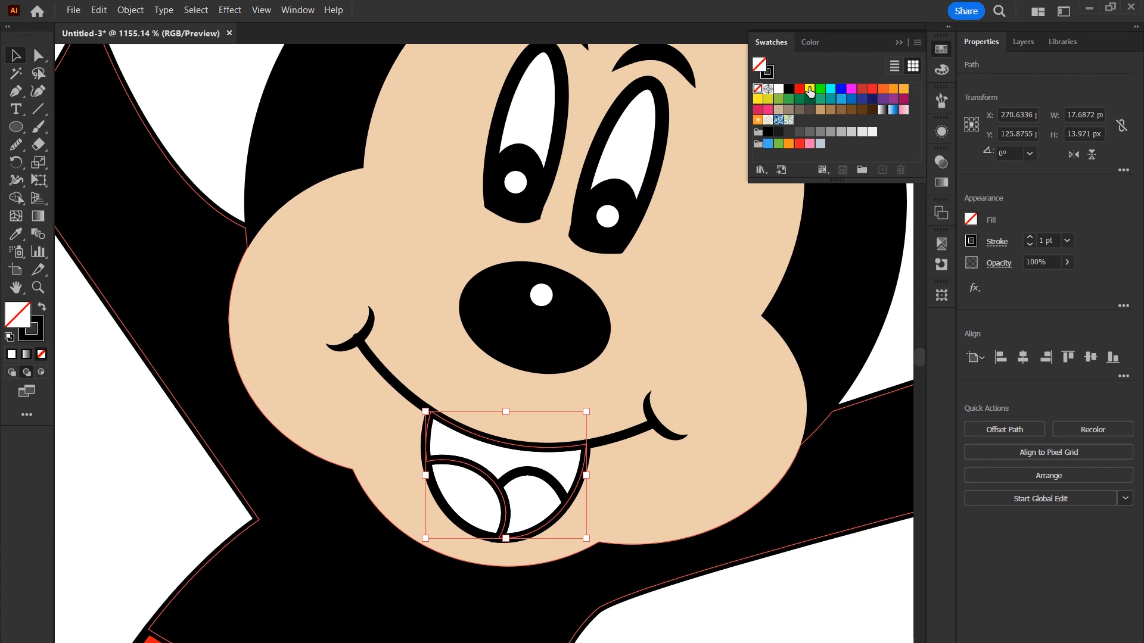
left_click(788, 88)
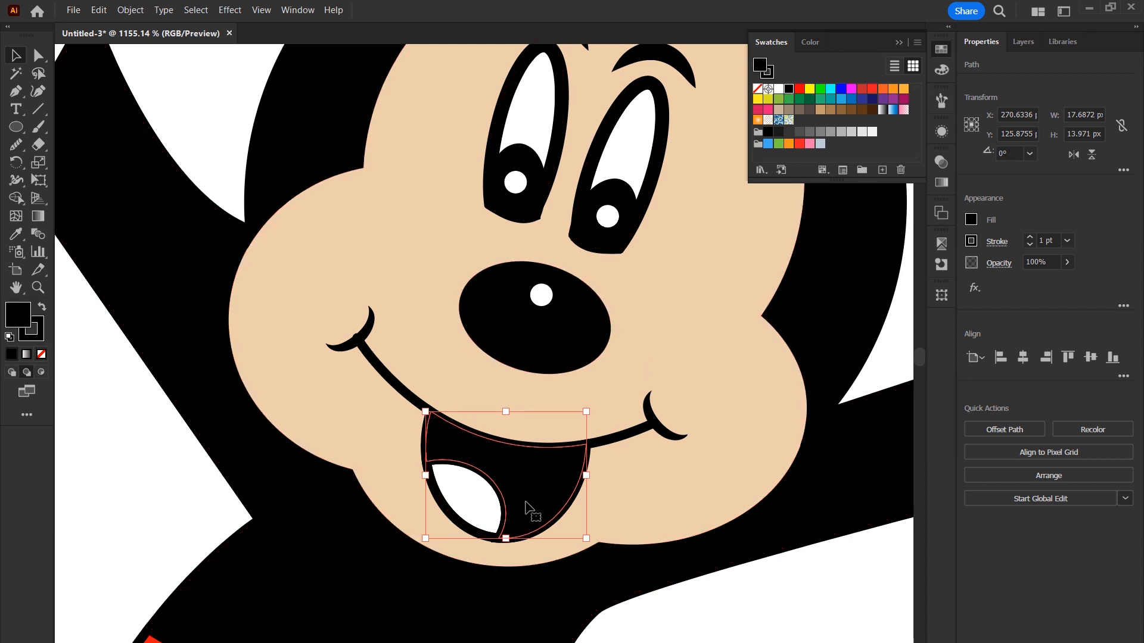
Select both tongue shapes inside the mouth in outline view and fill them with the bright red swatch.
key("ctrl+y")
left_click(548, 477)
left_click(467, 532, "shift")
key("ctrl+y")
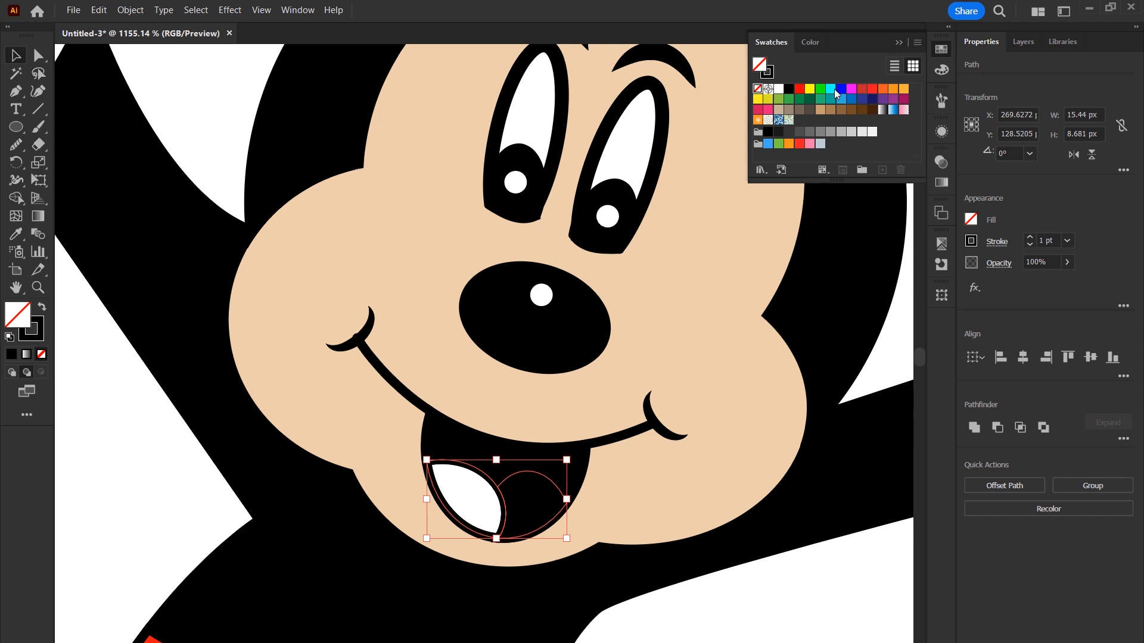
left_click(798, 89)
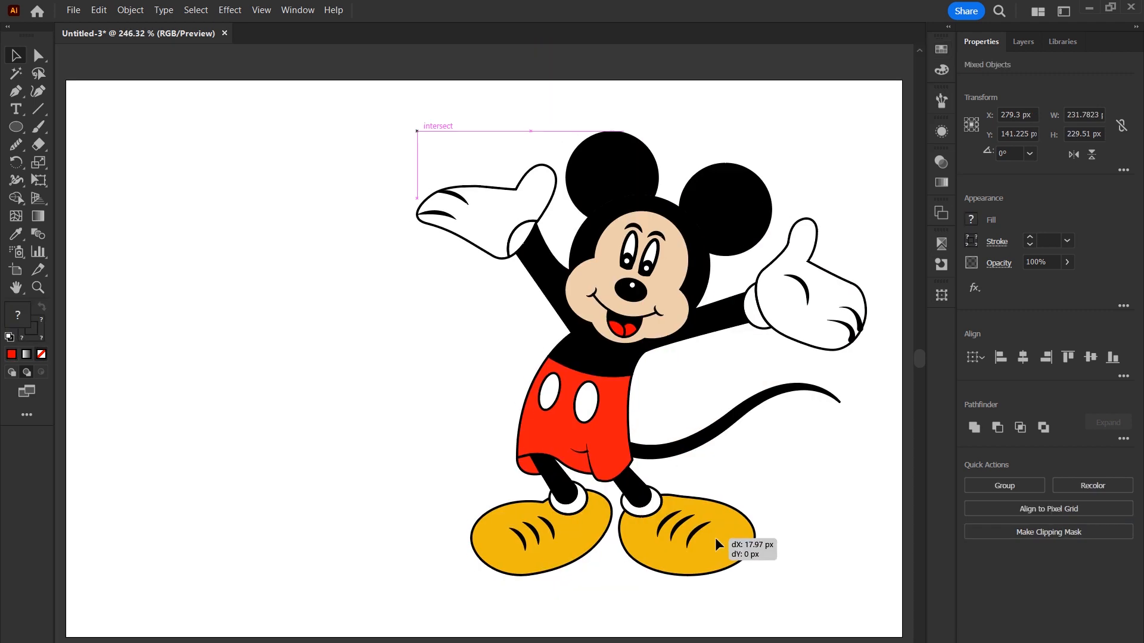
Scale the whole character down to about 158 × 156 px and place a duplicate to its left.
left_click_drag(716, 540, 716, 540)
left_click_drag(429, 357, 566, 358)
left_click_drag(698, 378, 286, 374)
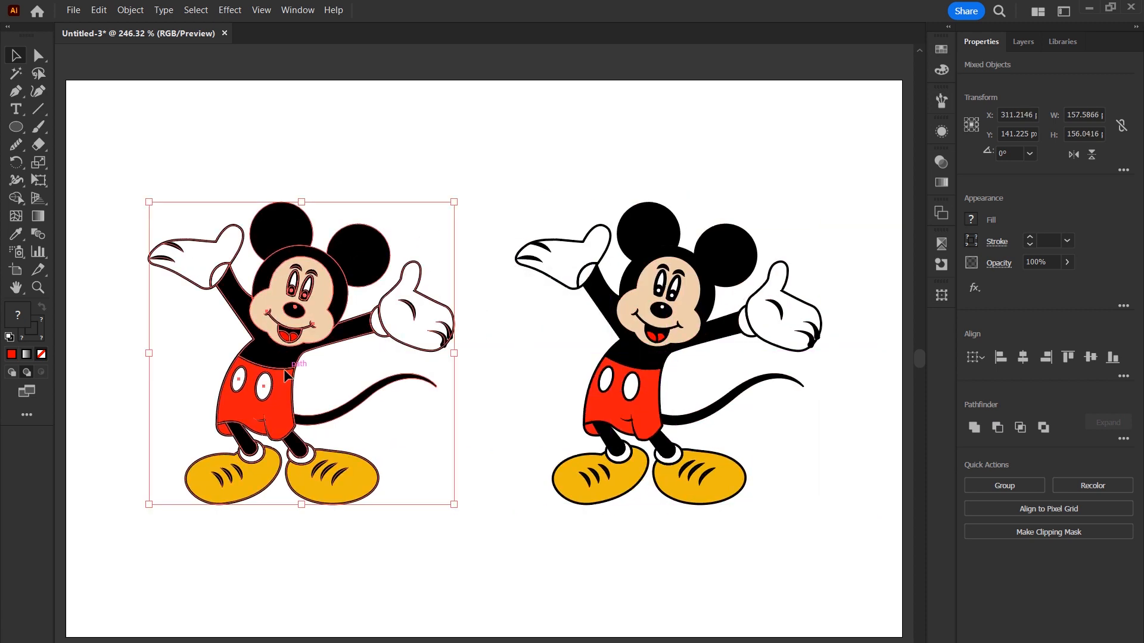
Flip the duplicated character horizontally and move it closer so it faces the original.
left_click(1074, 153)
left_click_drag(333, 376, 370, 376)
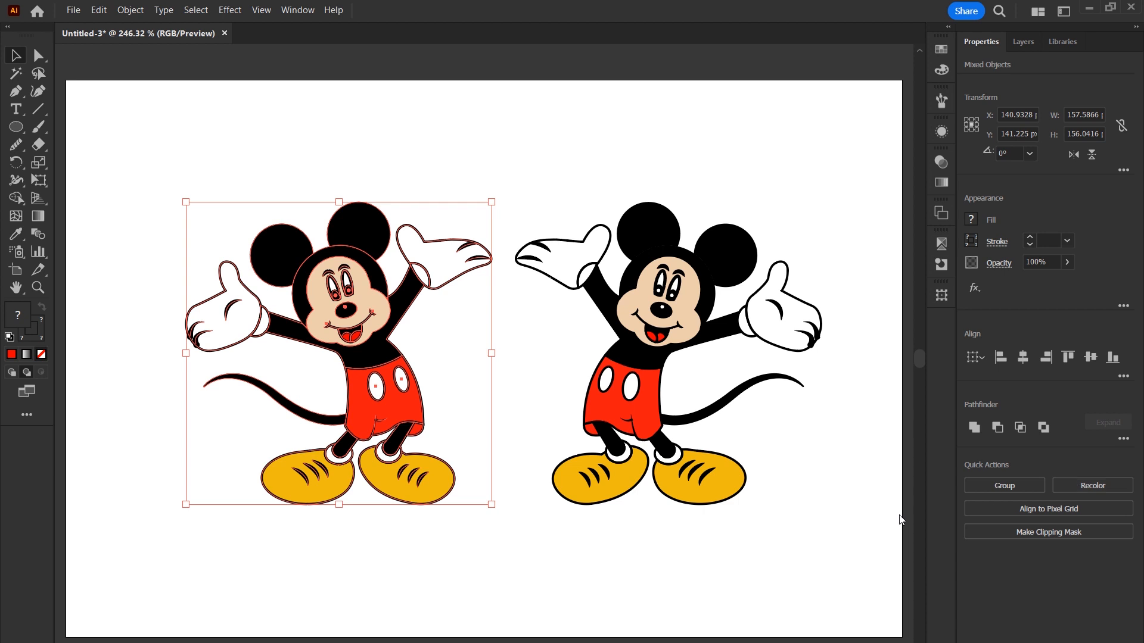
left_click(729, 553)
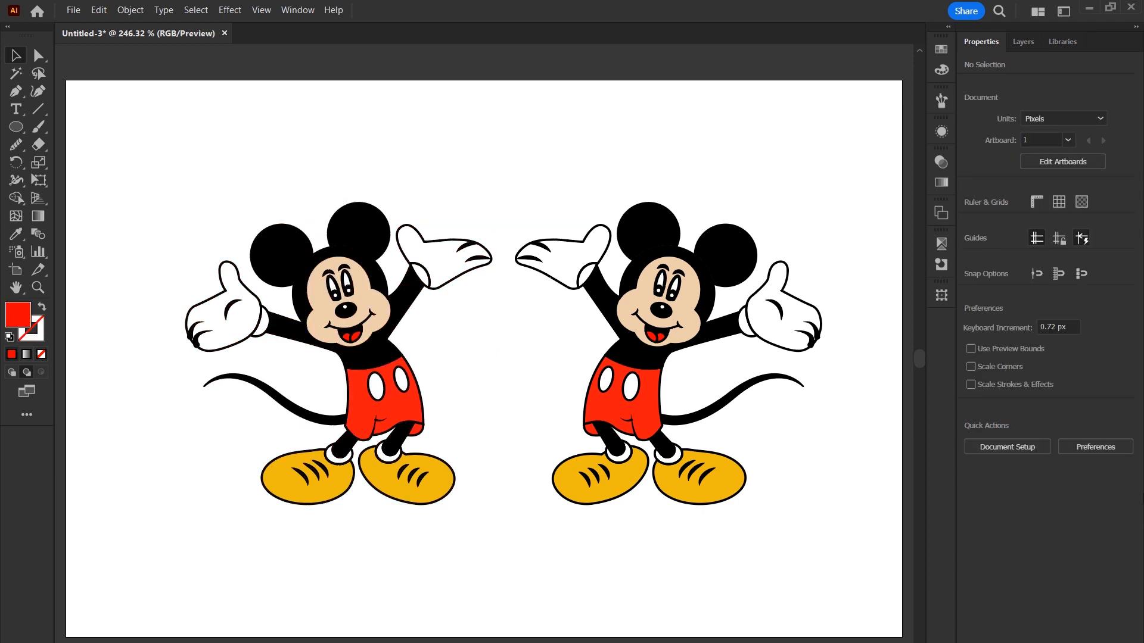
Select the whole mirrored character and open Recolor for it, moving the colour wheel clear of the figure.
left_click_drag(129, 151, 506, 590)
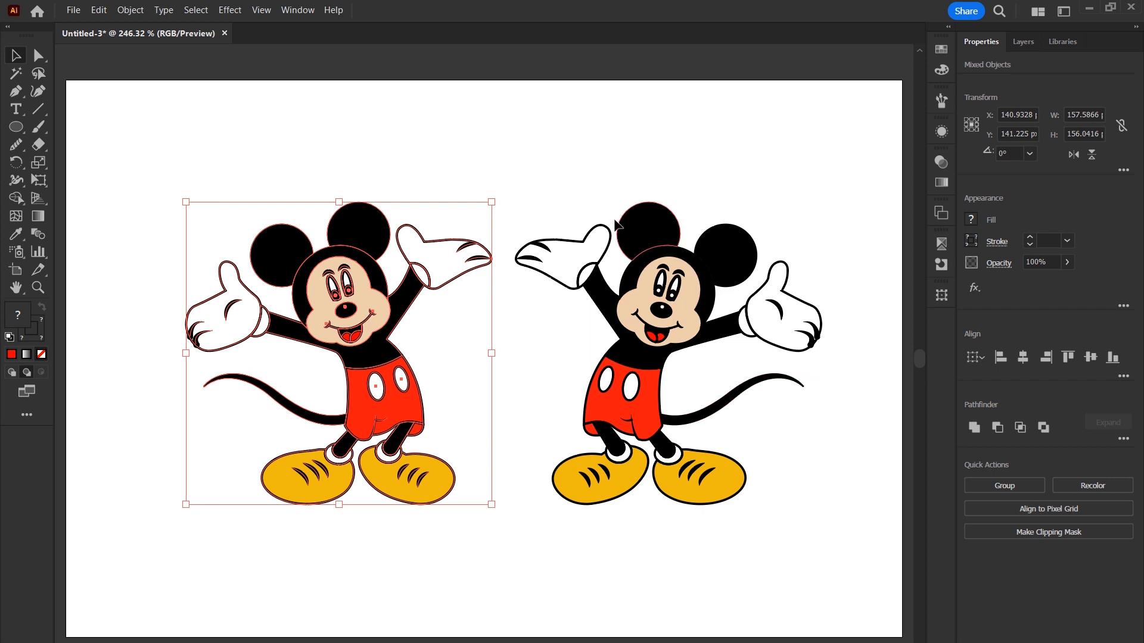
left_click(1091, 489)
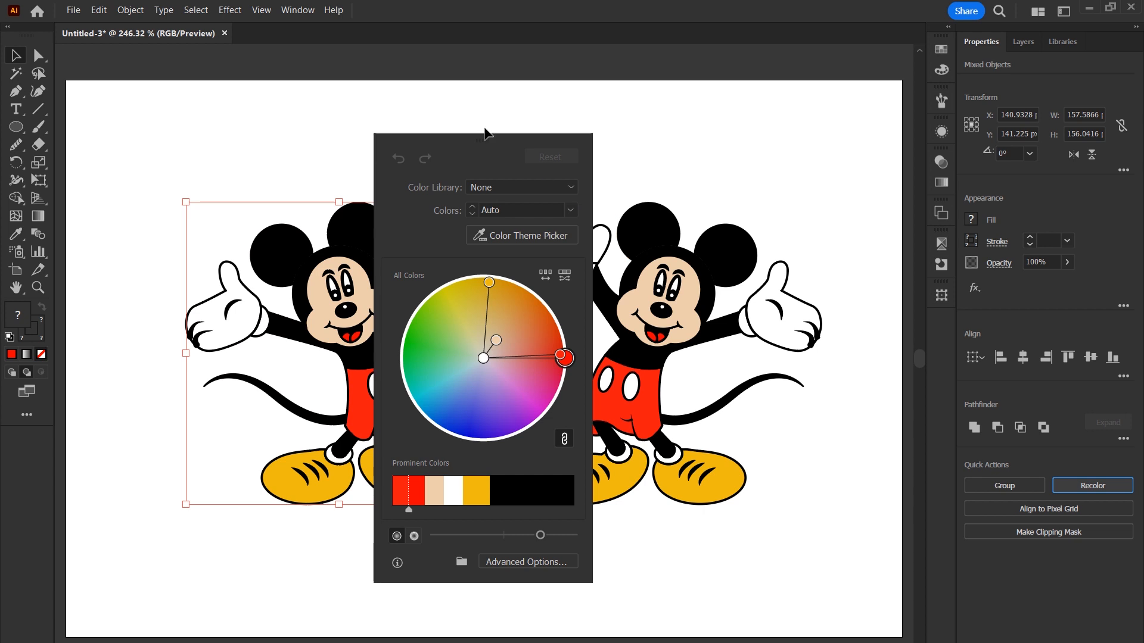
left_click_drag(472, 141, 806, 152)
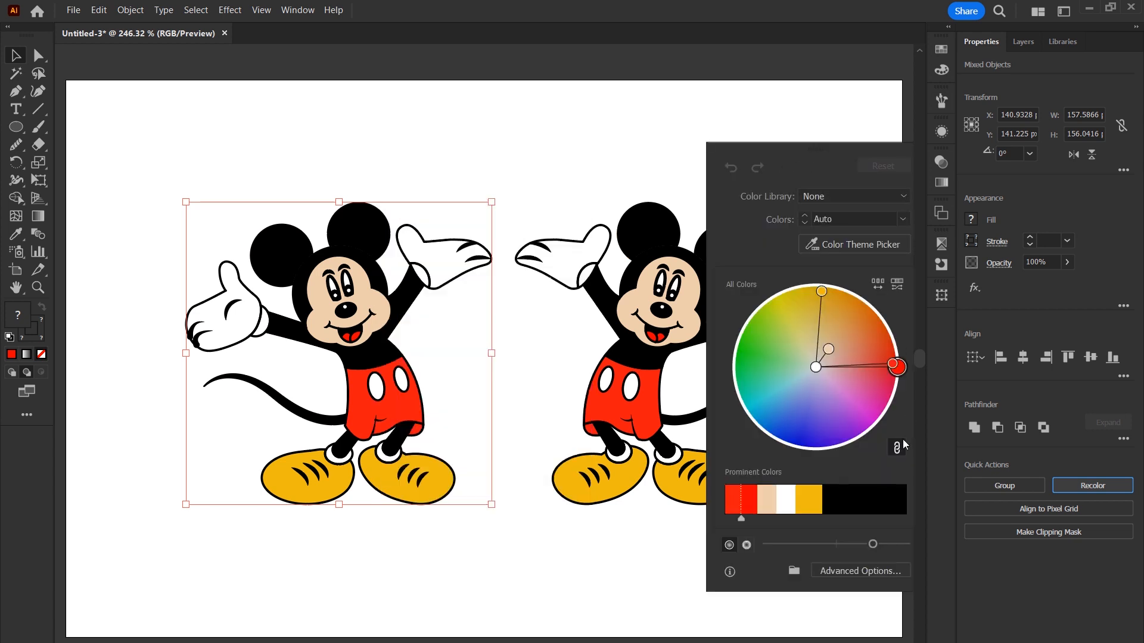
Try shifting all the linked colours together around the colour wheel, and undo the colour changes.
left_click_drag(897, 366, 811, 314)
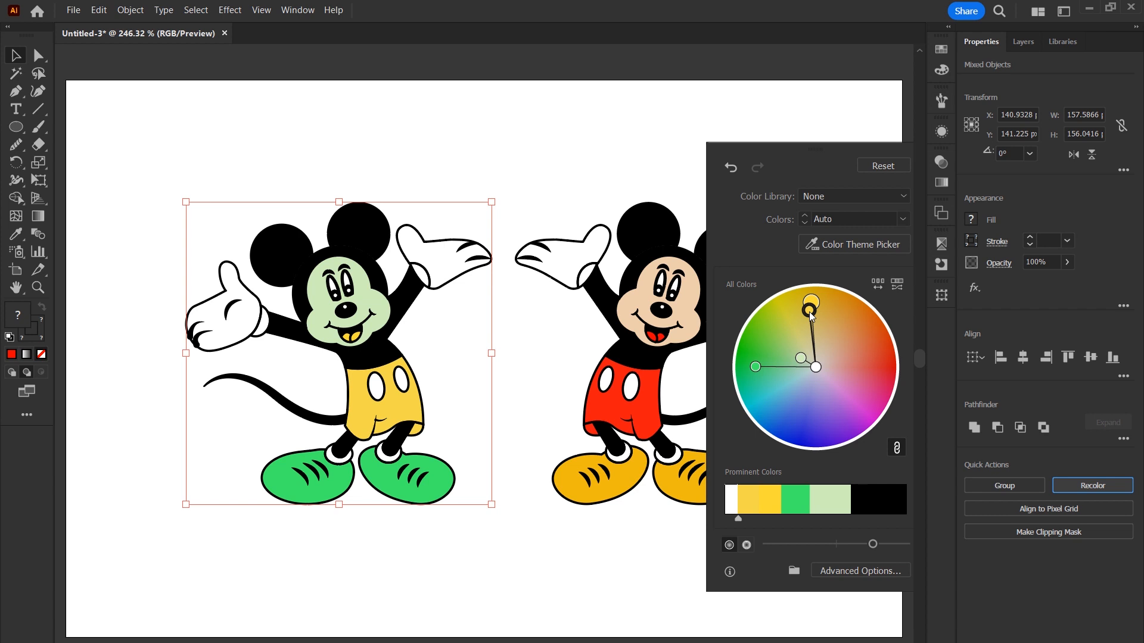
key("ctrl+z")
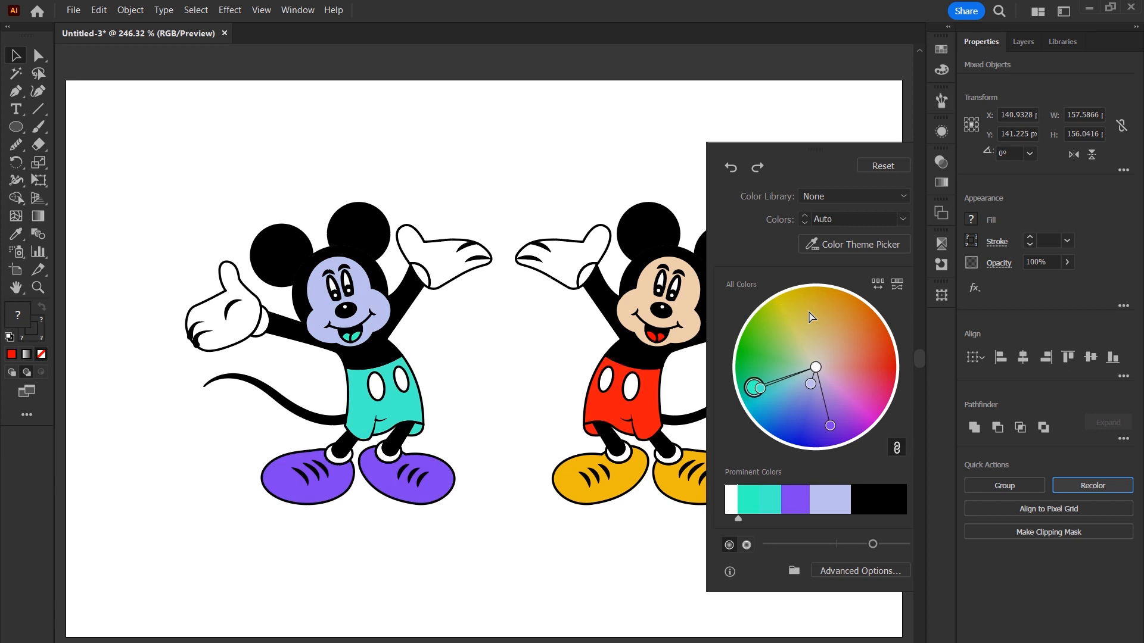
key("ctrl+z")
key("ctrl+z")
key("ctrl+z")
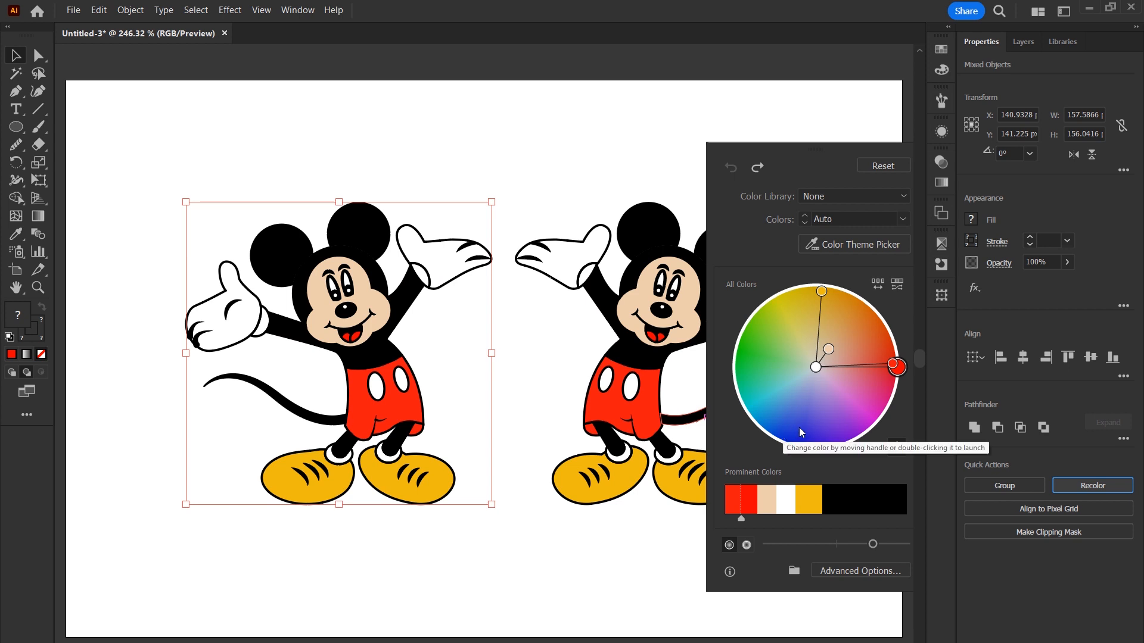
In the advanced recolor options, set the hue of the shoes' yellow to 183° for a cyan colour.
left_click(837, 571)
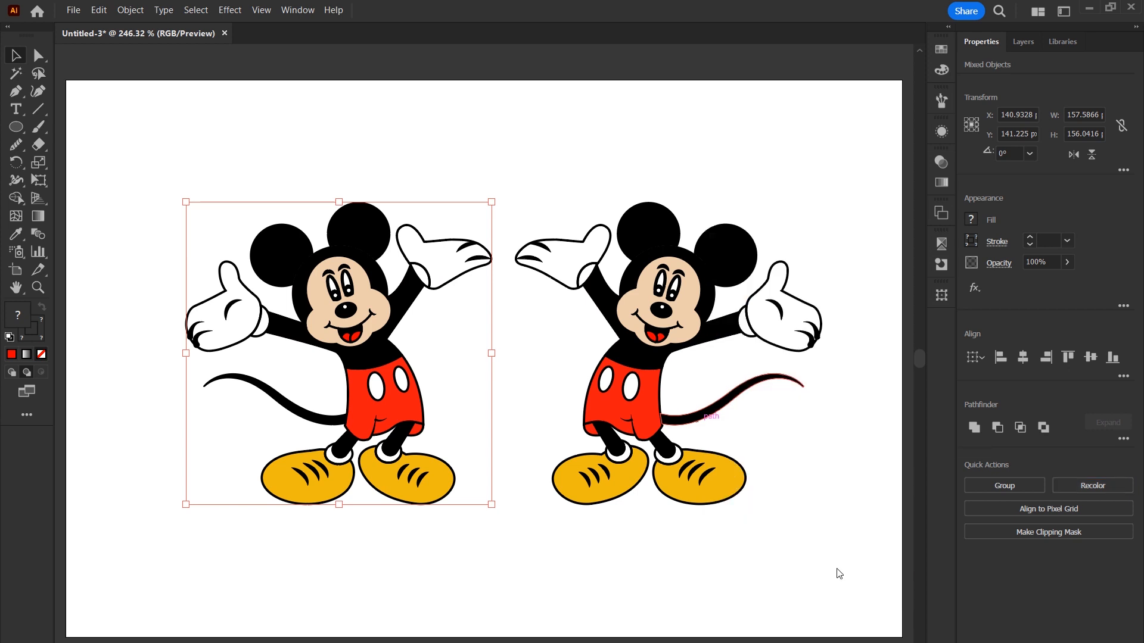
left_click(745, 335)
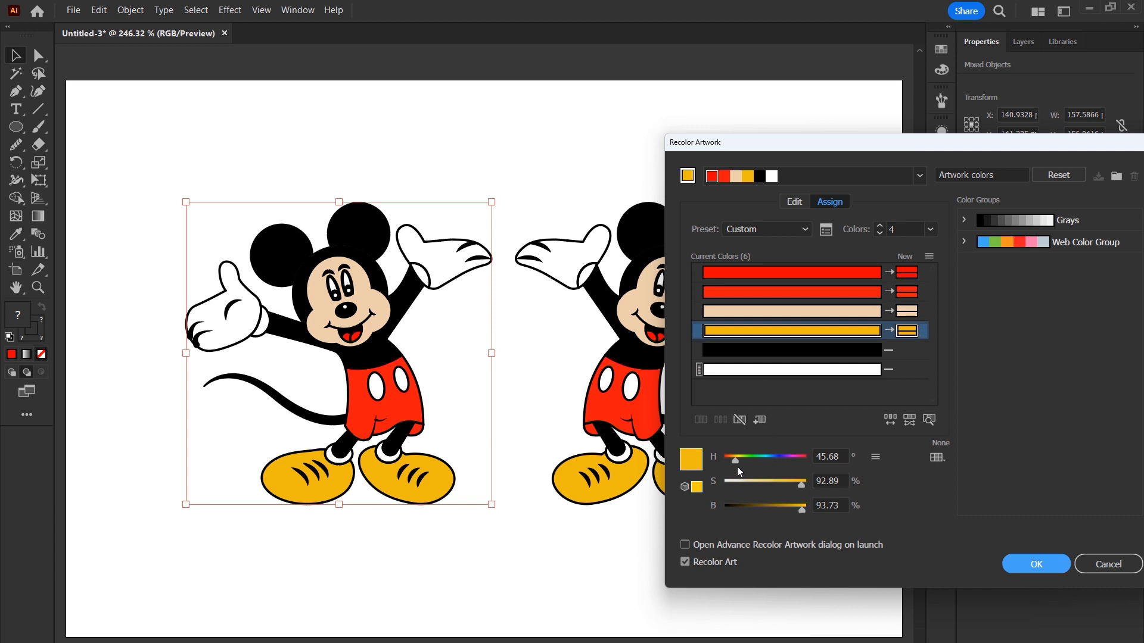
left_click_drag(736, 461, 766, 456)
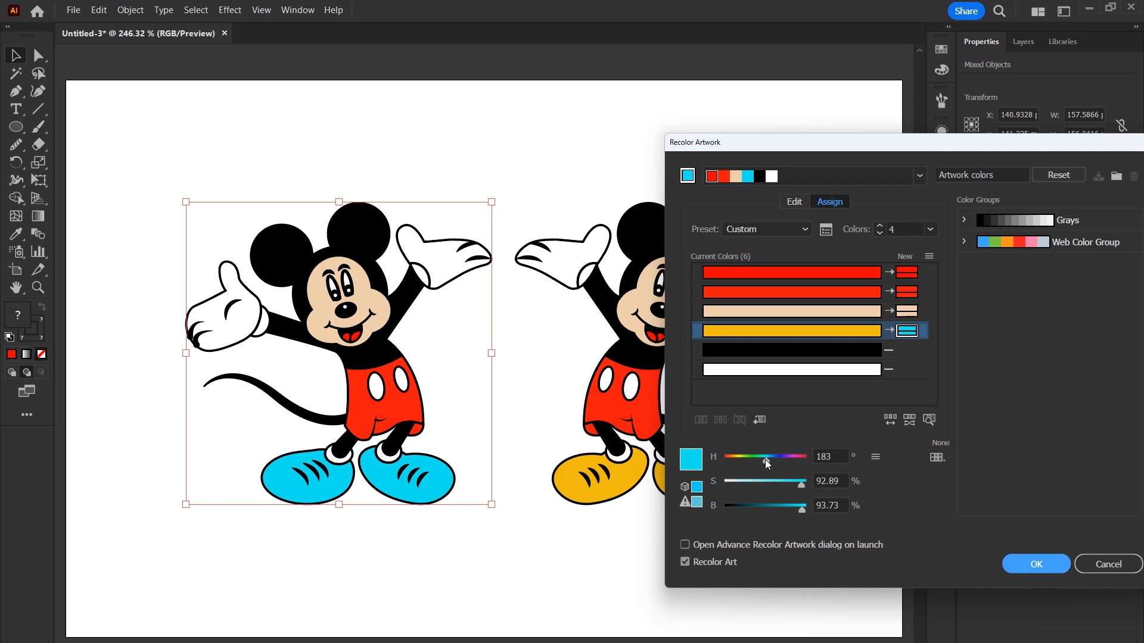
Set the hue of the shorts' red to 214° for blue, and apply the recoloring to the mirrored character.
left_click(825, 311)
left_click(827, 301)
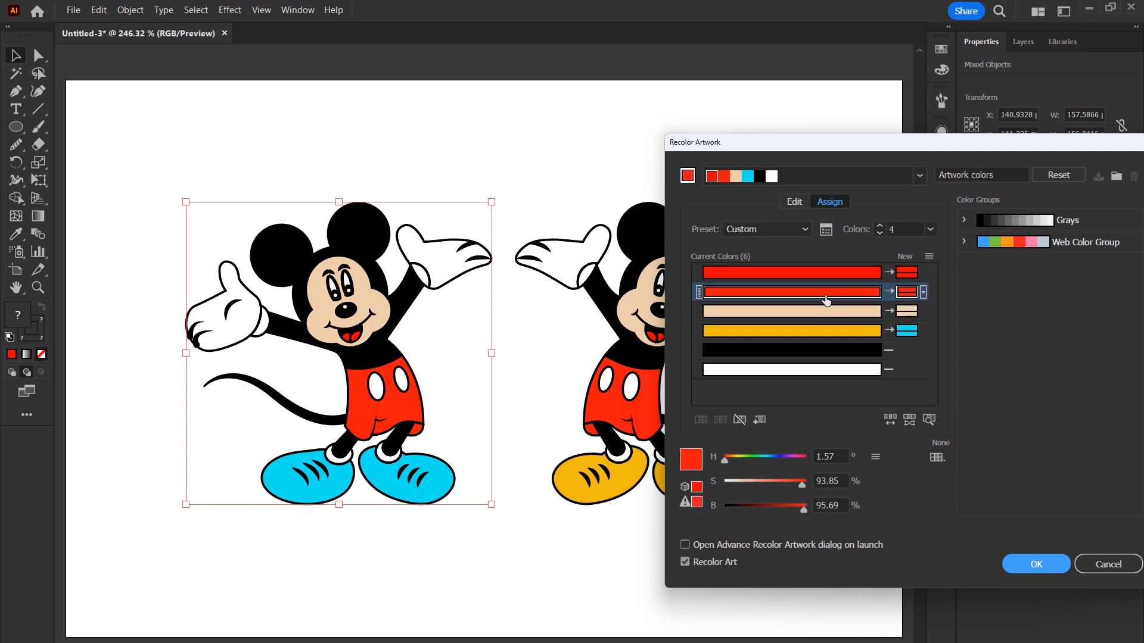
left_click(774, 457)
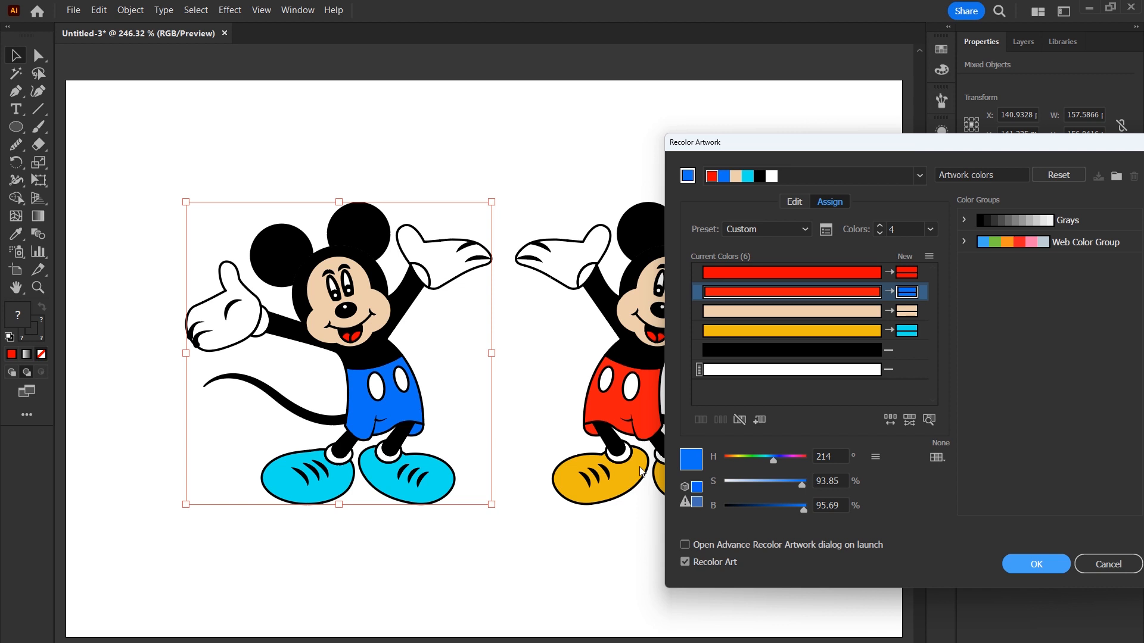
left_click(1018, 560)
left_click(595, 148)
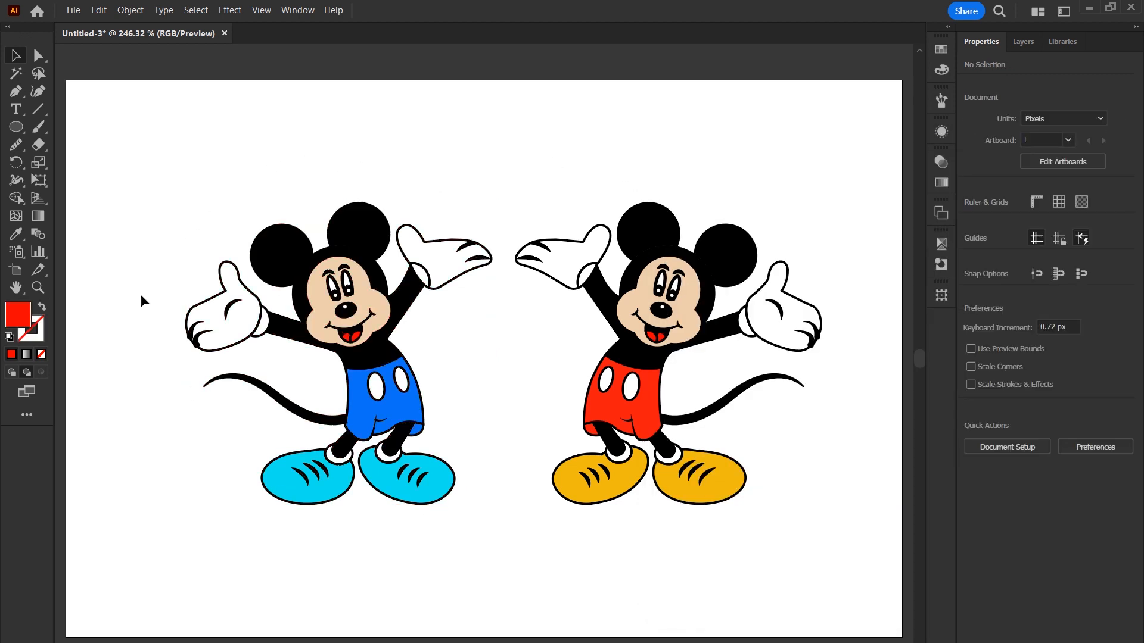
left_click_drag(133, 543, 500, 177)
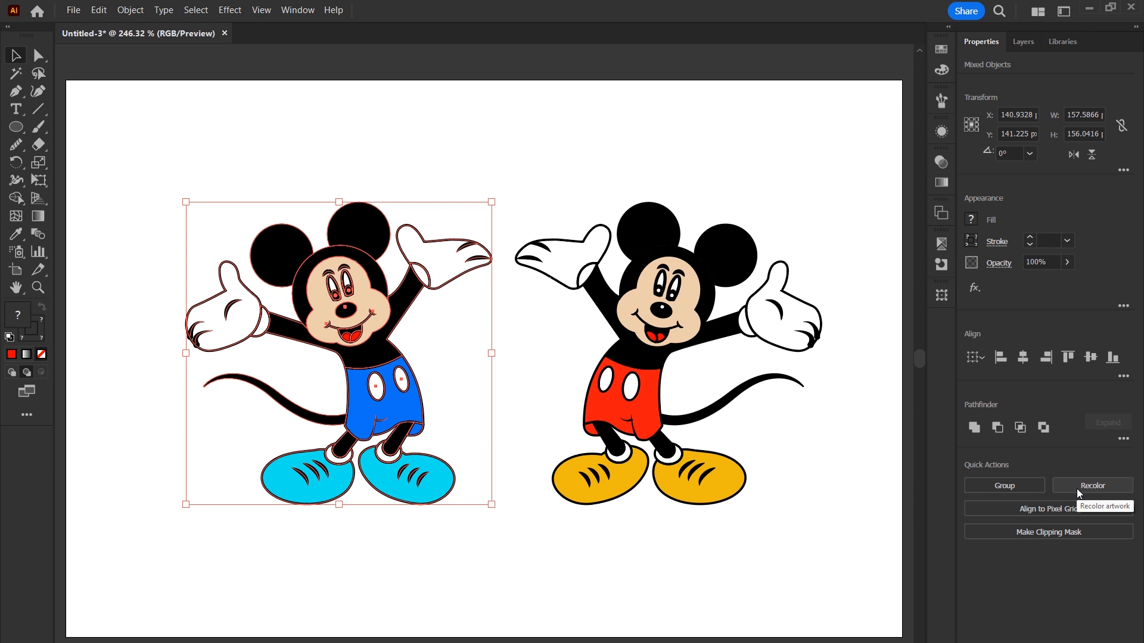
left_click(662, 578)
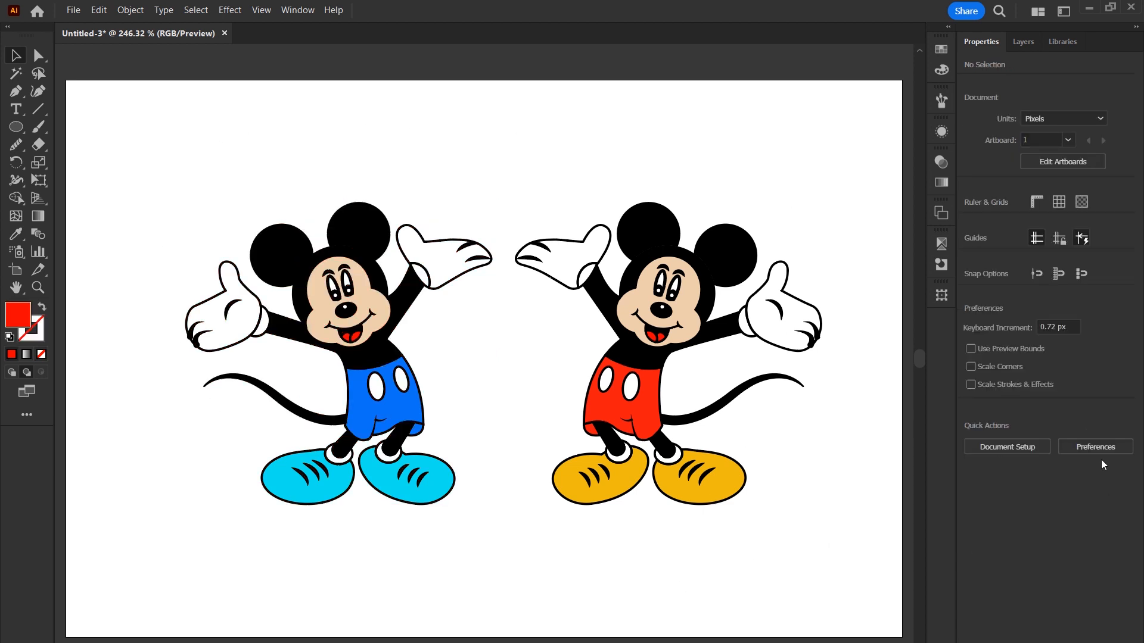
left_click_drag(143, 179, 494, 575)
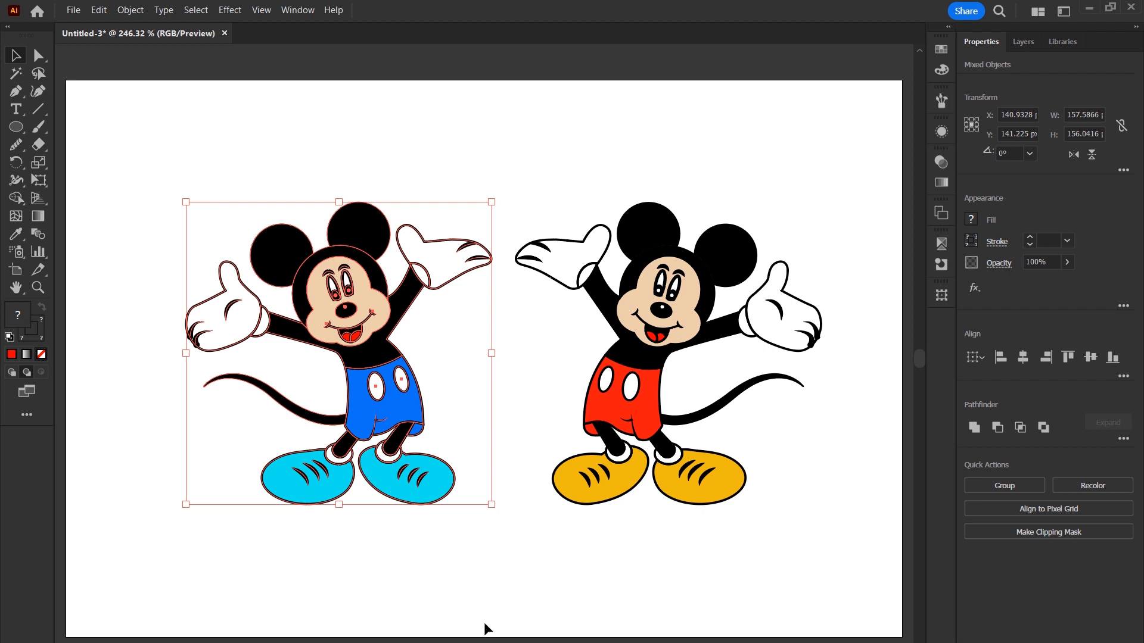
left_click(495, 594)
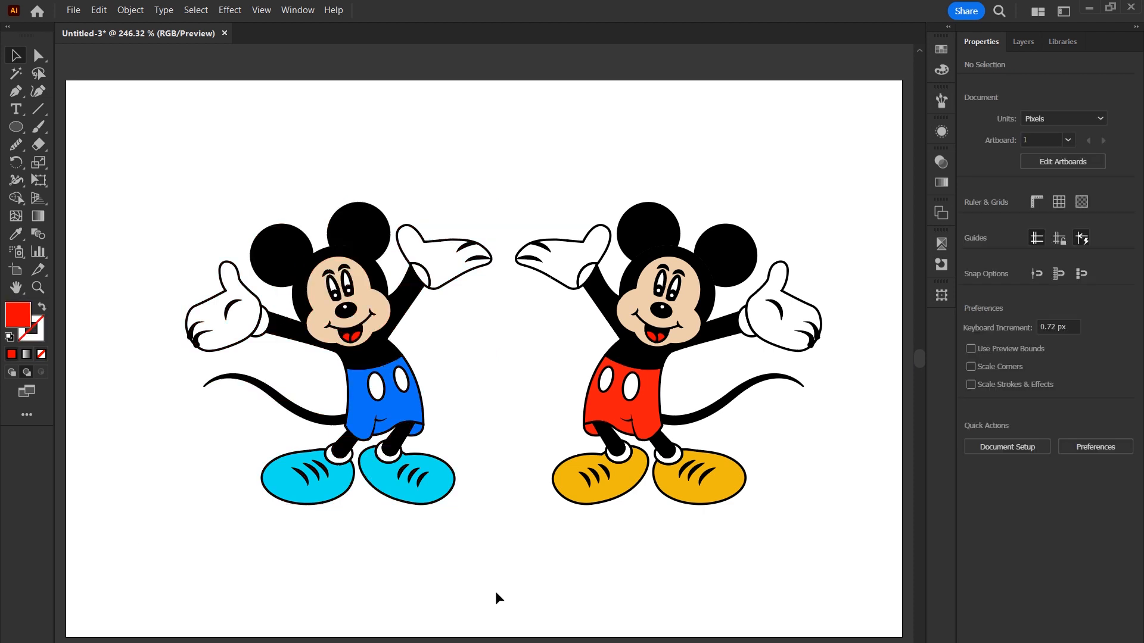